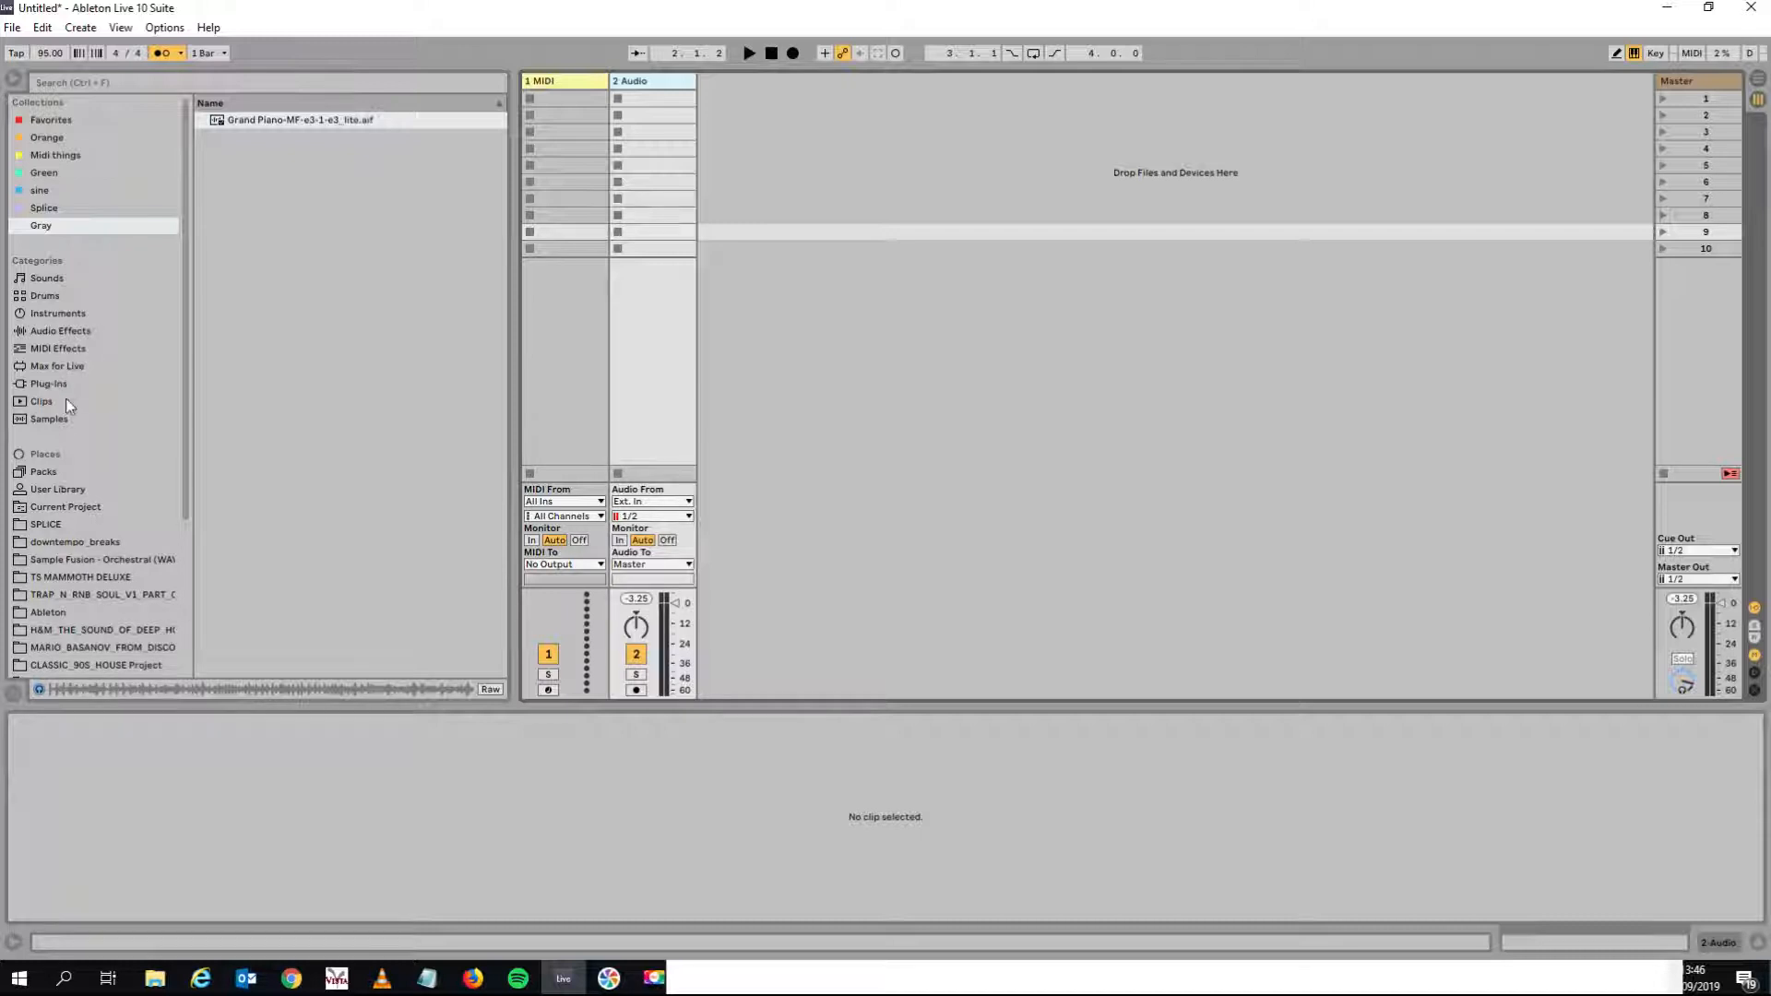
Add 80N Acoustic Piano 95bpm.aif from the Samples category to the audio track's clip slot in scene 9.
left_click(62, 420)
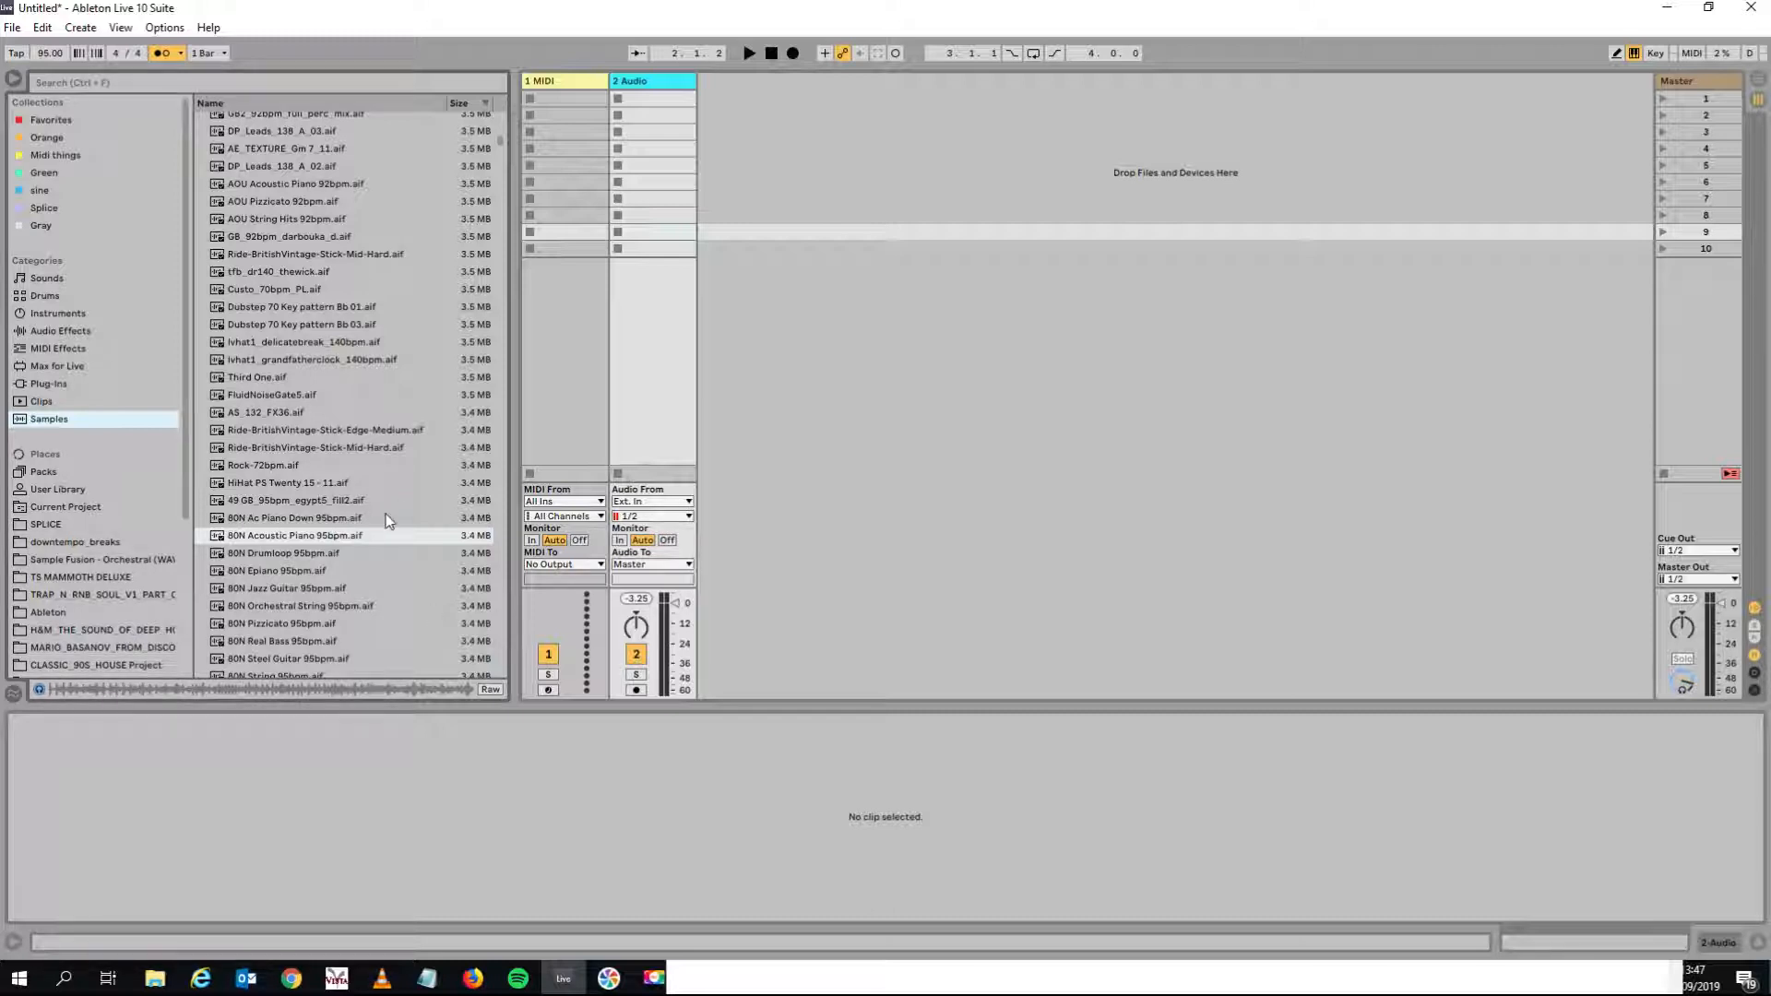
left_click_drag(315, 539, 651, 232)
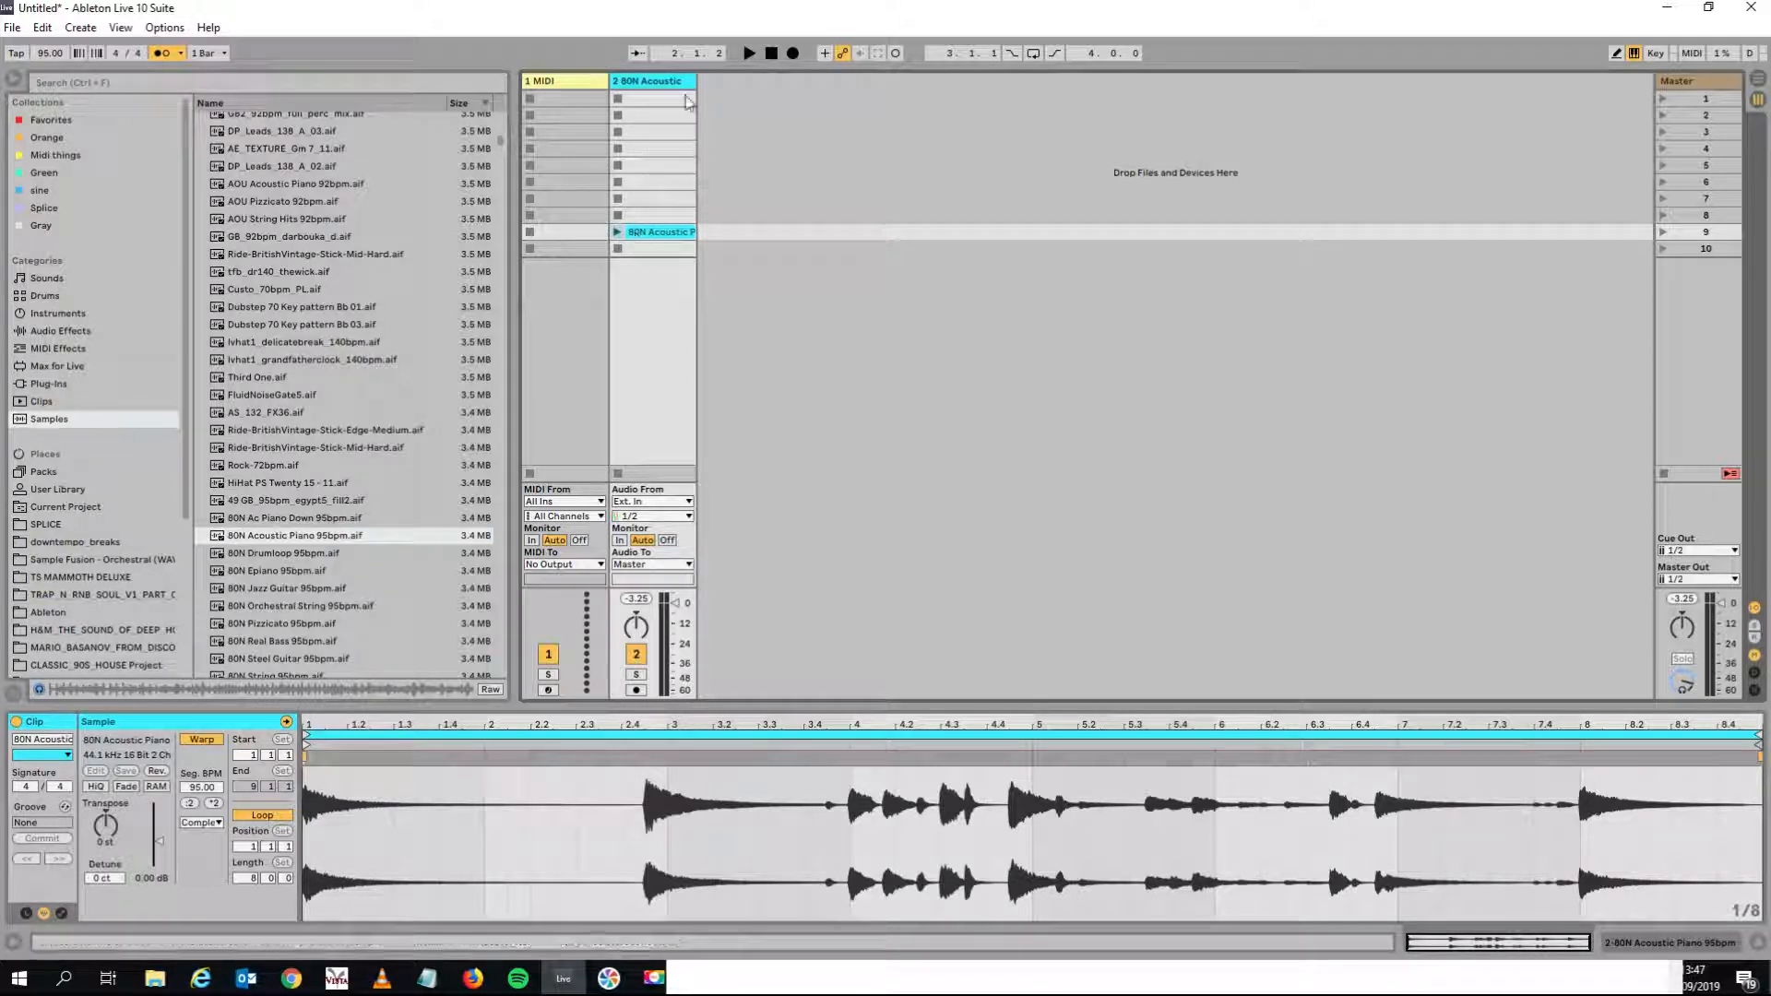
left_click(568, 83)
left_click(637, 85)
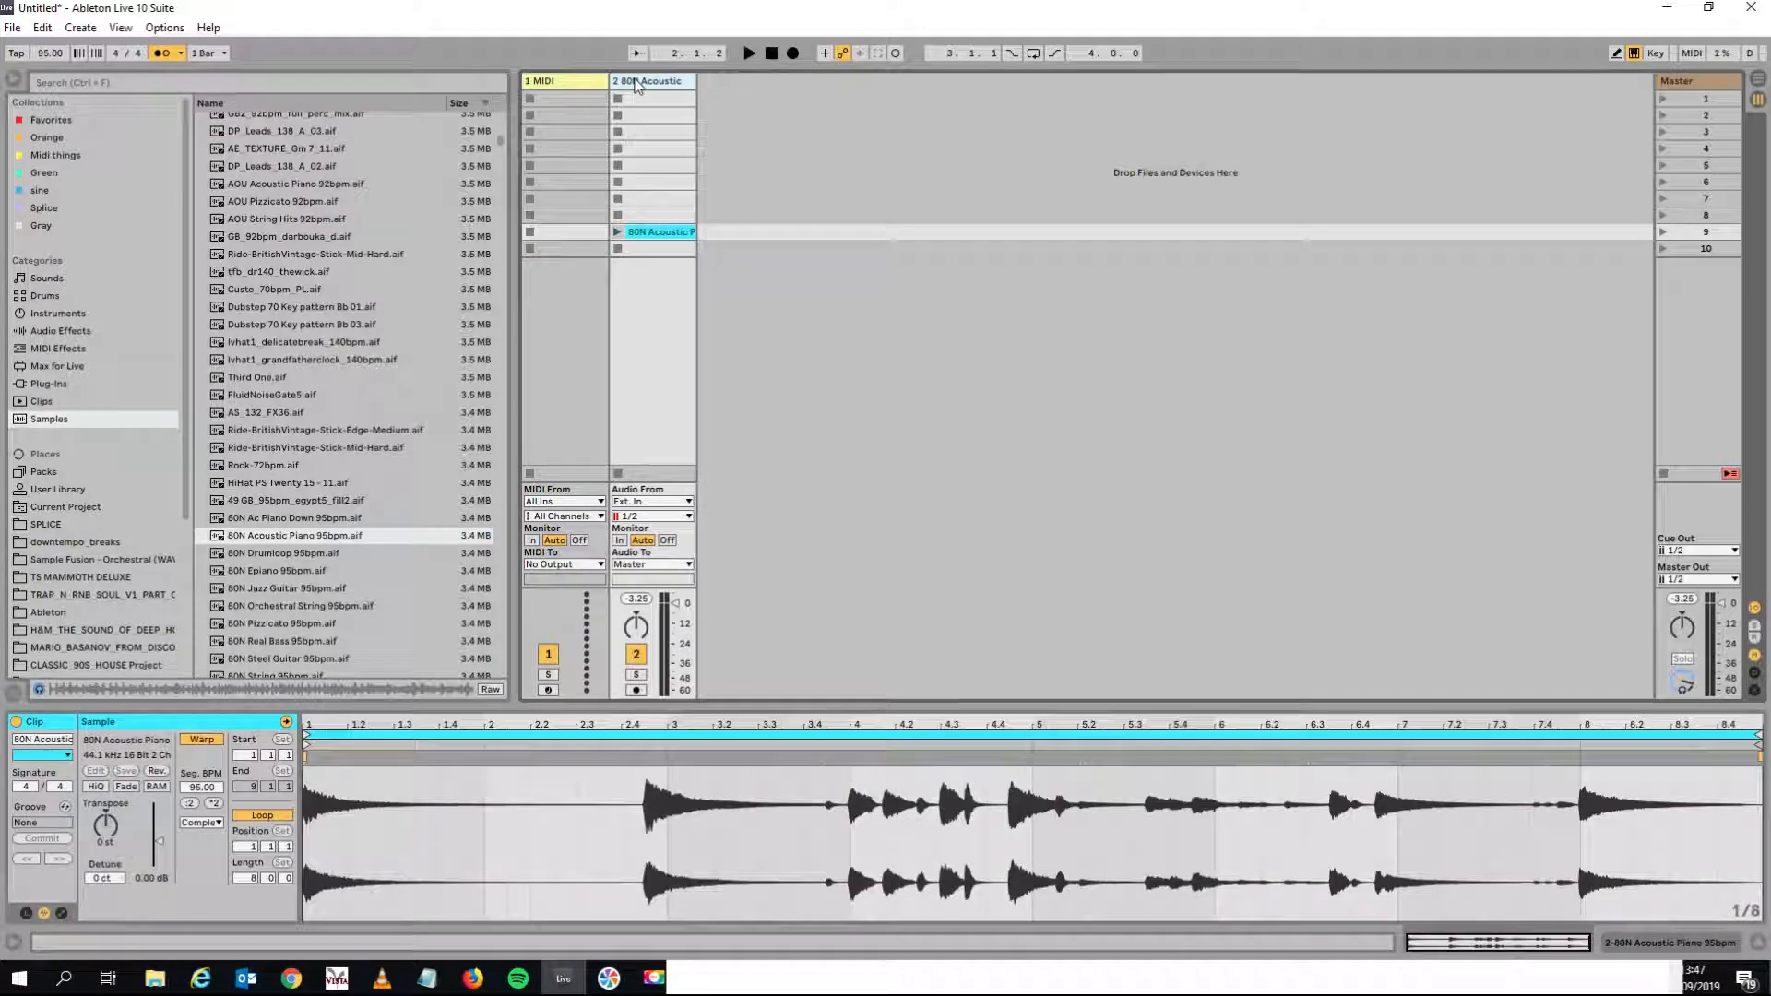
Insert an extra audio track after the piano track and delete it again.
right_click(749, 173)
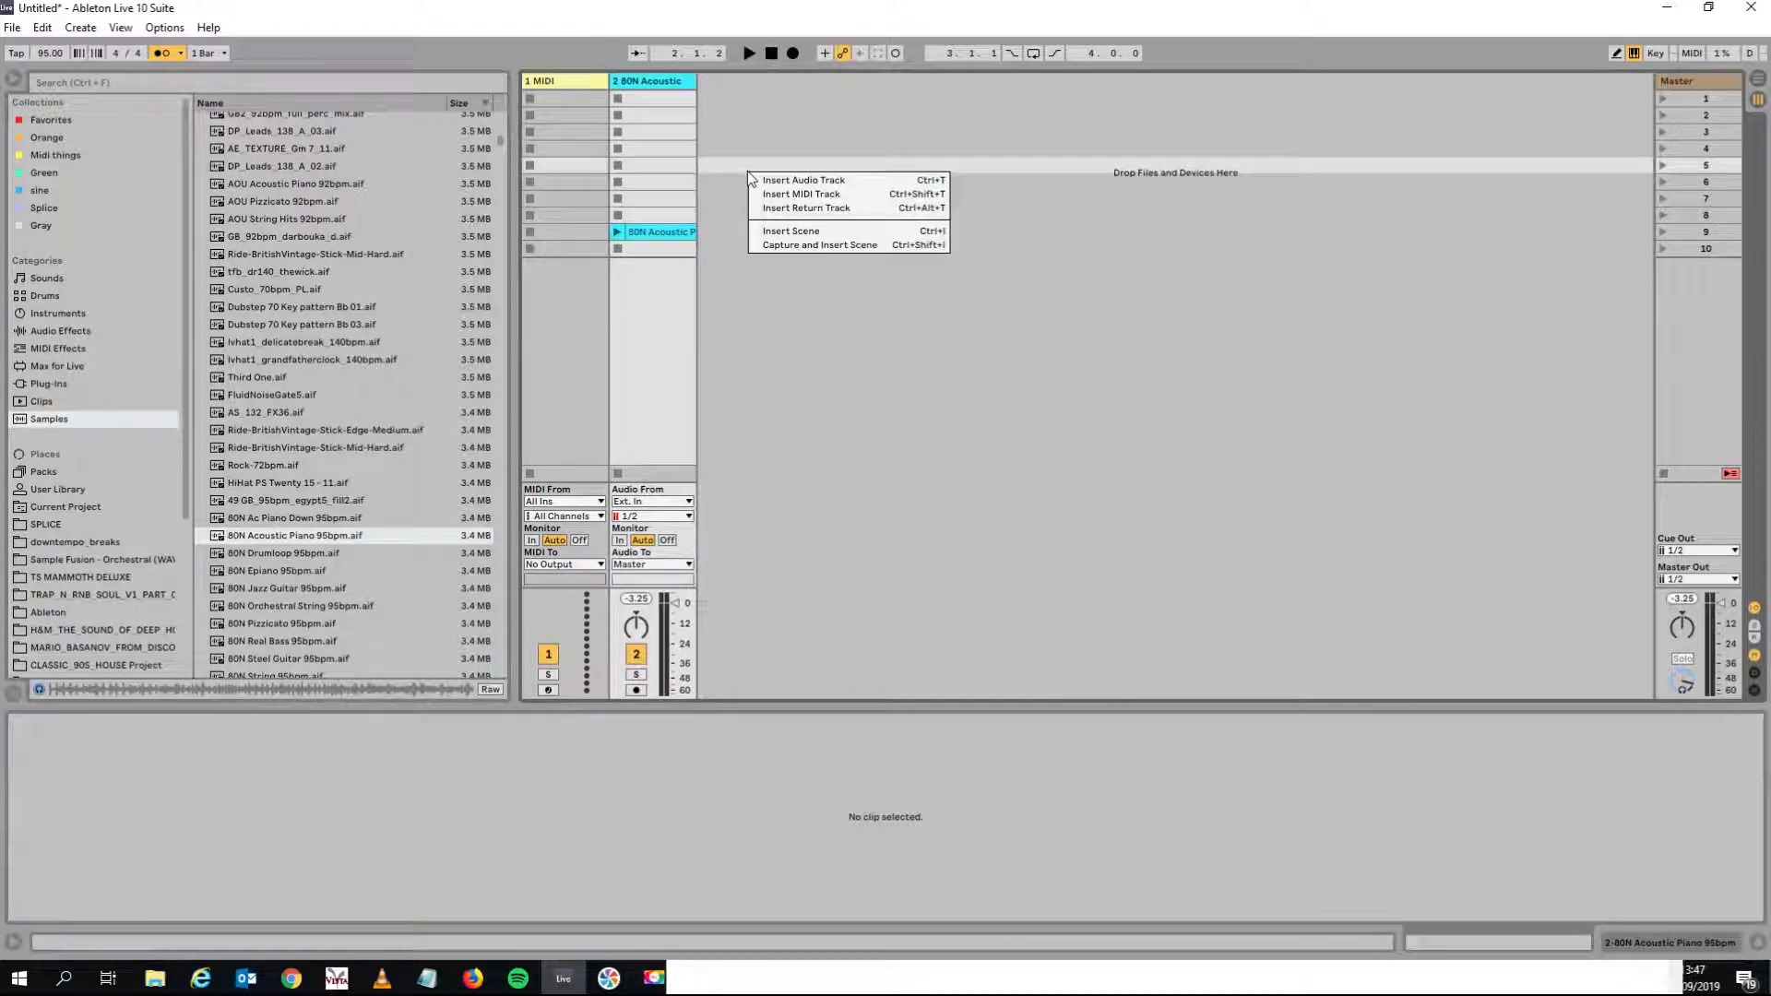
left_click(781, 180)
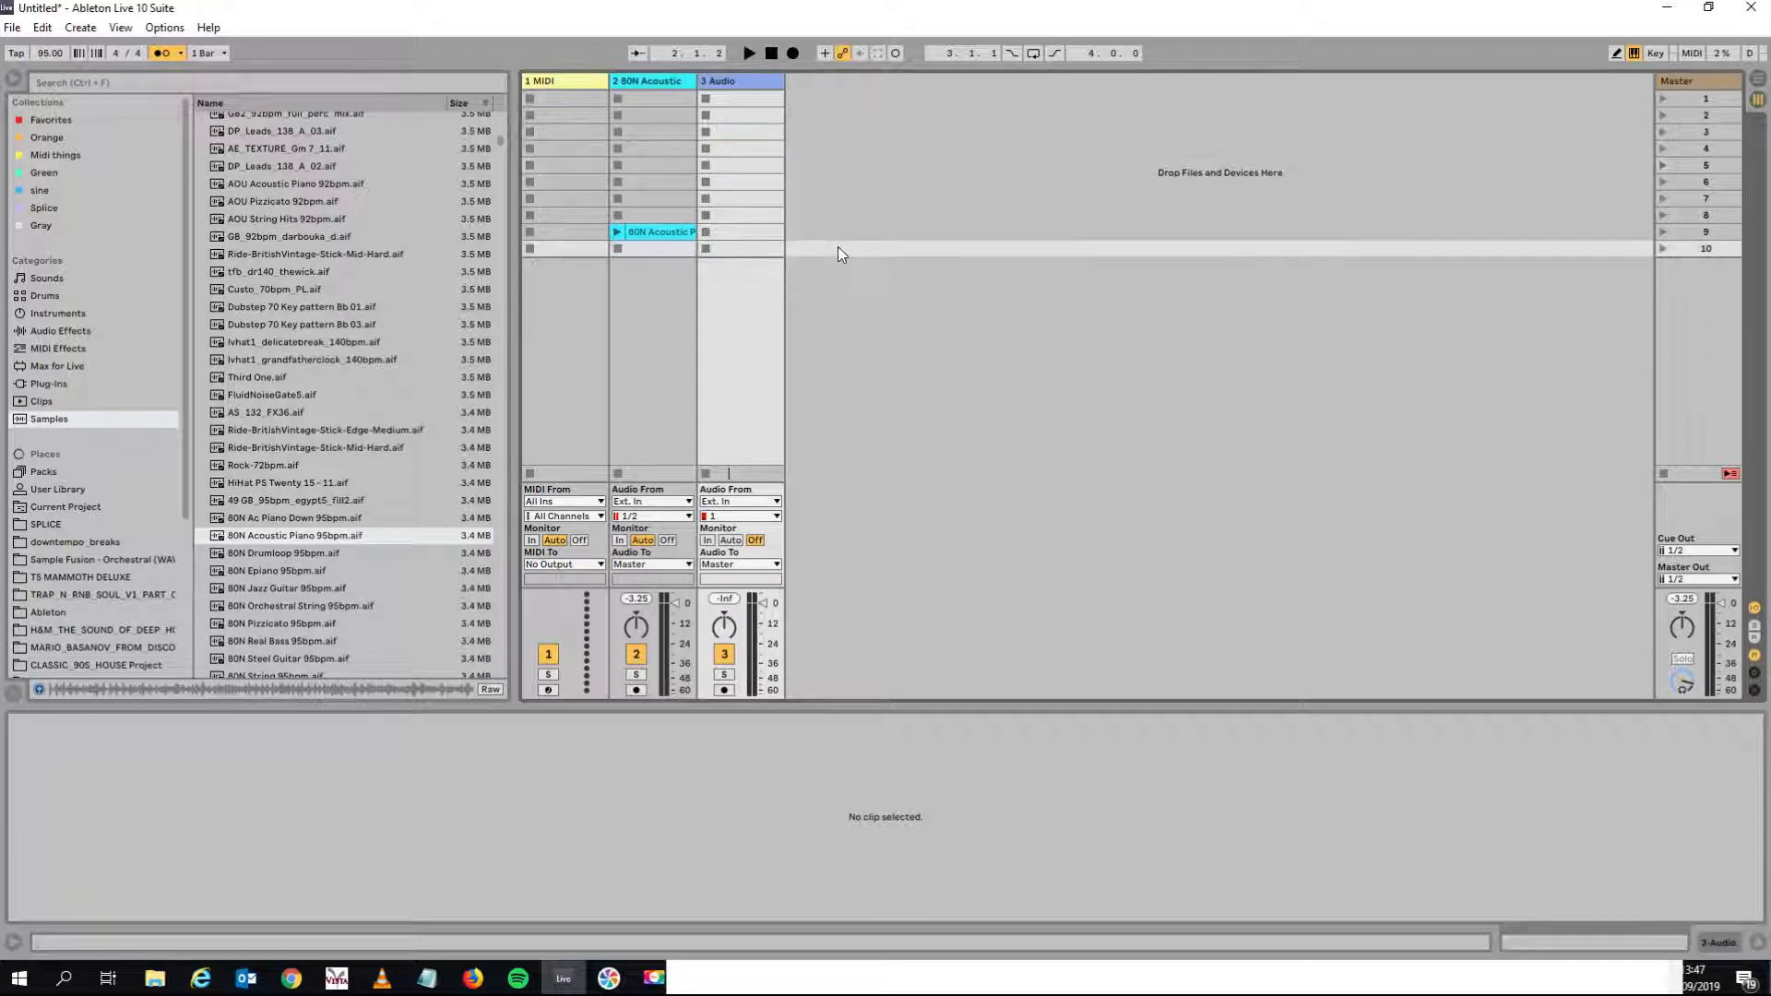
right_click(886, 320)
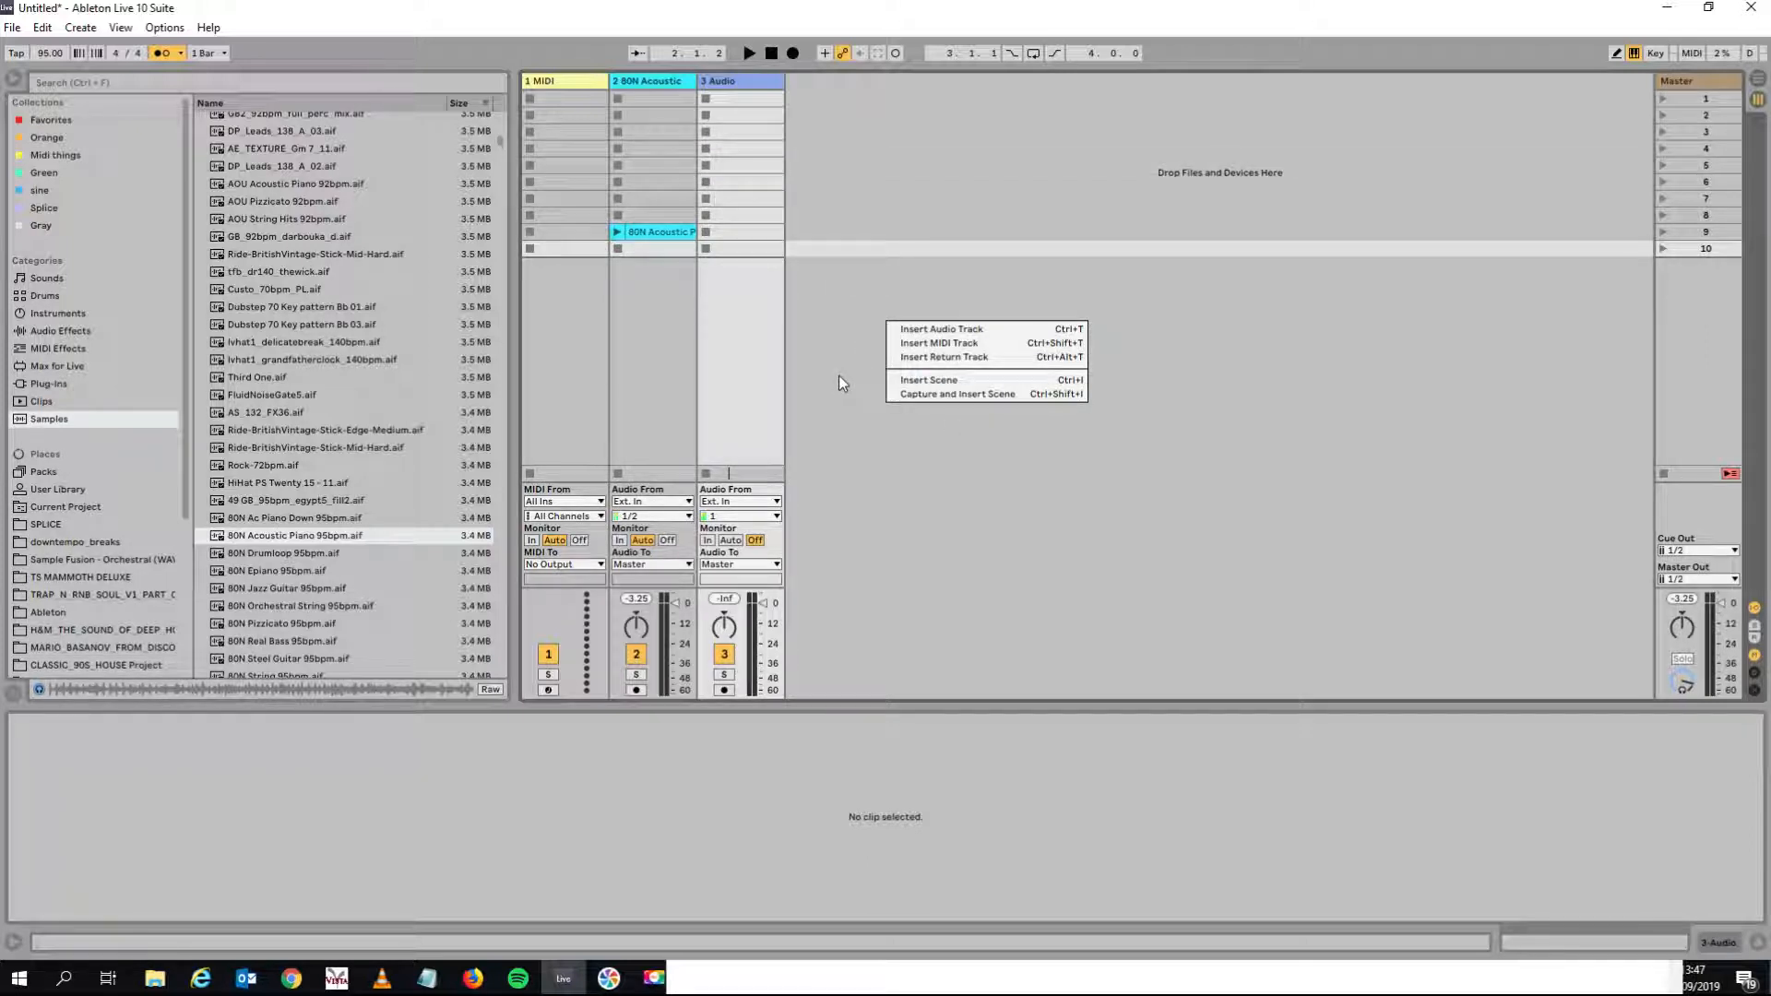
left_click(720, 87)
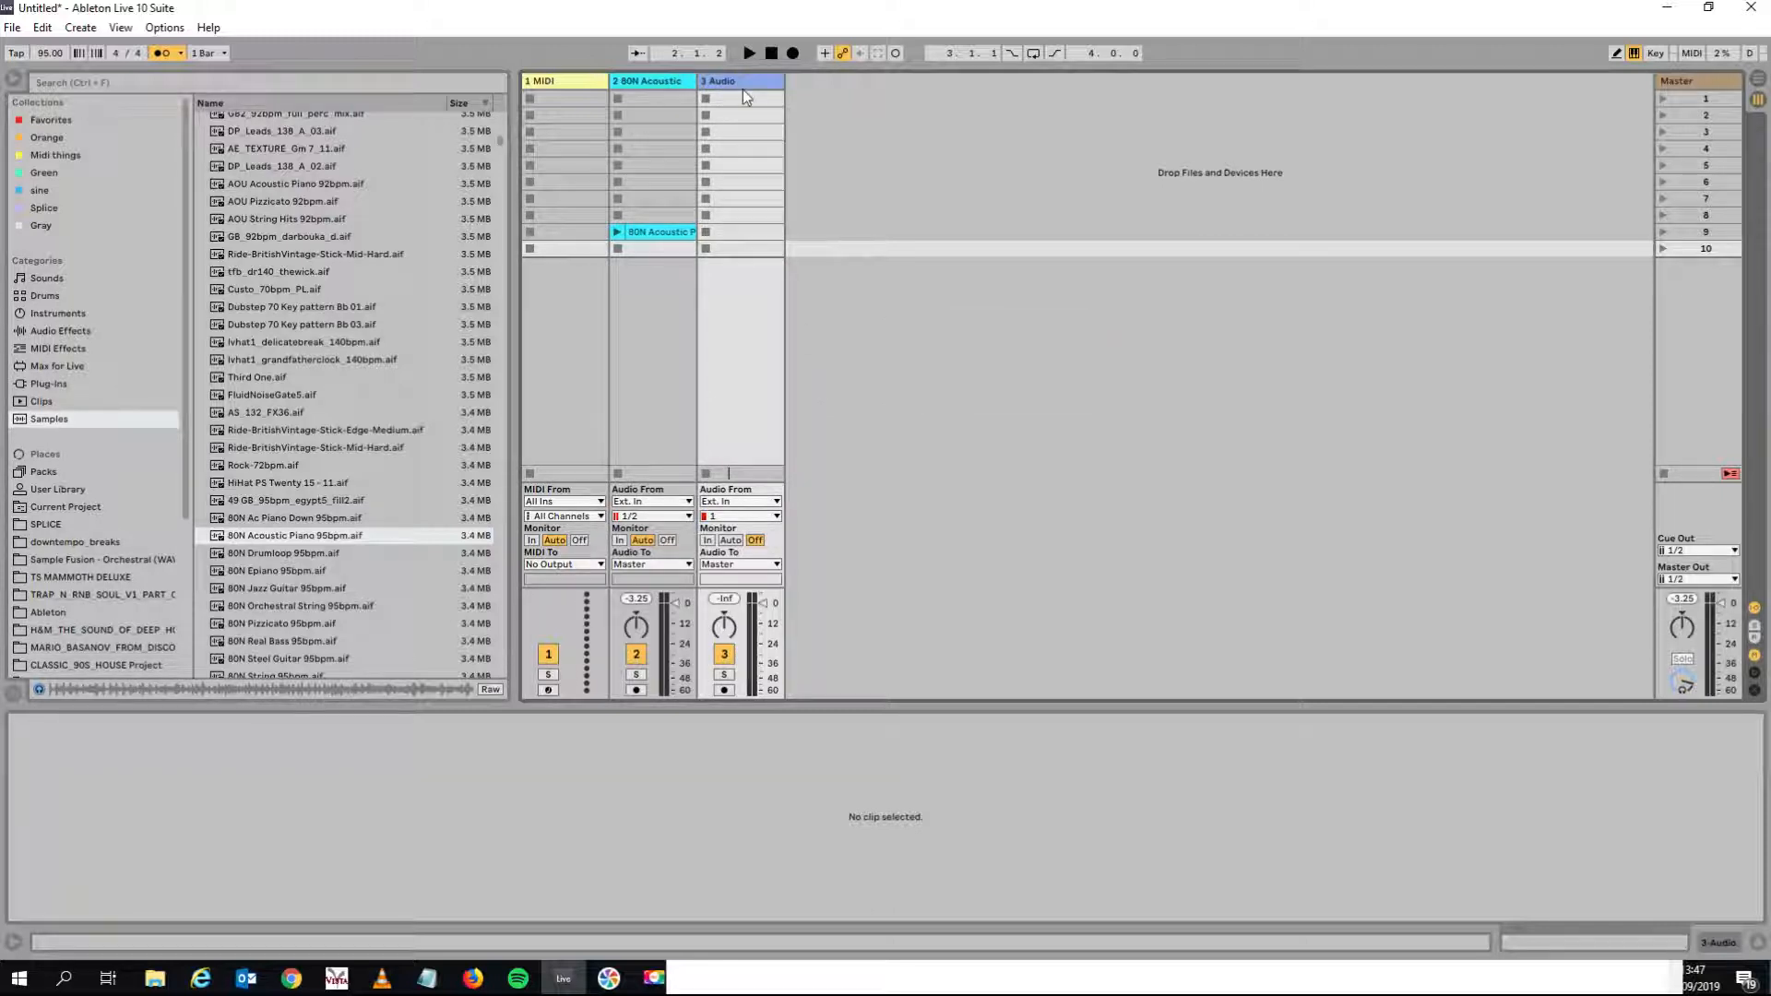
key("Delete")
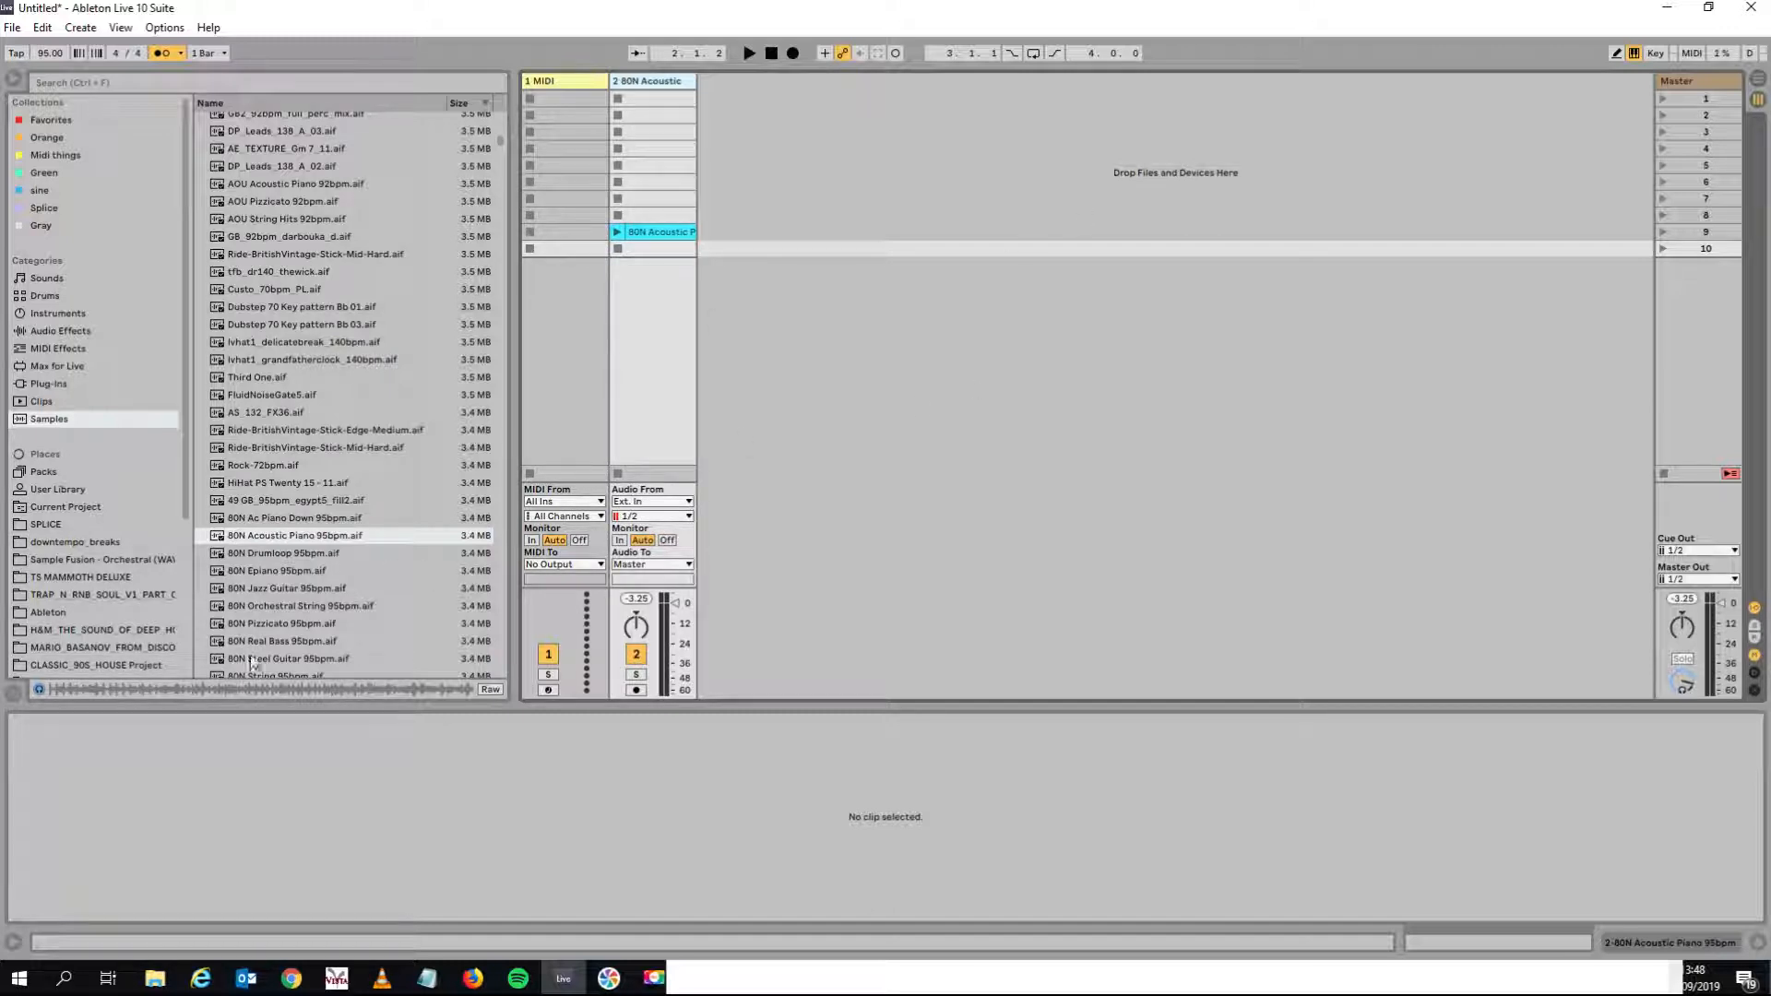
Place 80N Orchestral String 95bpm.aif in the audio track's scene 10 slot and delete that clip again.
left_click_drag(256, 603, 634, 251)
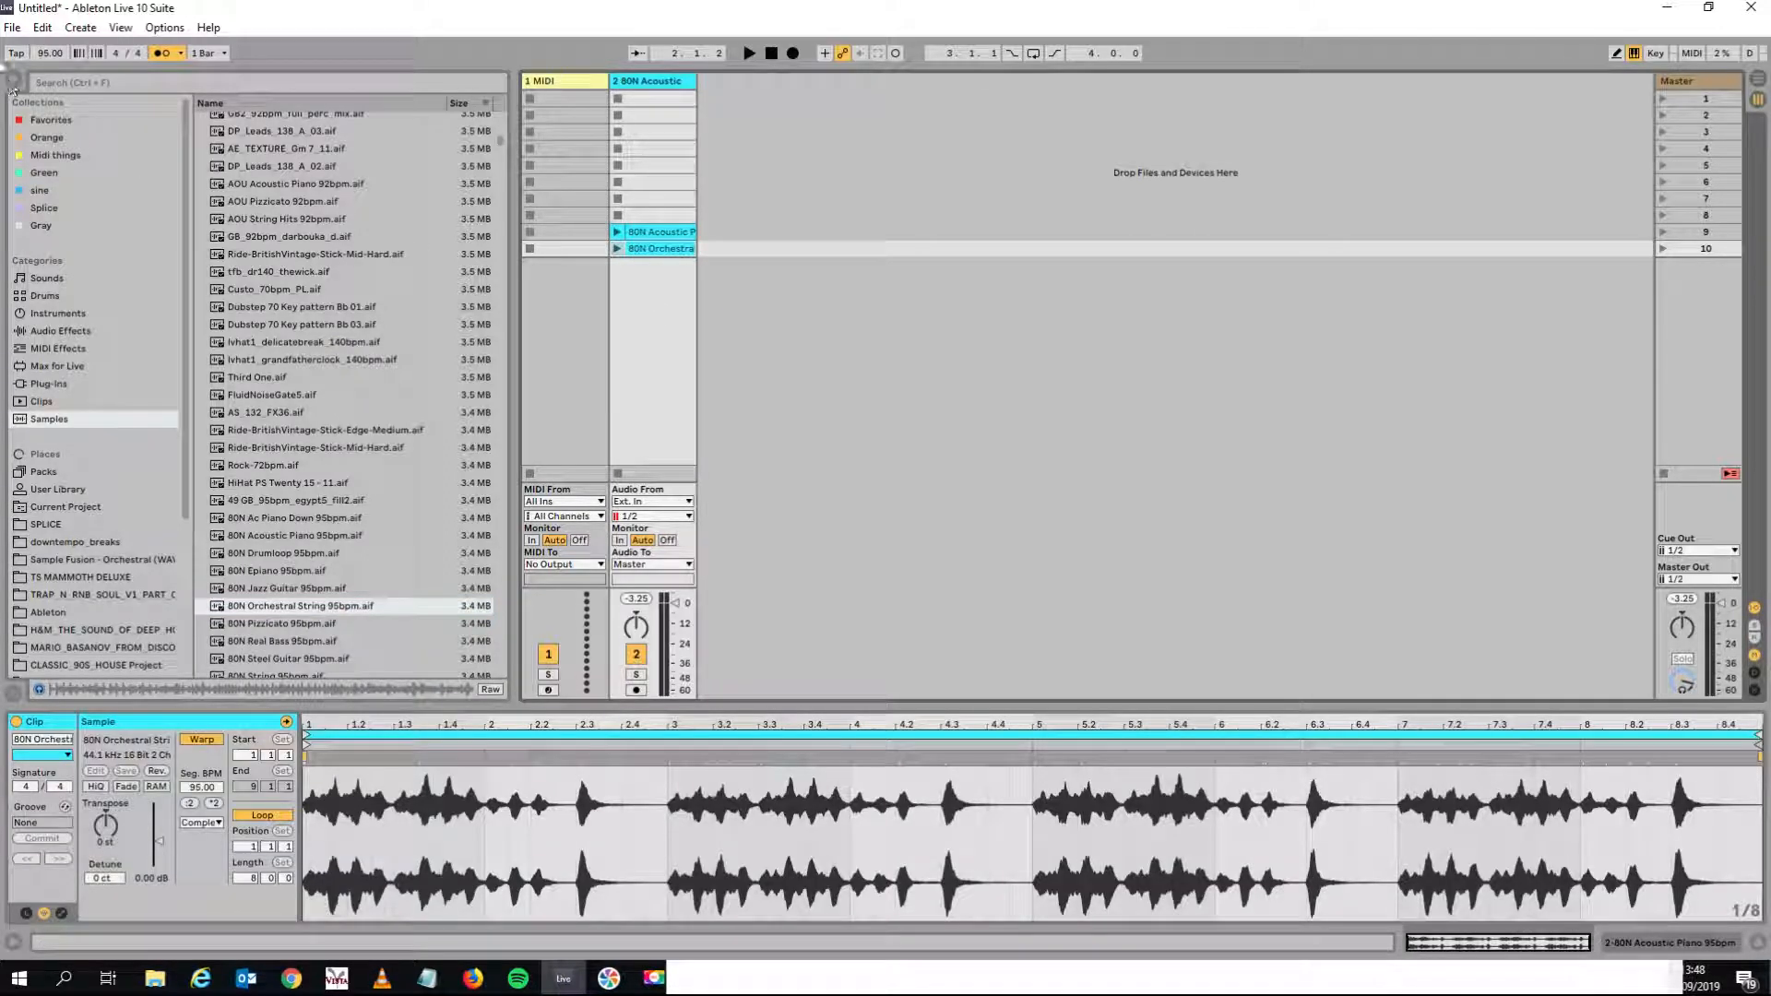
left_click(647, 251, "ctrl")
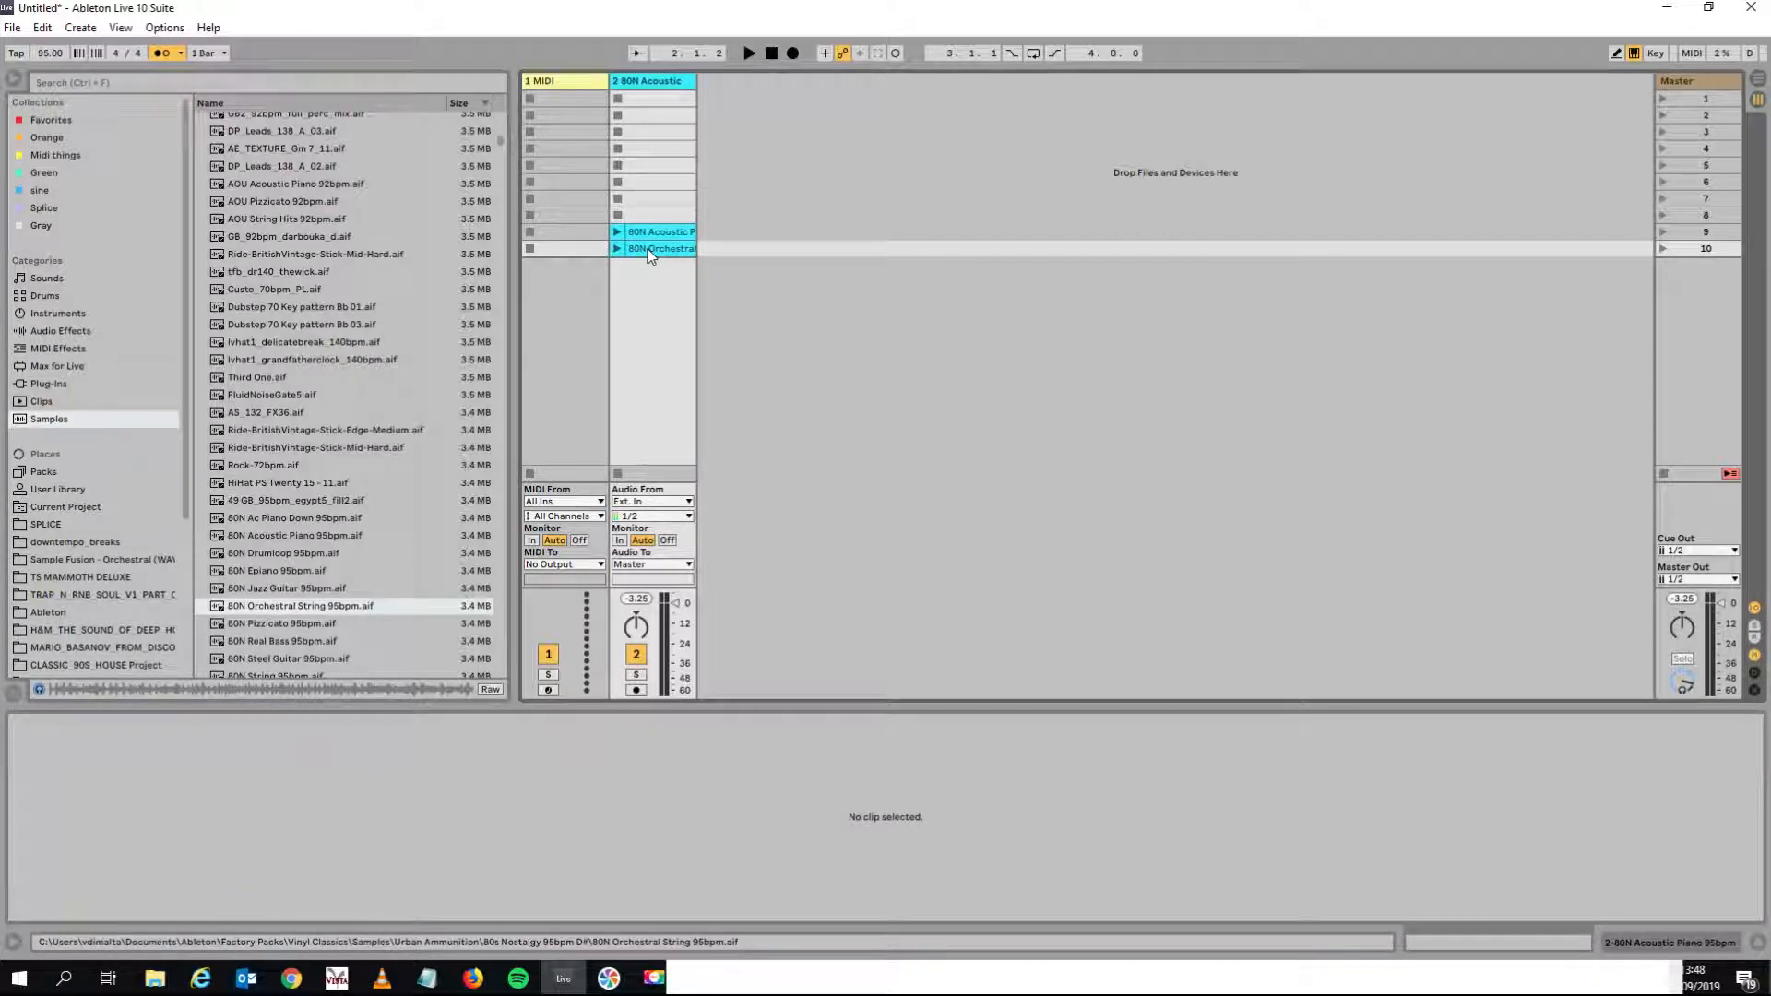
left_click(649, 251)
key("Delete")
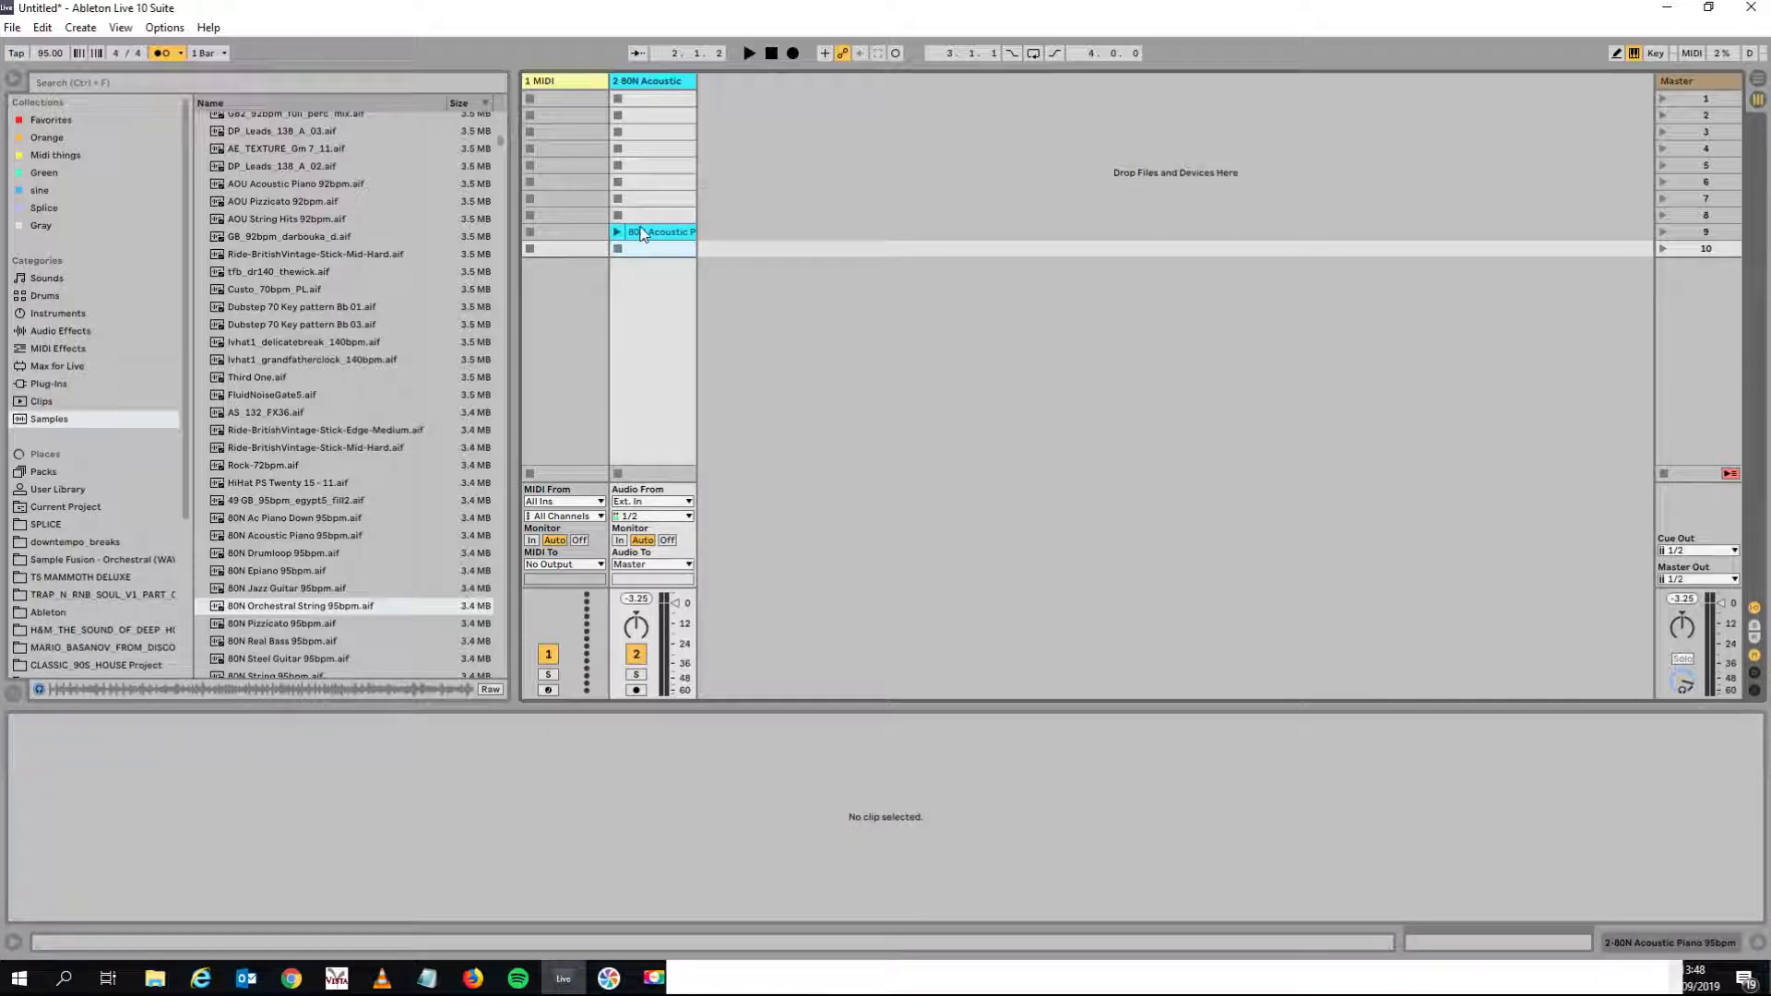
Place DP_Leads_138_A_02.aif in the audio track's scene 10 slot and remove it again.
scroll(334, 310, "up", 2)
scroll(334, 310, "up", 2)
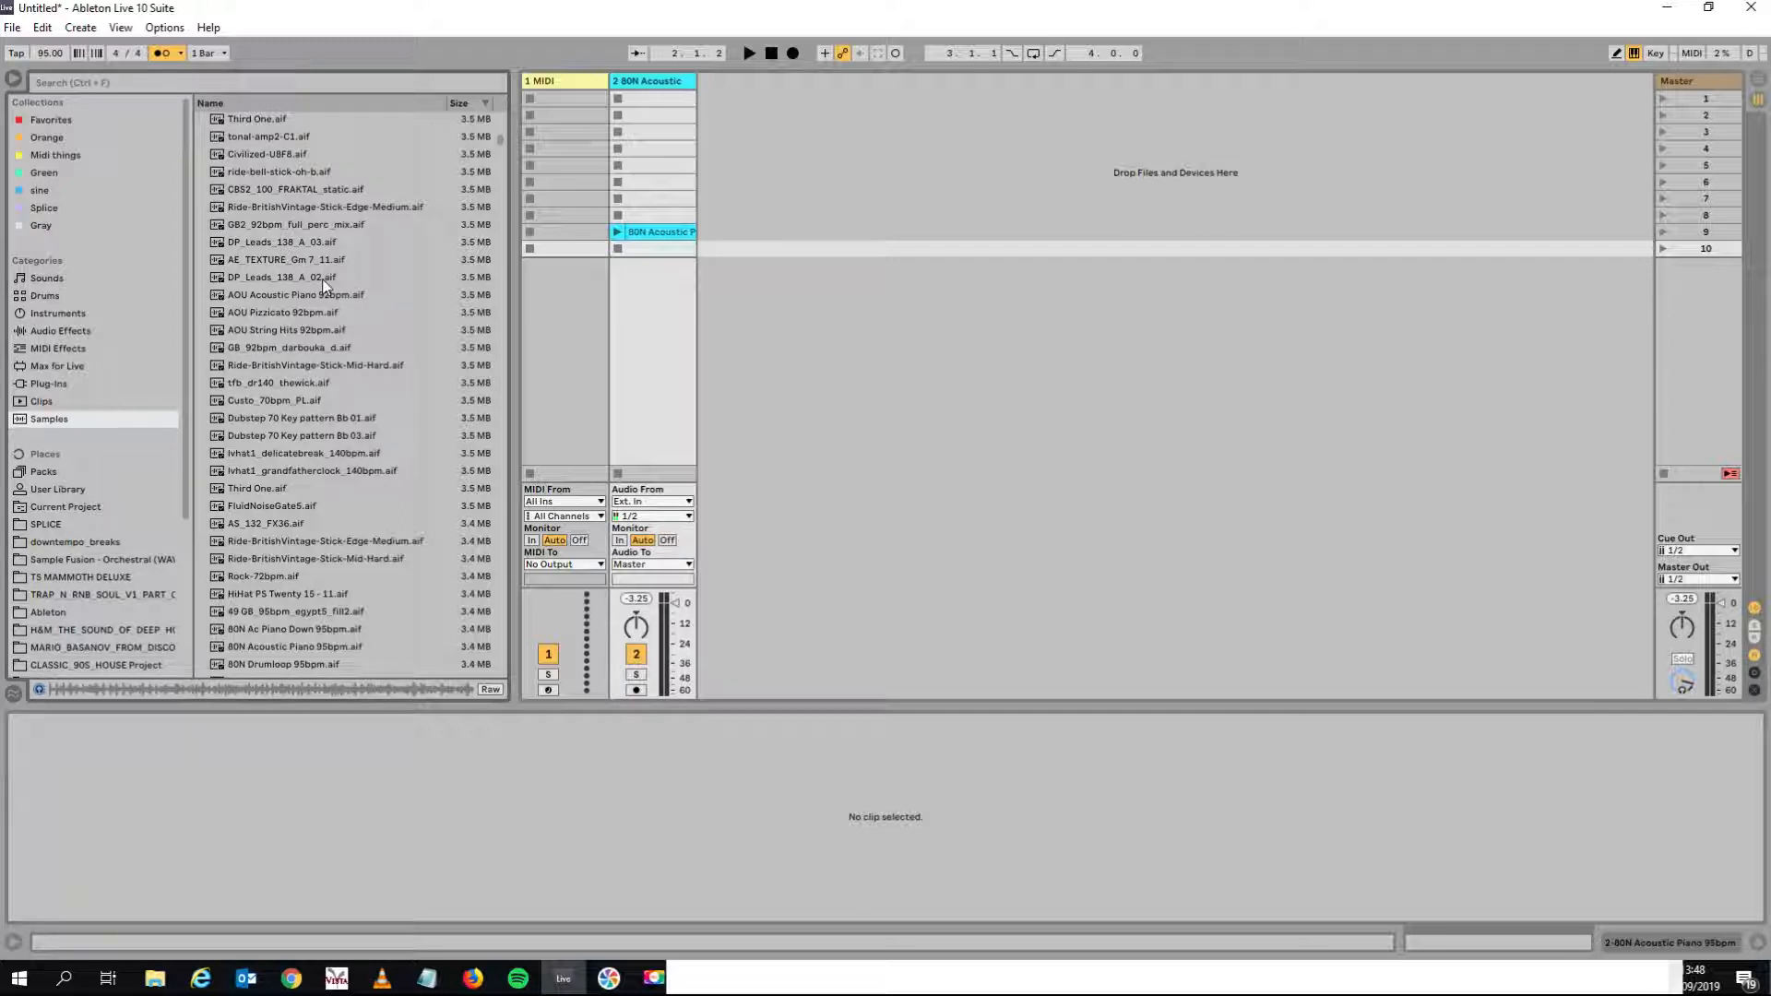
left_click_drag(308, 275, 625, 249)
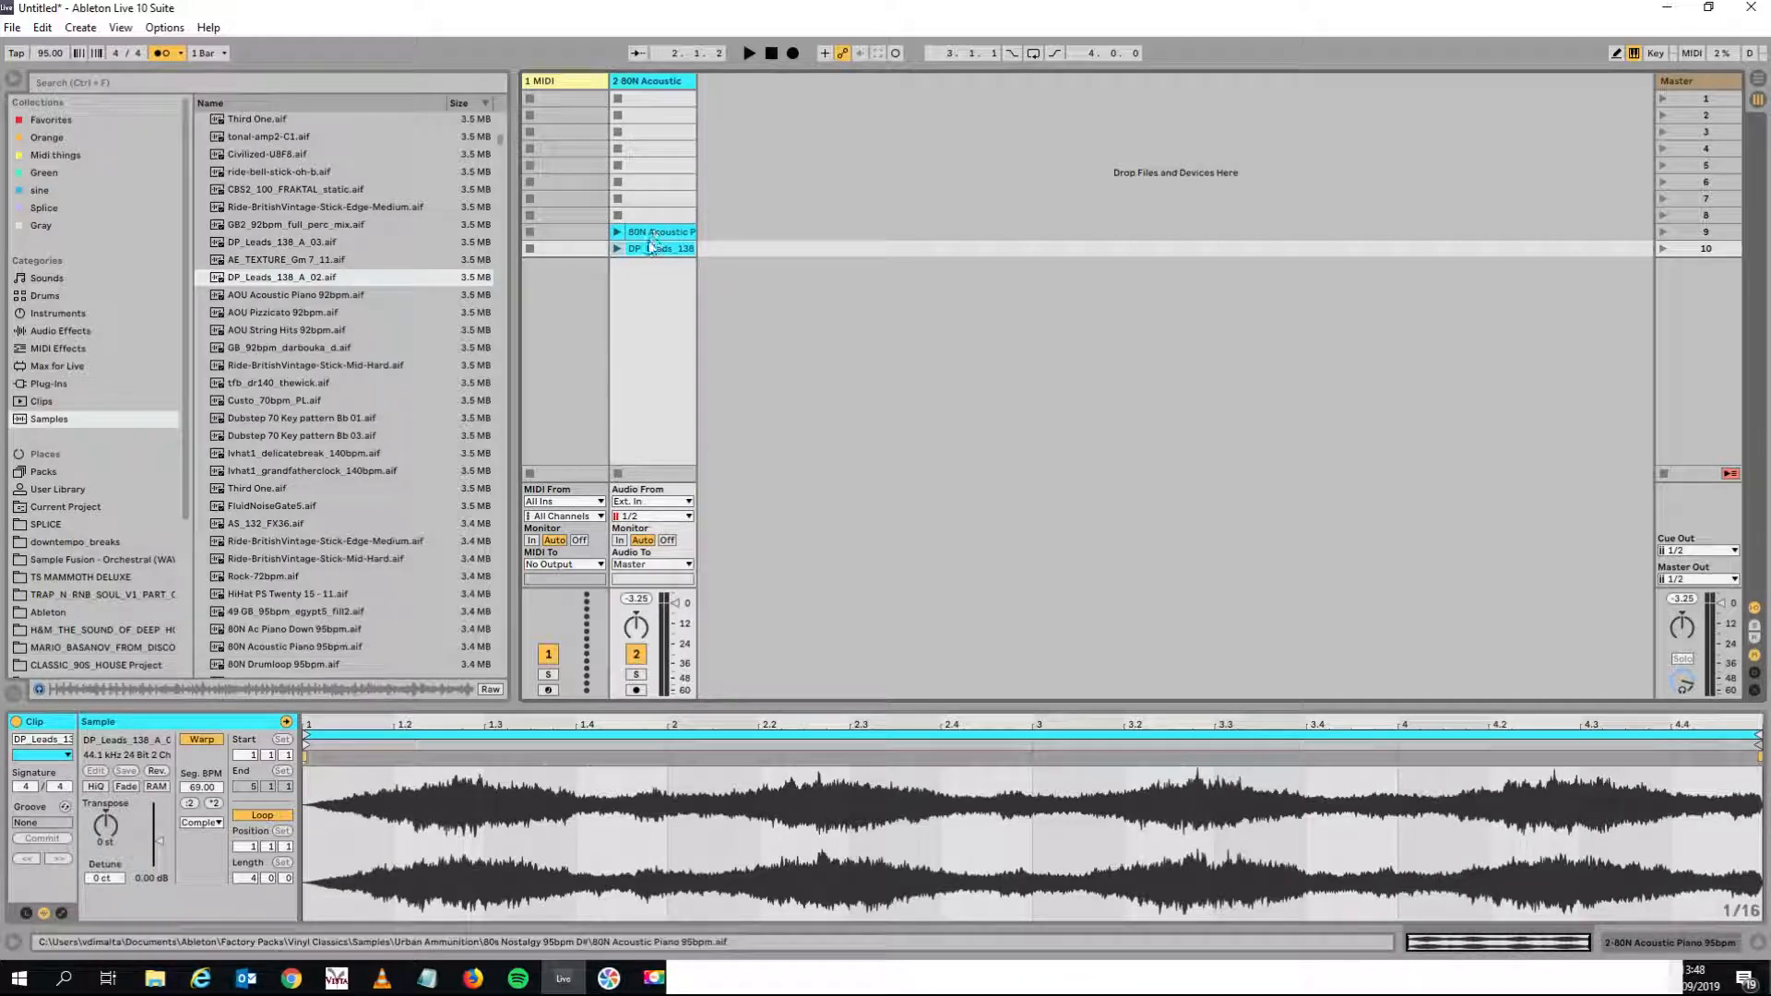
key("Delete")
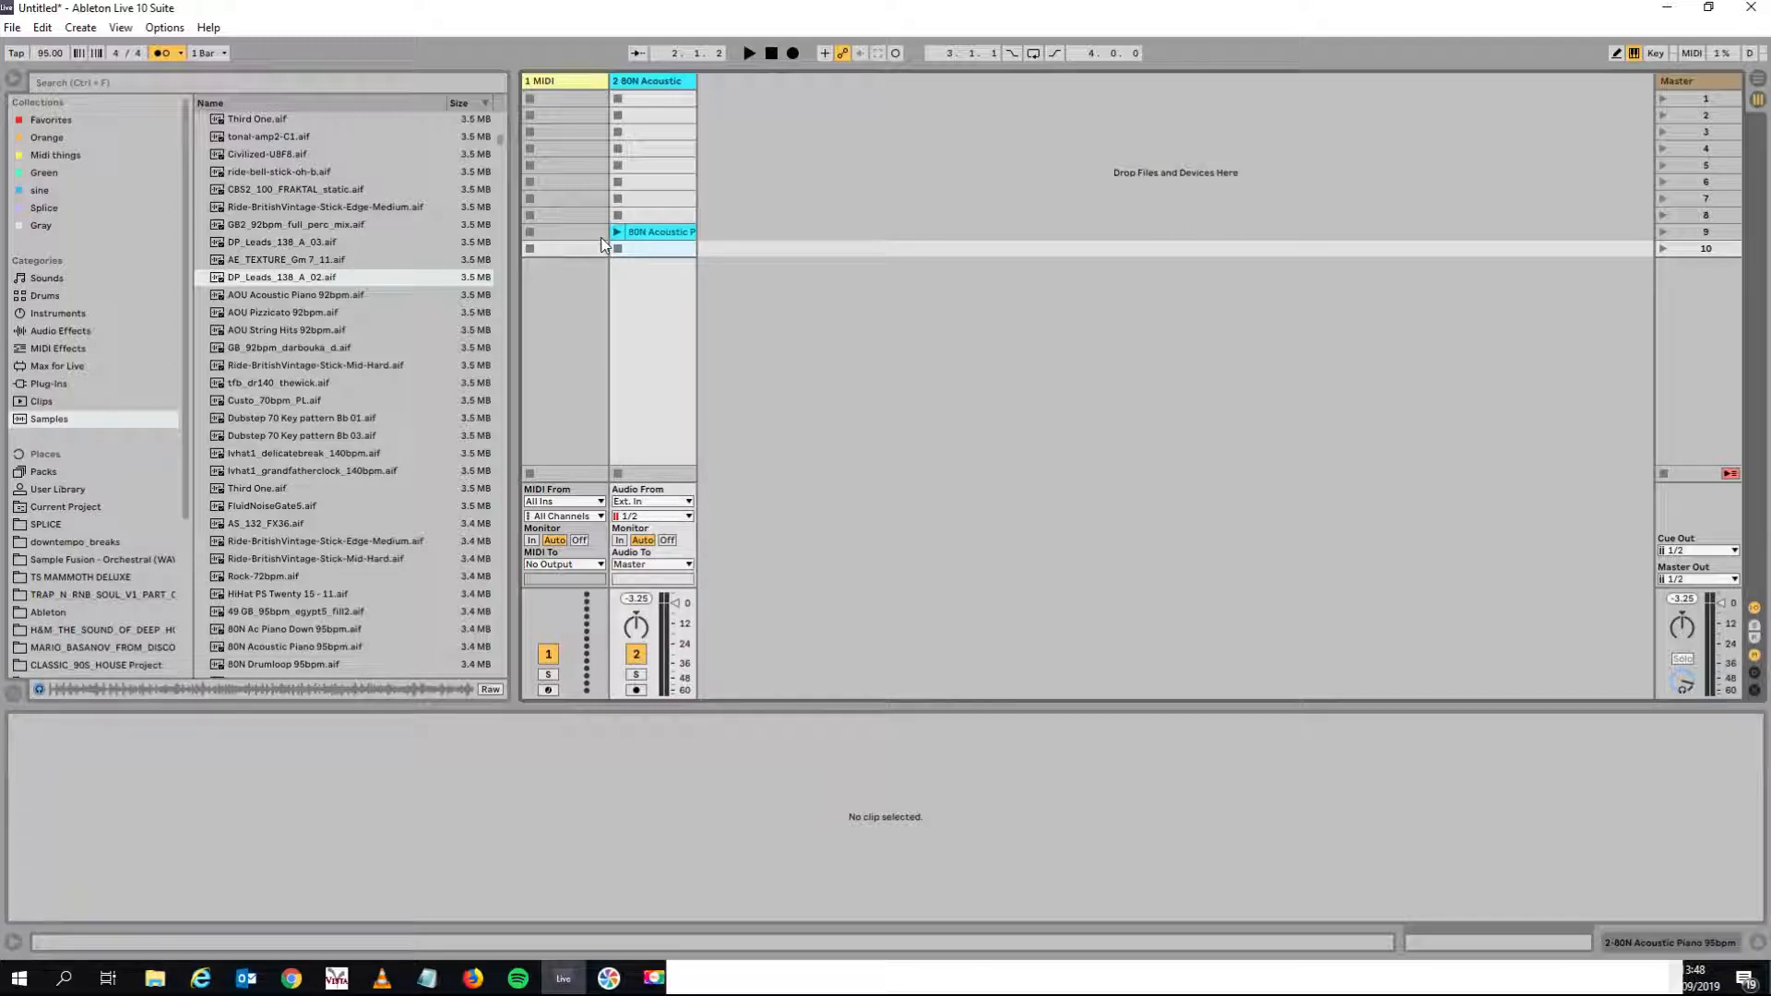
Examine the 80N Acoustic Piano clip's waveform in an enlarged clip view while playing it, and stop playback.
left_click(661, 236)
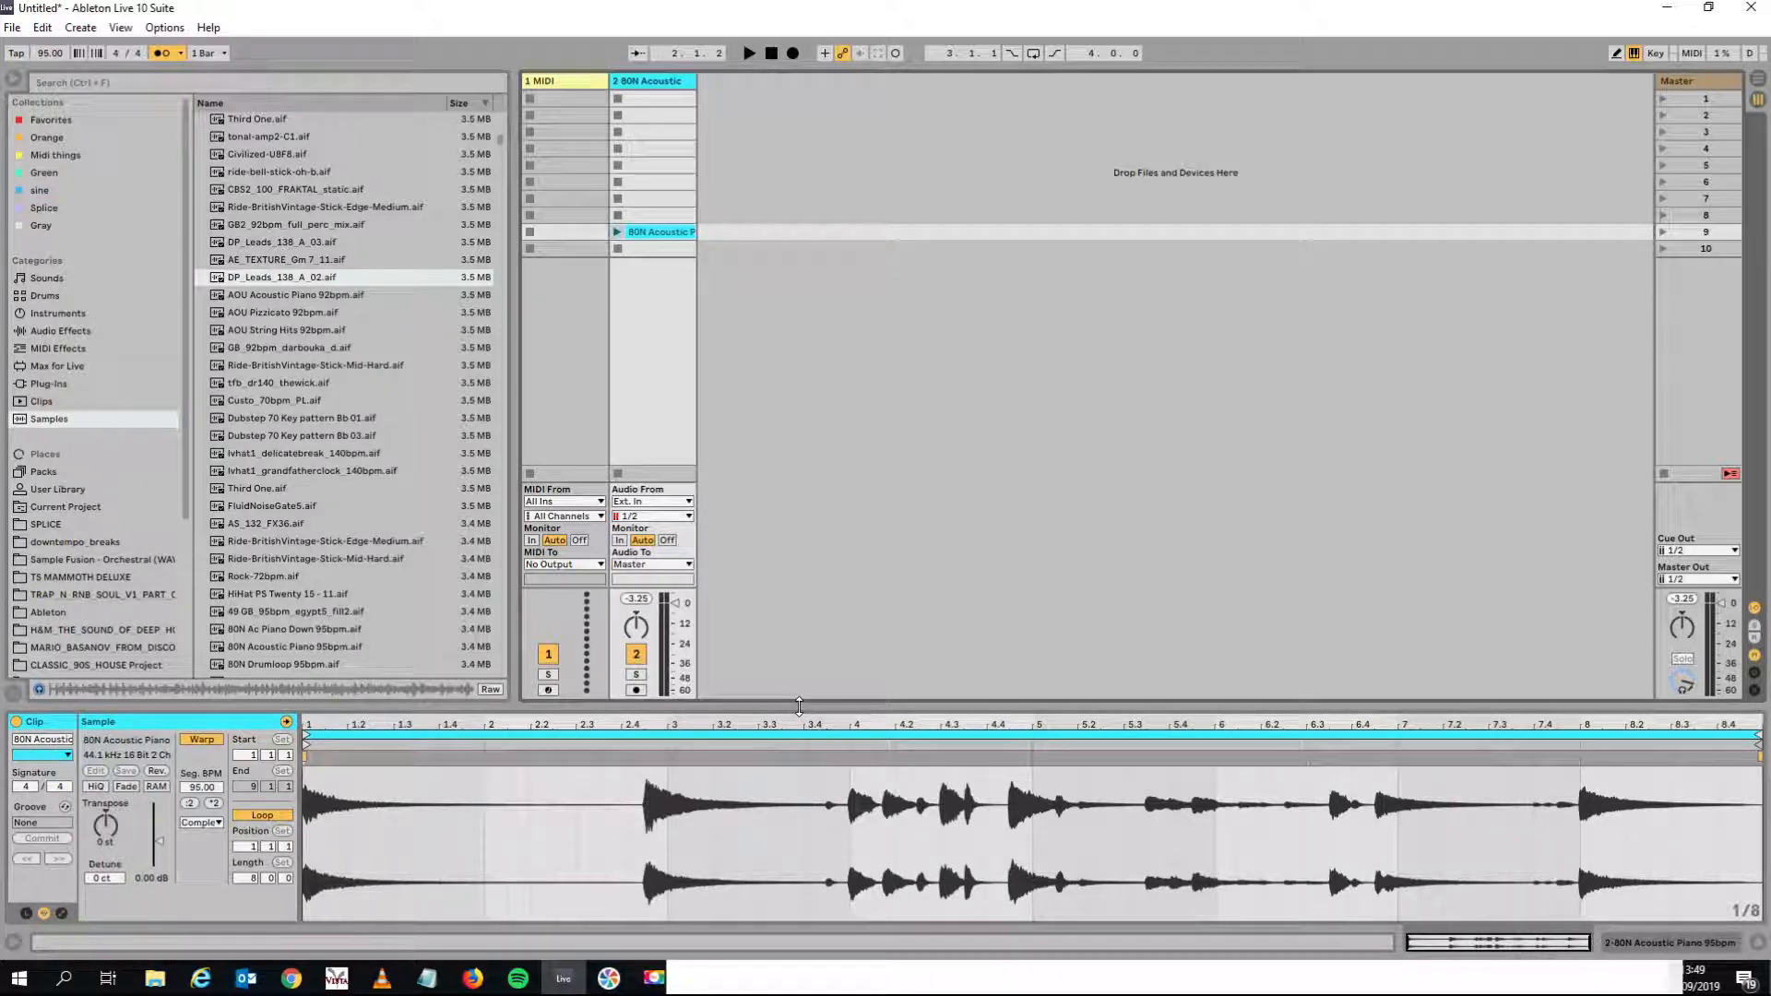
left_click_drag(799, 707, 807, 432)
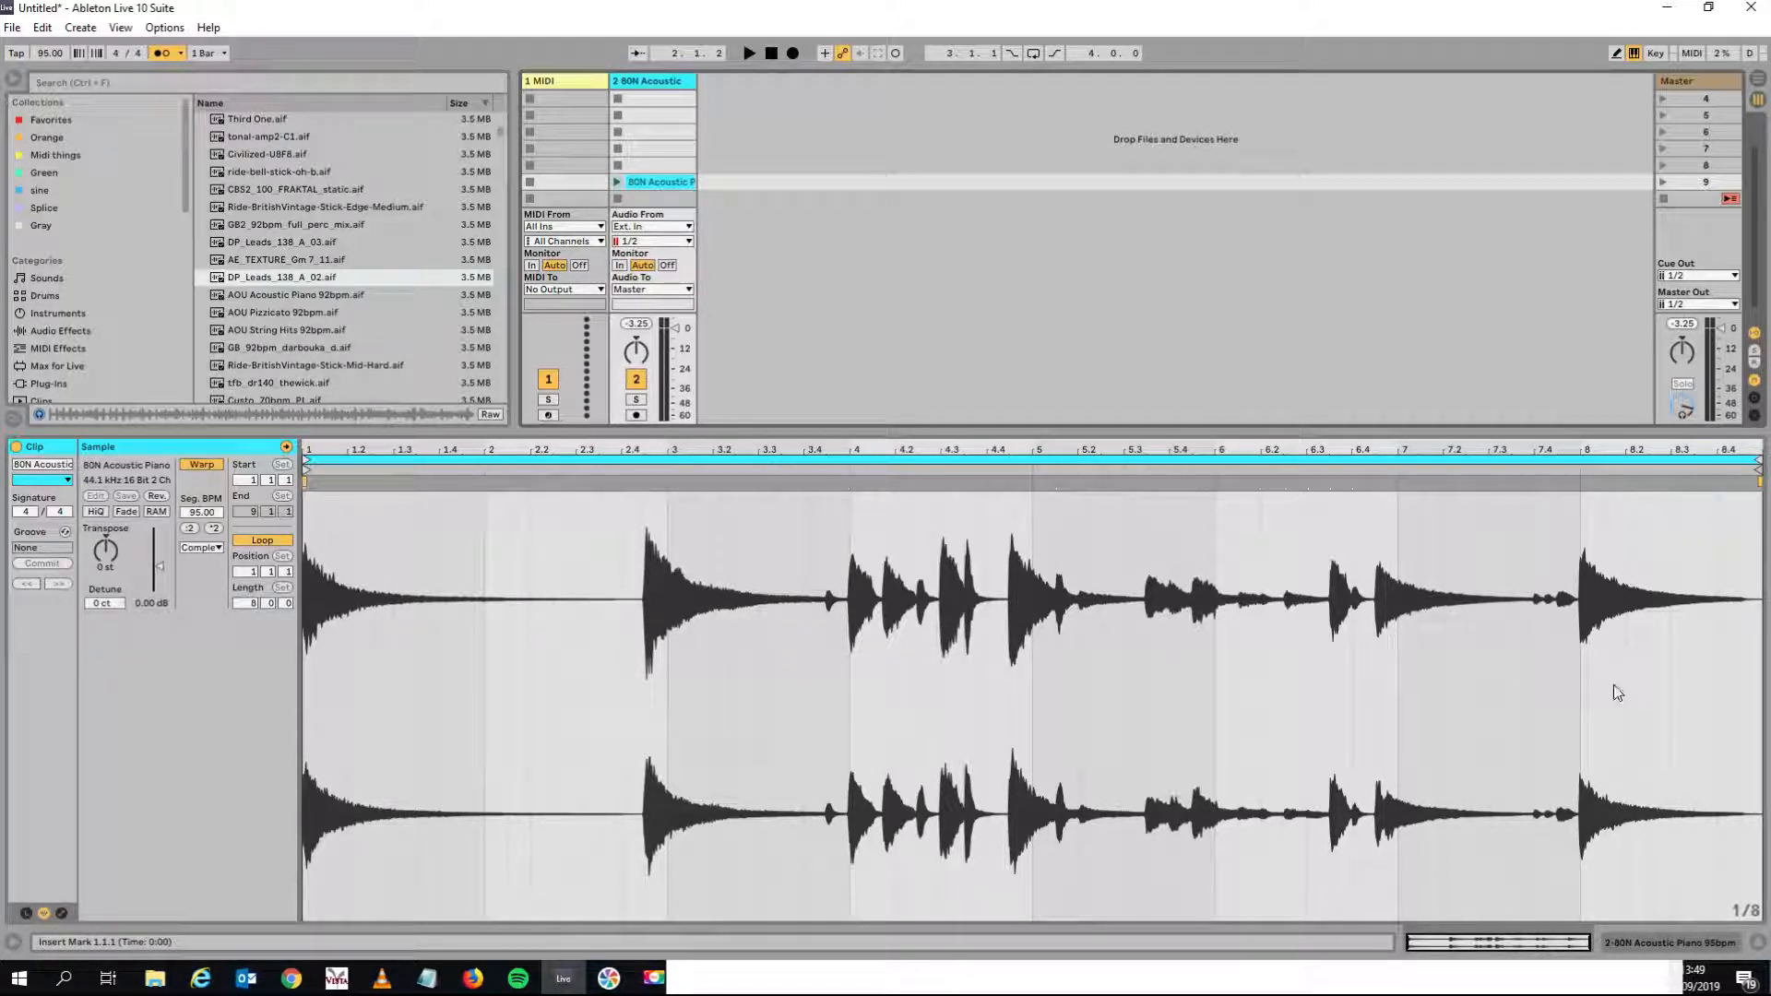
left_click(617, 182)
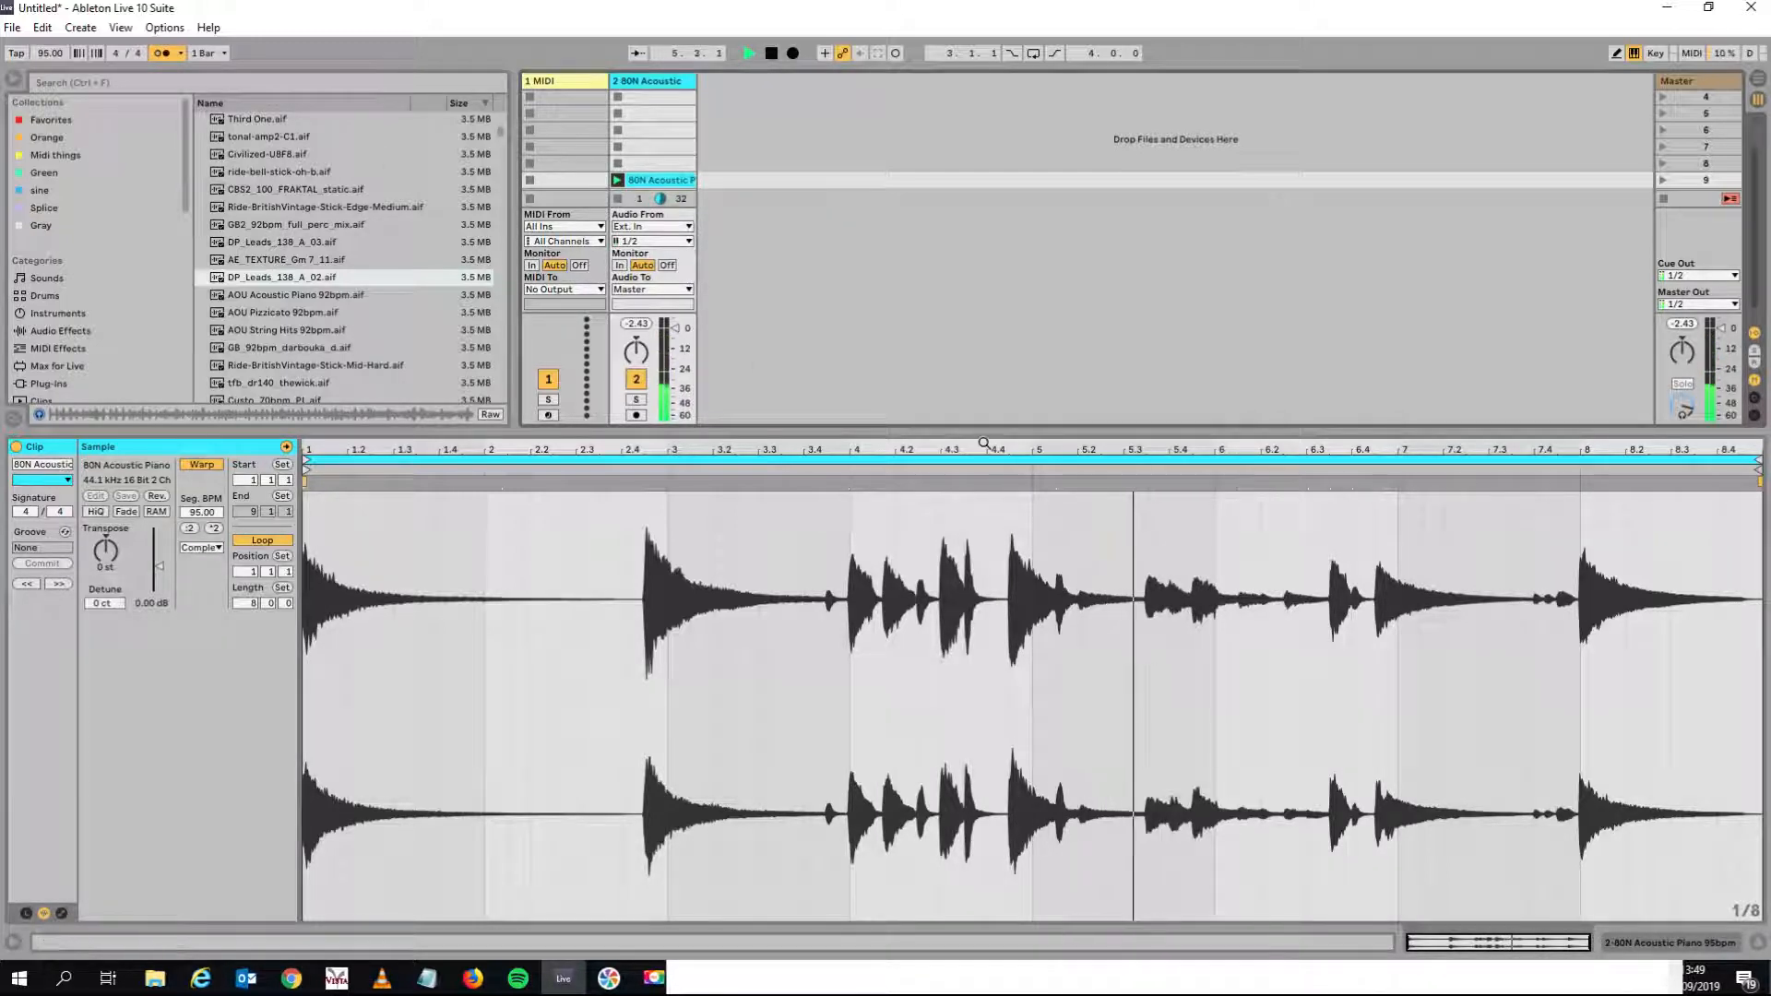
left_click_drag(984, 444, 983, 646)
key("space")
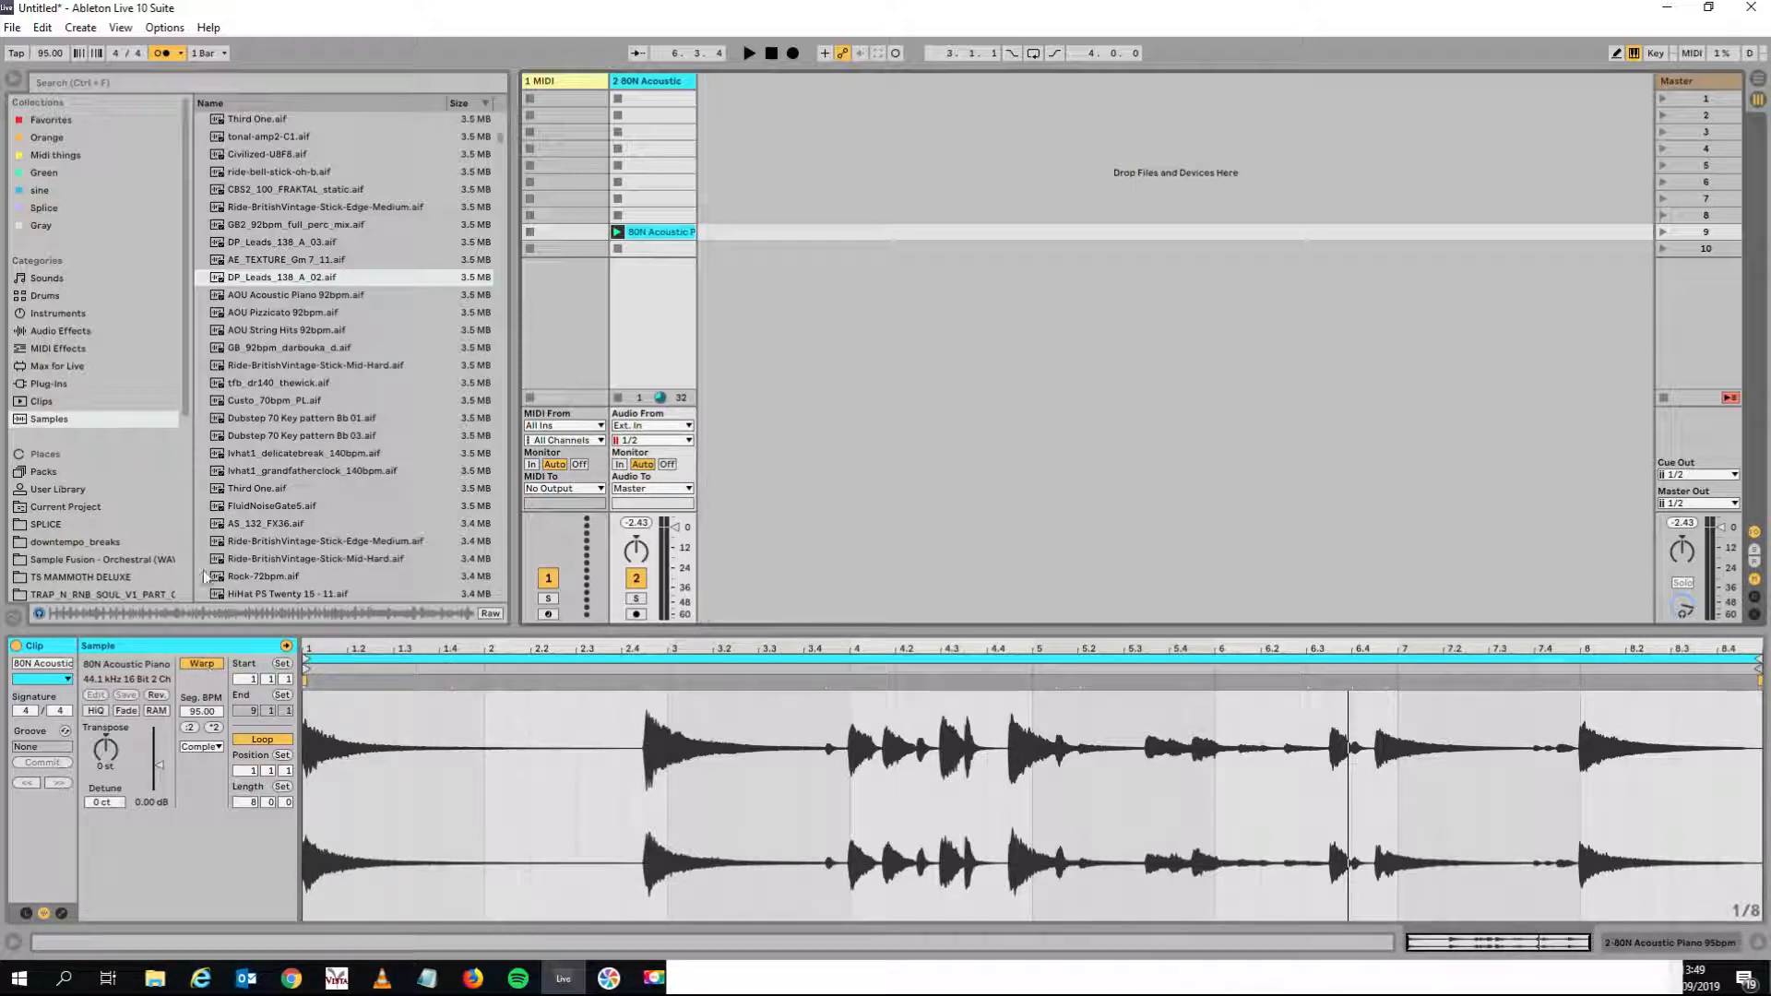
Add Grand Piano-MF-e3-1-e3_lite.aif from the Gray collection to the audio track's scene 10 slot and audition the clip.
left_click(46, 226)
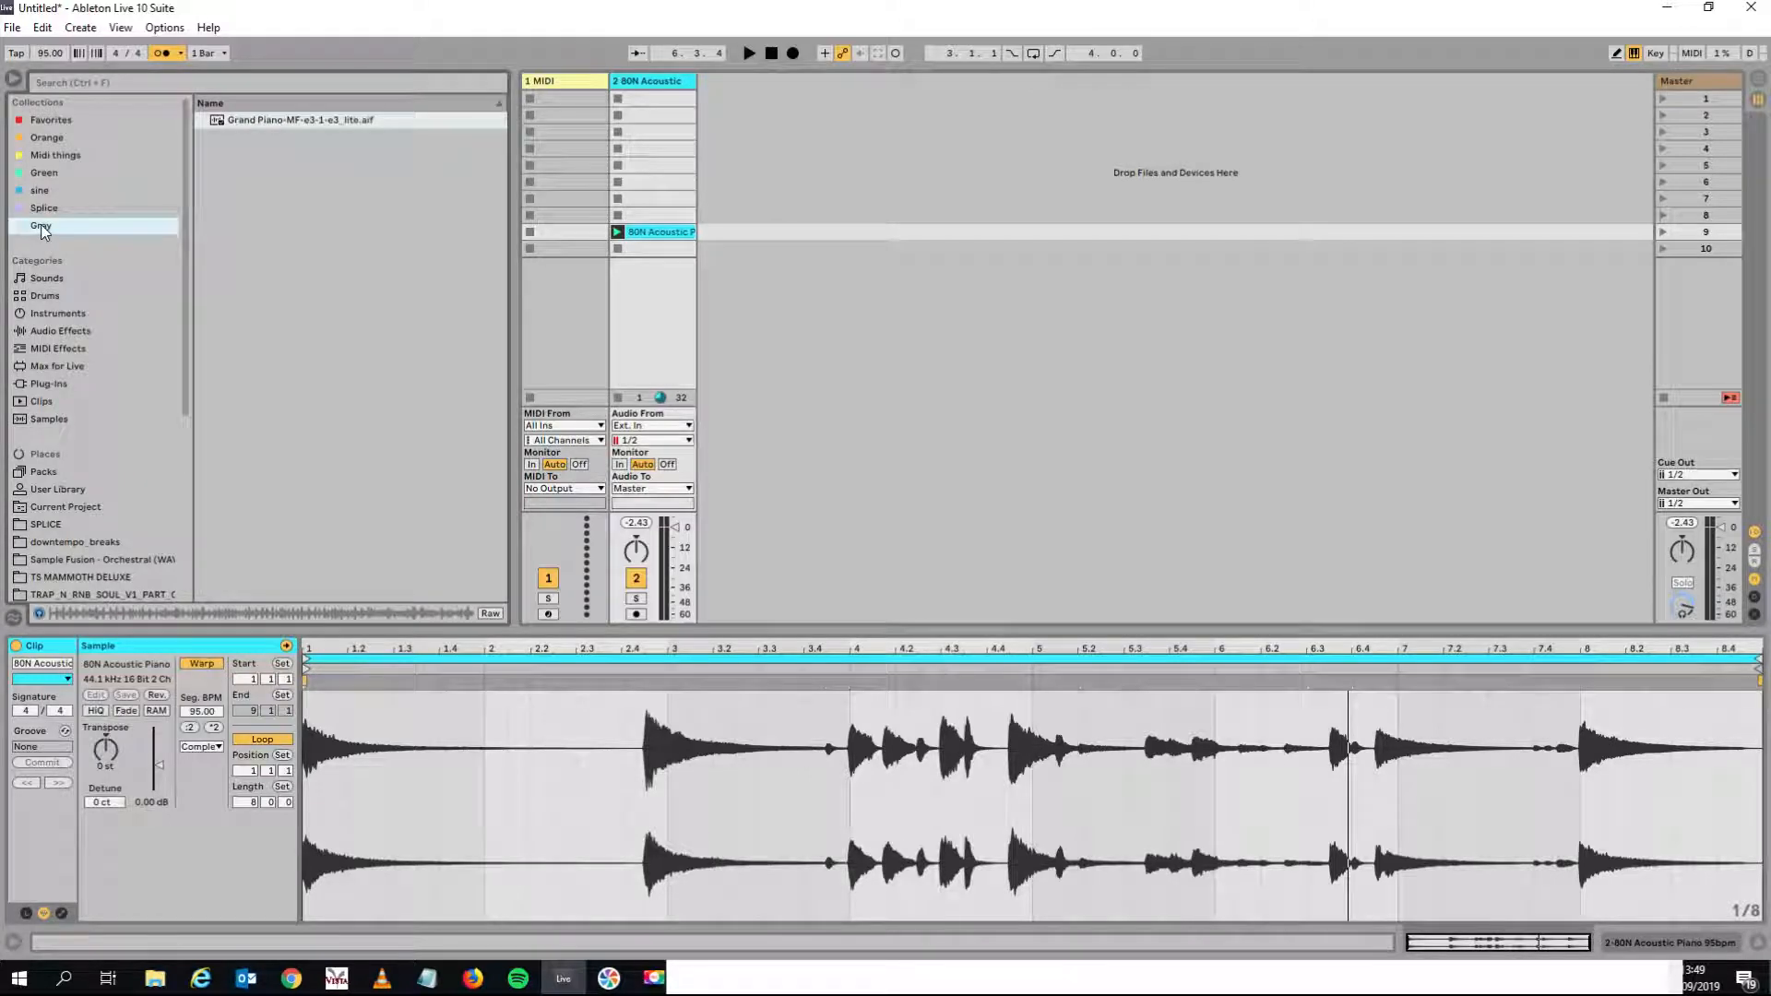
left_click_drag(220, 120, 643, 257)
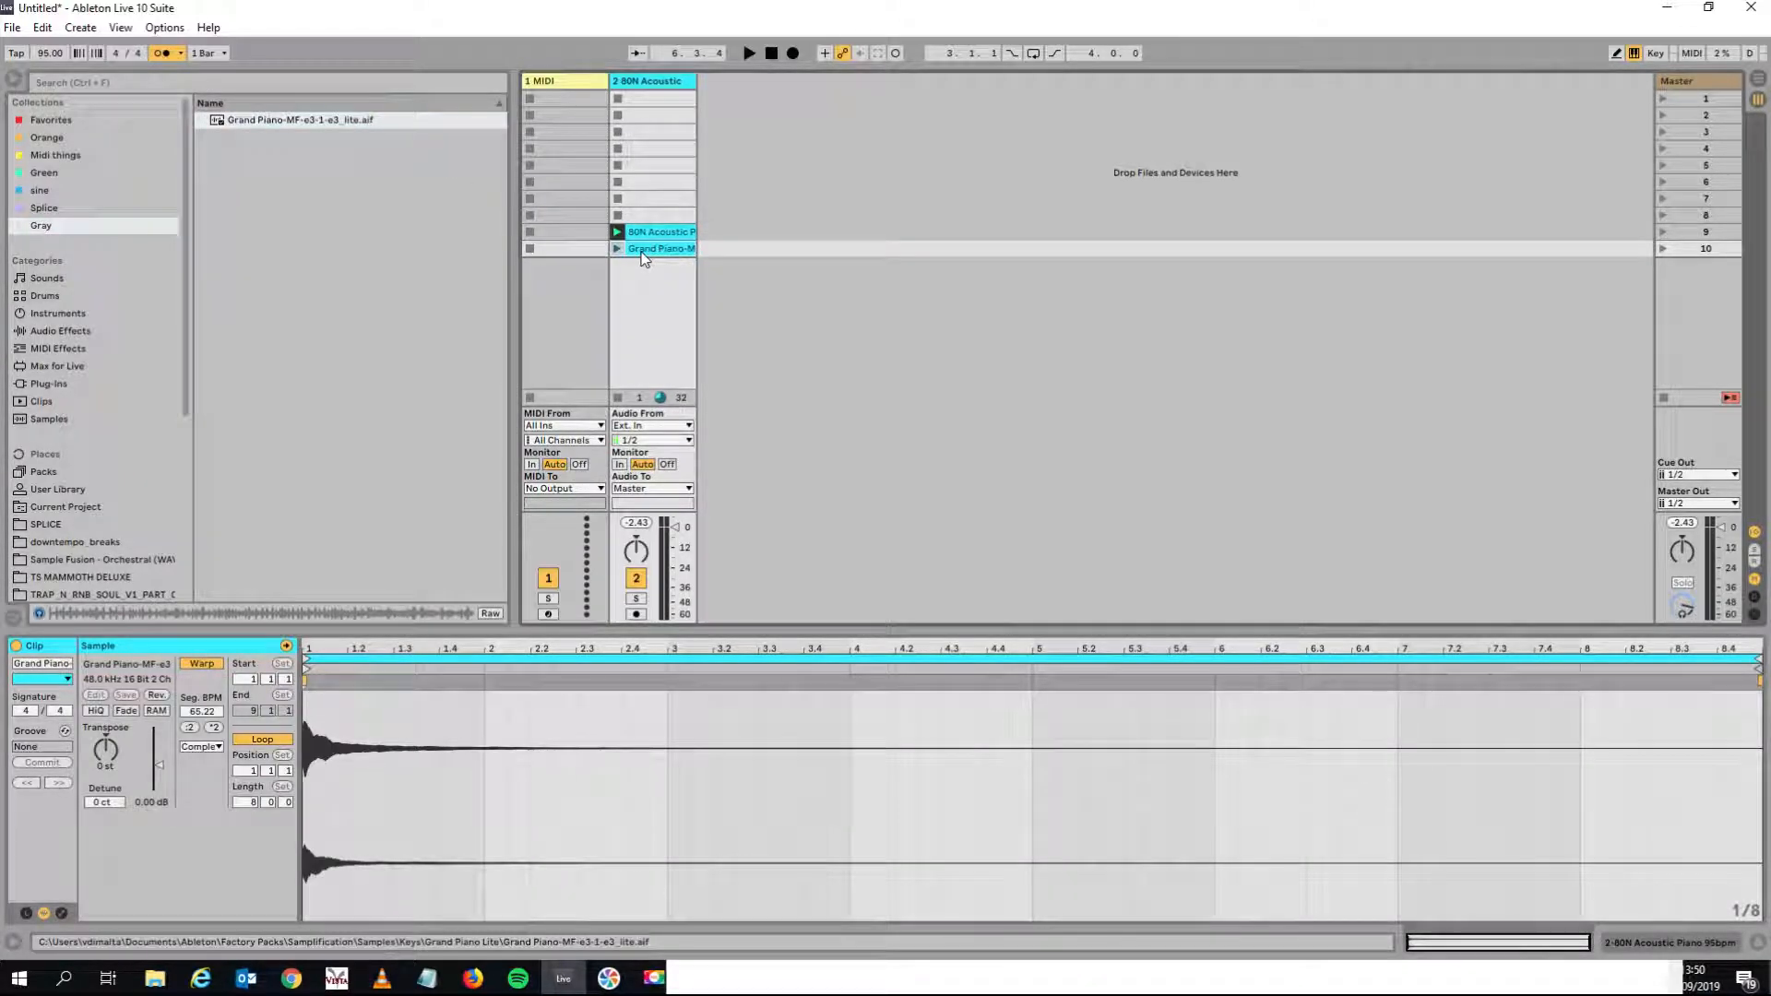
left_click(618, 249)
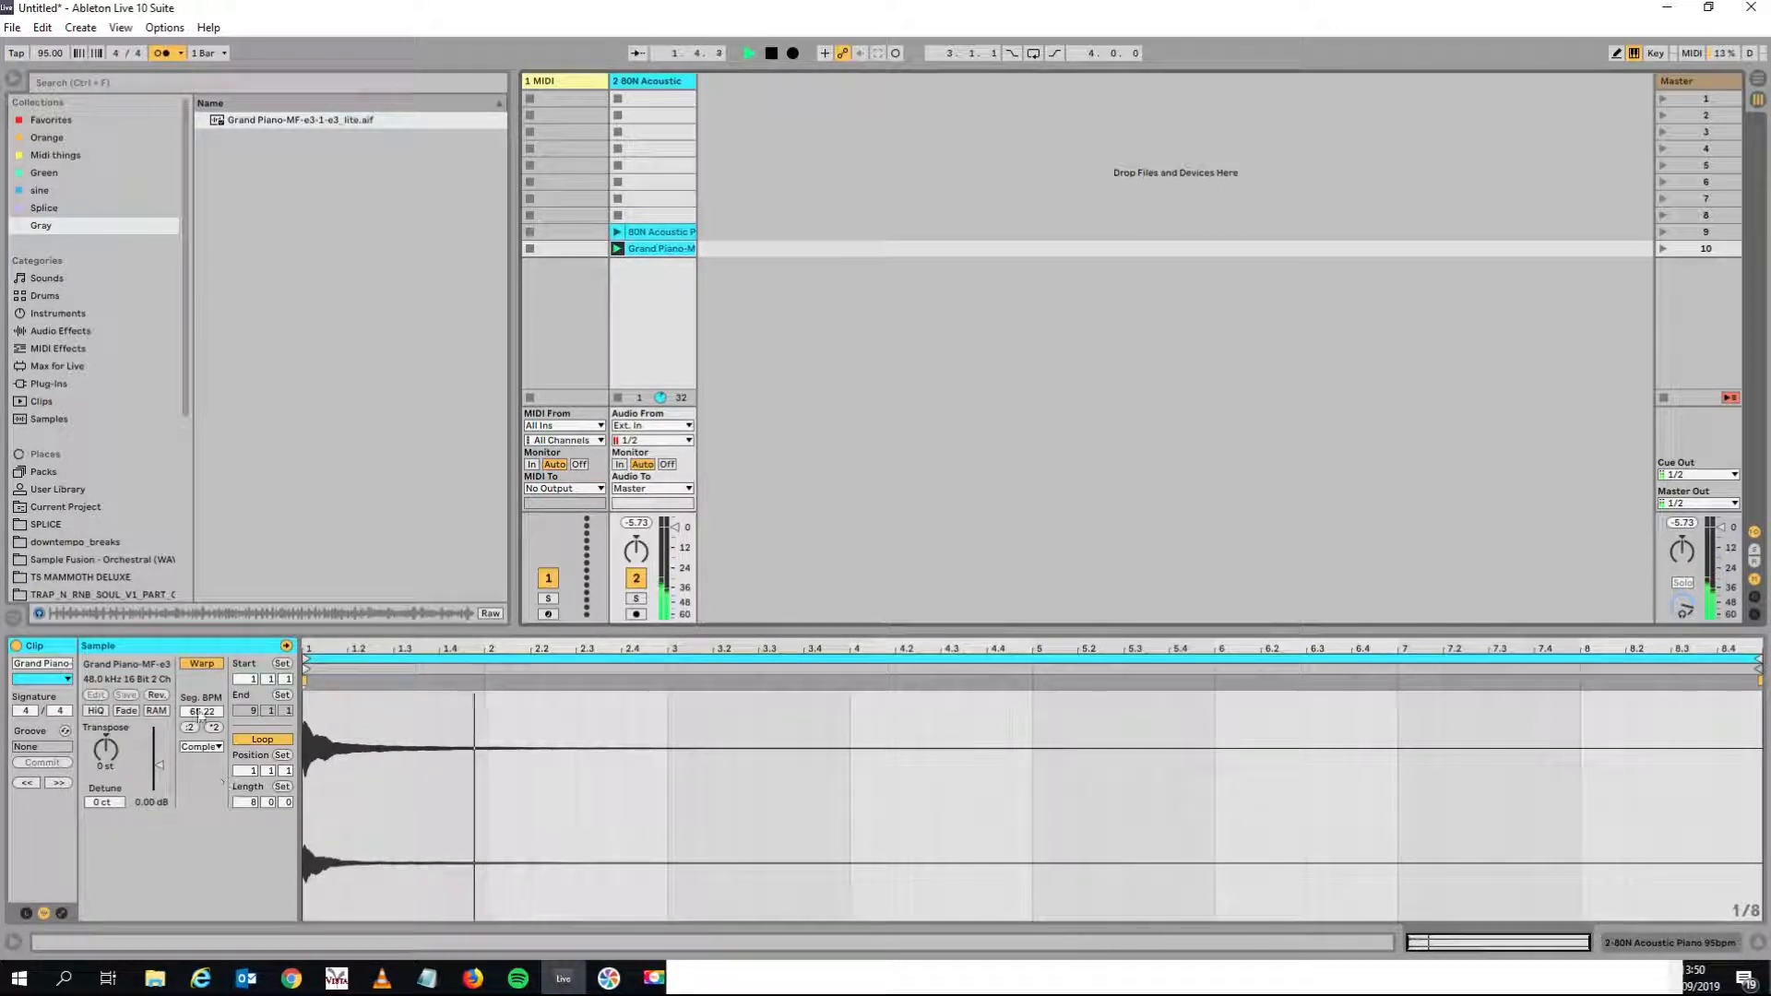
key("space")
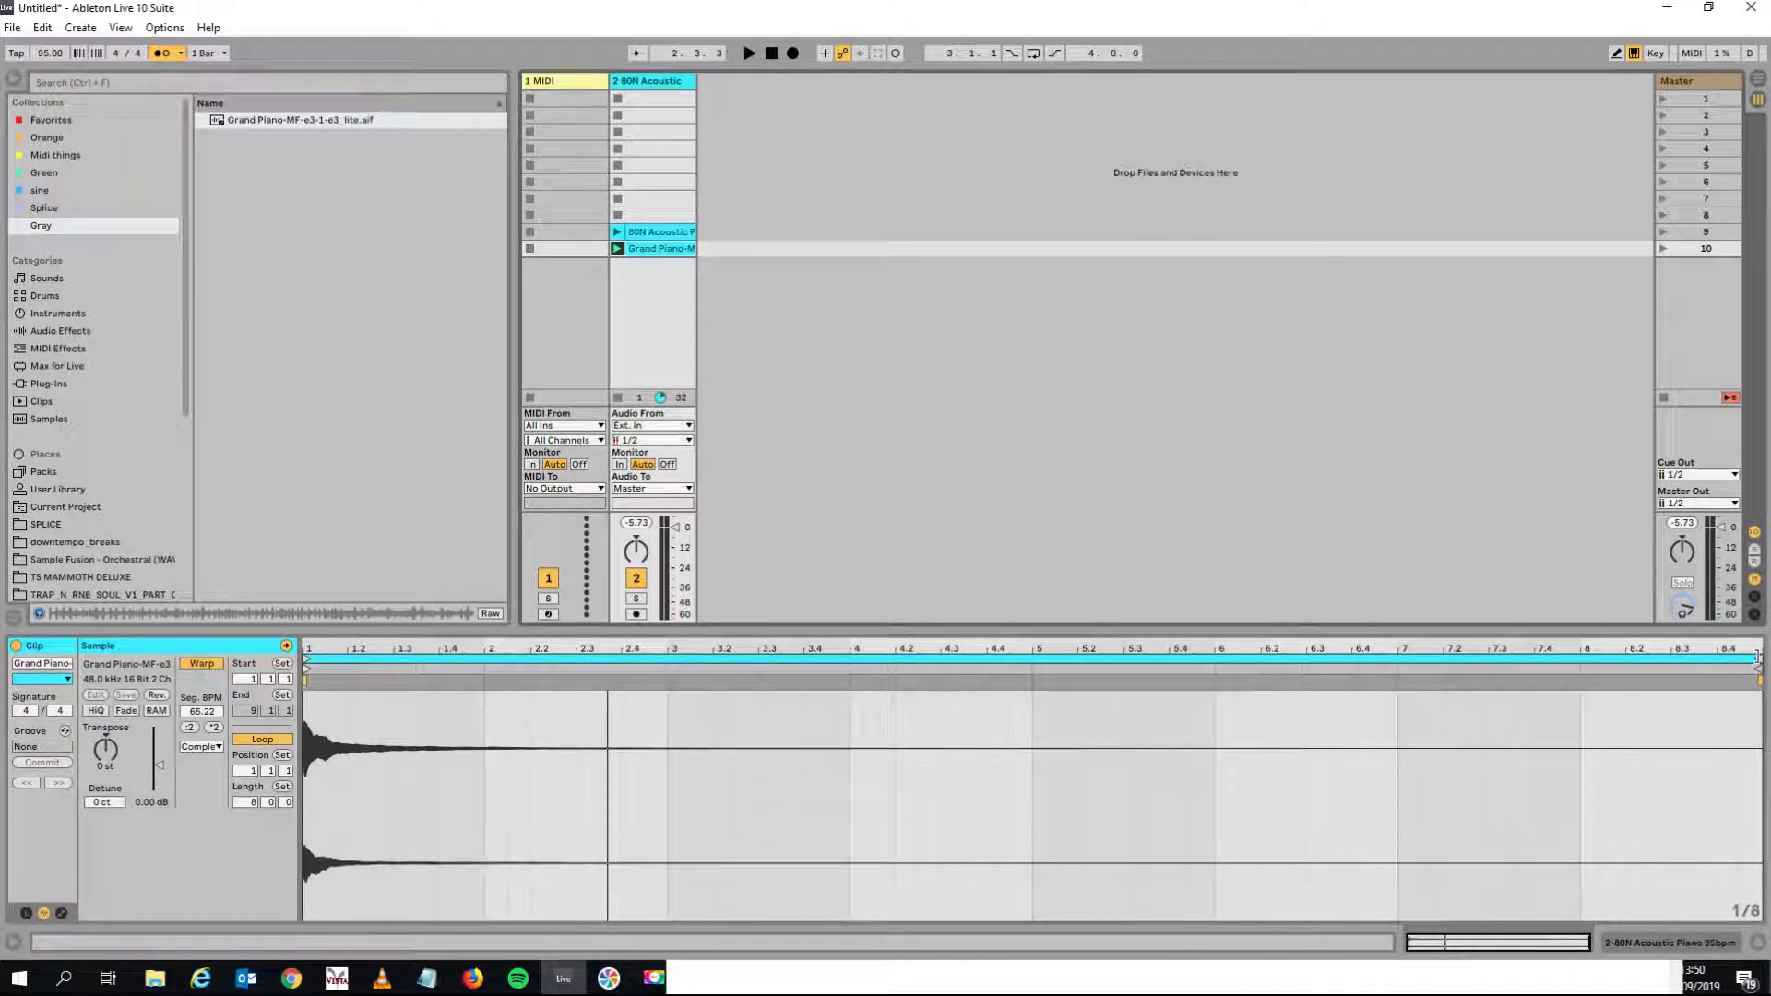
Try loop lengths of 0.1.2, 1.0.2 and 2.0.0 on the Grand Piano clip, and shorten the loop back to 0.1.2.
left_click_drag(1758, 657, 367, 661)
key("space")
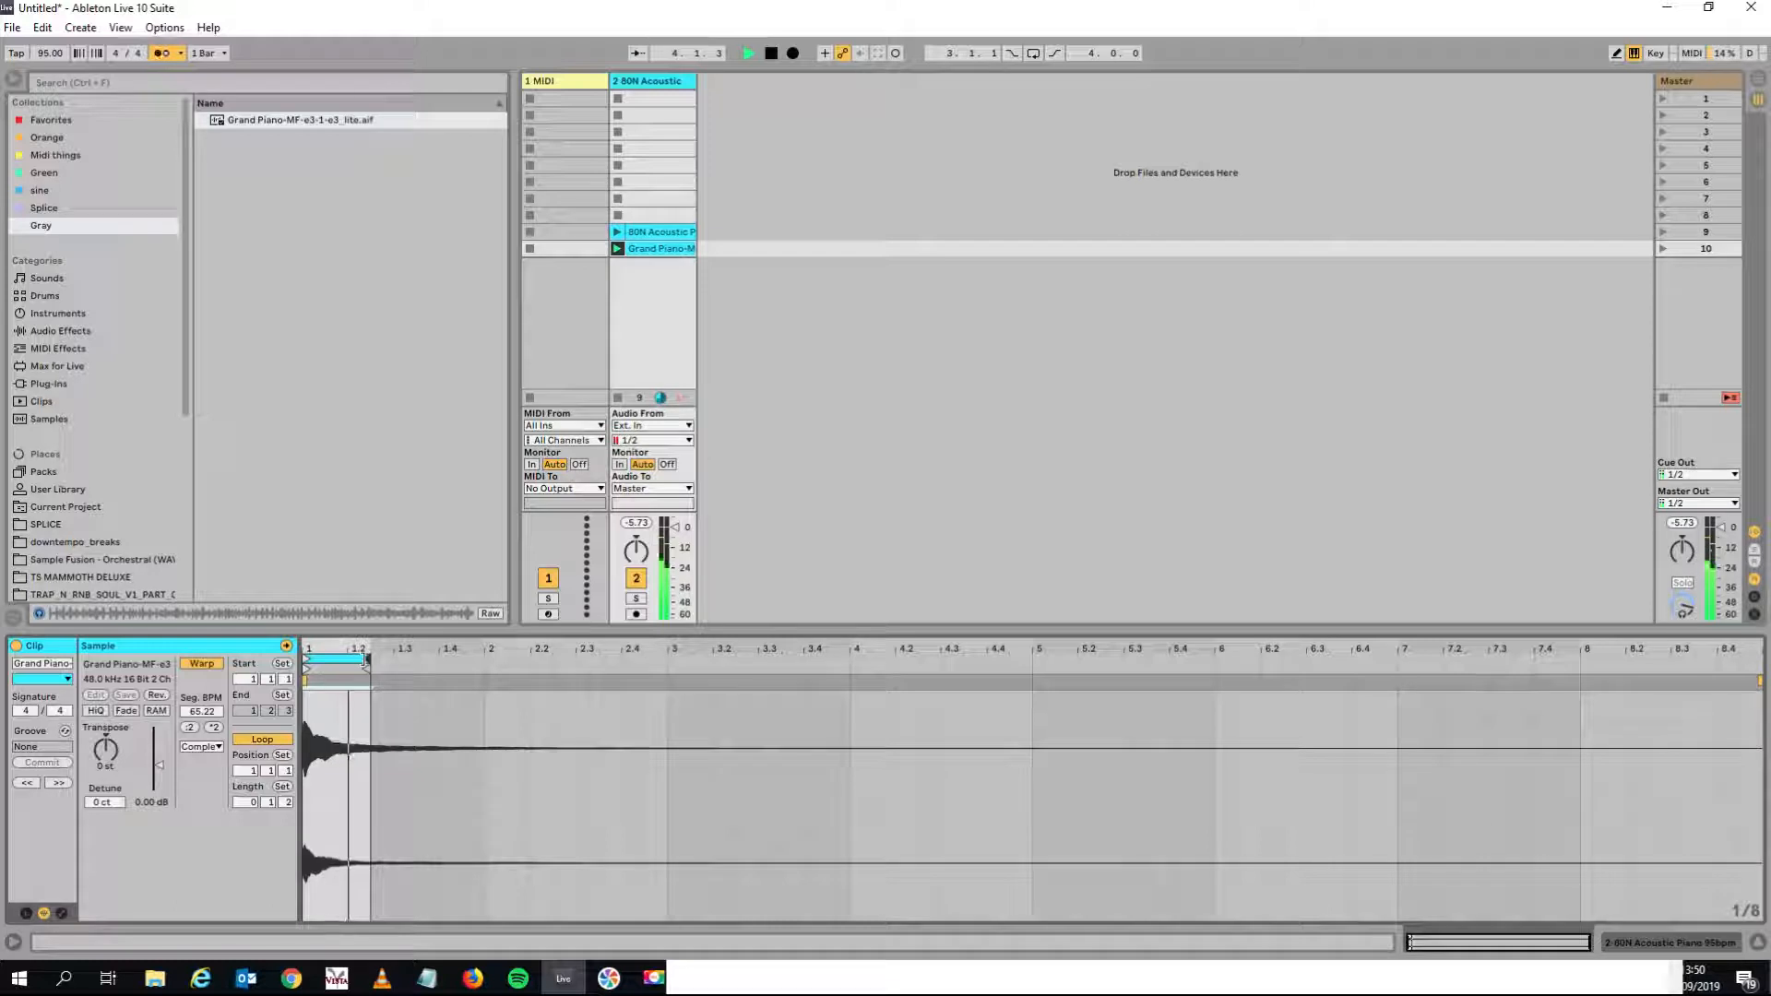
left_click_drag(366, 659, 505, 655)
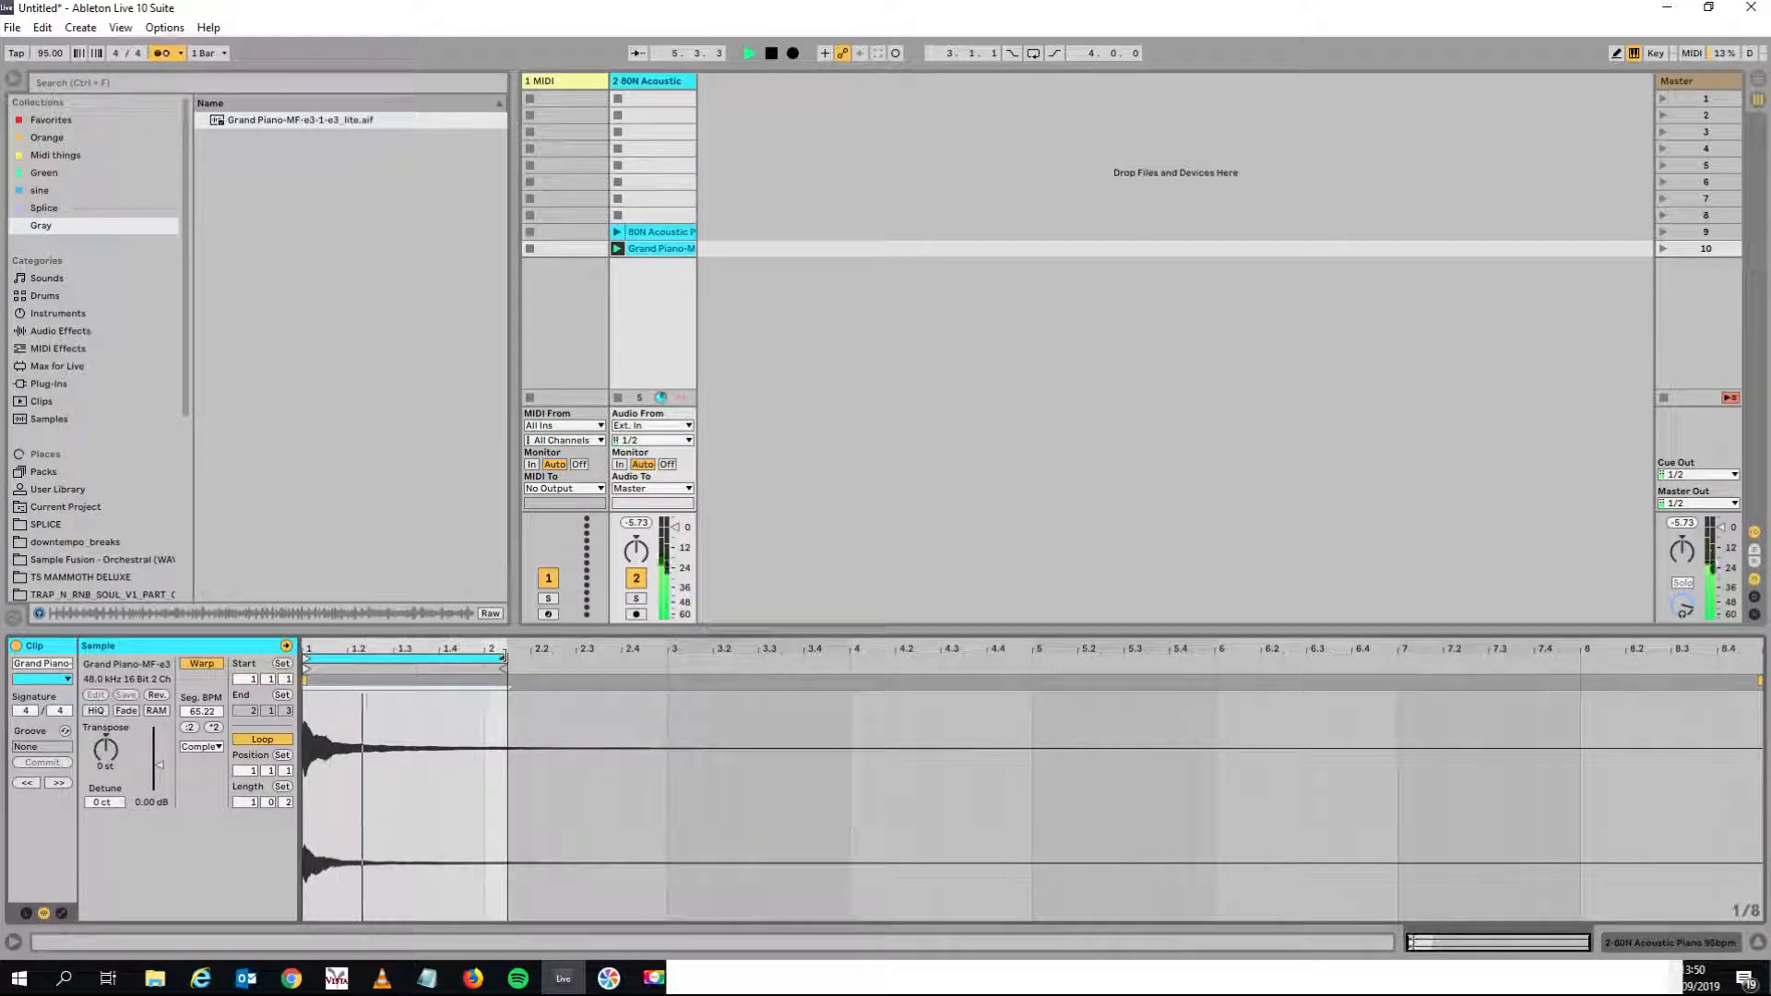
left_click_drag(503, 656, 667, 656)
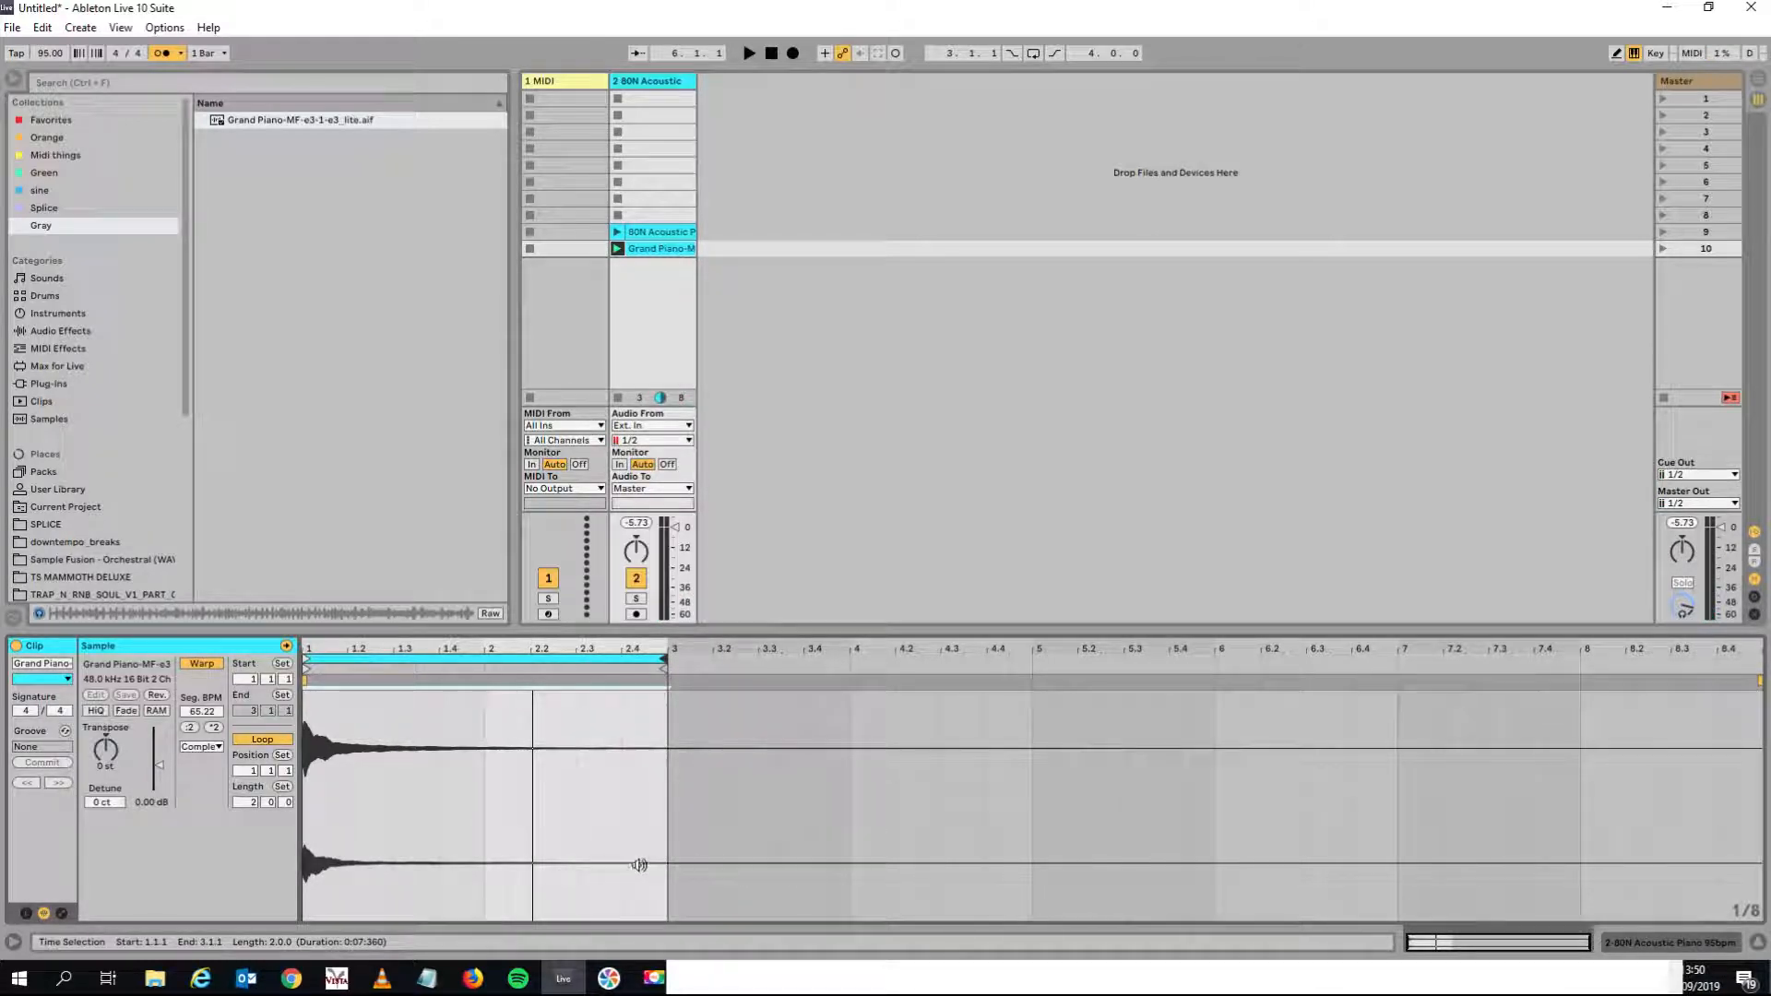
left_click_drag(661, 698, 375, 707)
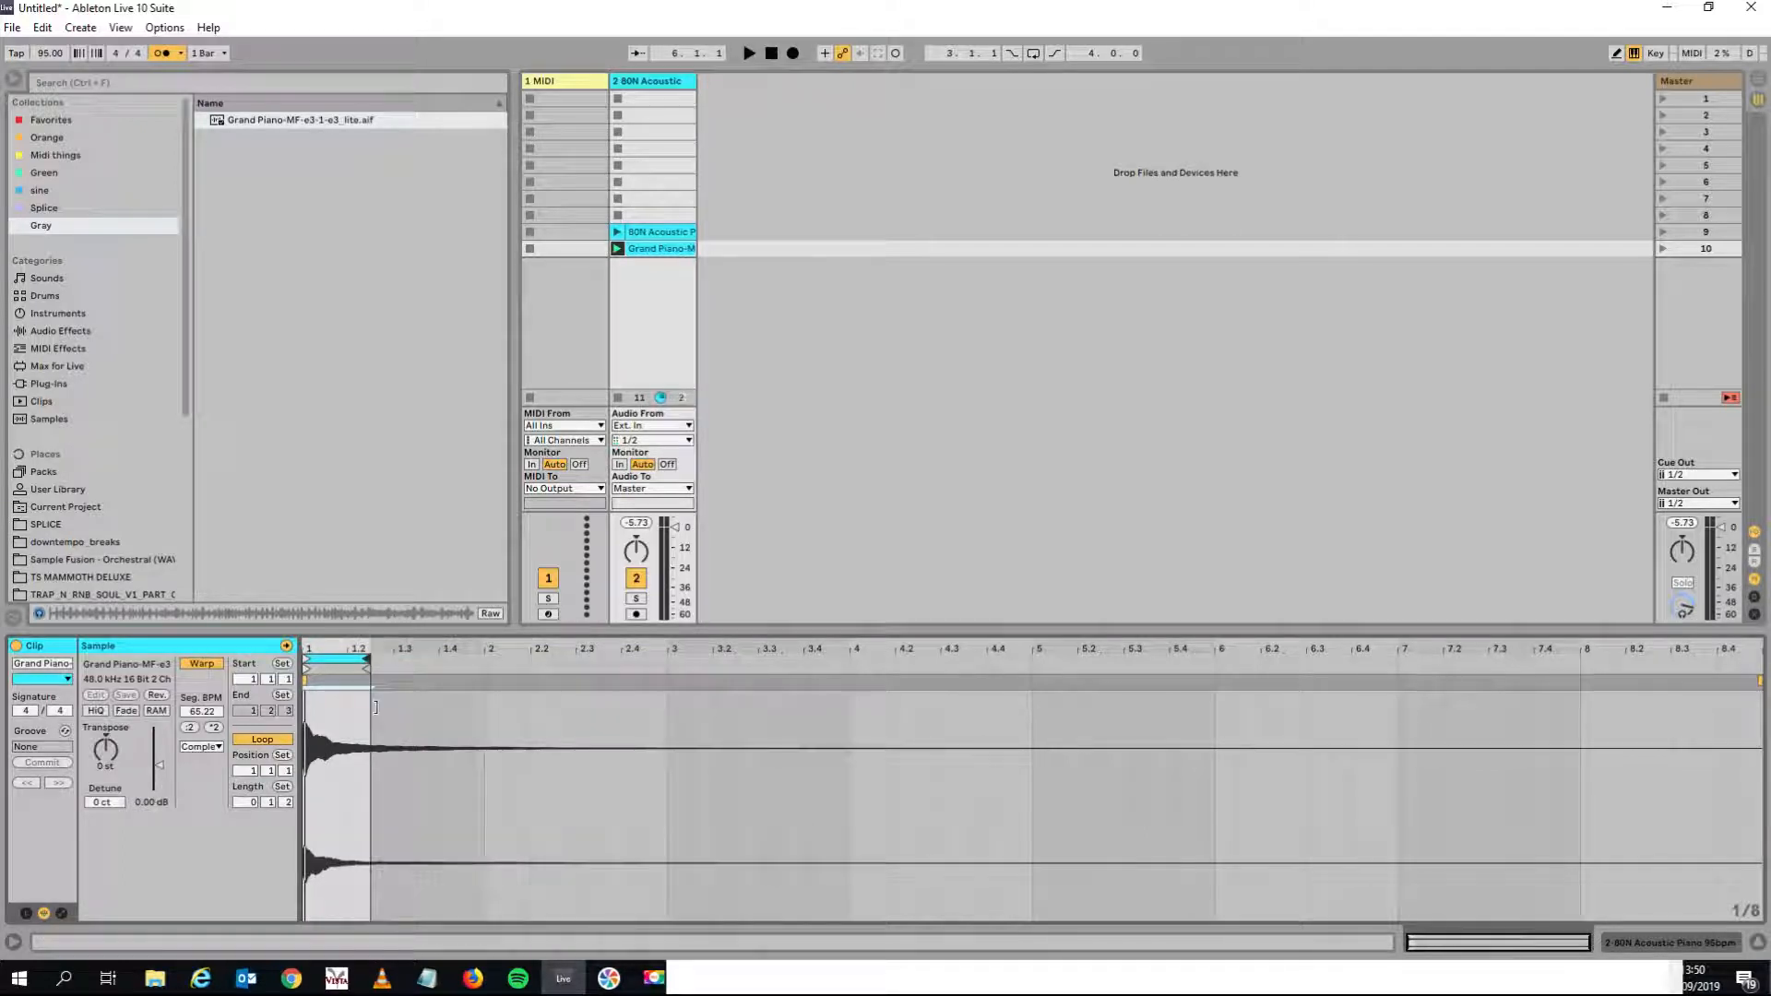
Turn off warping for the Grand Piano clip, play it unwarped, and try extending its region.
left_click(195, 662)
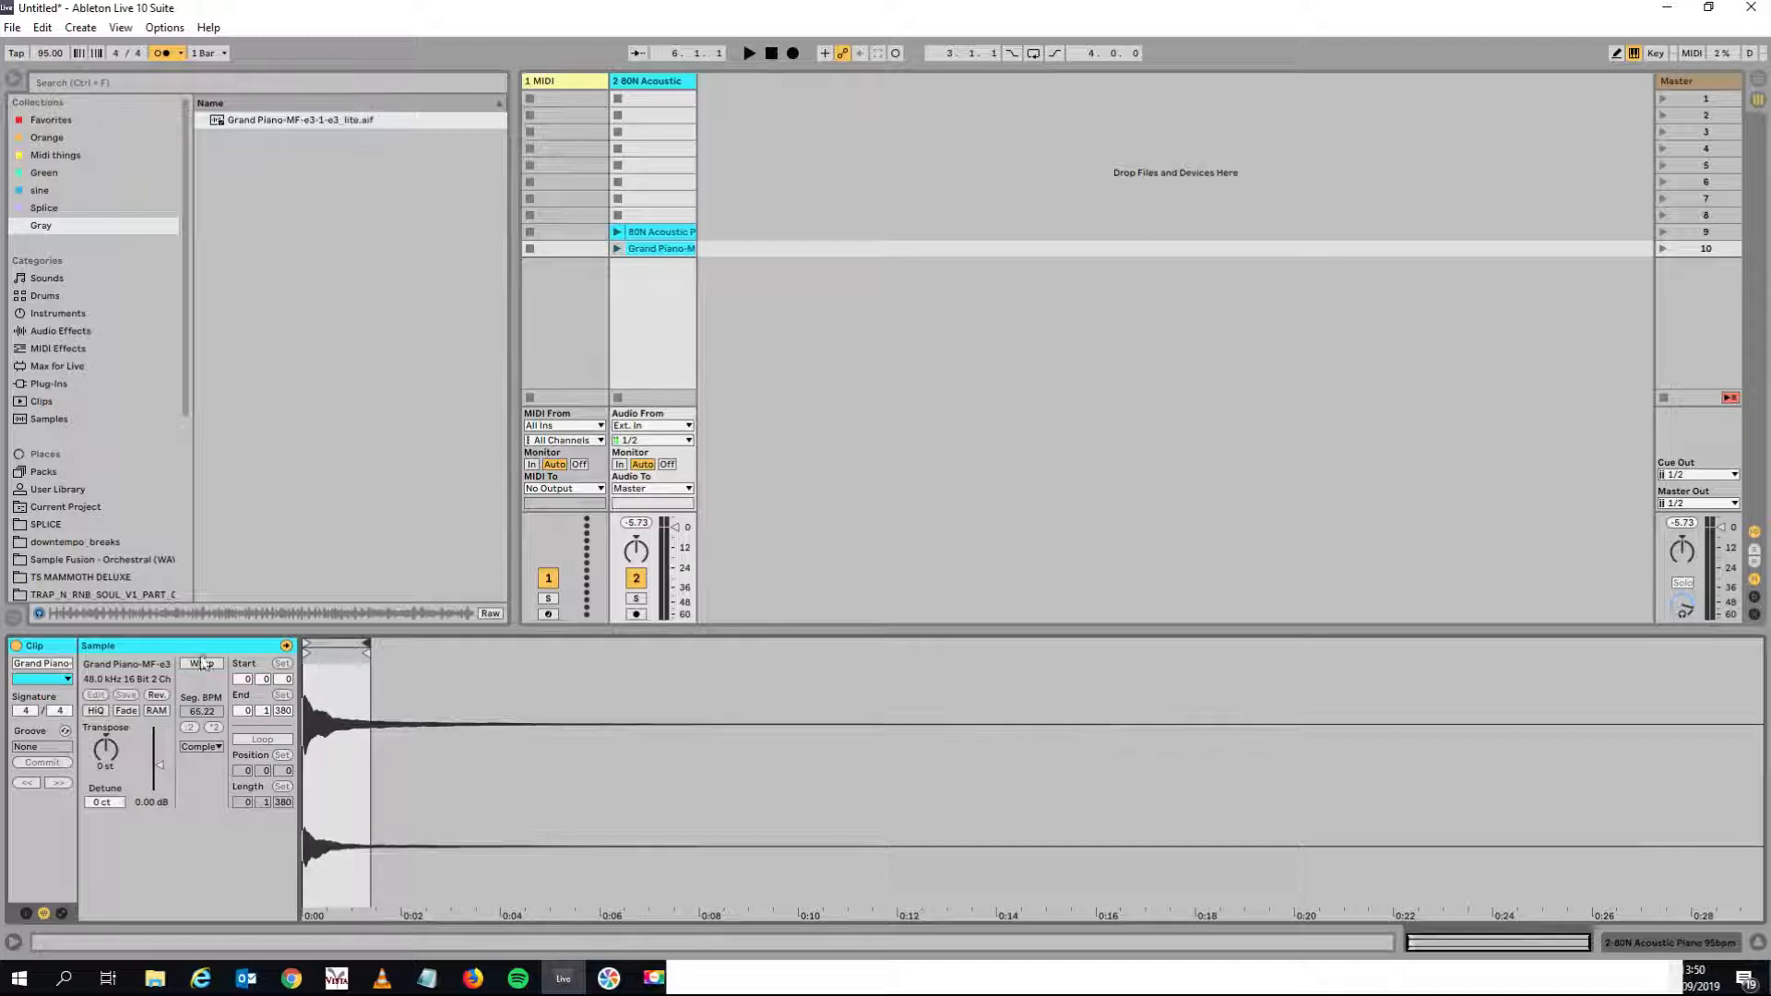
left_click(617, 249)
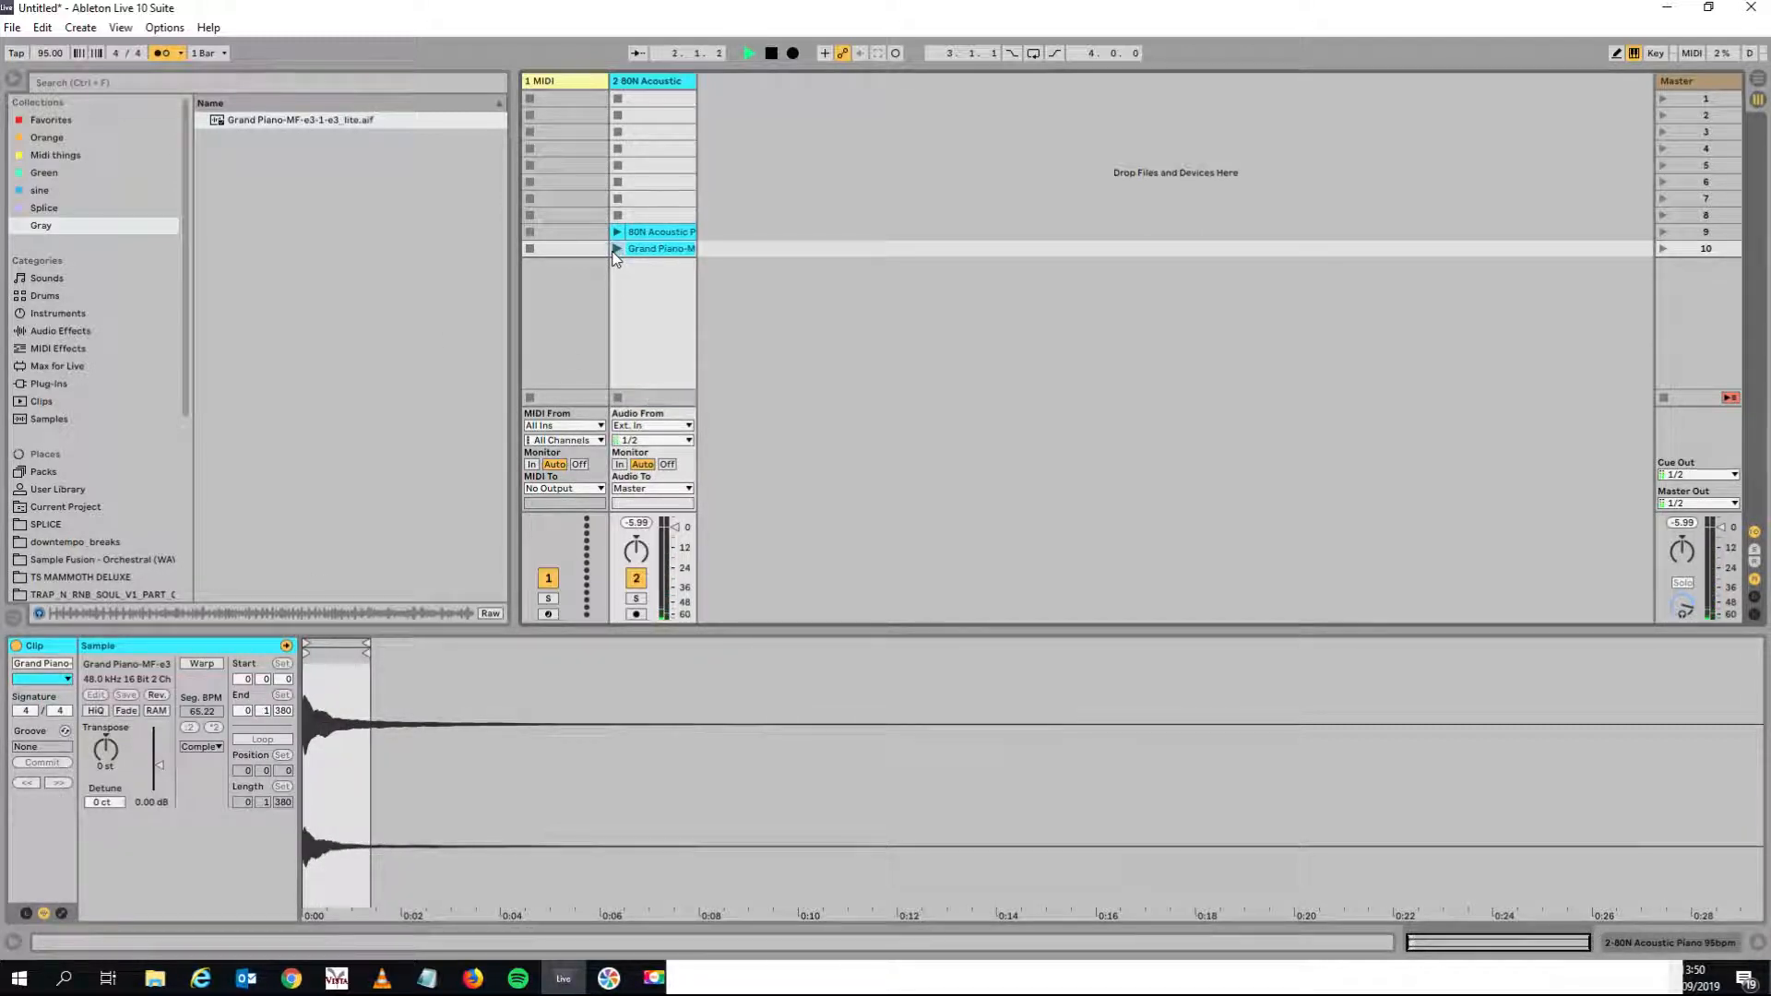
key("space")
left_click_drag(368, 643, 546, 643)
key("ctrl+z")
Turn warping back on for the Grand Piano clip, extend its end to 2.2.1, and play it.
left_click(202, 664)
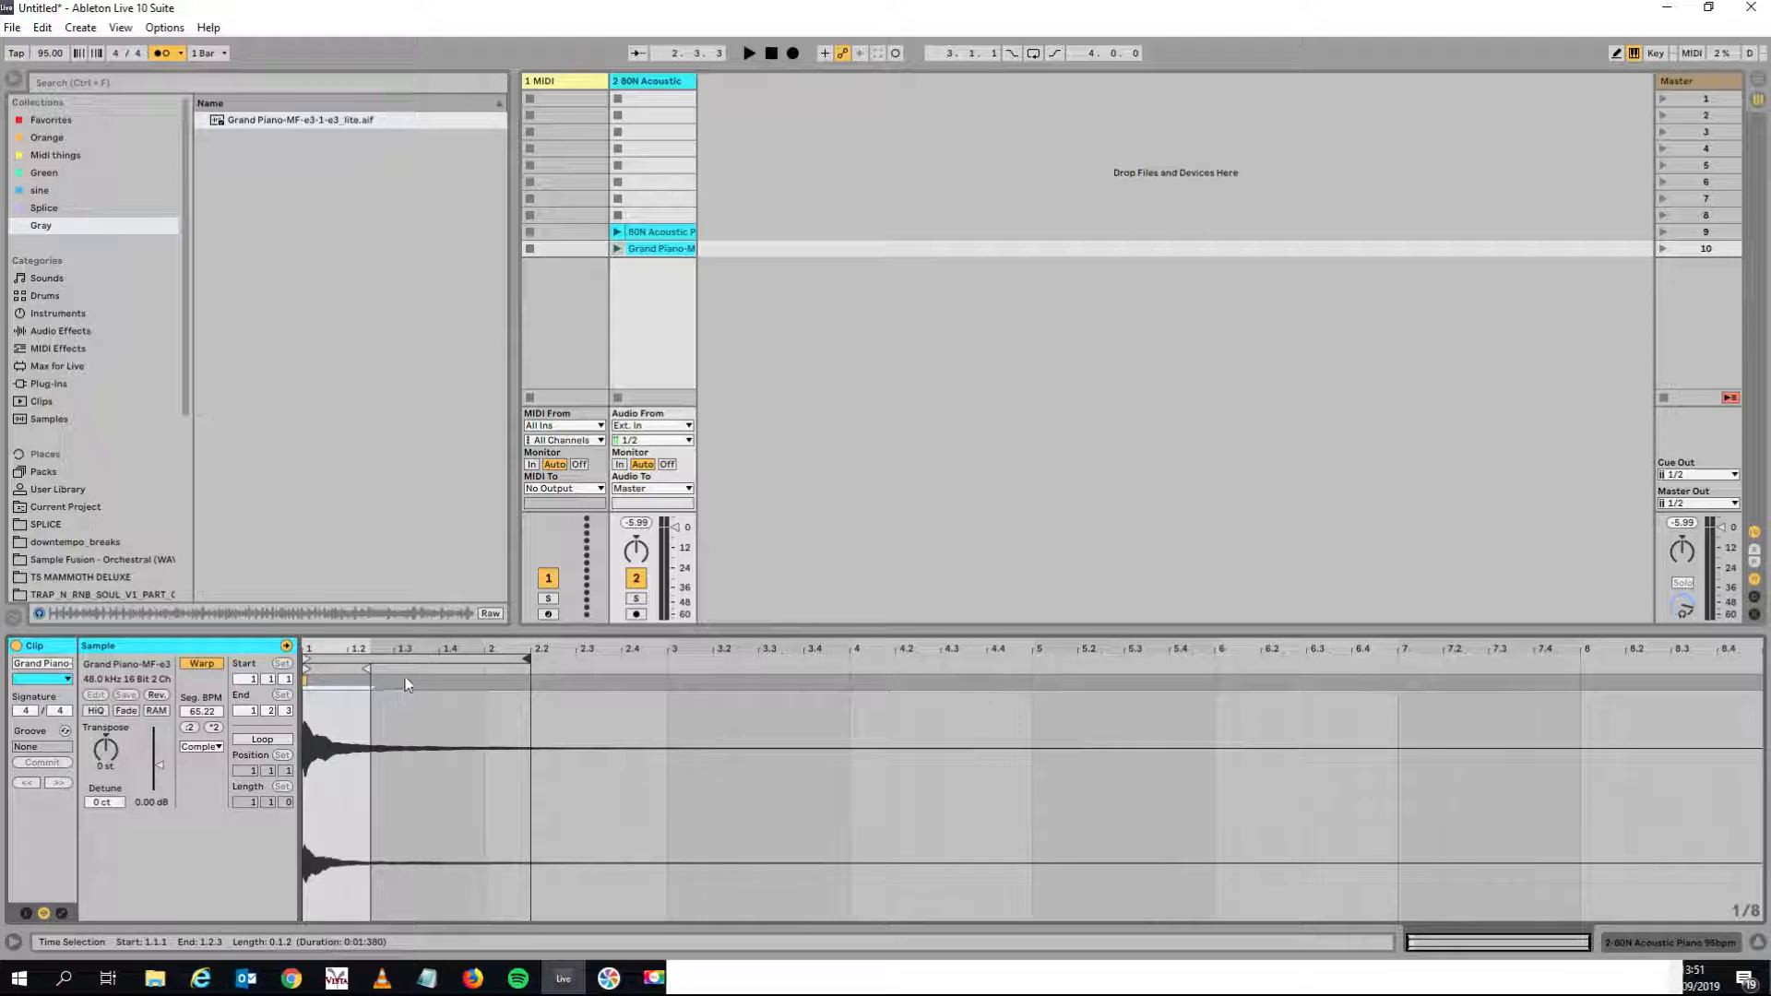
left_click_drag(368, 669, 524, 664)
left_click(510, 659)
key("space")
key("space")
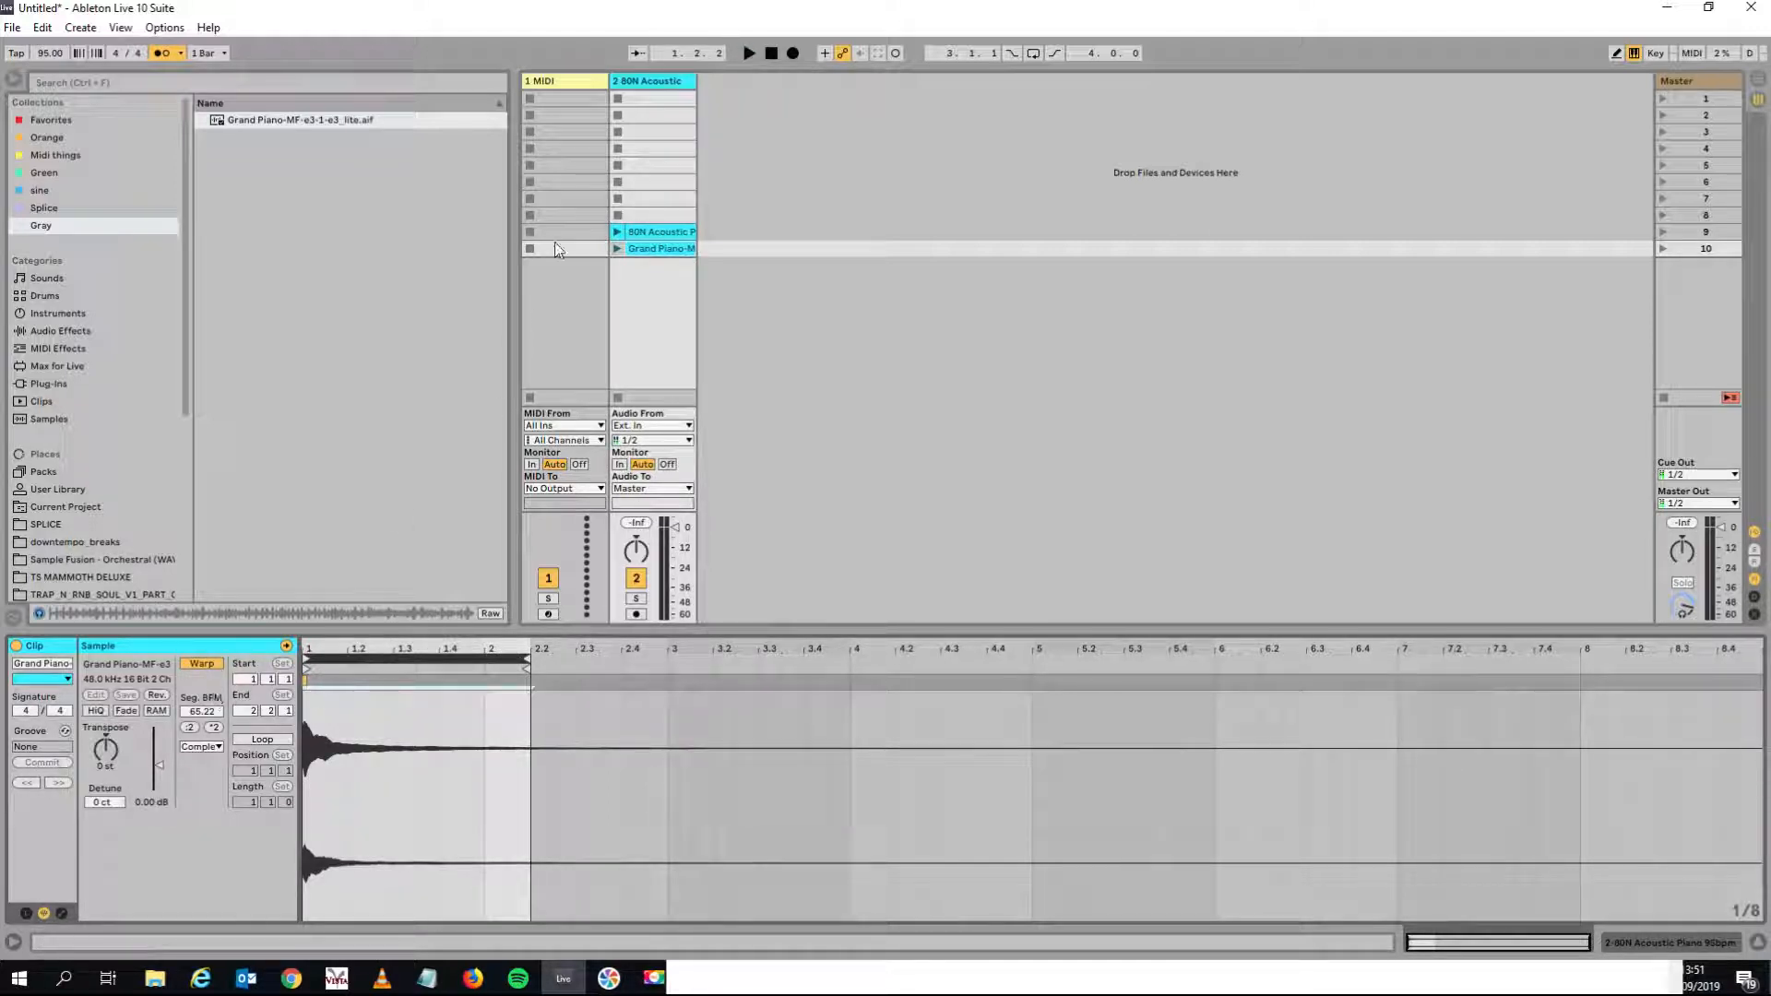
left_click(617, 249)
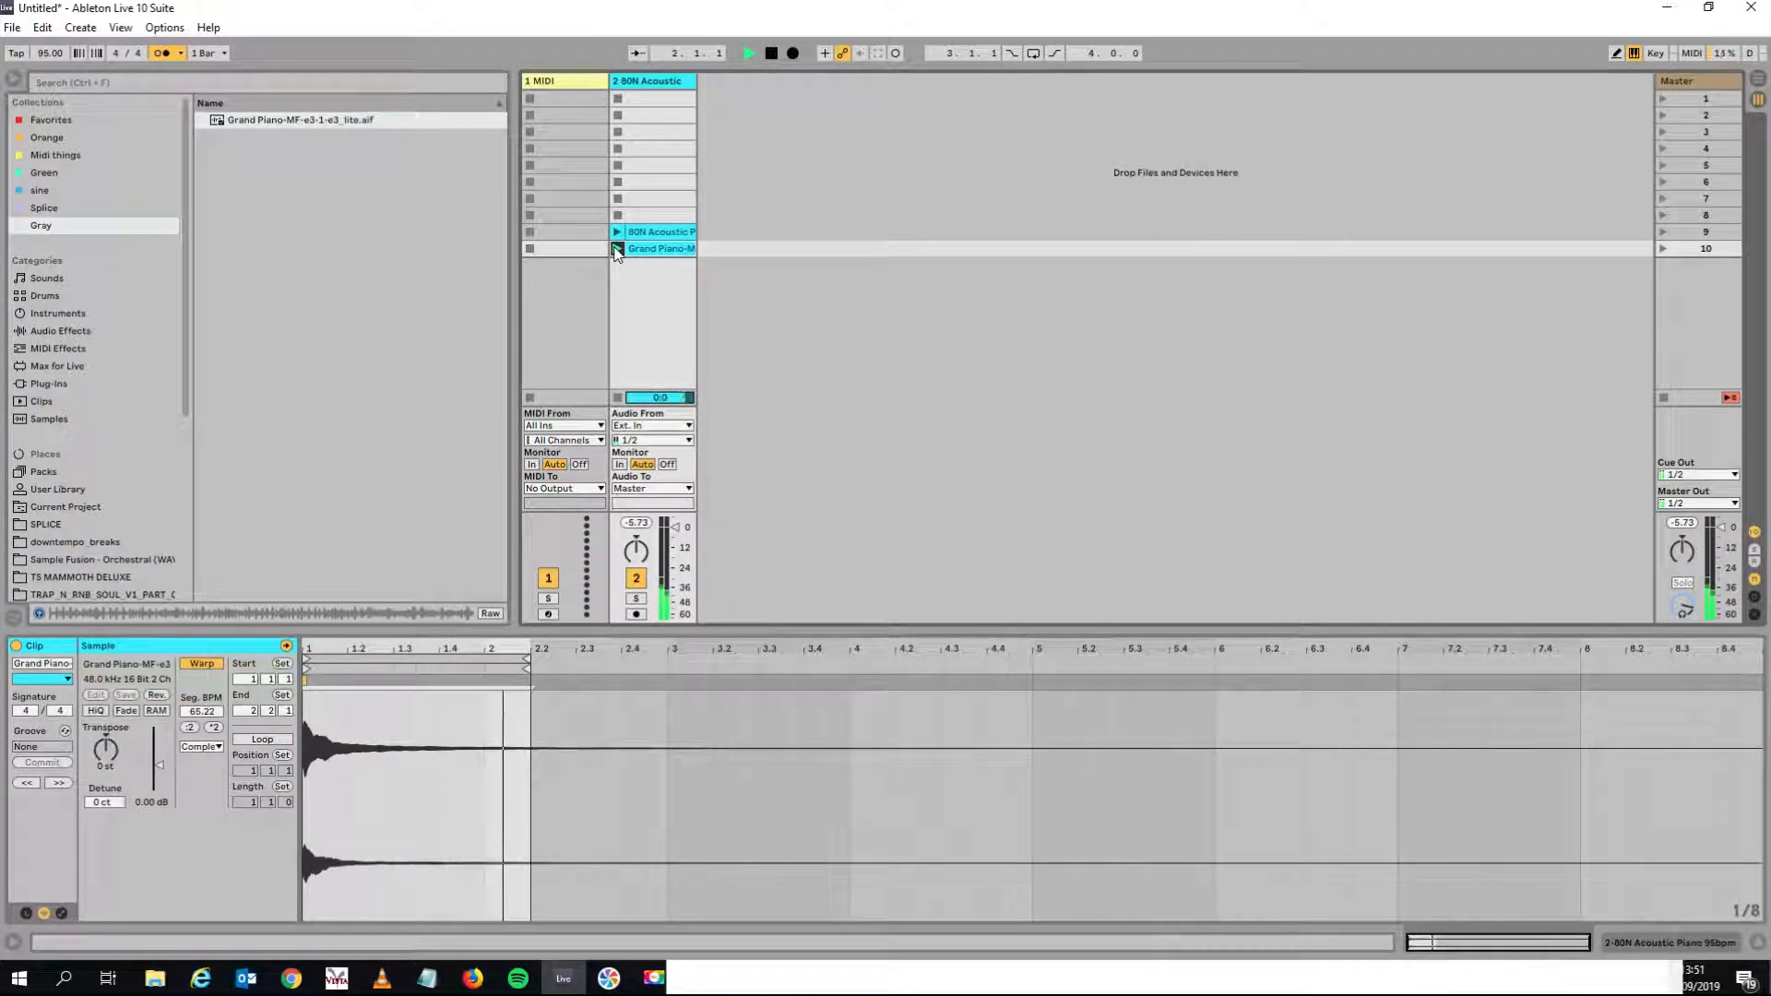
Shorten the Grand Piano clip to end at 1.4.3 and replay it with the arrangement loop switched on.
left_click(616, 249)
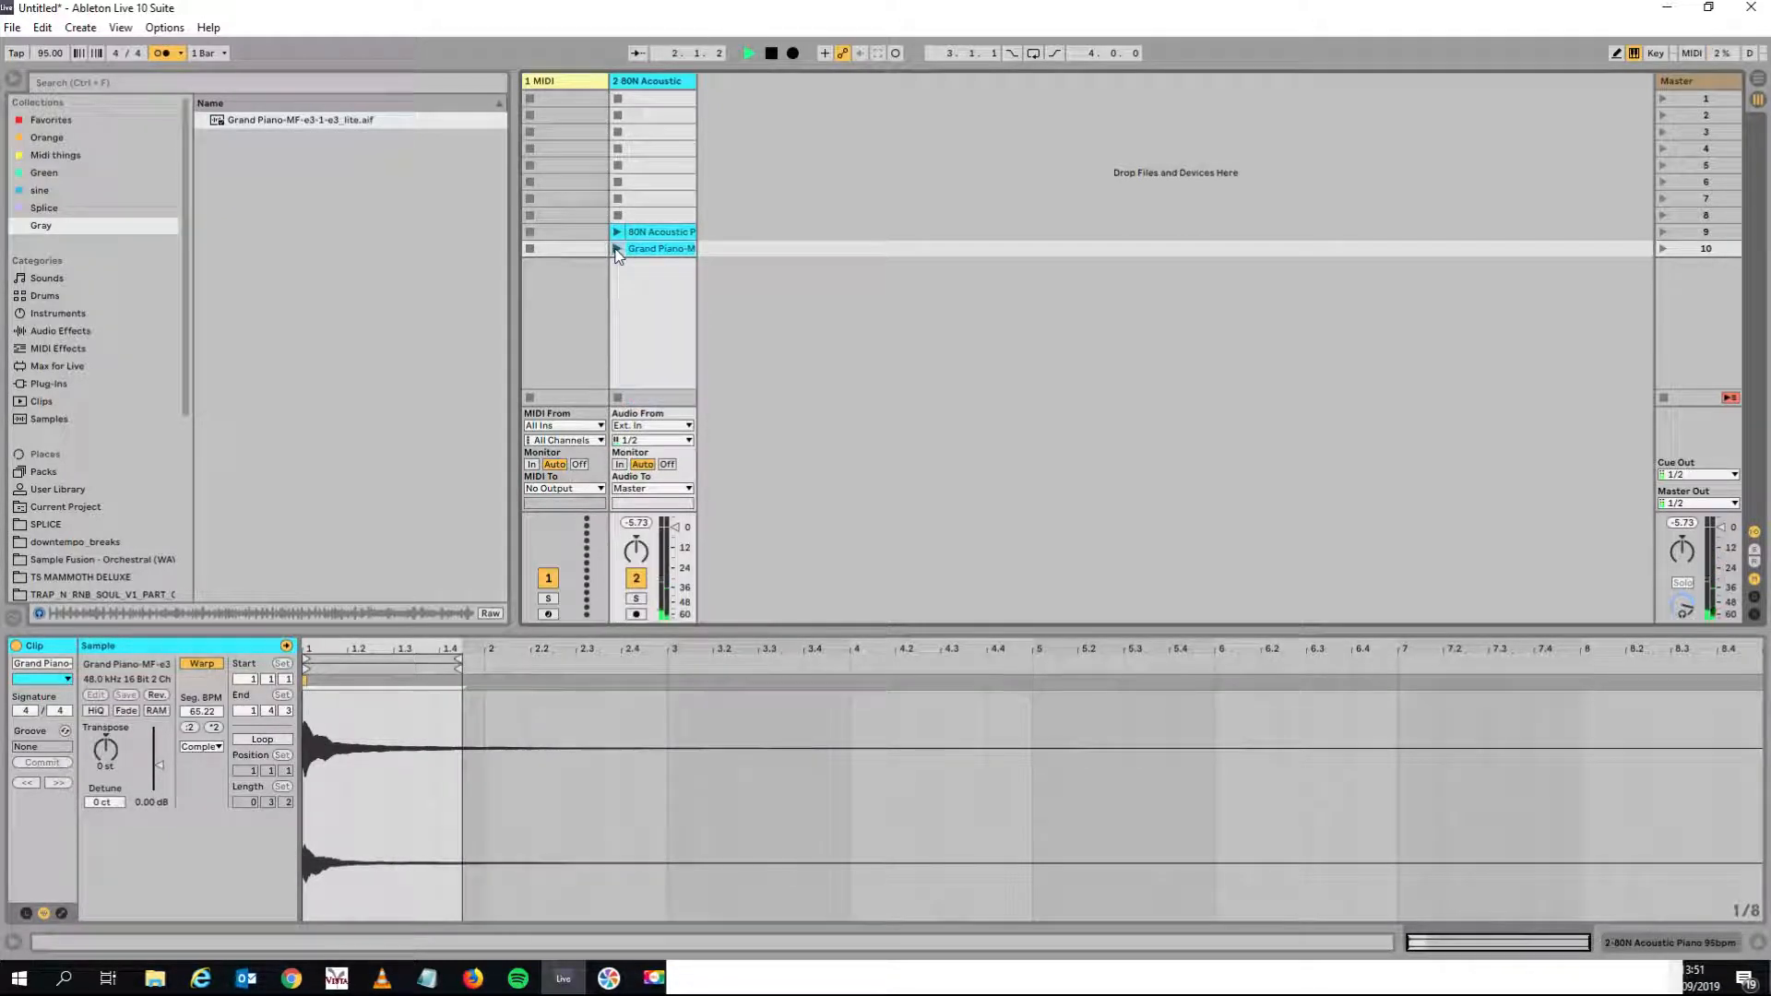
left_click(412, 656)
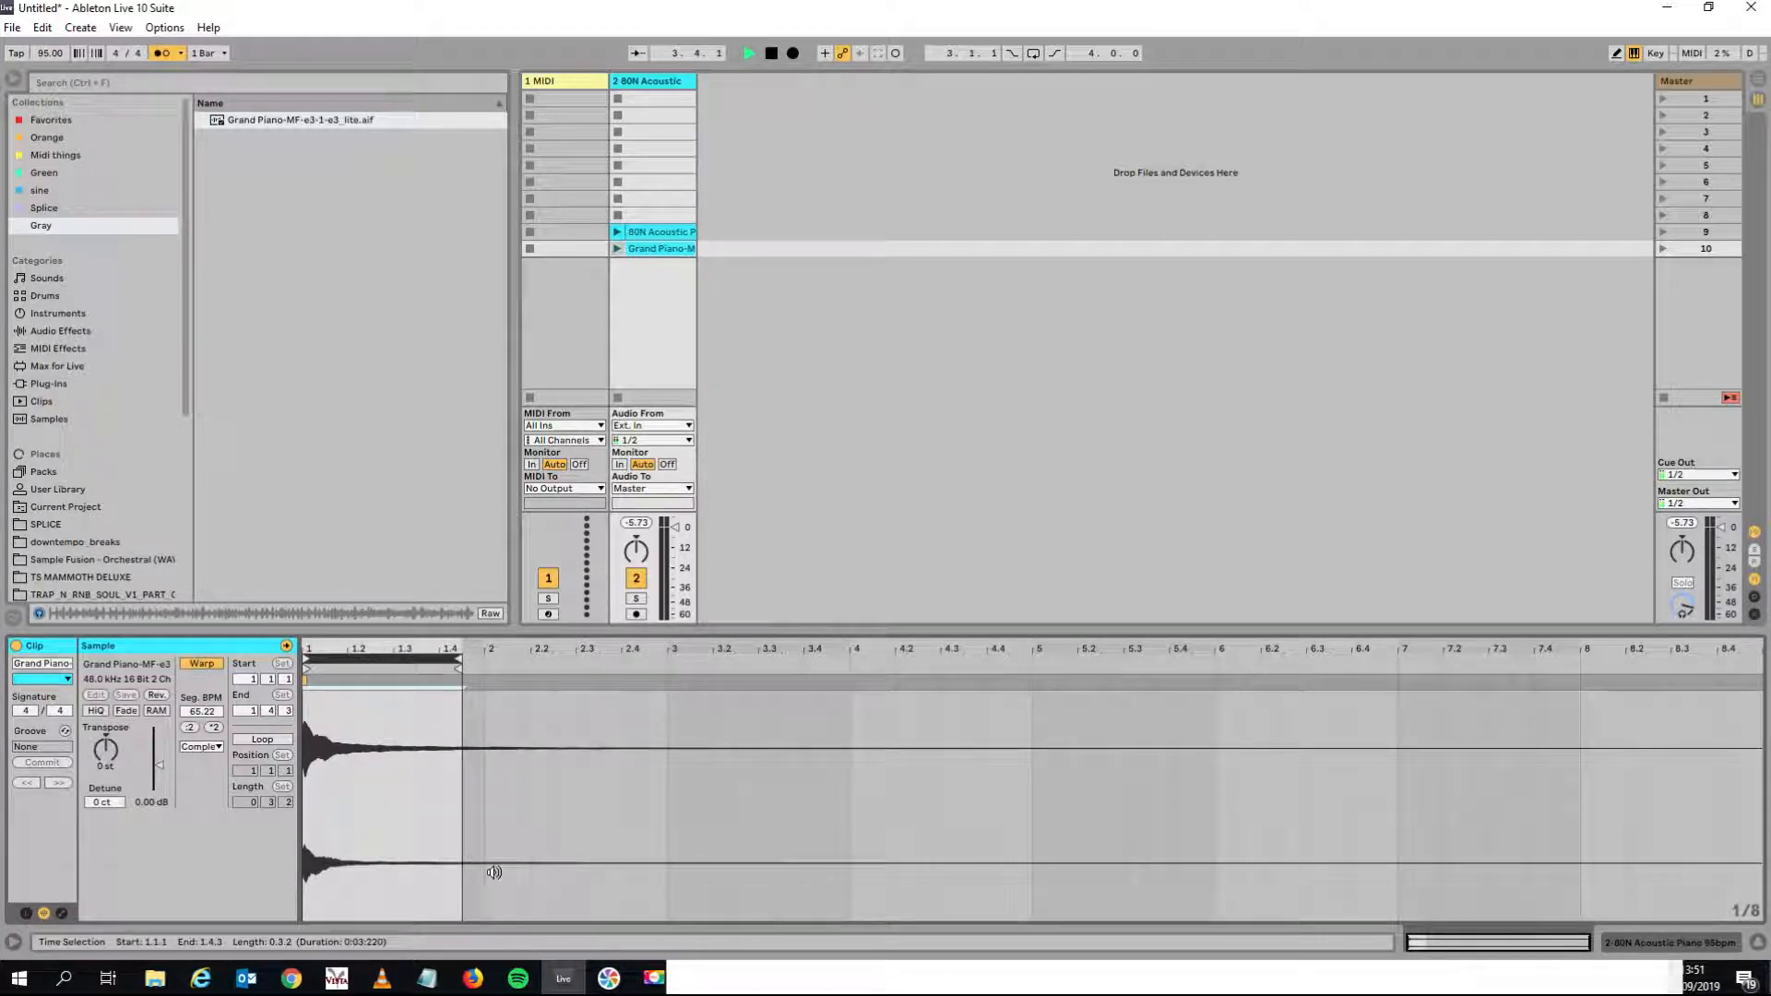
left_click(1034, 53)
left_click(617, 249)
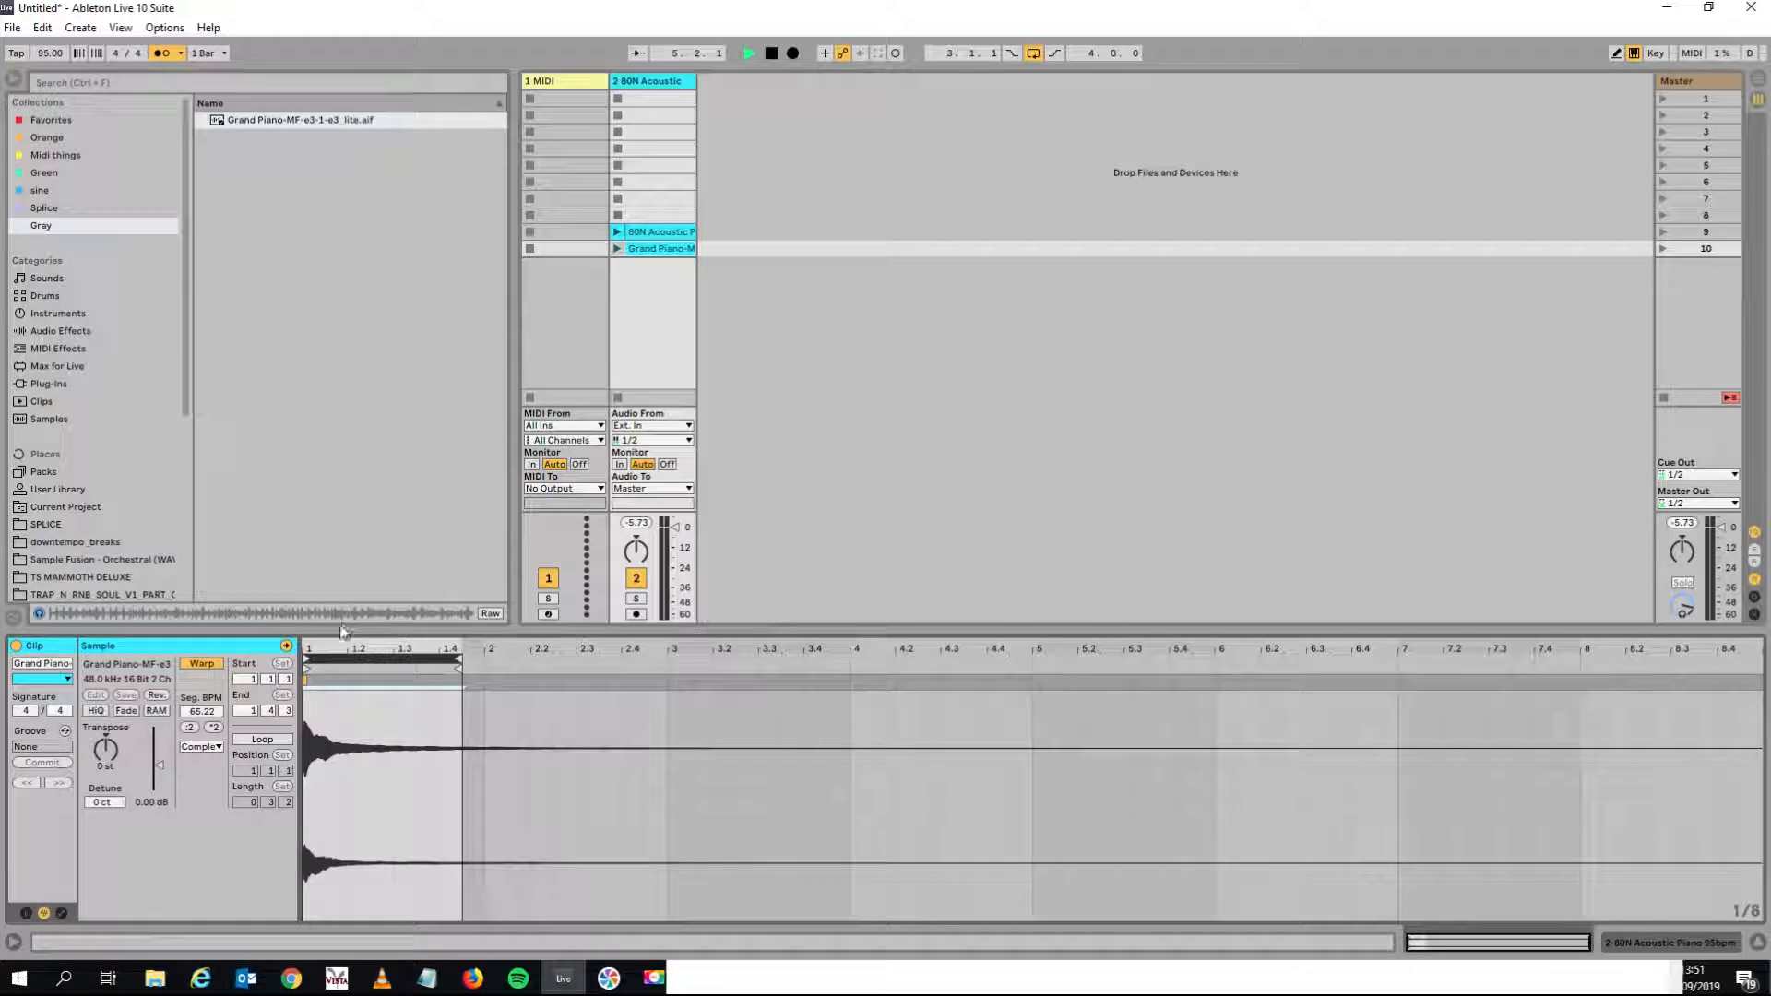
left_click(617, 249)
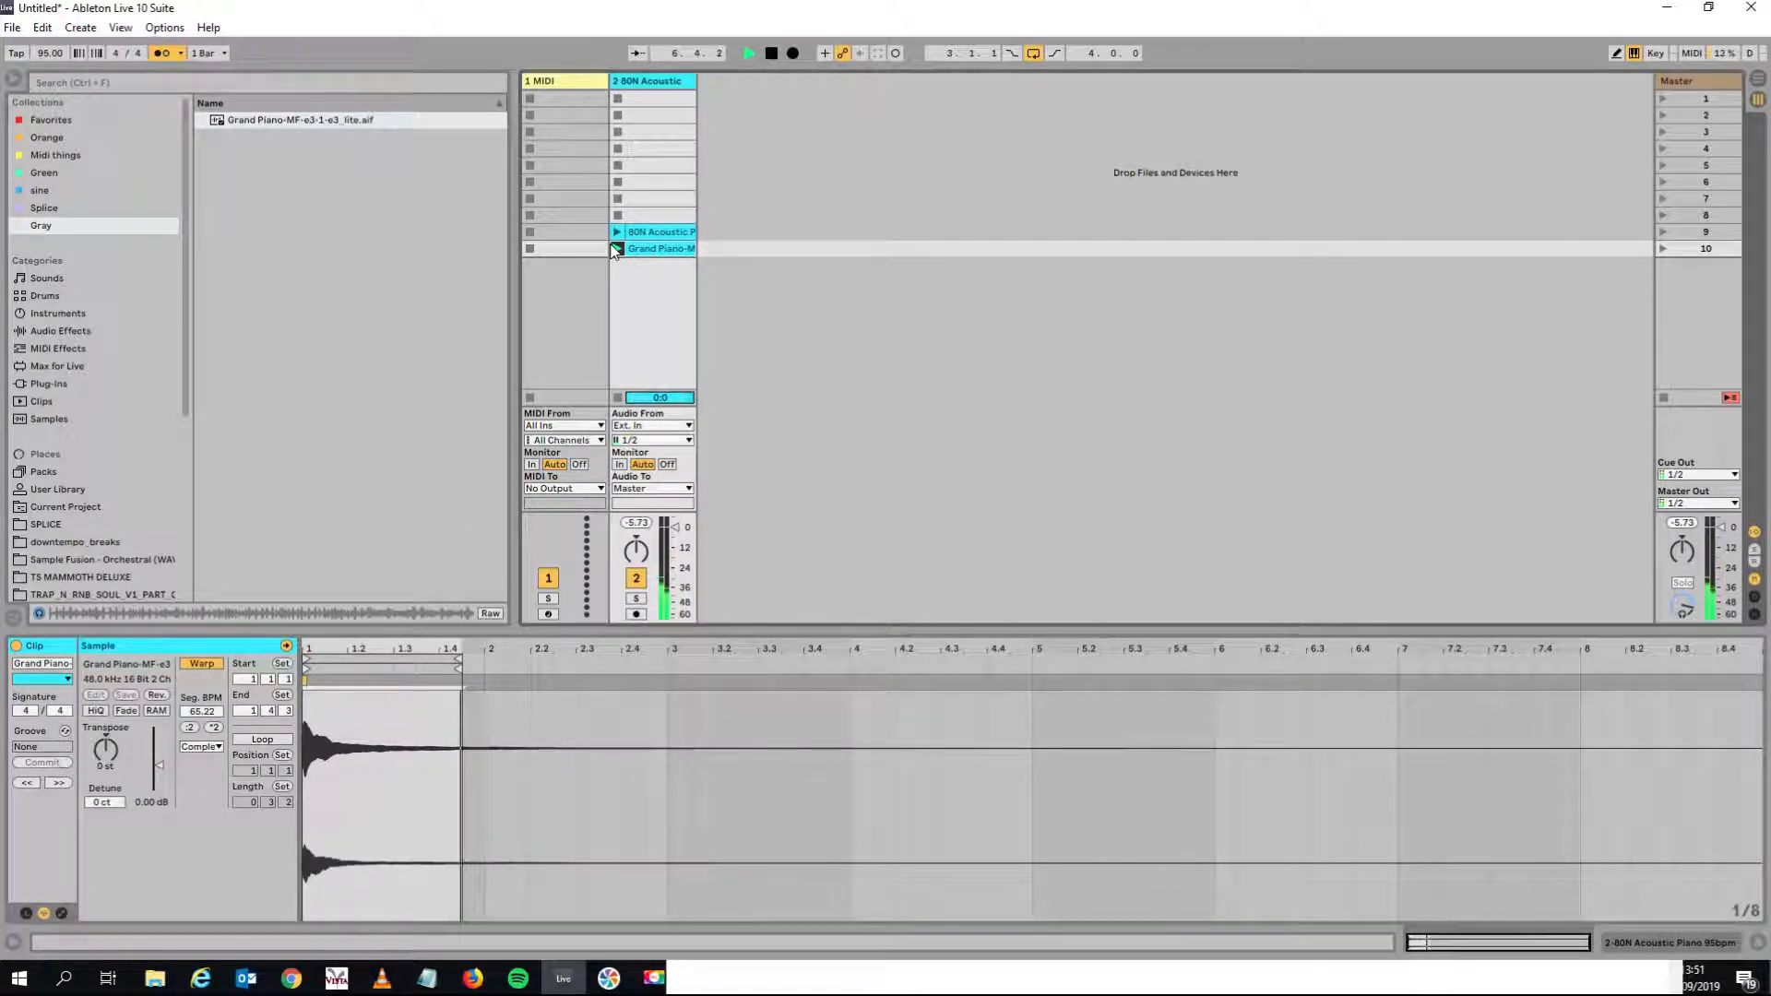
Set the Grand Piano clip's warp mode to Complex Pro and play the clip.
left_click(199, 748)
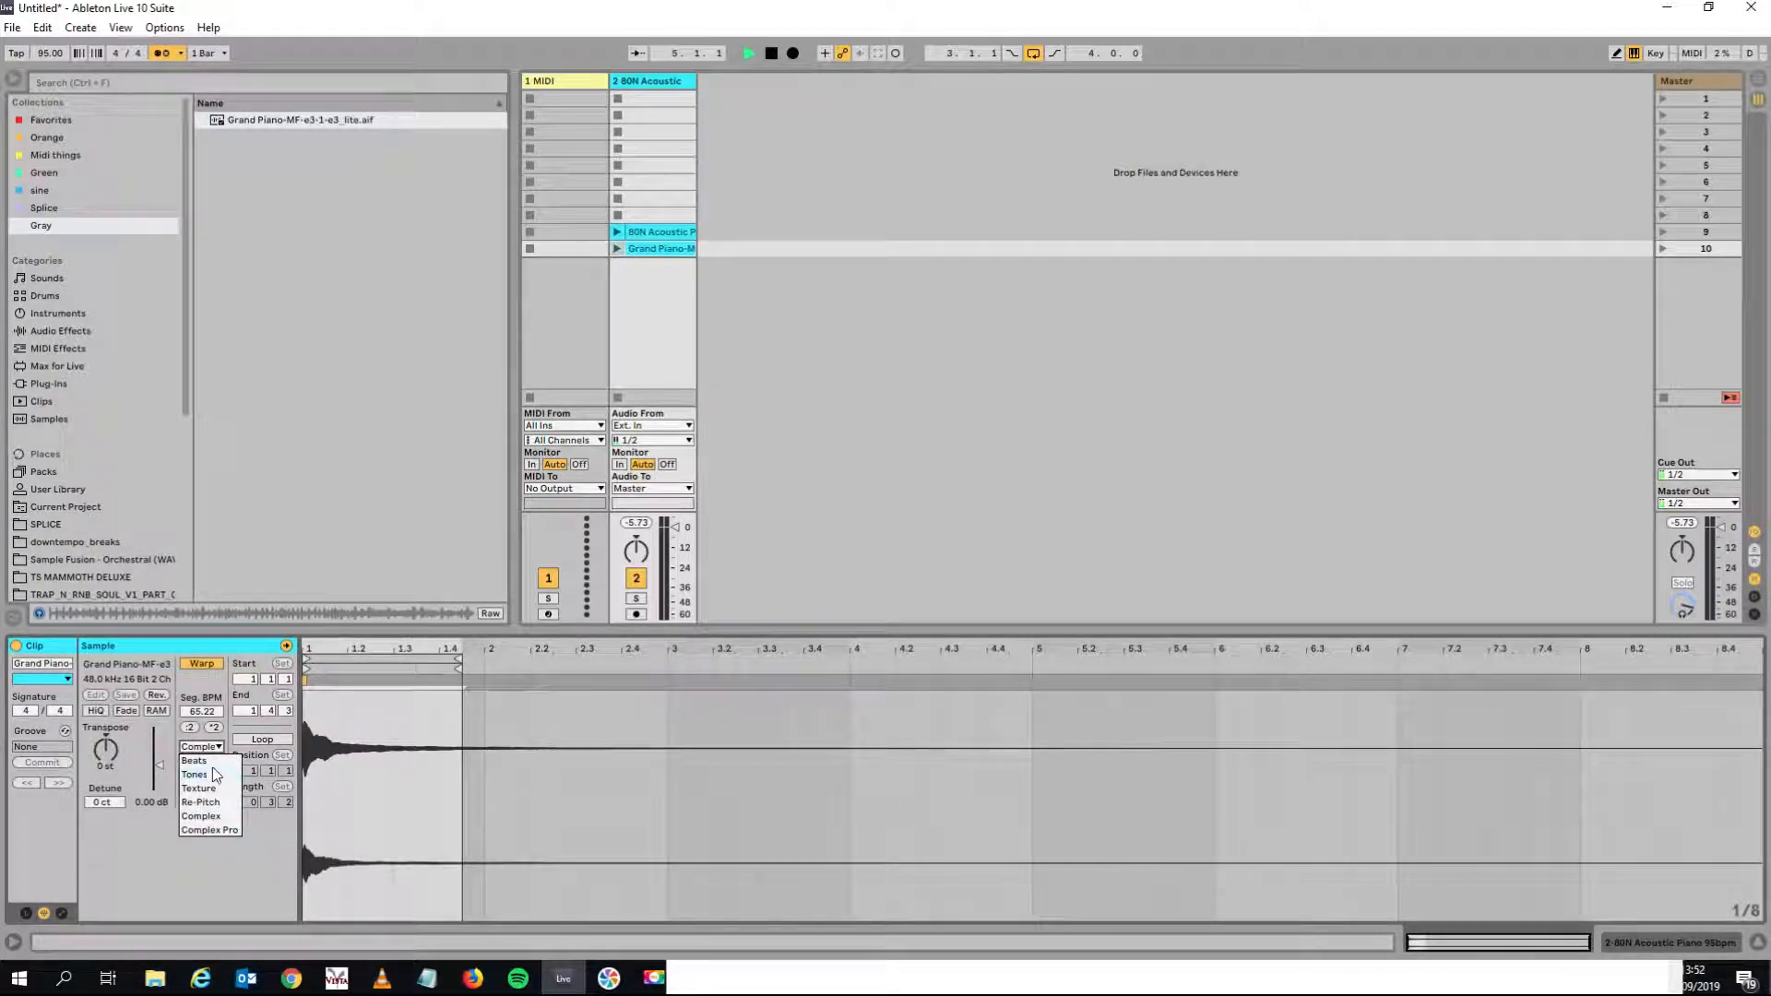
left_click(218, 830)
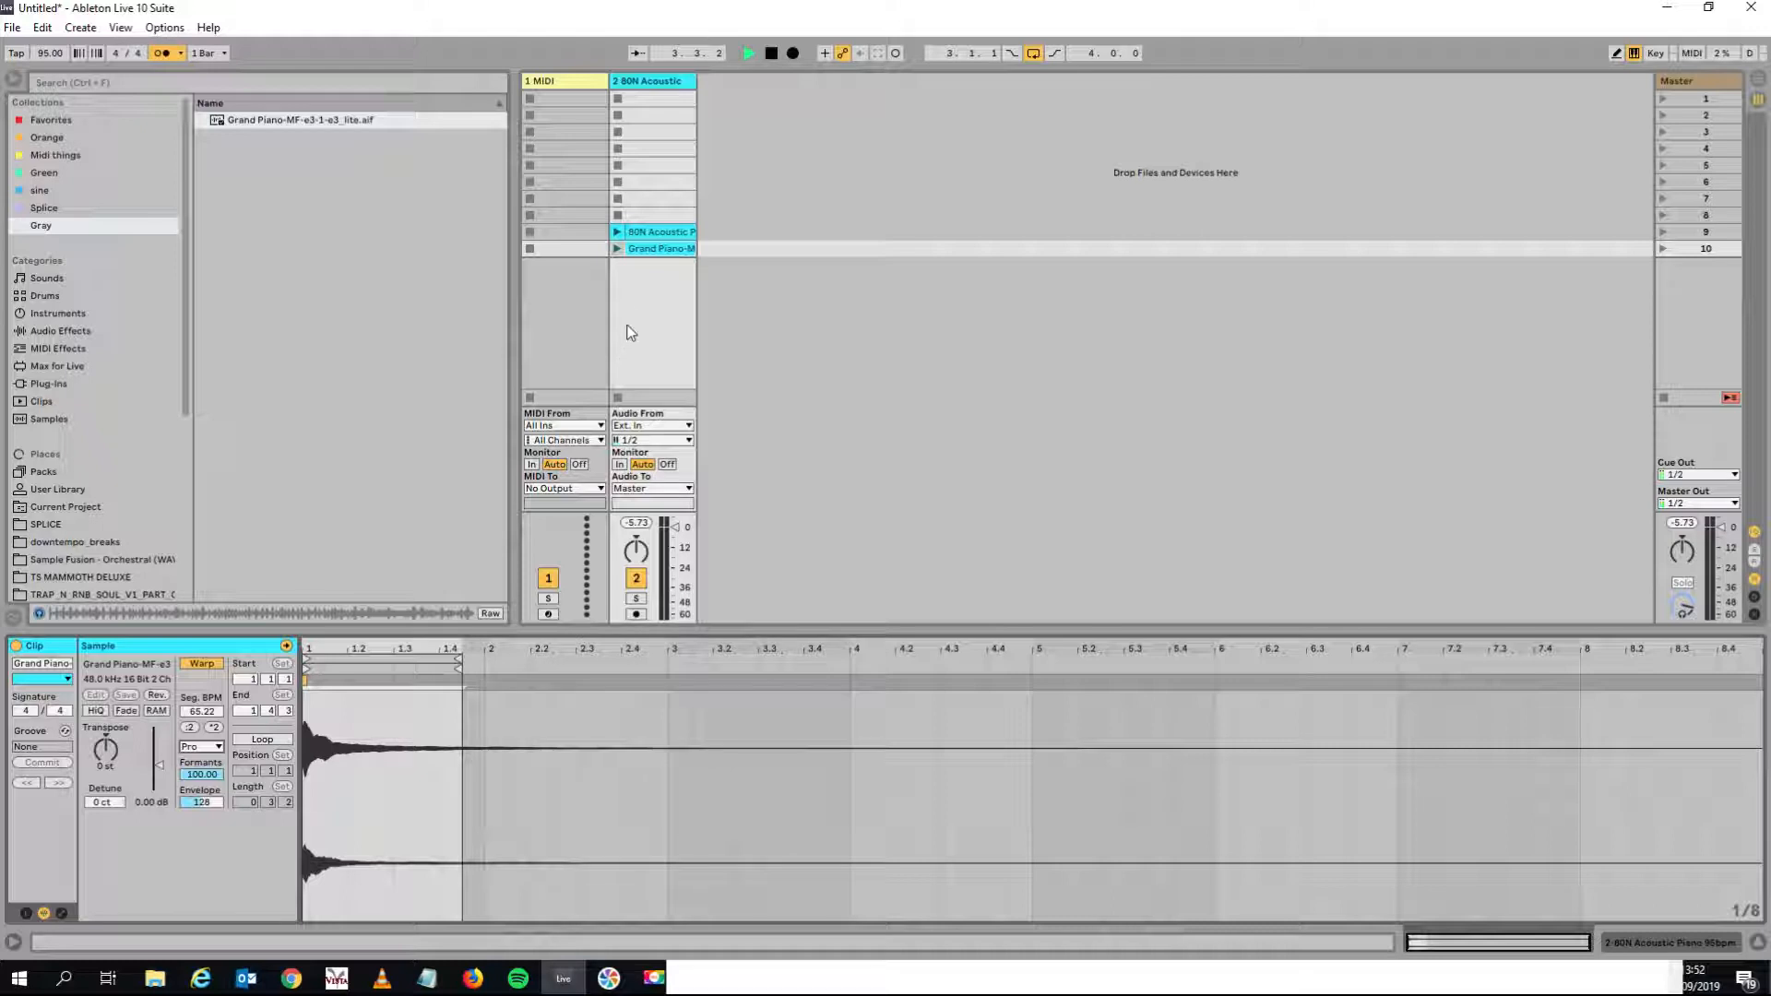
left_click(616, 250)
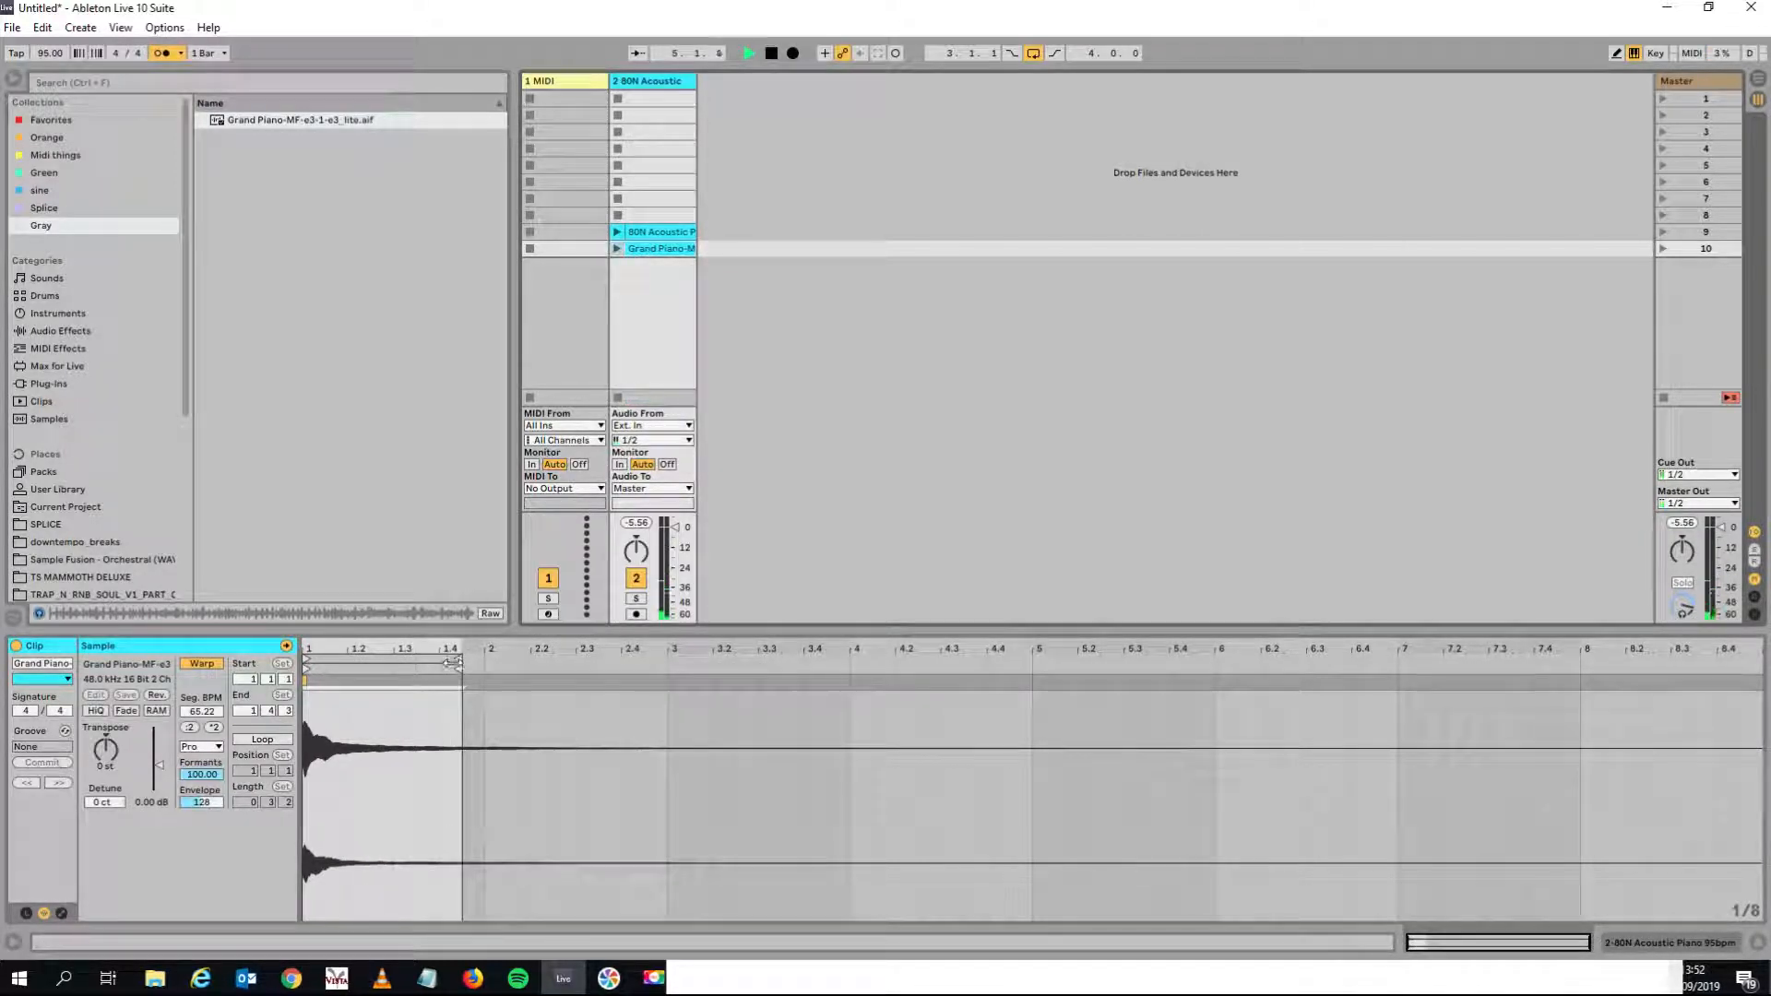
Shorten the Grand Piano clip to end at 1.1.3 and play it with warping on and with warping off.
left_click_drag(457, 666, 319, 673)
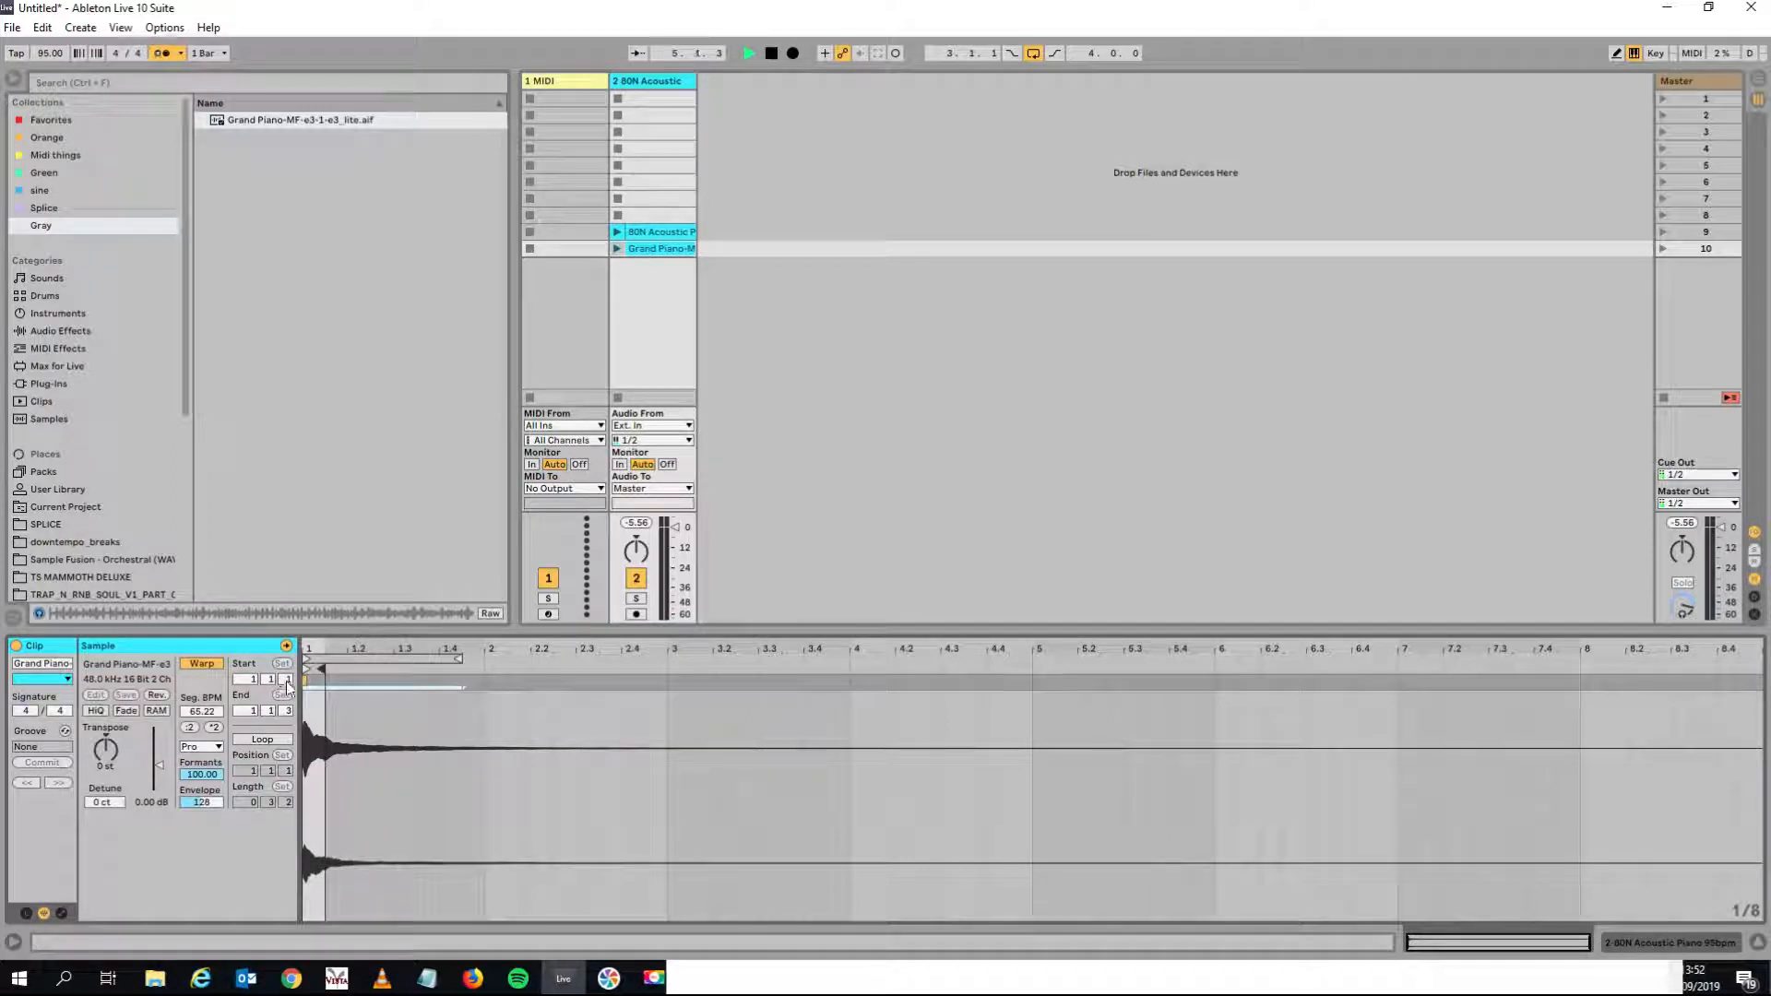
left_click(616, 250)
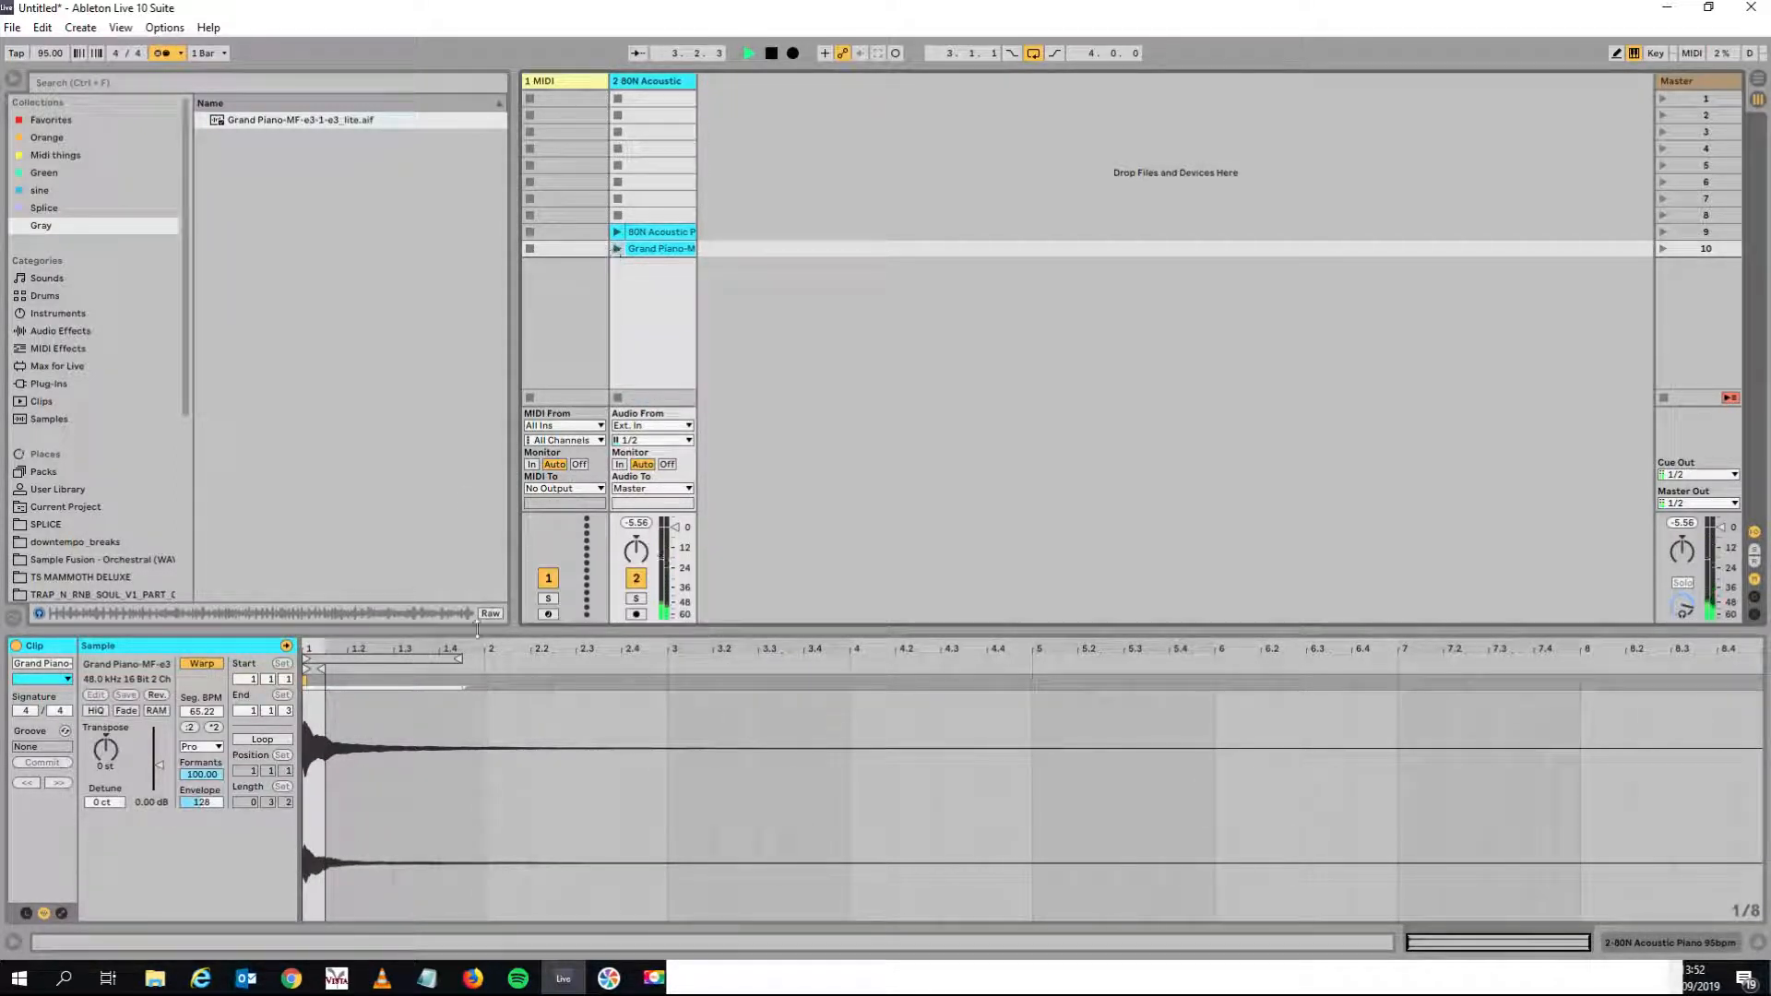
left_click(202, 664)
left_click(617, 249)
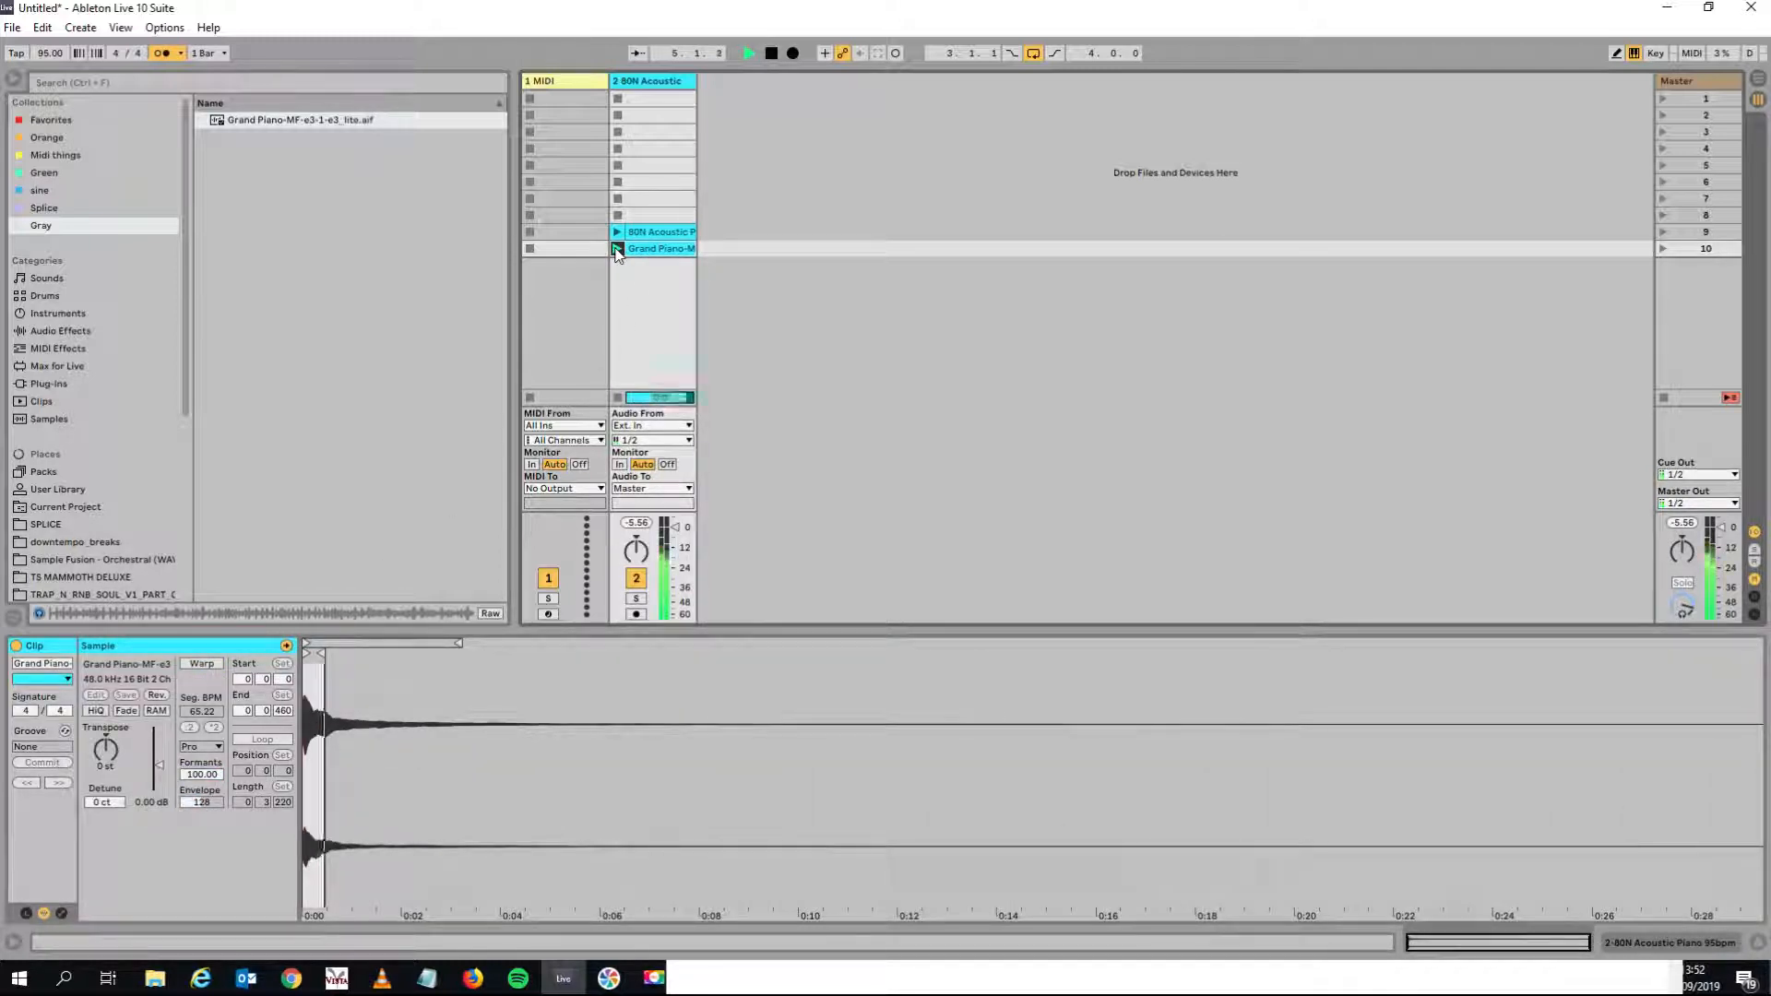
Turn the Grand Piano clip's warping back on, play it, try looping it, and toggle warping off and on again.
left_click(202, 663)
left_click(617, 250)
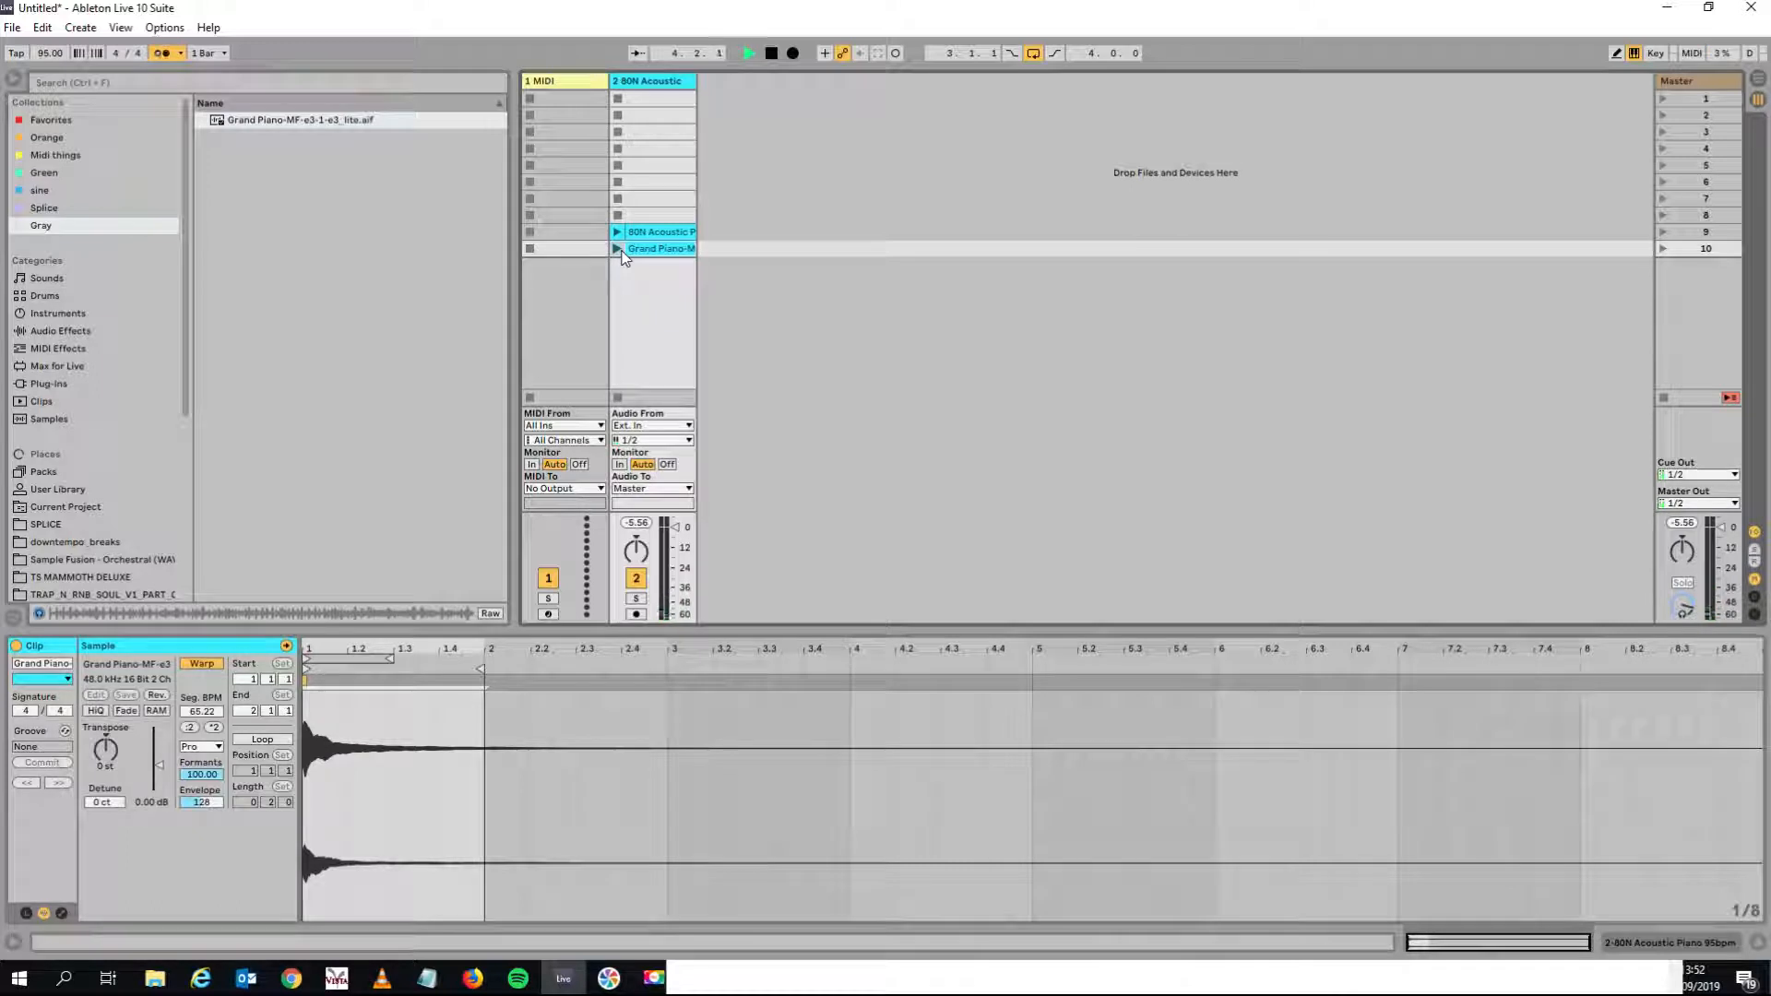
left_click(251, 739)
left_click(263, 741)
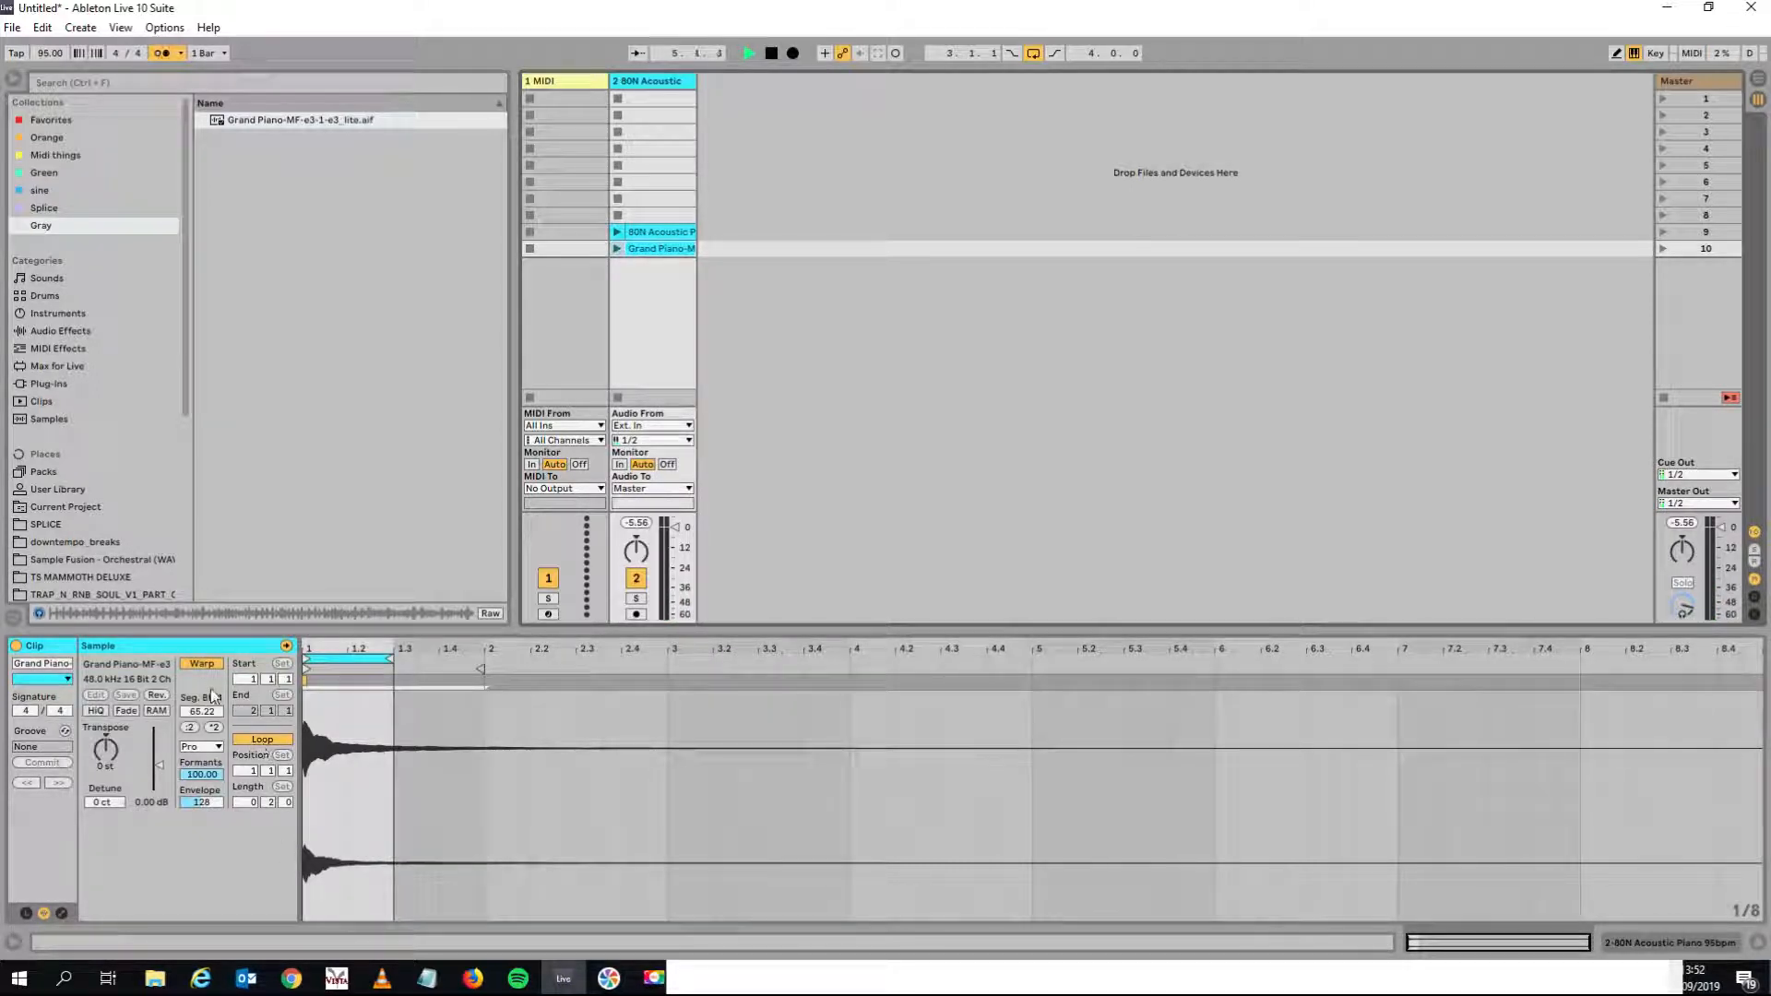
left_click(201, 666)
left_click(201, 666)
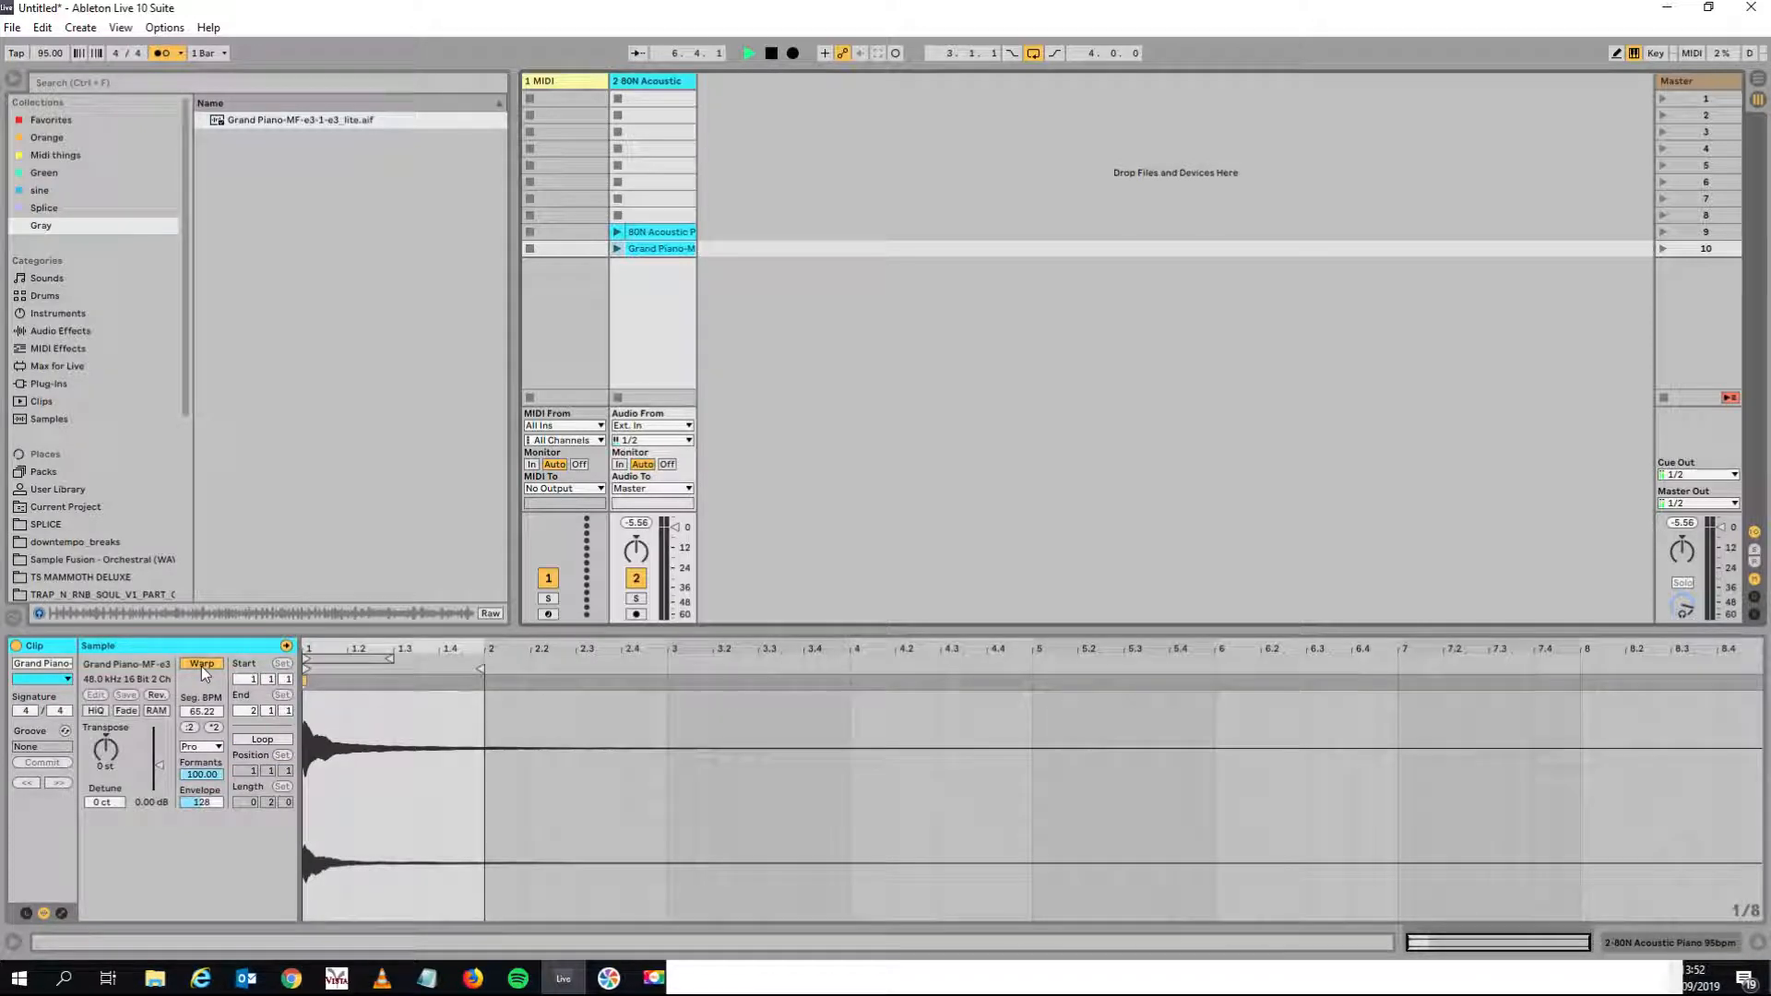
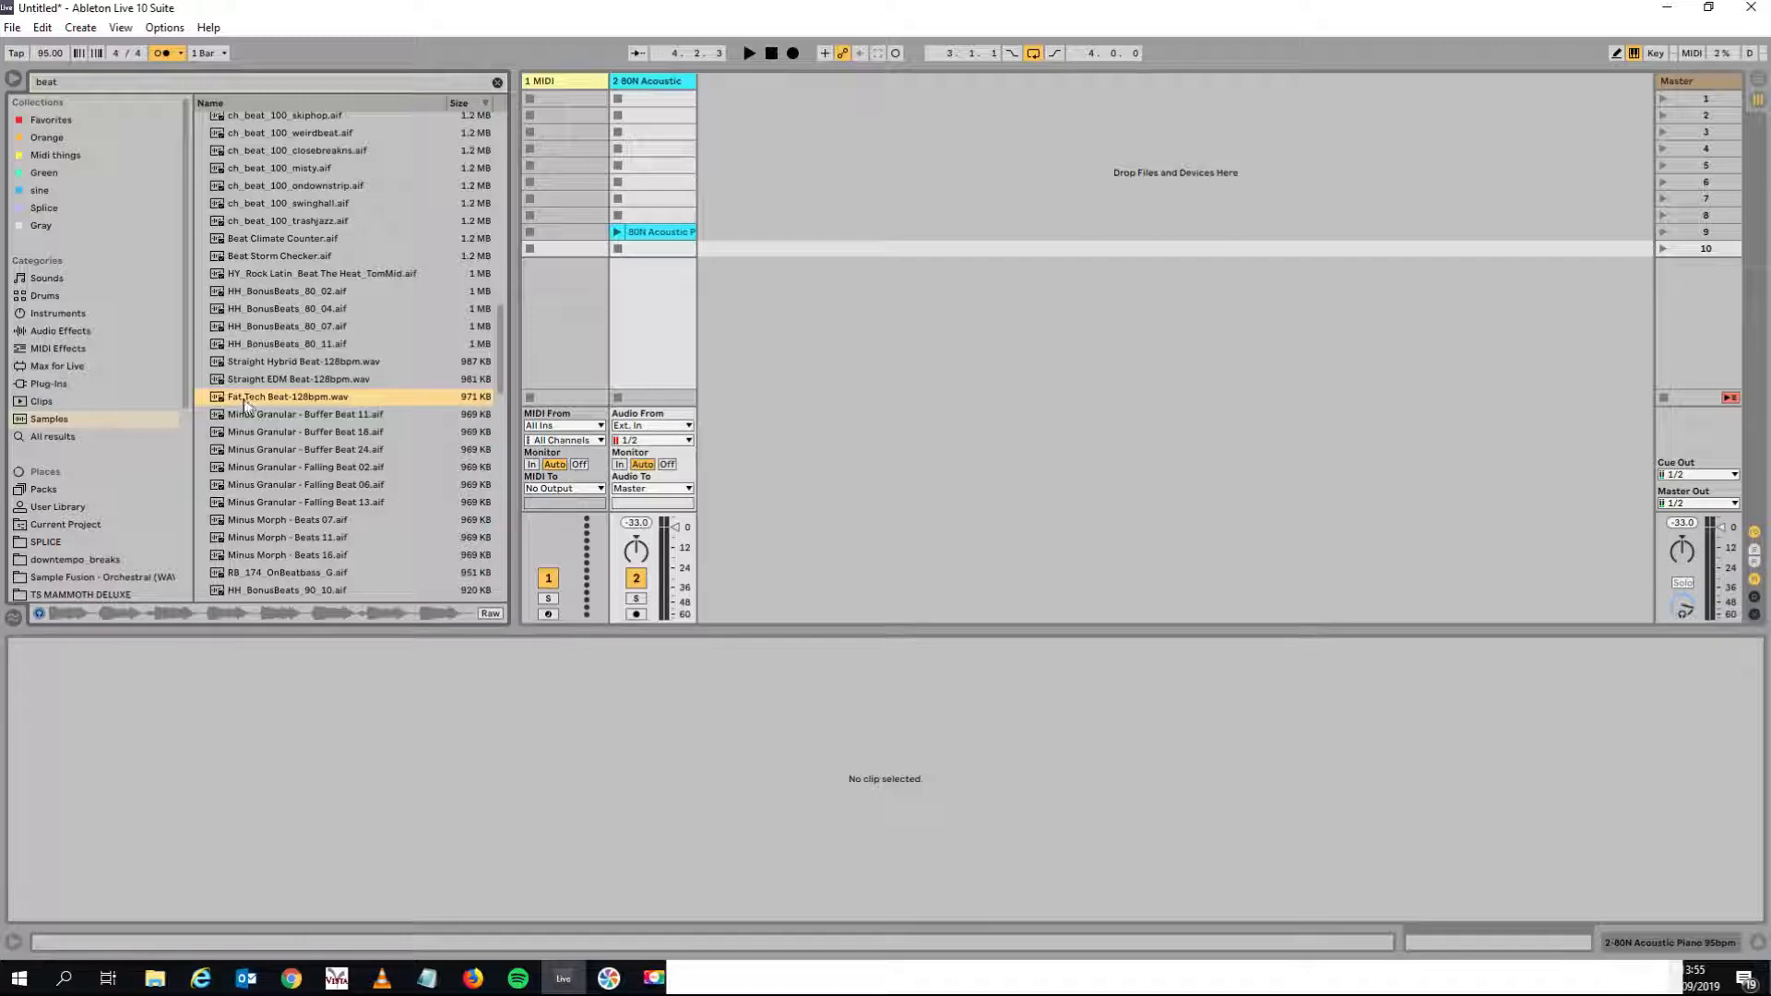
Load Fat Tech Beat-128bpm.wav onto a new audio track in scene 9 and adjust the height of the clip view.
left_click_drag(242, 398, 802, 230)
left_click_drag(802, 231, 802, 231)
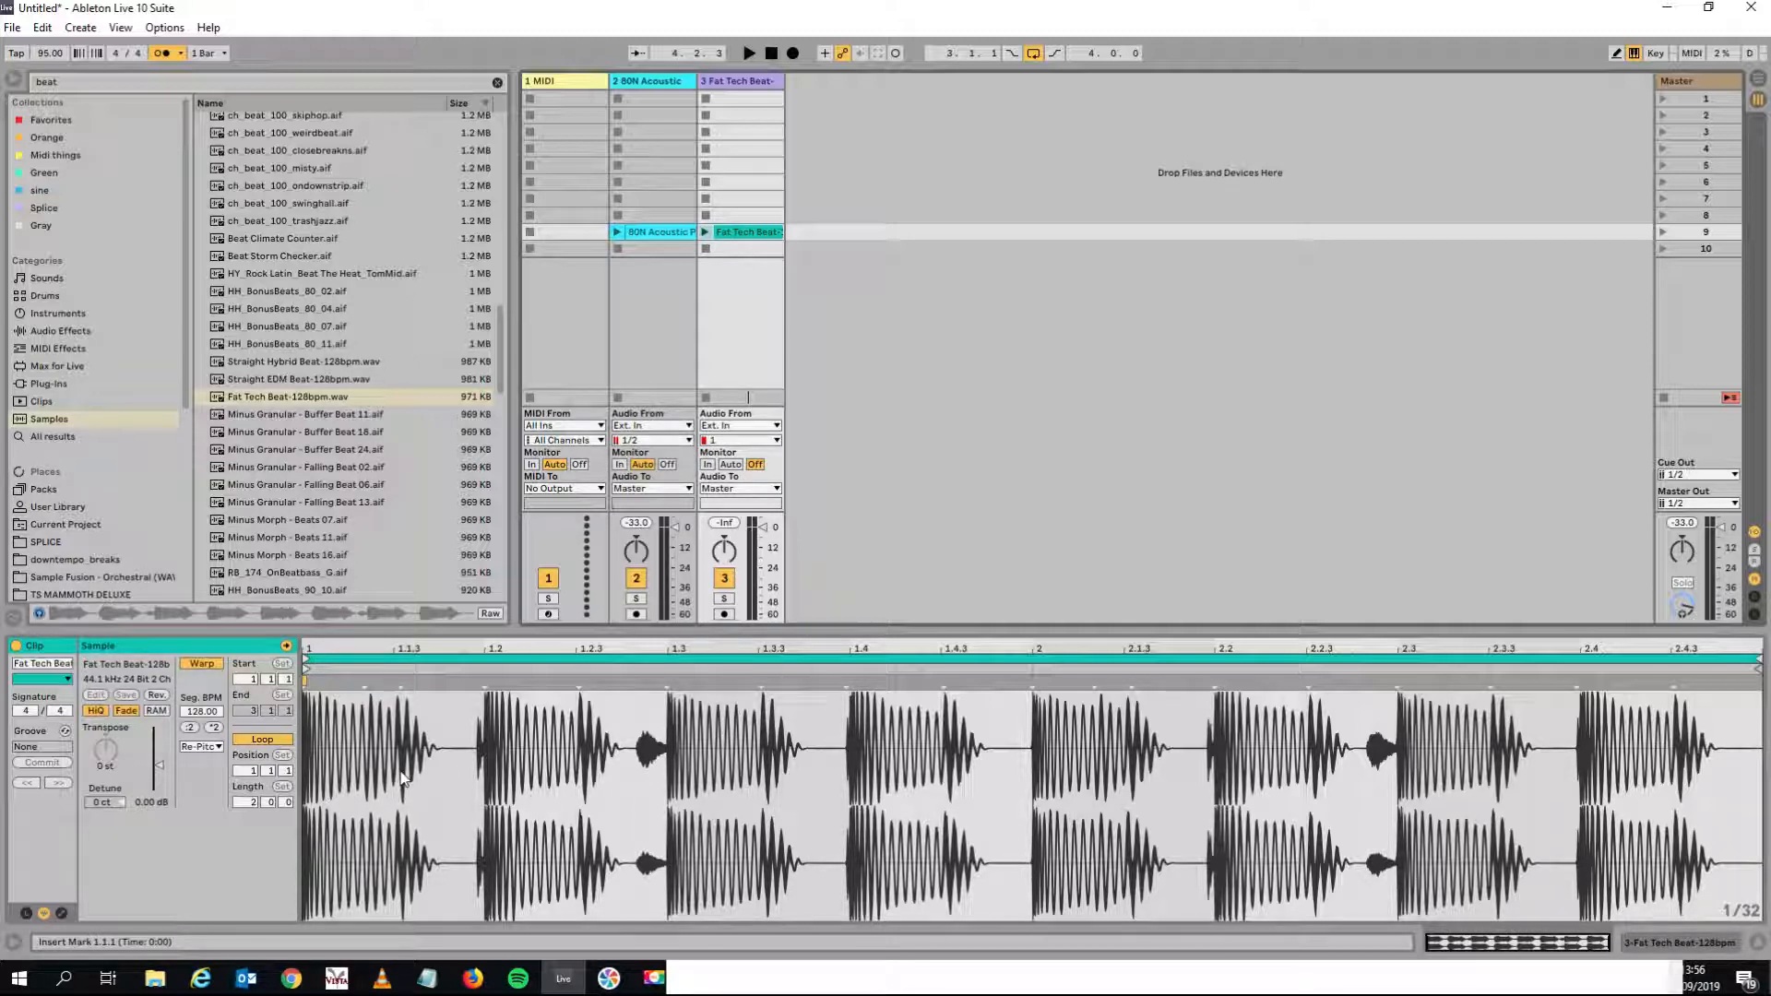
left_click_drag(580, 633, 581, 336)
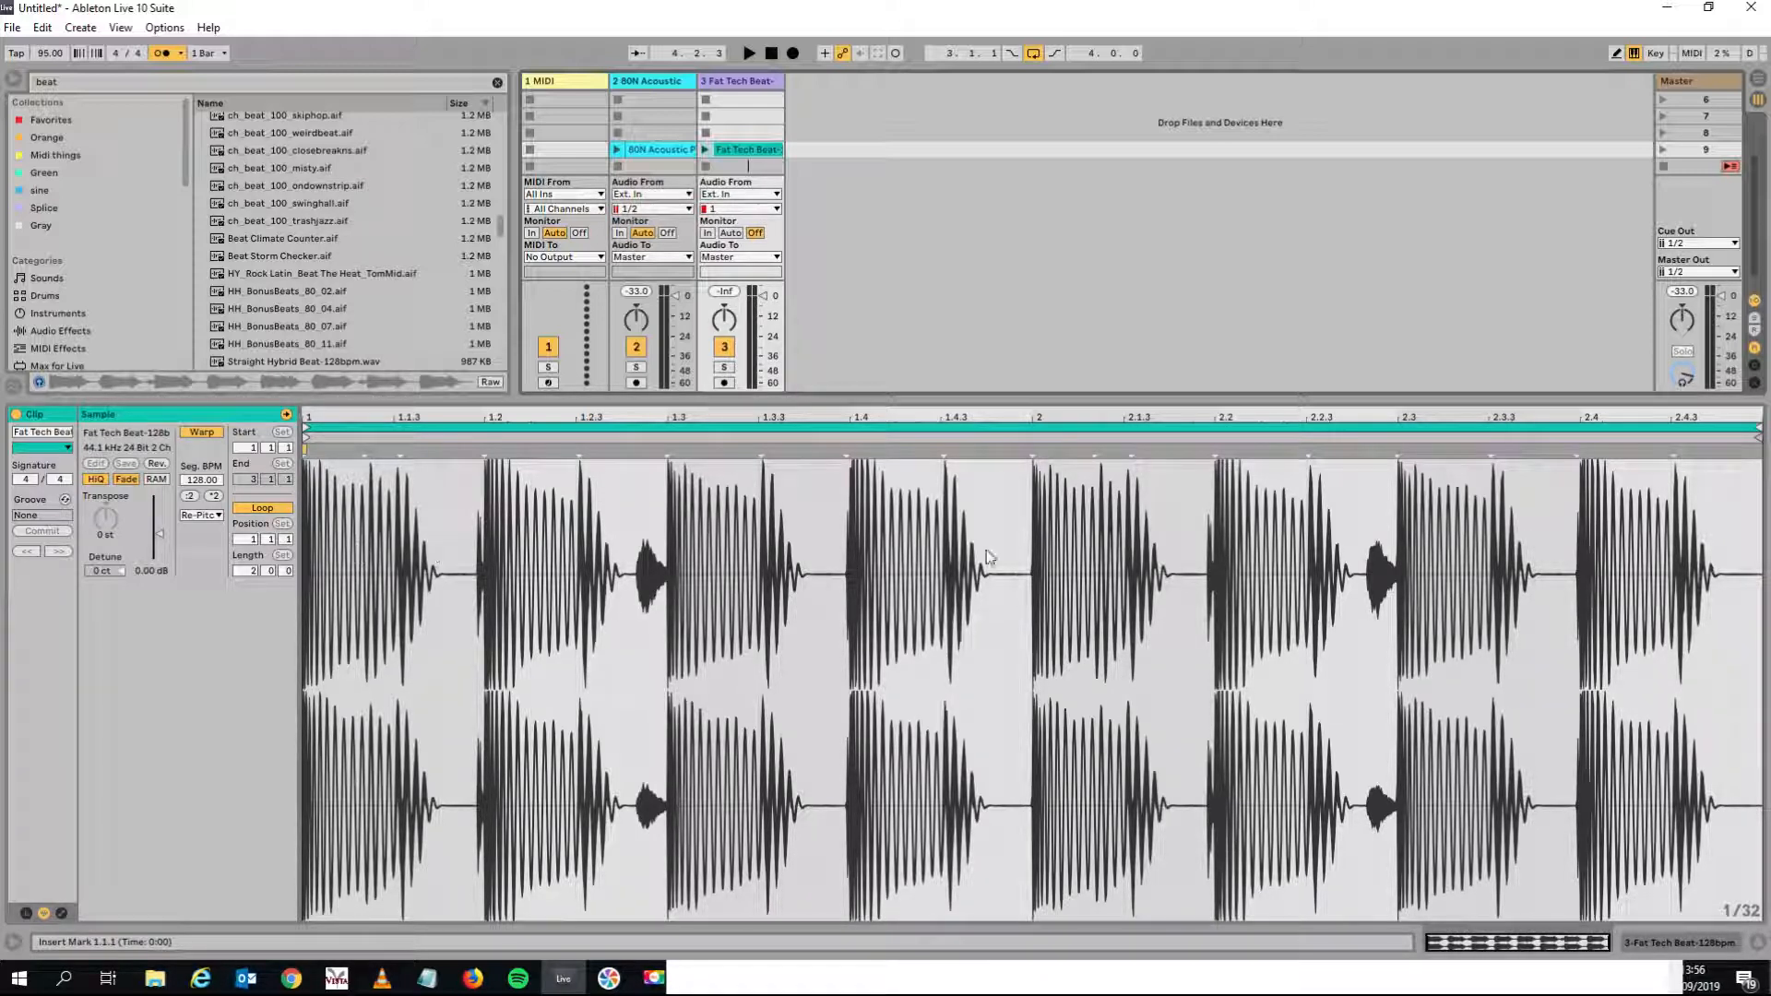
left_click_drag(1292, 404, 1207, 744)
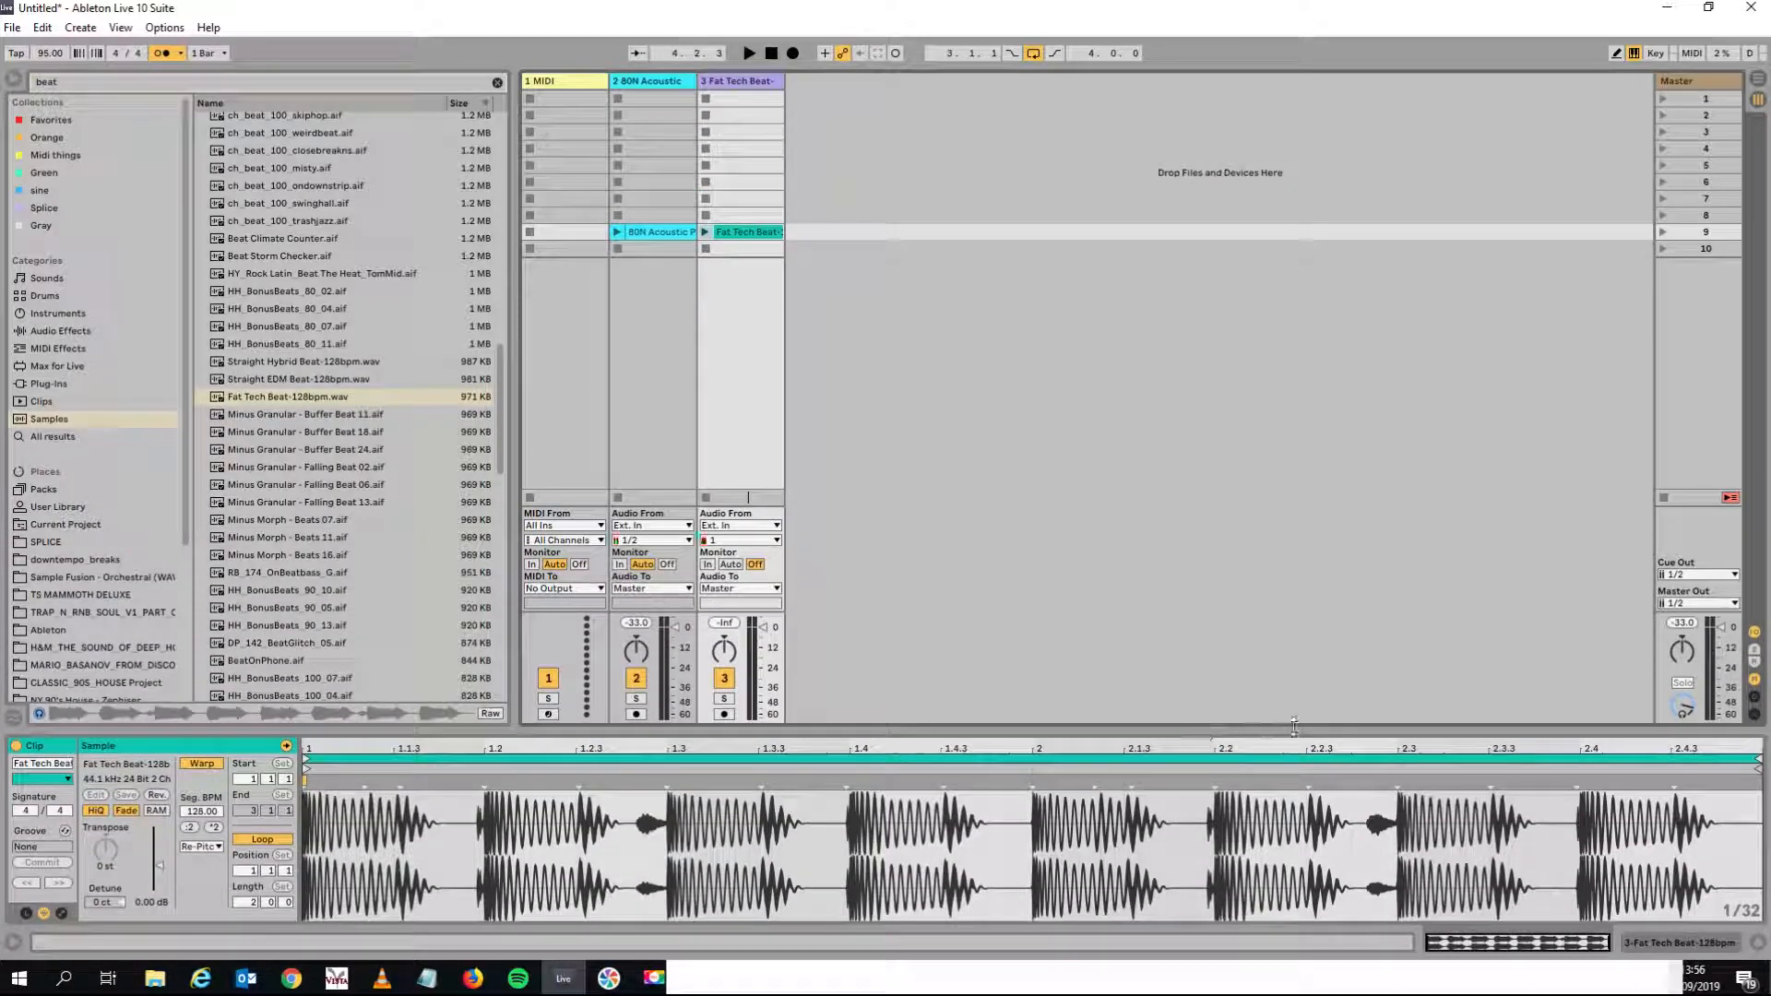
Play the 80N Acoustic Piano clip alone and together with the Fat Tech Beat clip by launching scene 9, and stop playback.
left_click(618, 237)
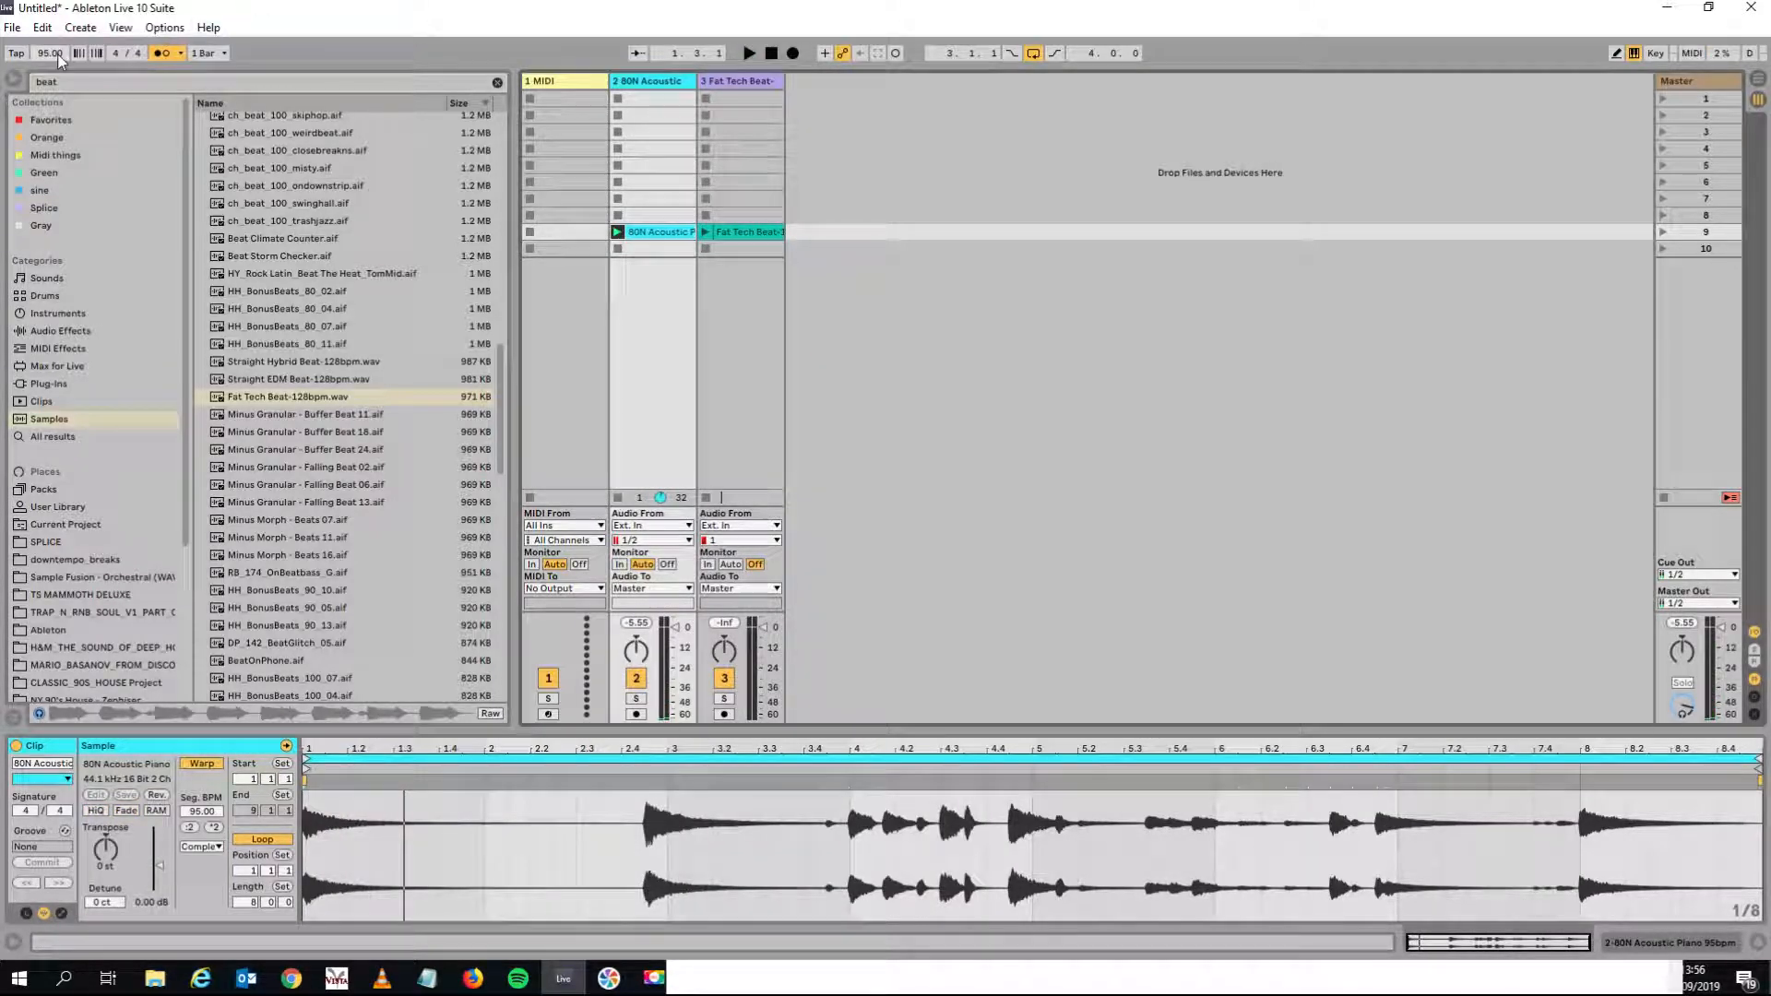
left_click(747, 232)
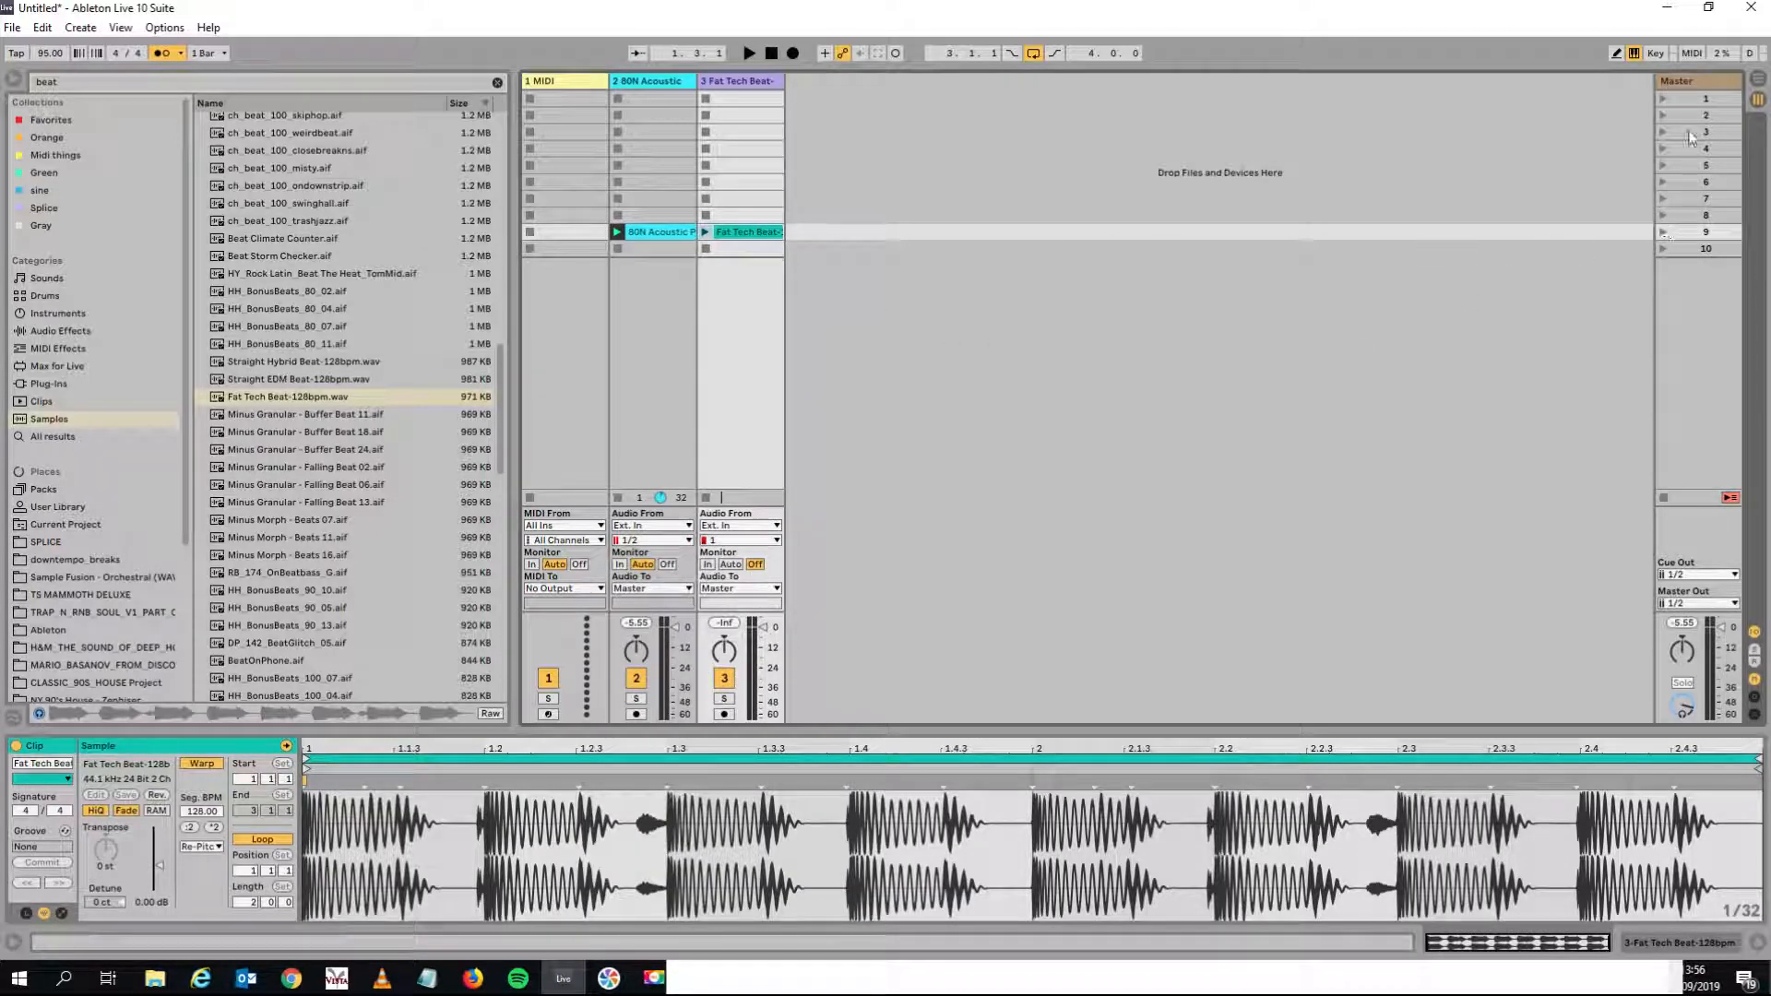
left_click(1662, 233)
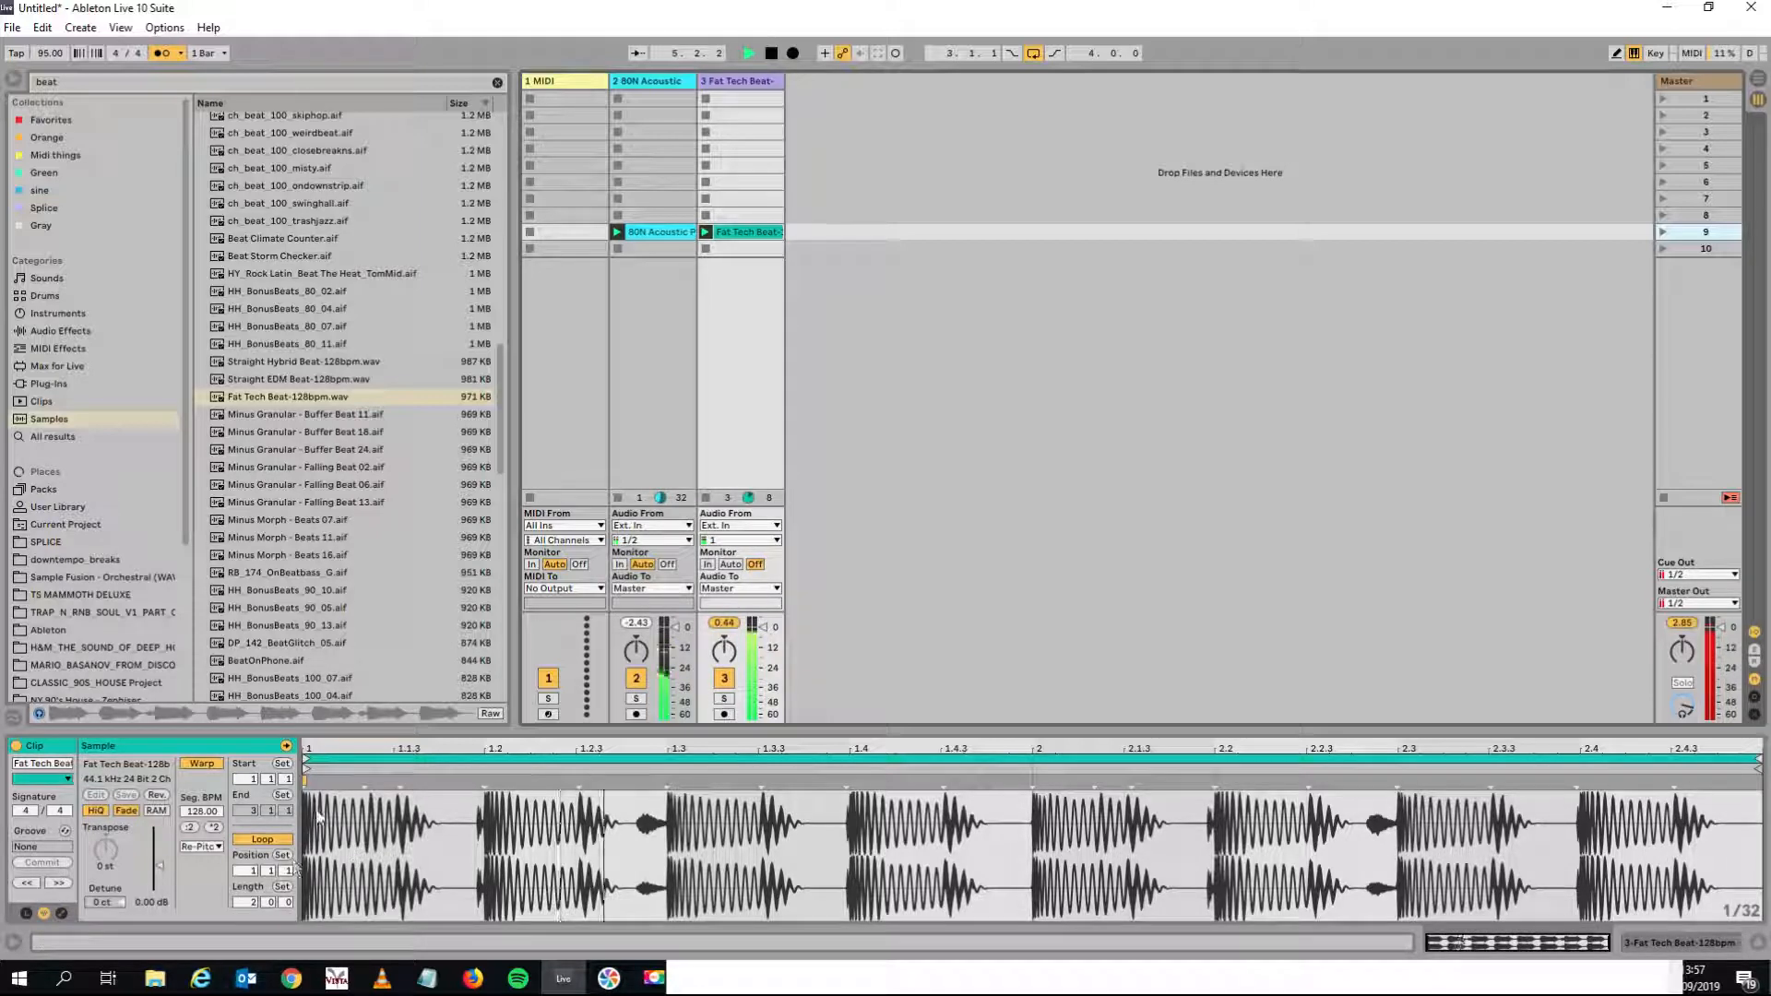
key("space")
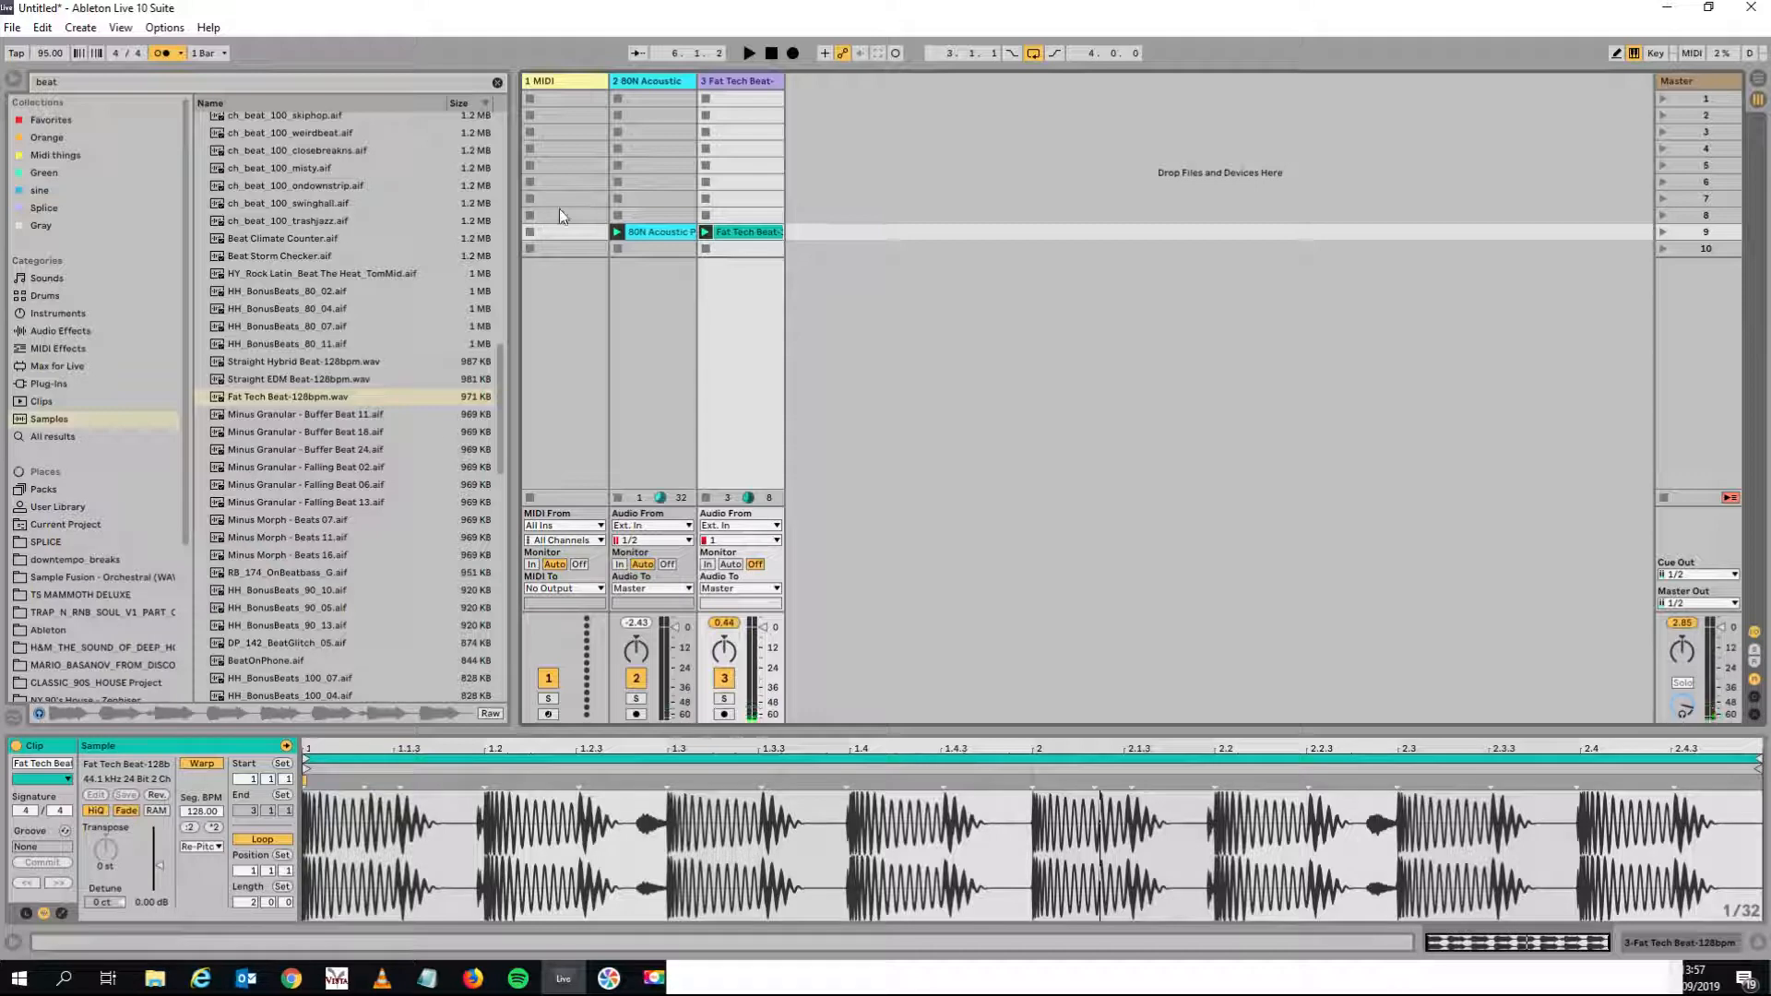
Compare the tempo and loop length settings of the 80N Acoustic Piano and Fat Tech Beat clips.
left_click(655, 236)
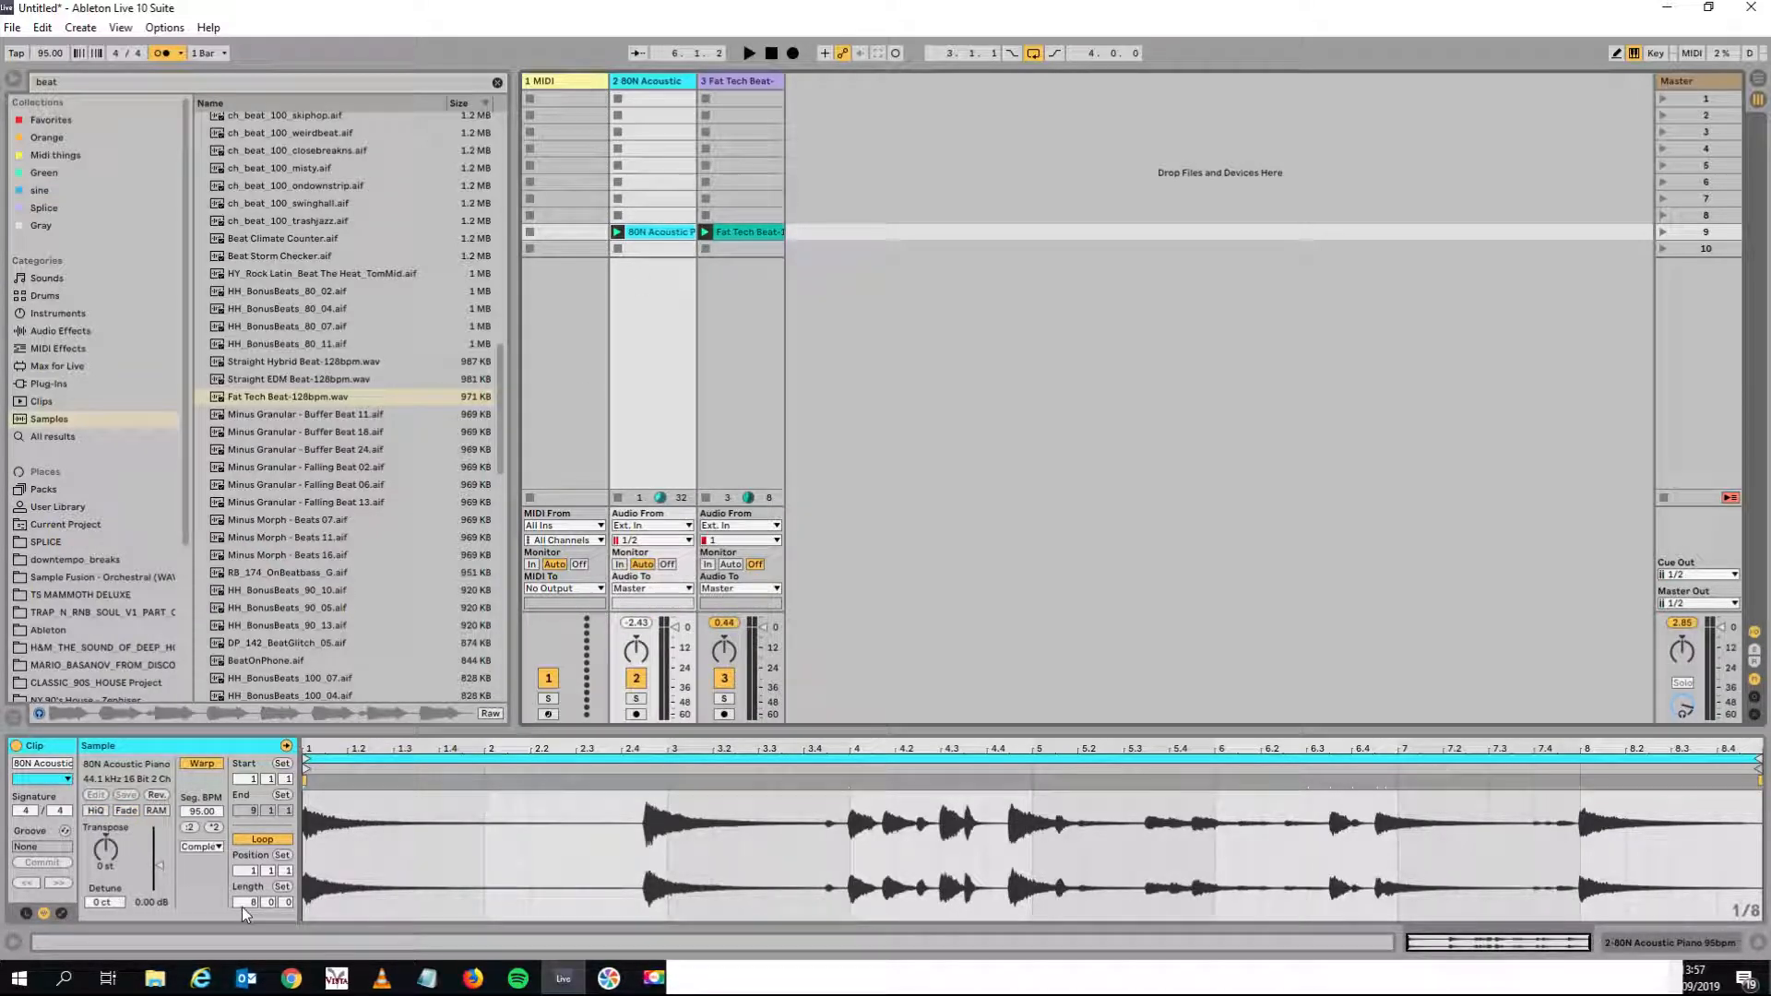
left_click(739, 231)
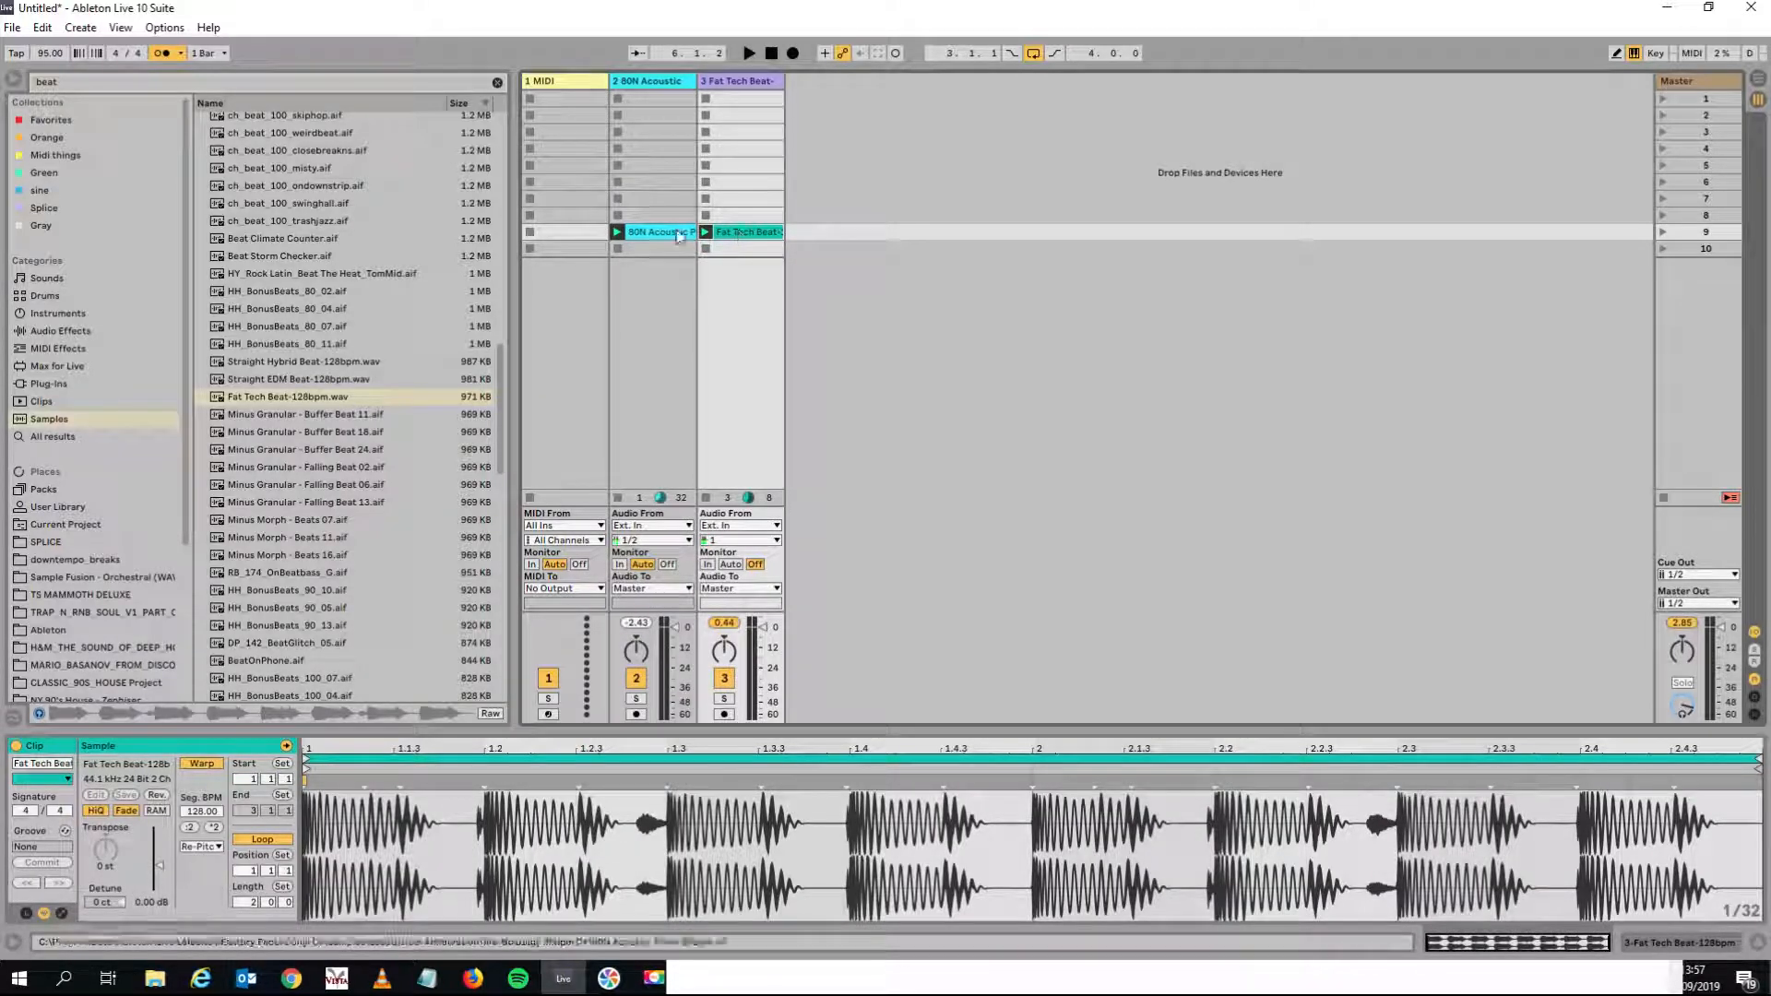
left_click(671, 231)
left_click(736, 232)
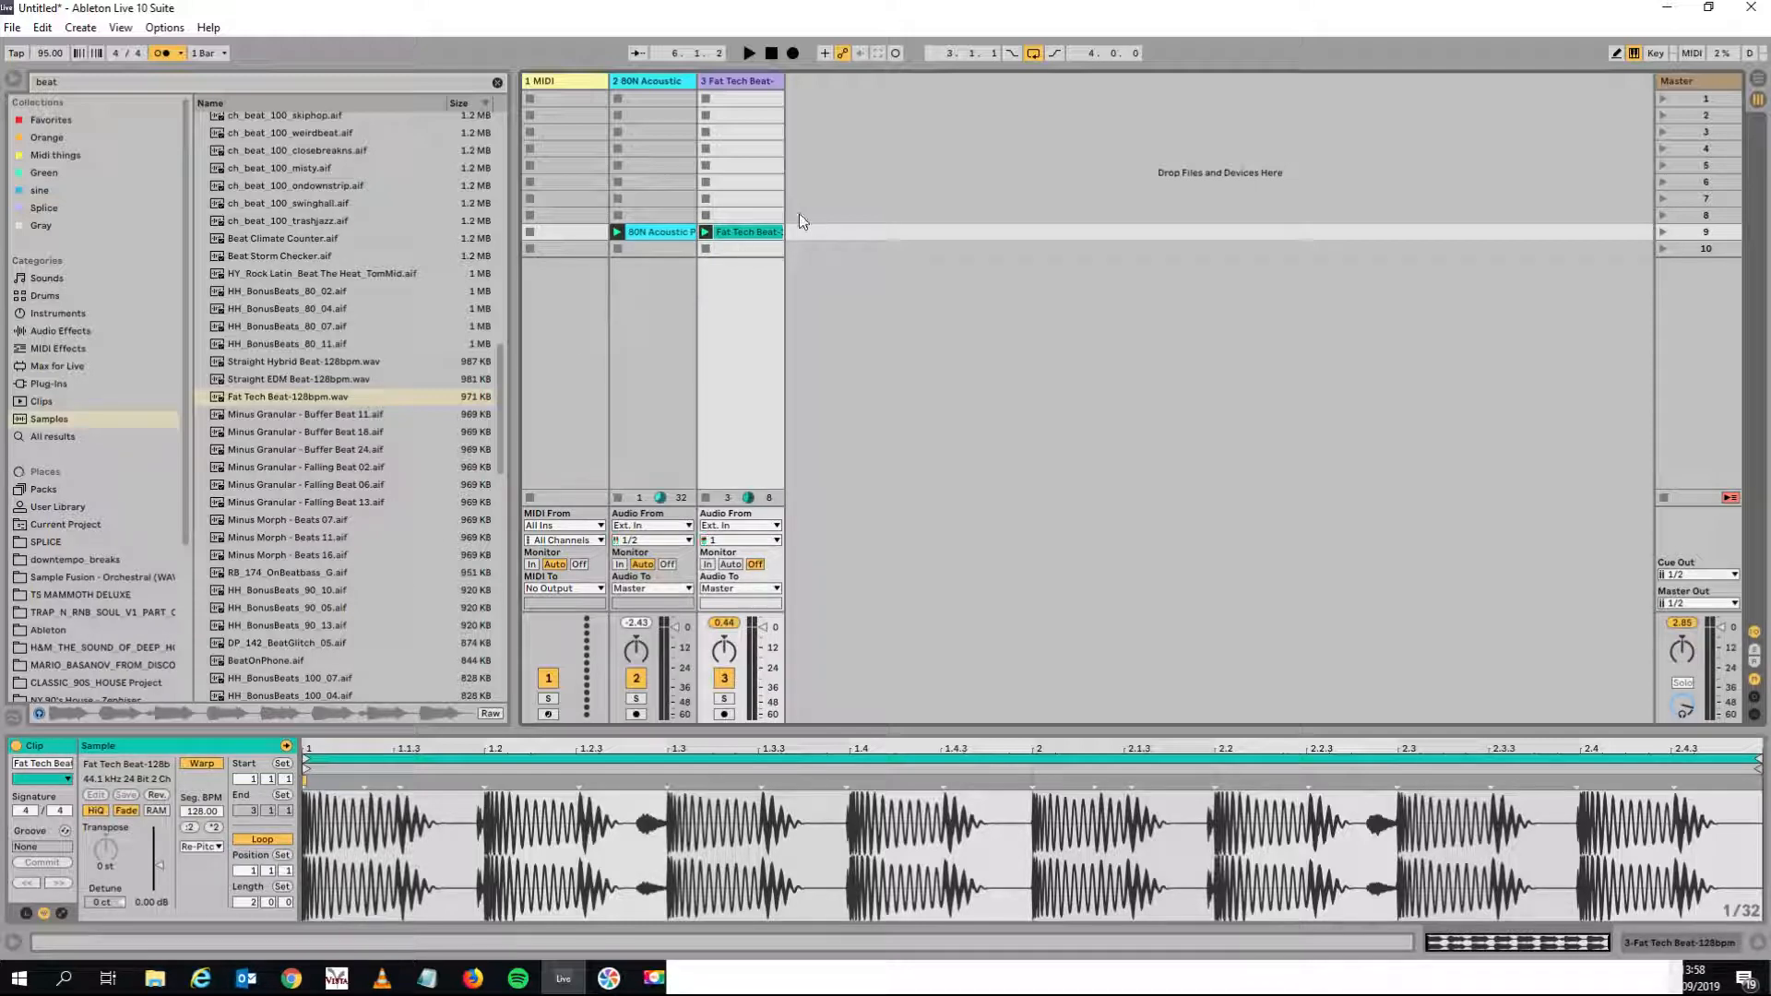
Halve the Fat Tech Beat clip's segment BPM to 64, double it back to 128, and launch scene 9.
left_click(190, 827)
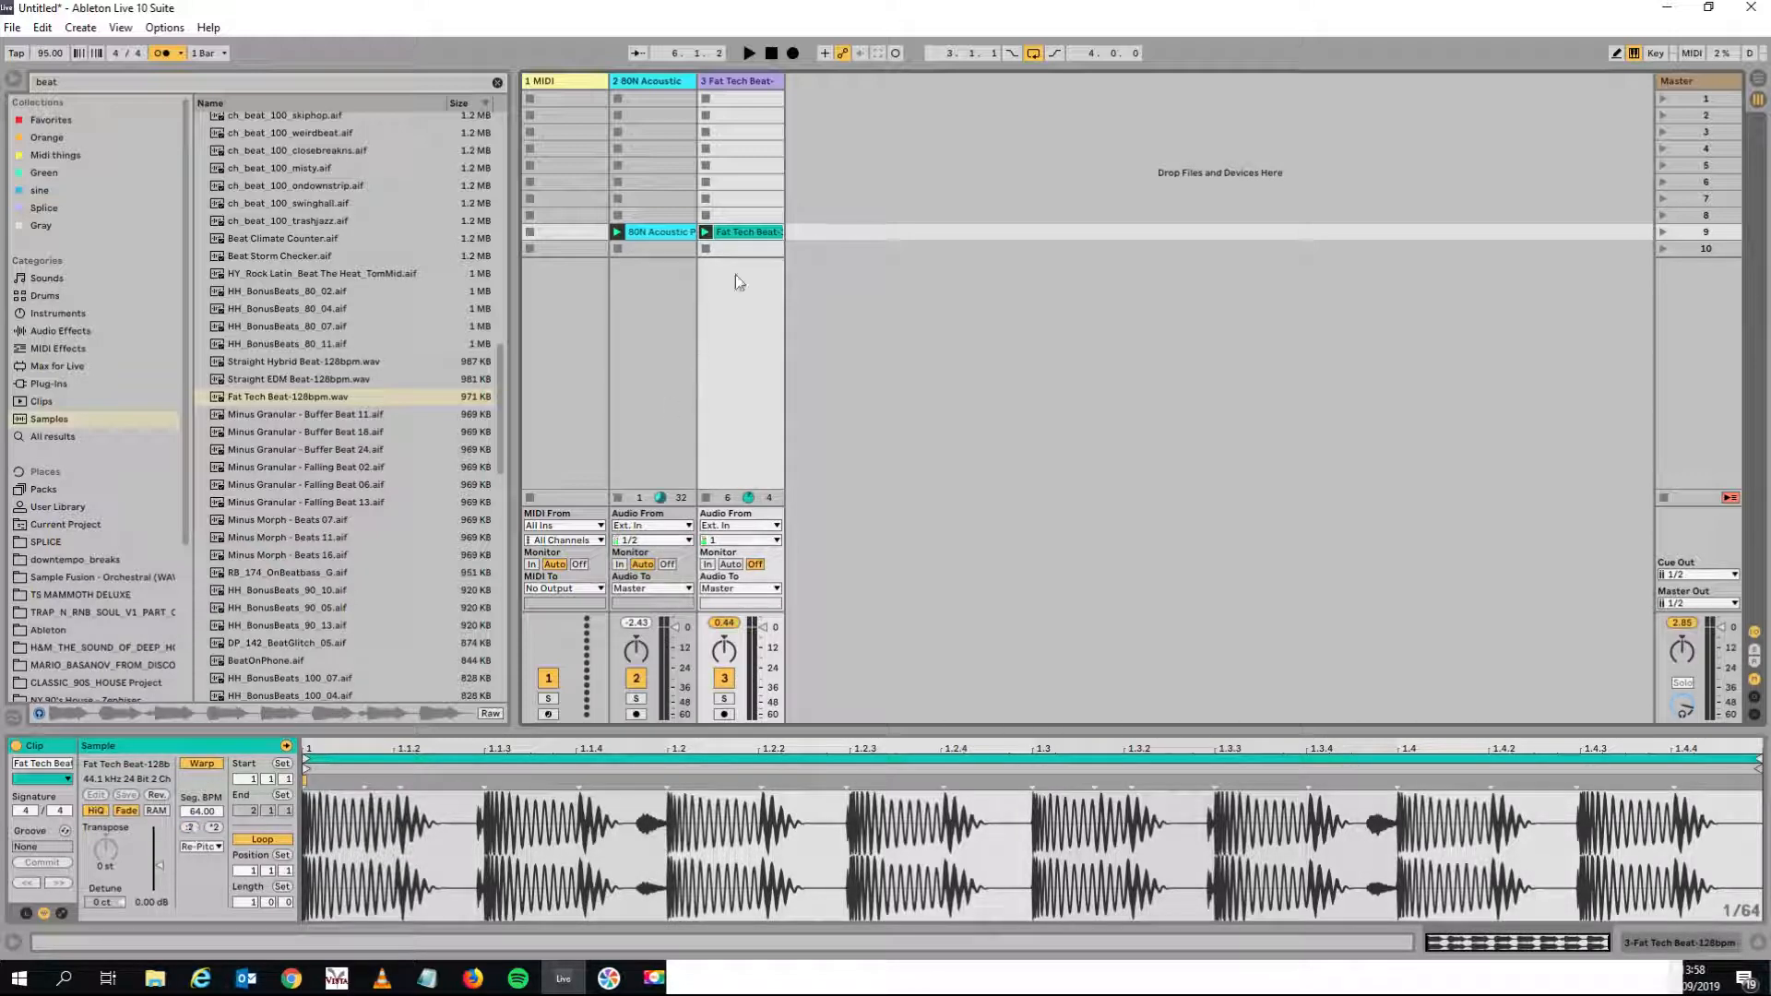
left_click(213, 827)
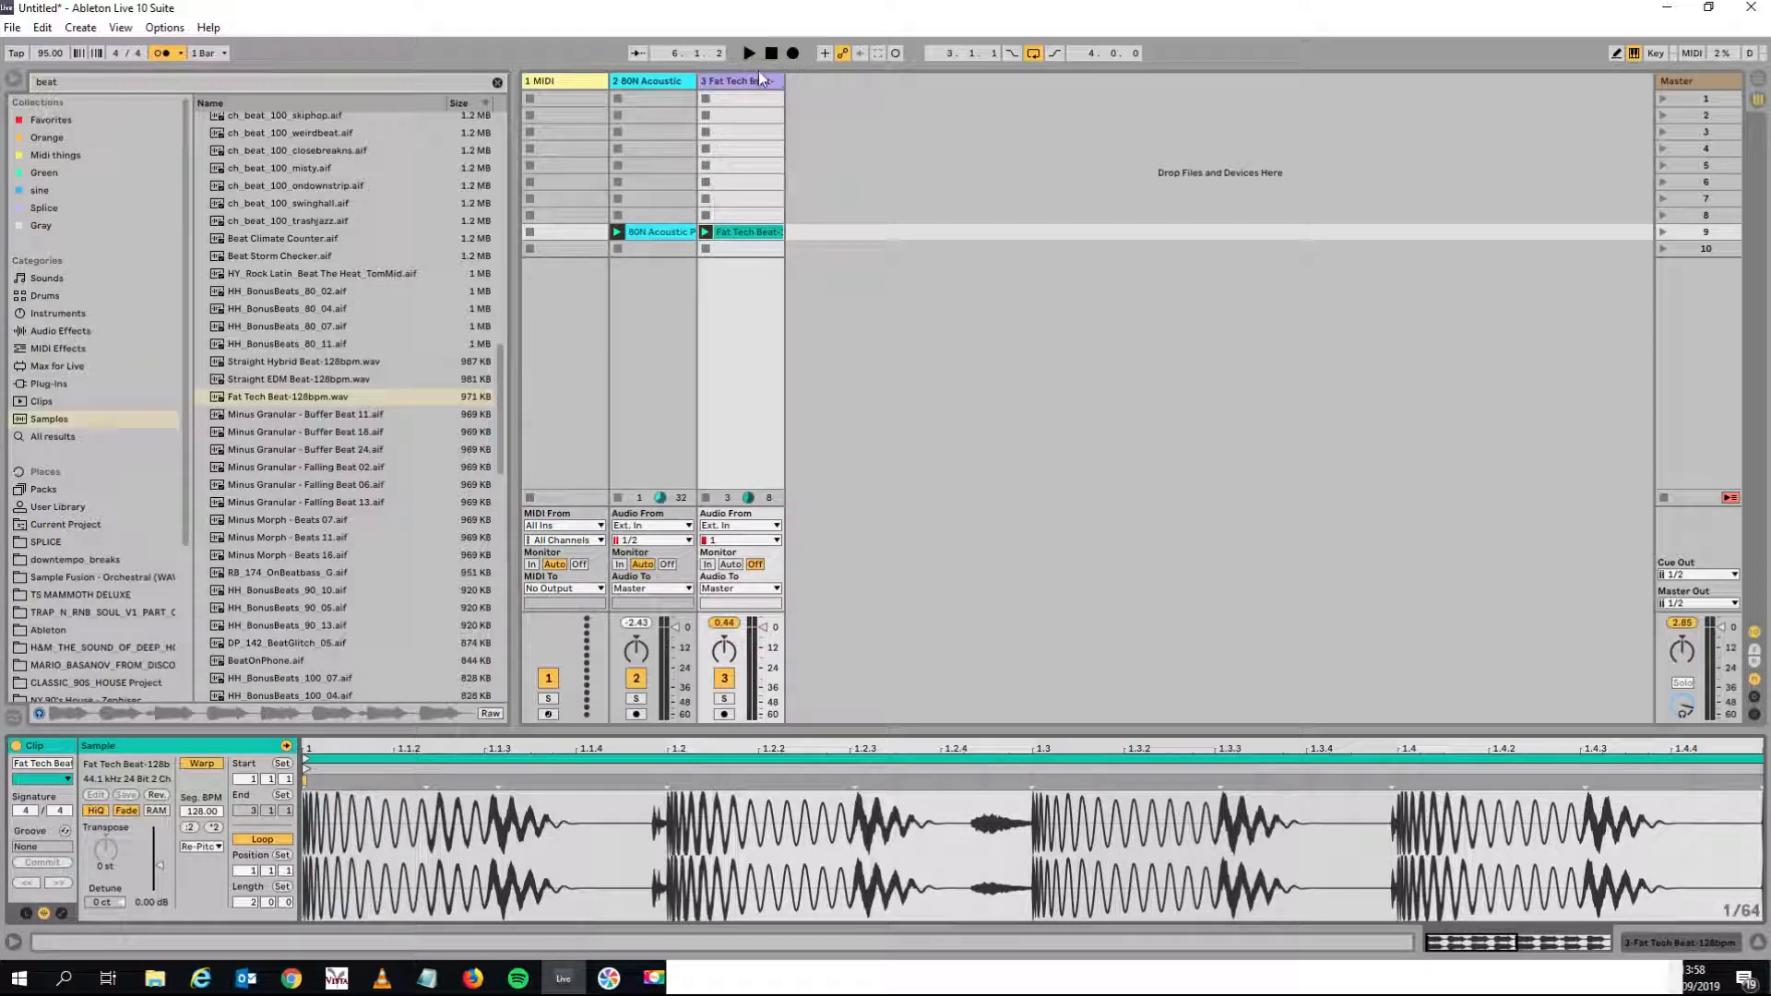
left_click(1681, 233)
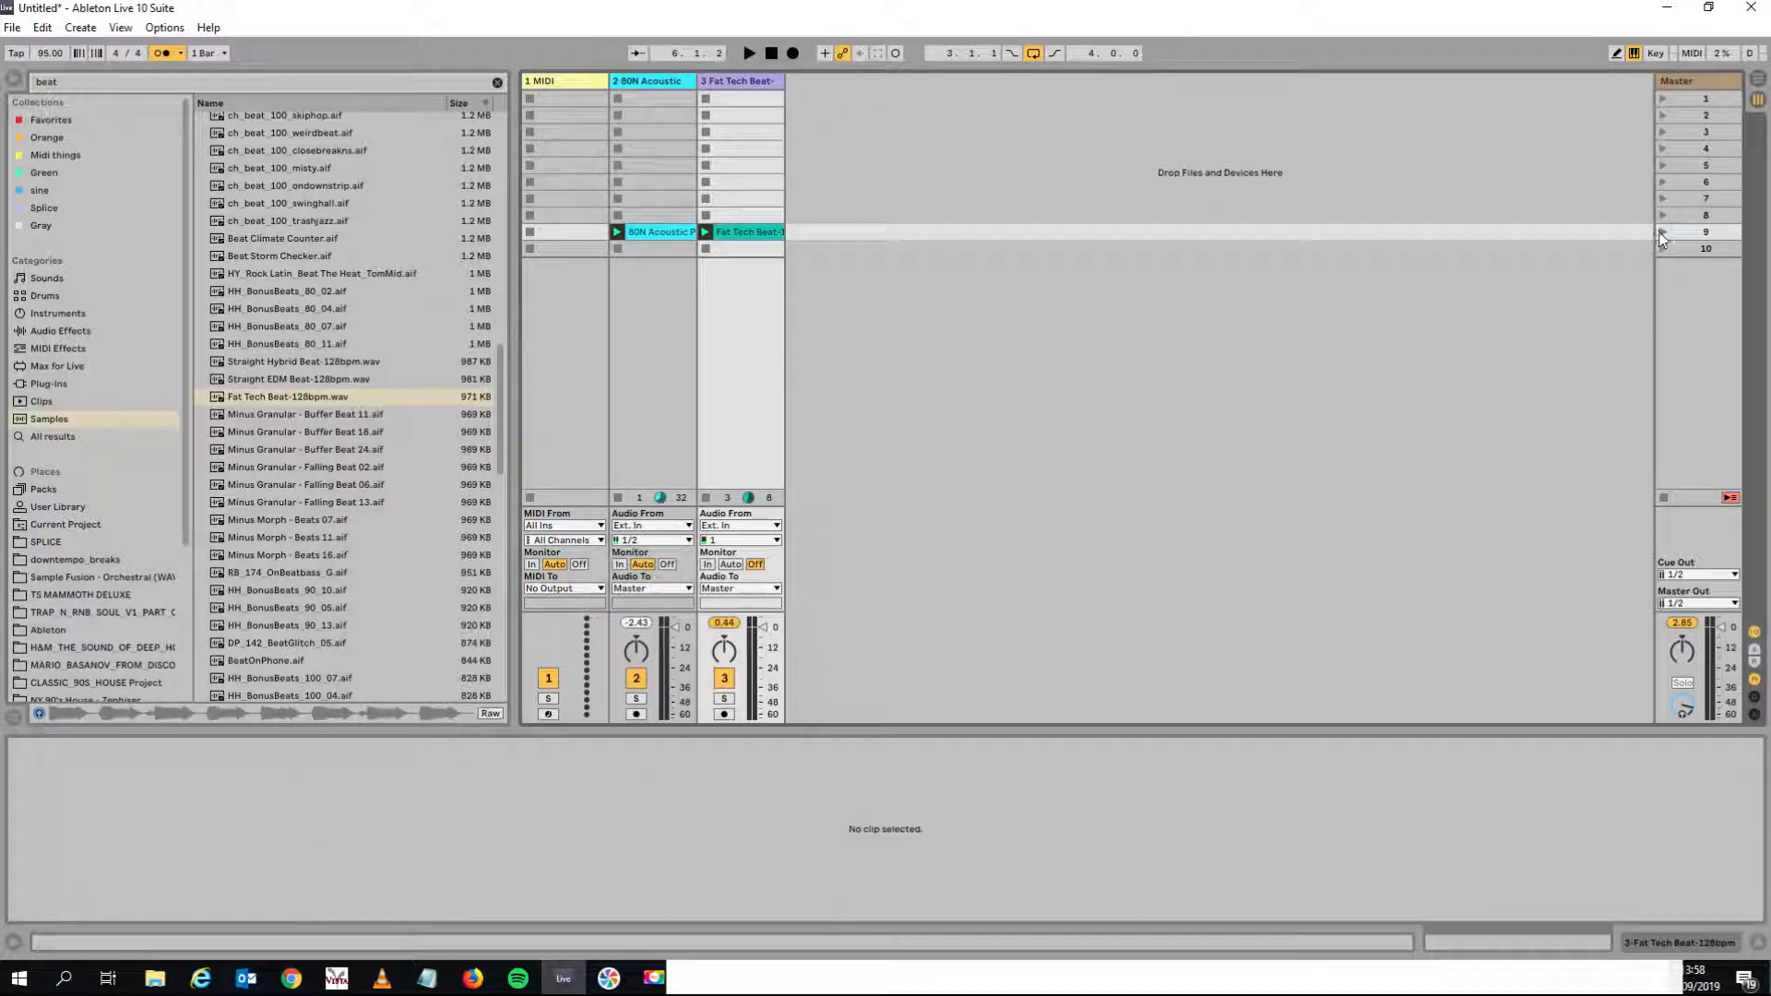
left_click(1664, 232)
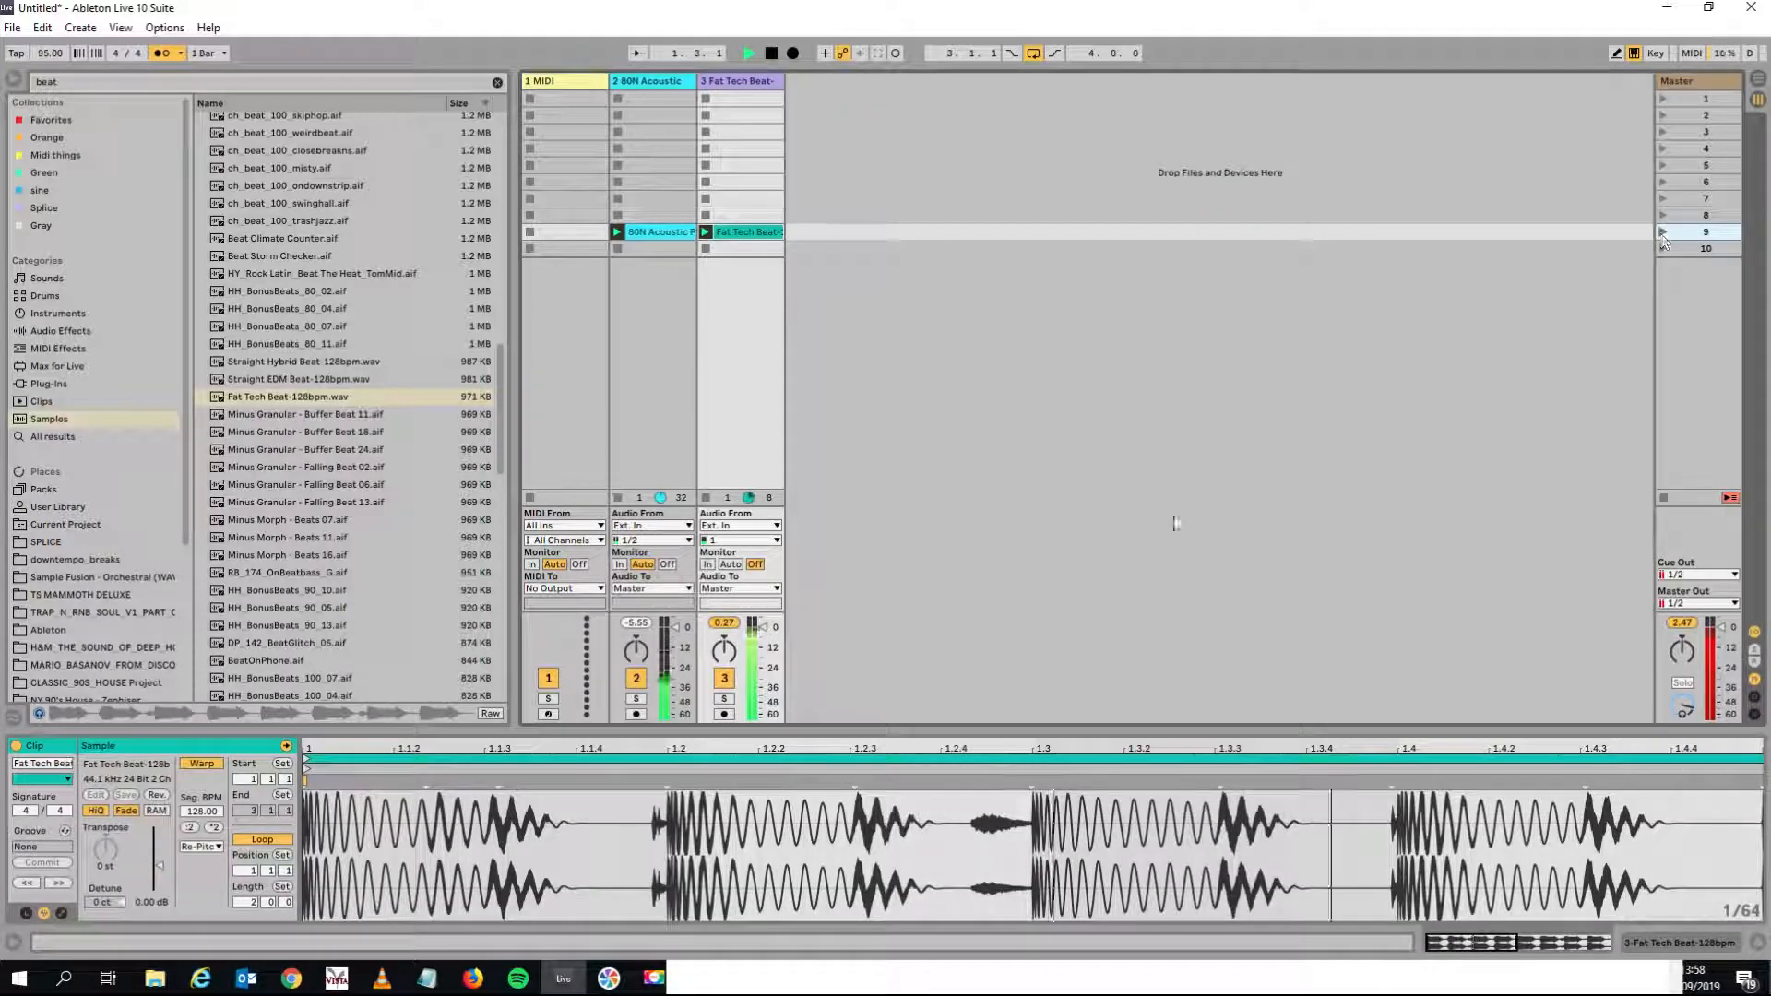
Try segment BPMs of 256 and 512 on the playing Fat Tech Beat clip and return it to 128.
left_click(214, 828)
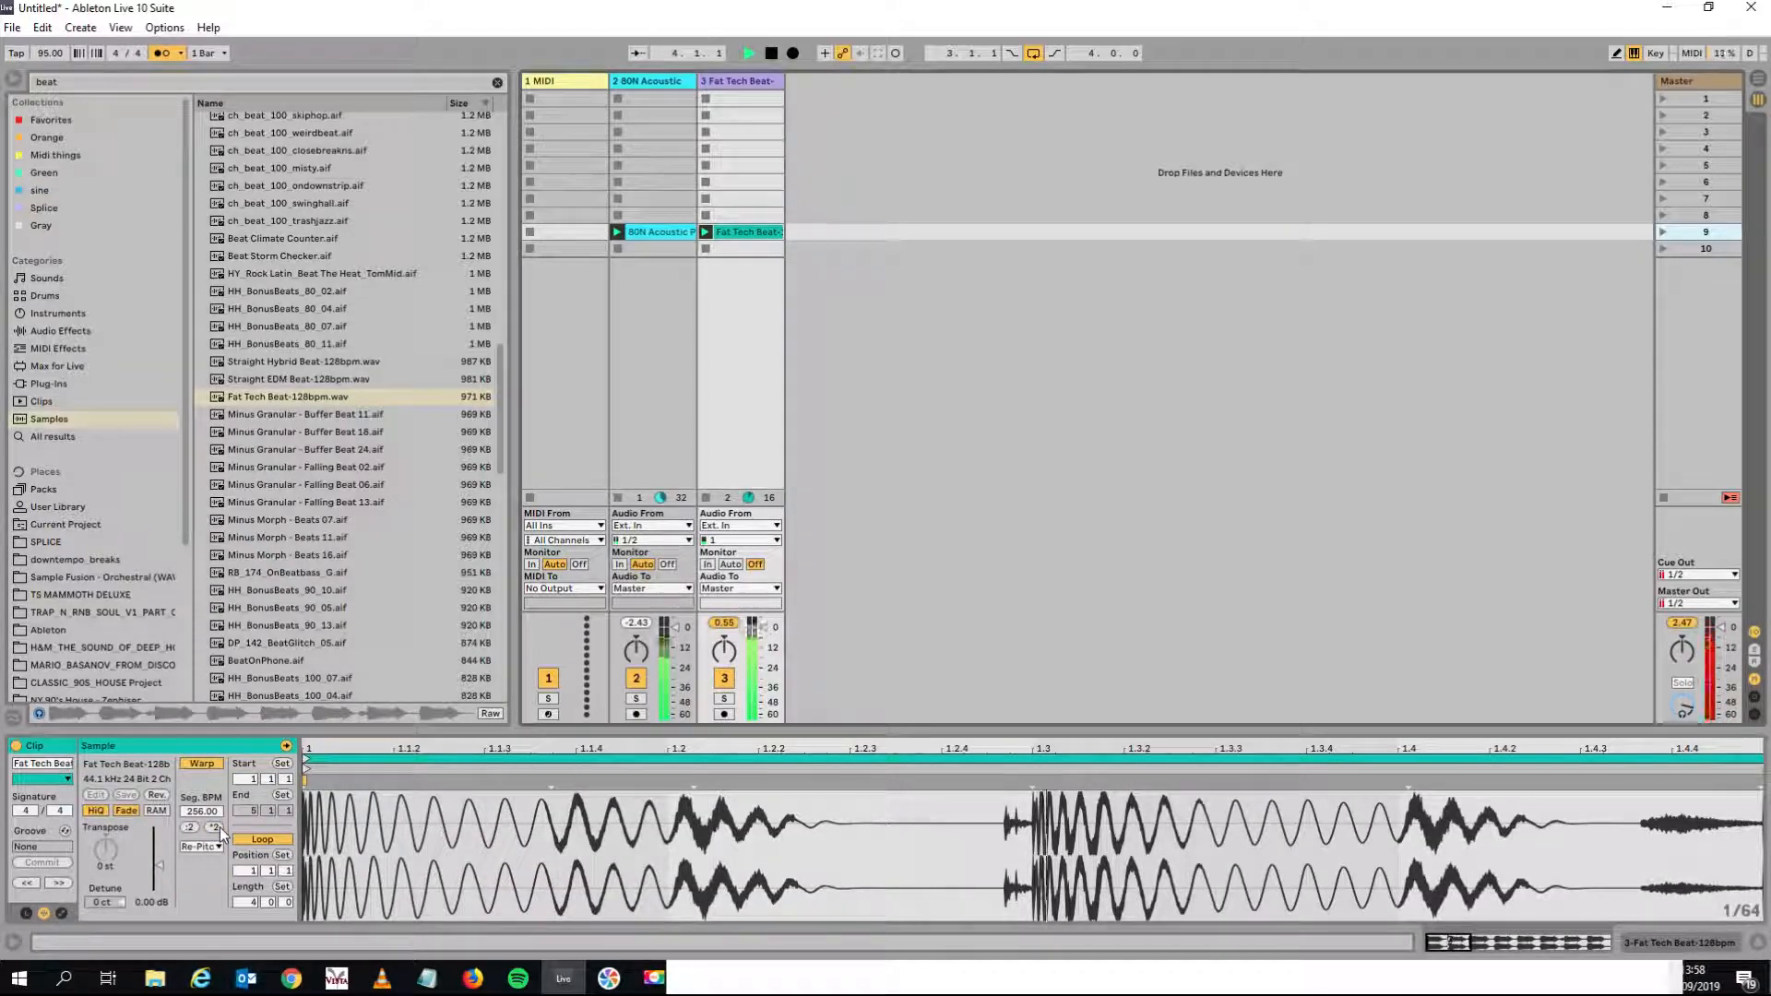
left_click(217, 828)
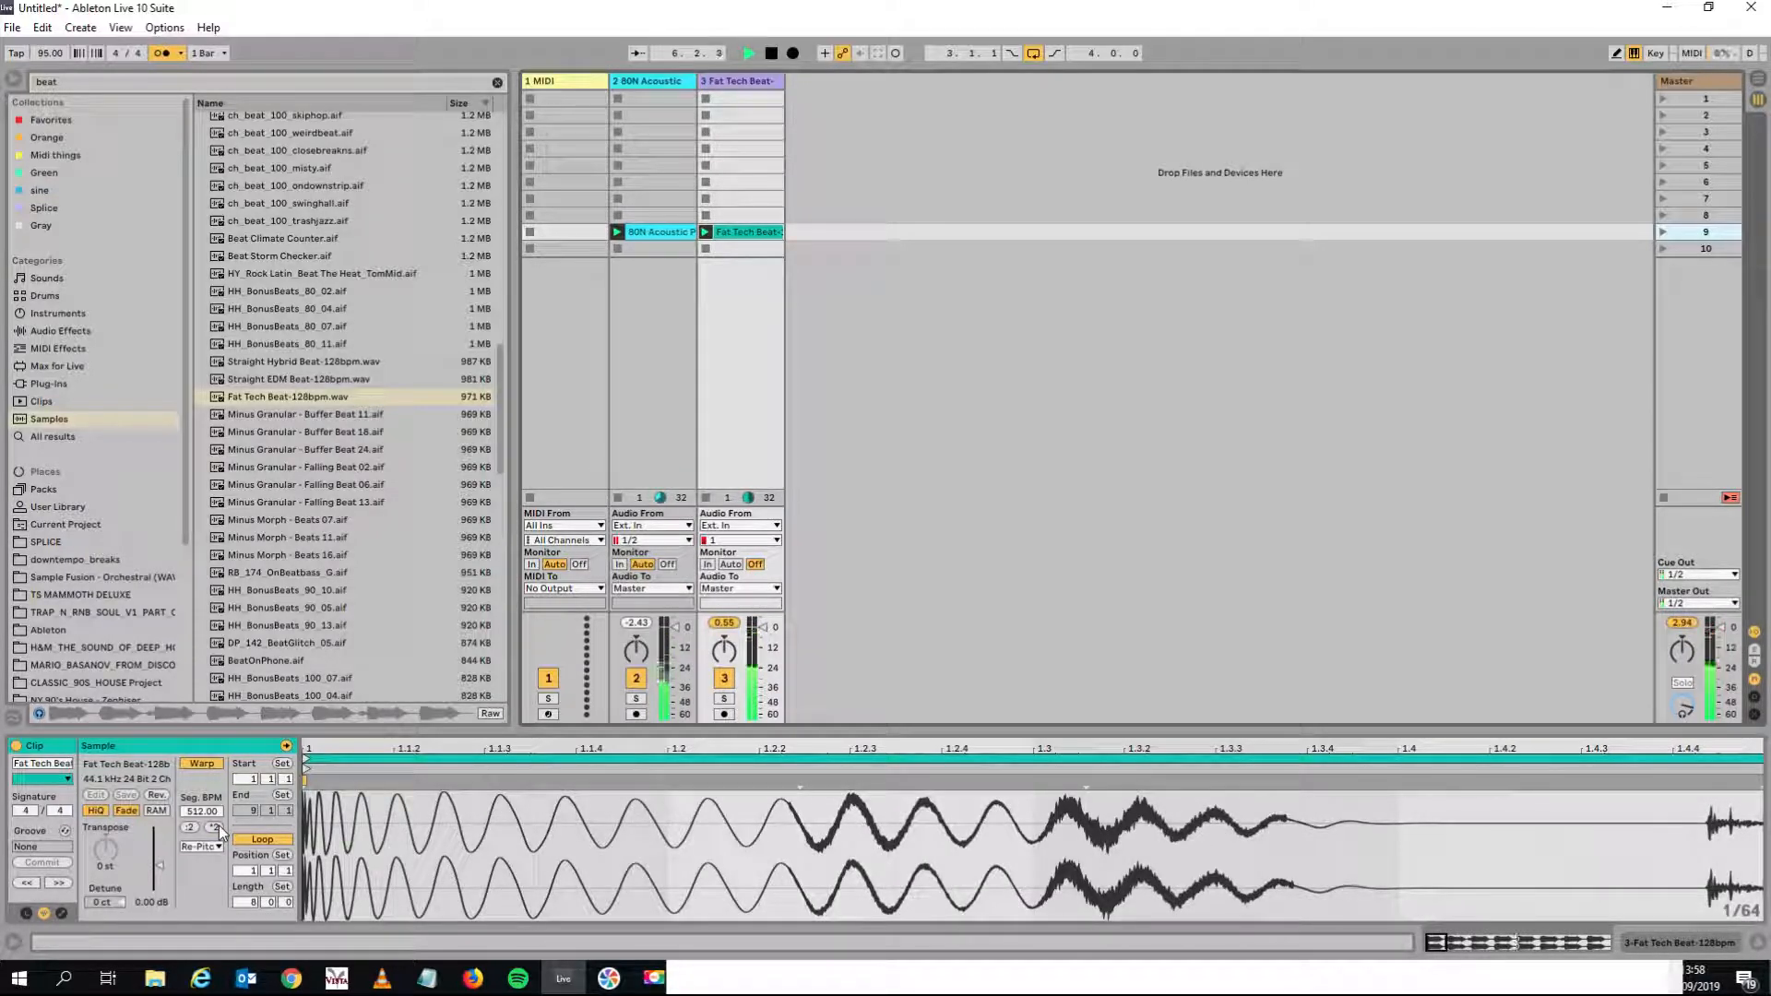
left_click(189, 828)
left_click(189, 827)
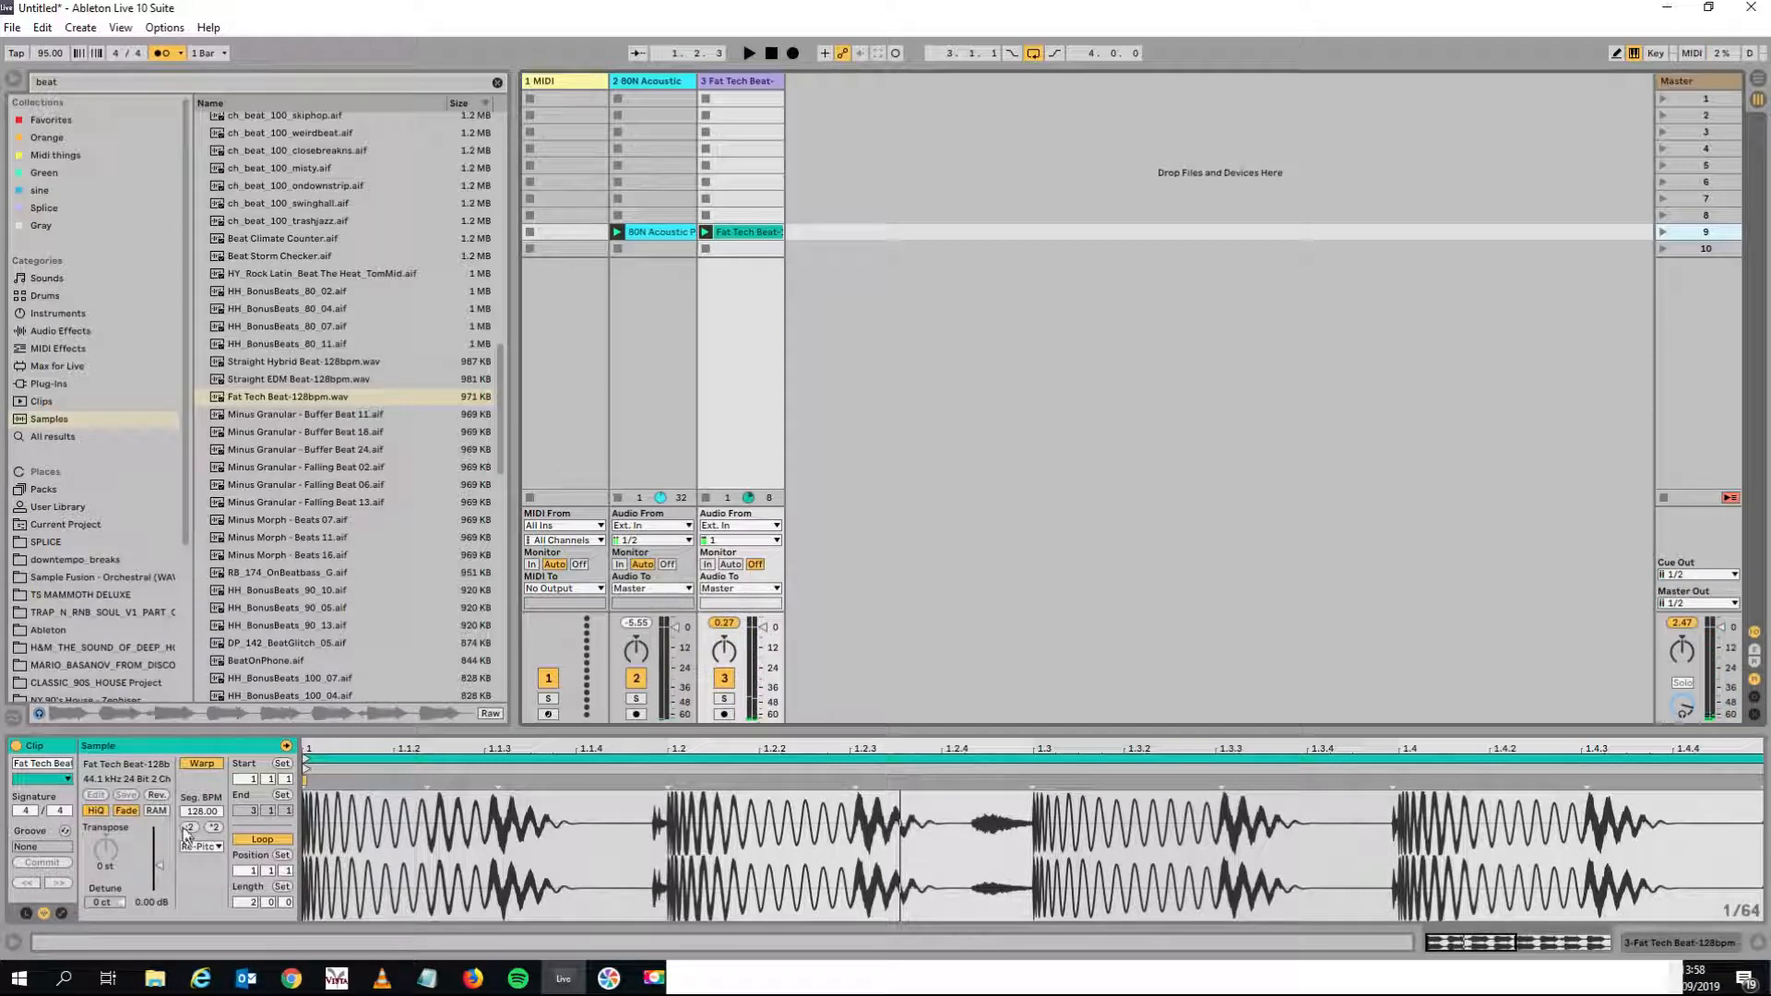
Play both clips with Fat Tech Beat's segment BPM halved to 64, and again with it restored to 128.
left_click(189, 828)
key("space")
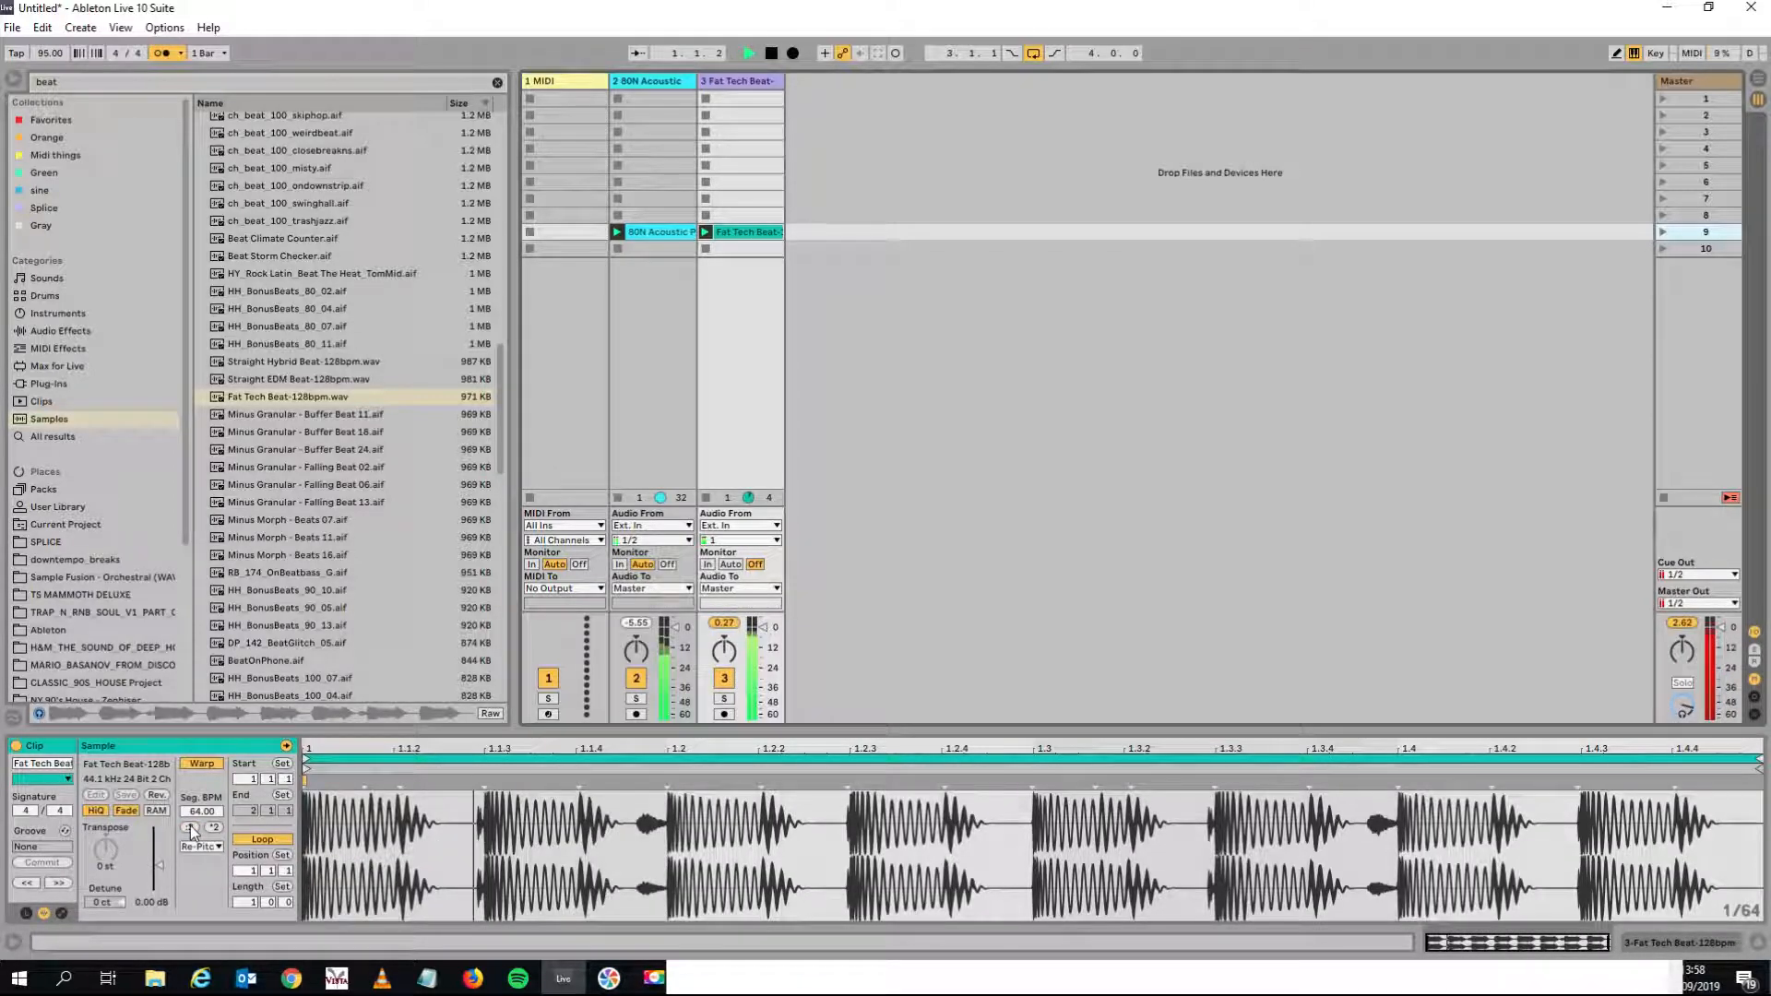
key("space")
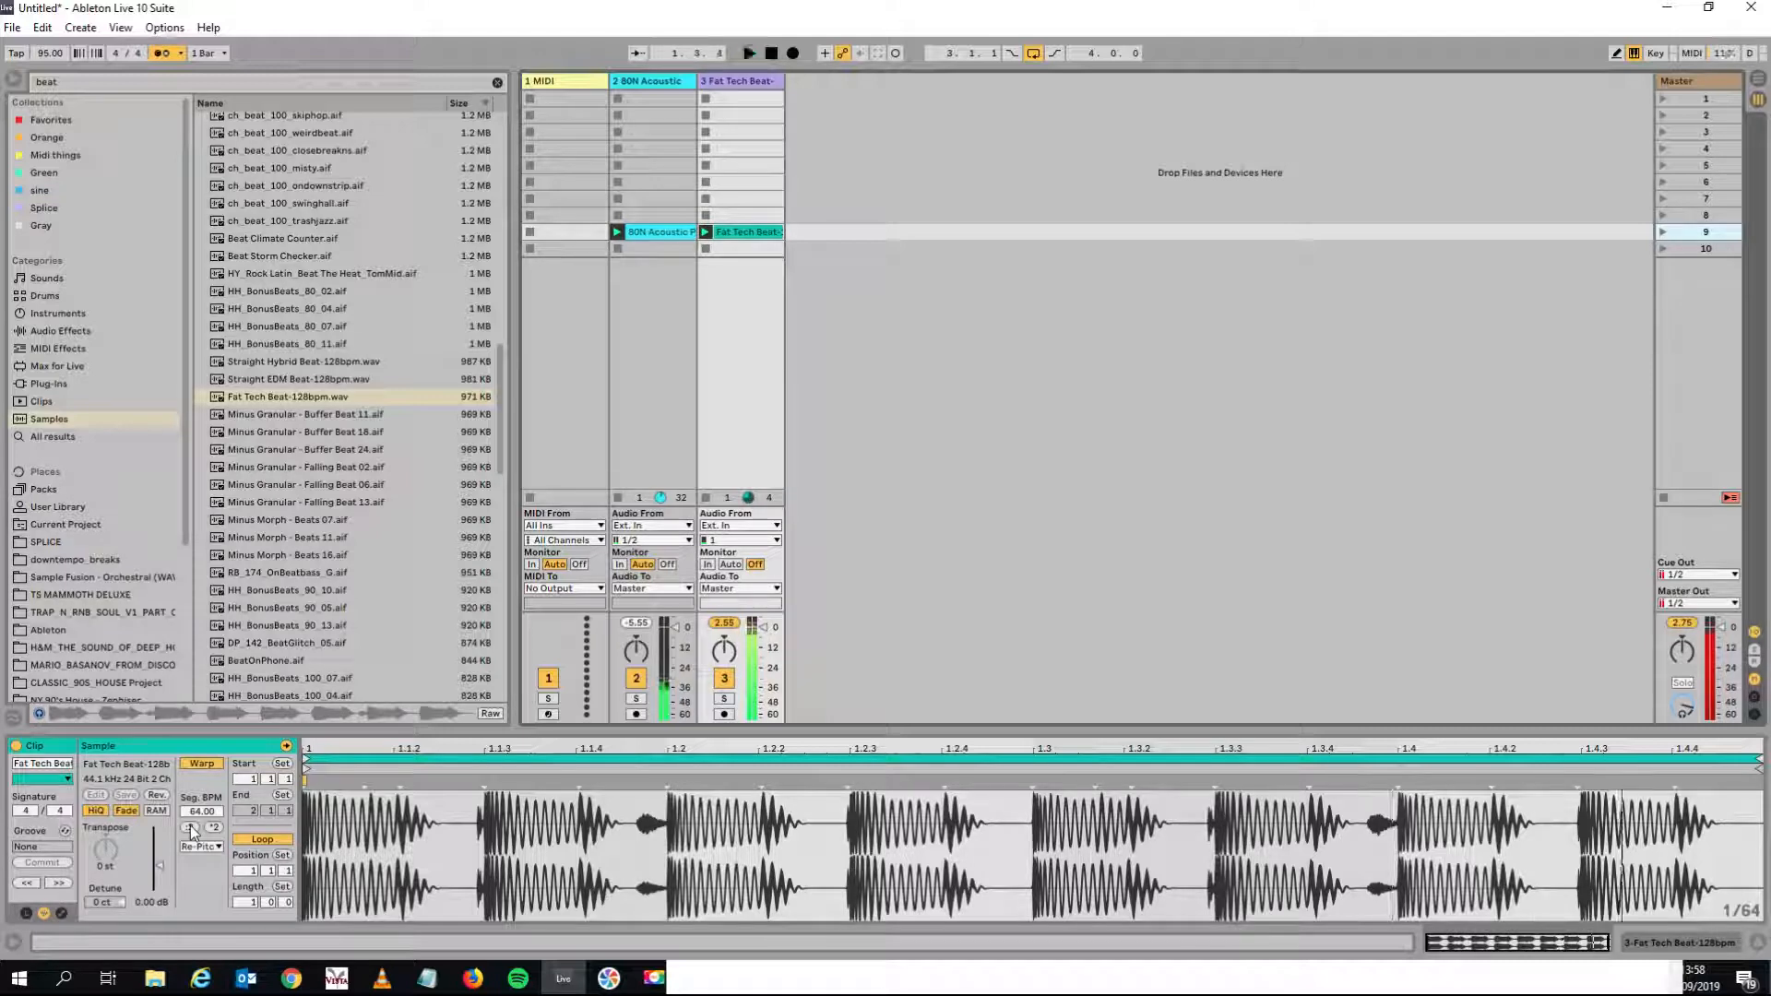
left_click(215, 827)
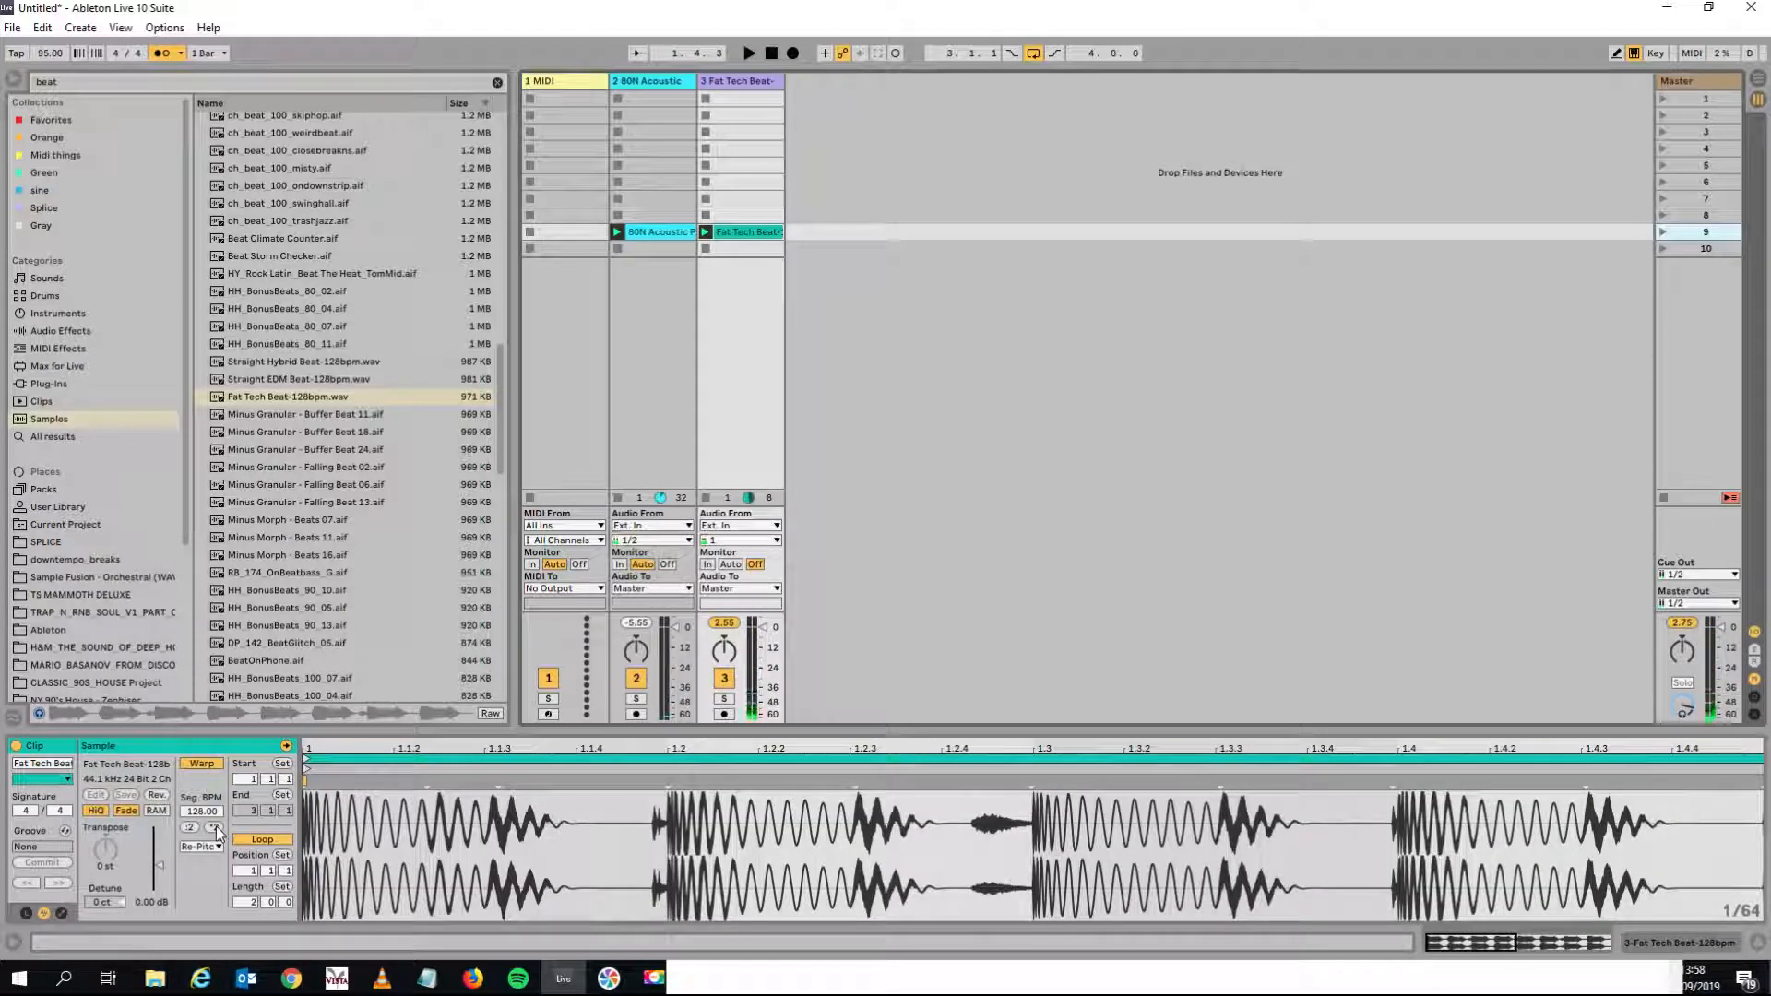
key("space")
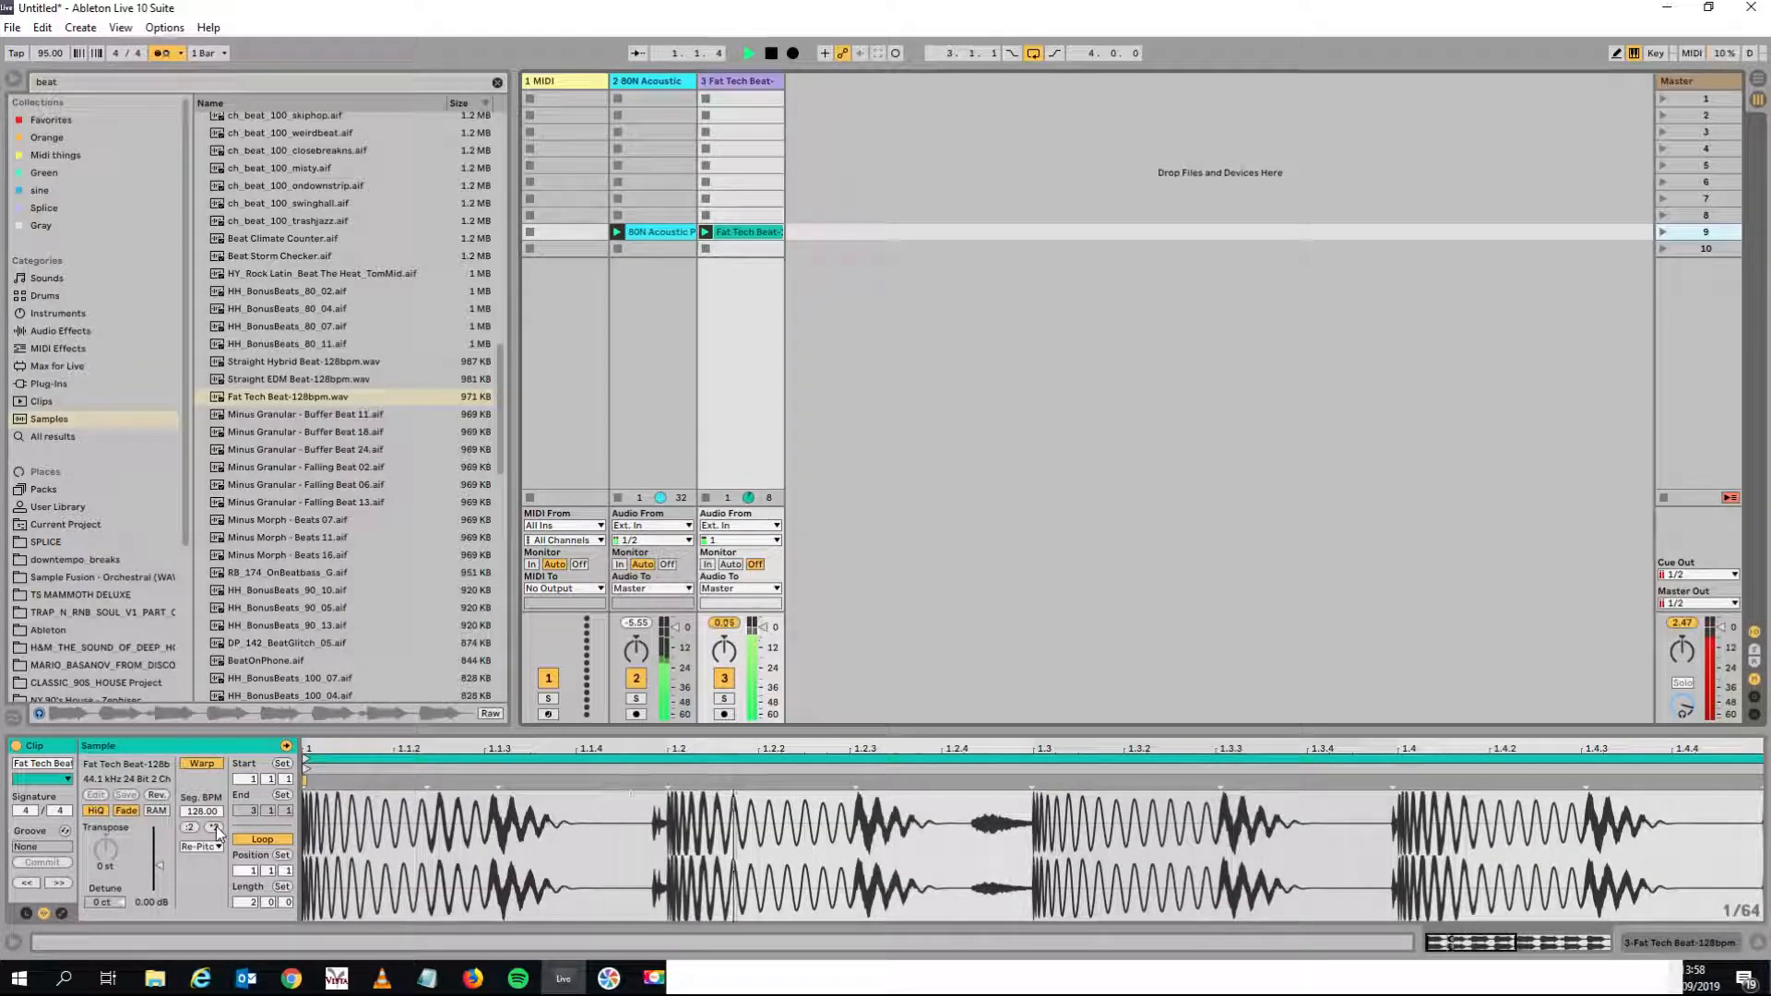
key("space")
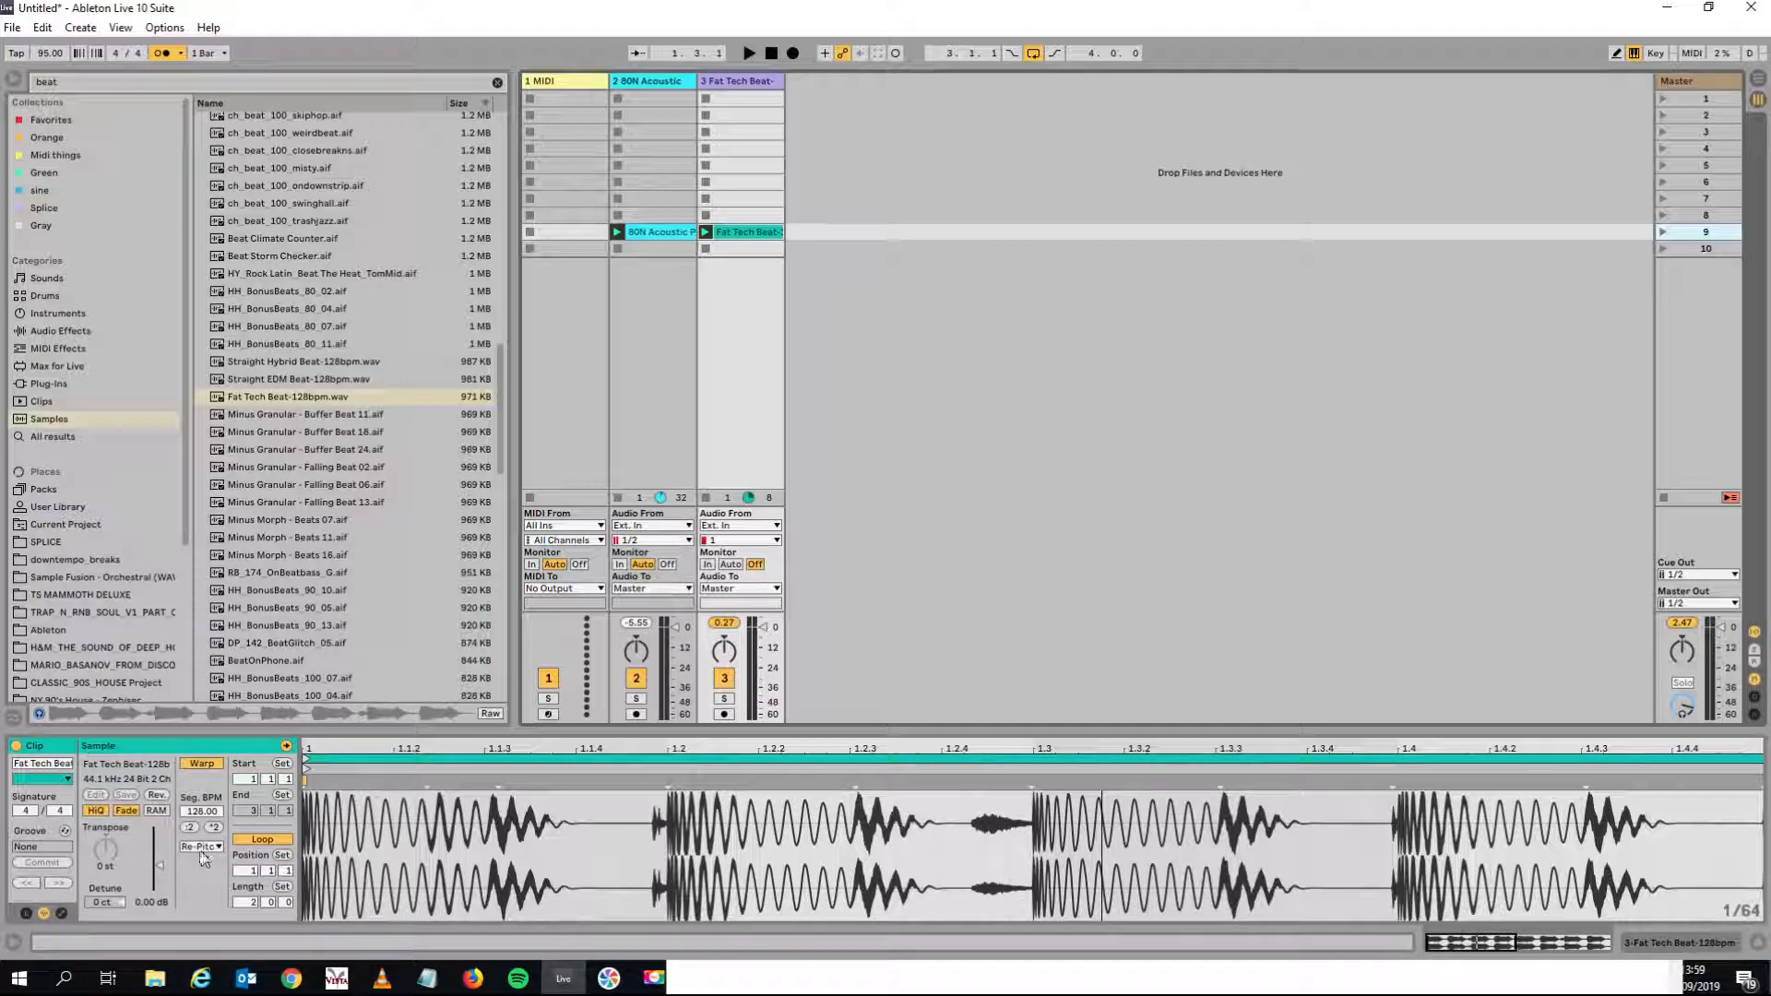
Set the Fat Tech Beat clip's warp mode to Beats and launch scene 9.
left_click(201, 847)
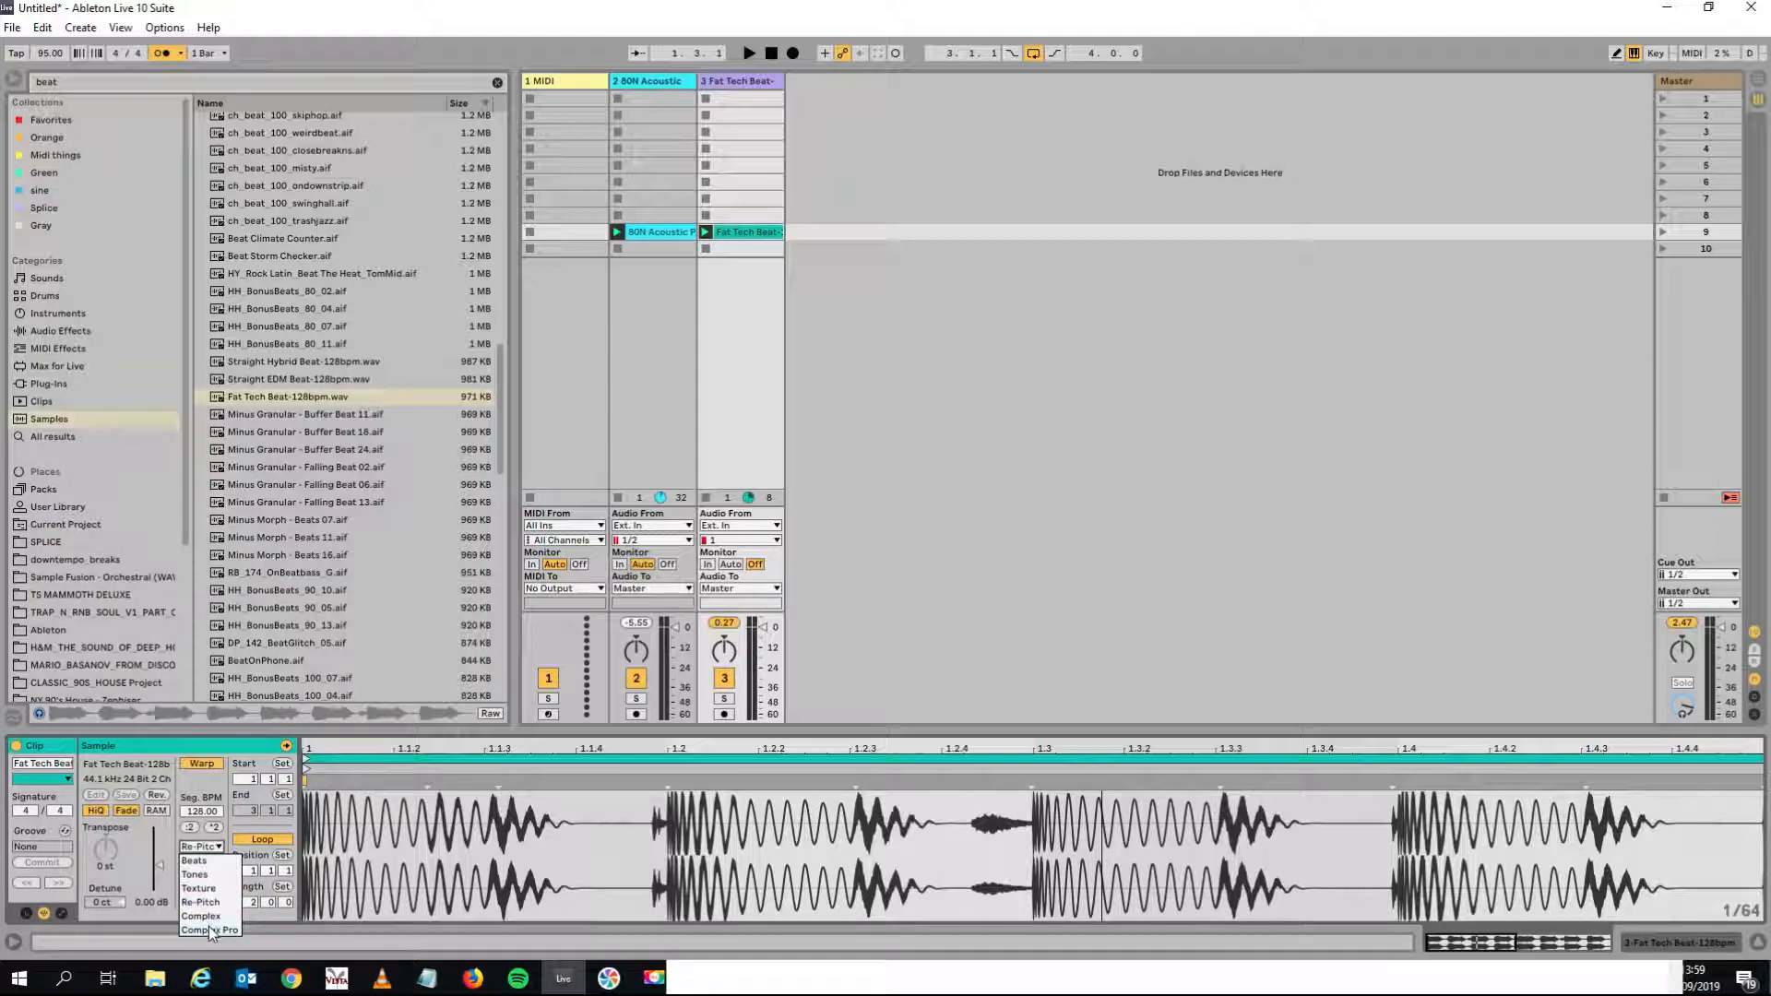
left_click(205, 858)
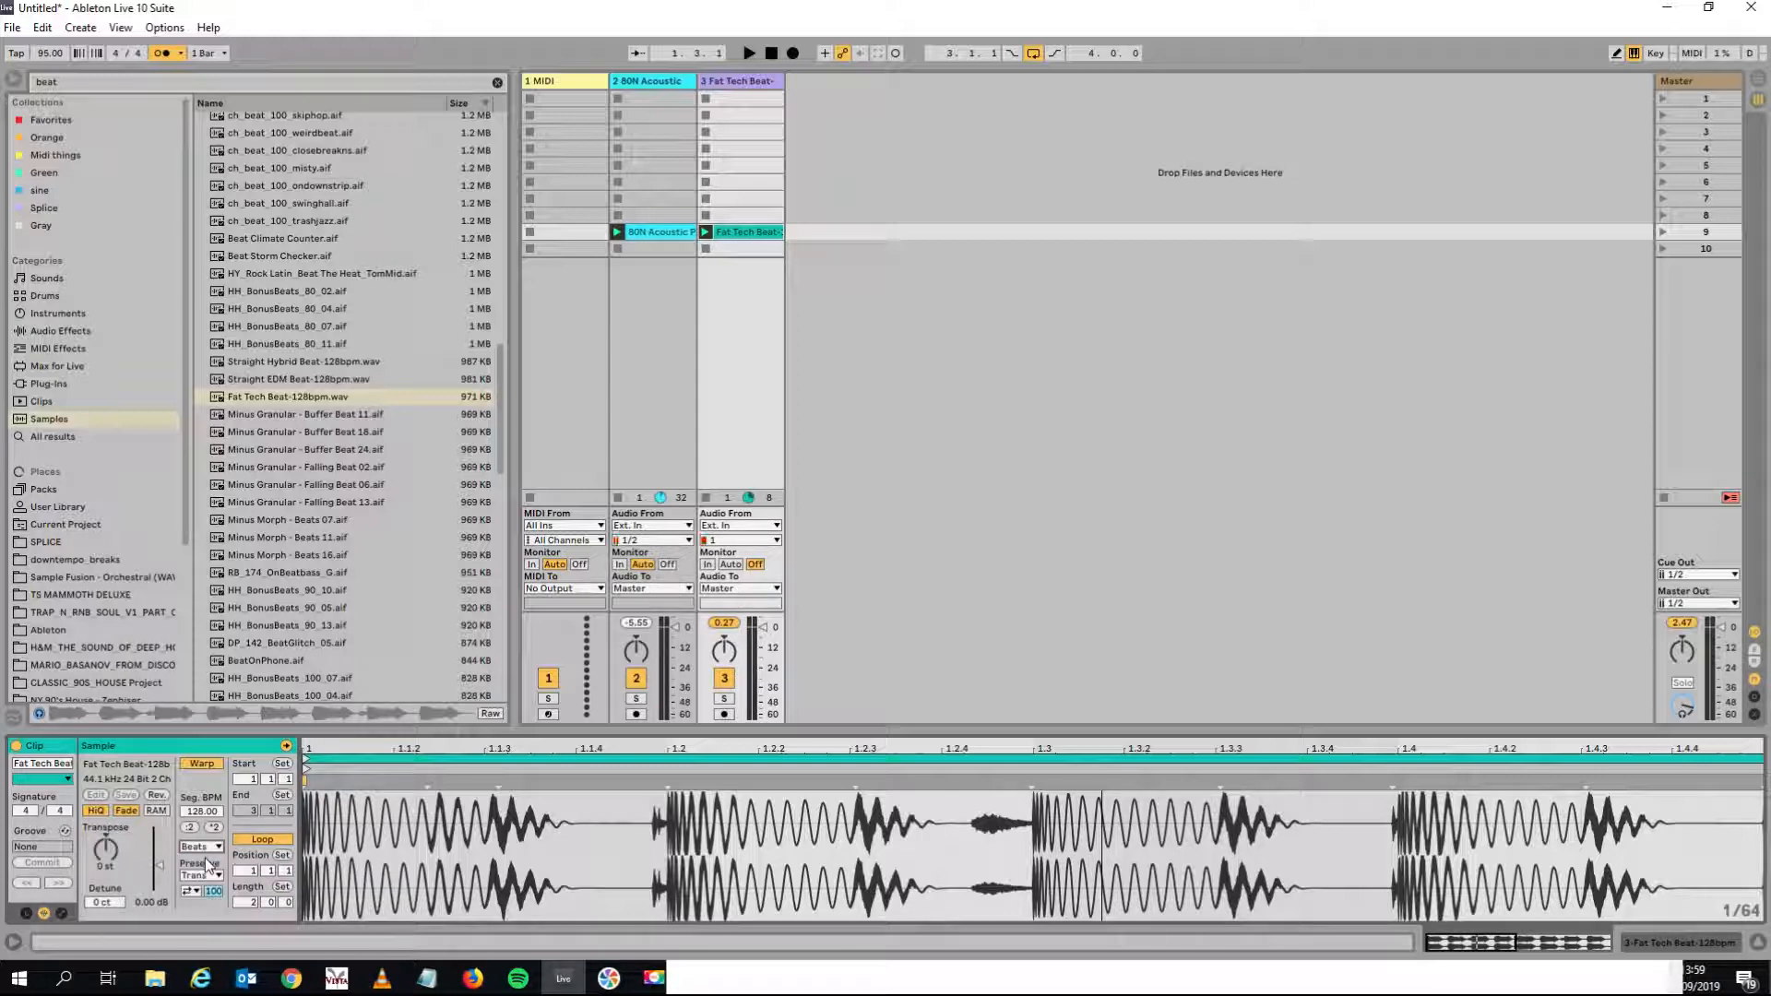
left_click(1663, 232)
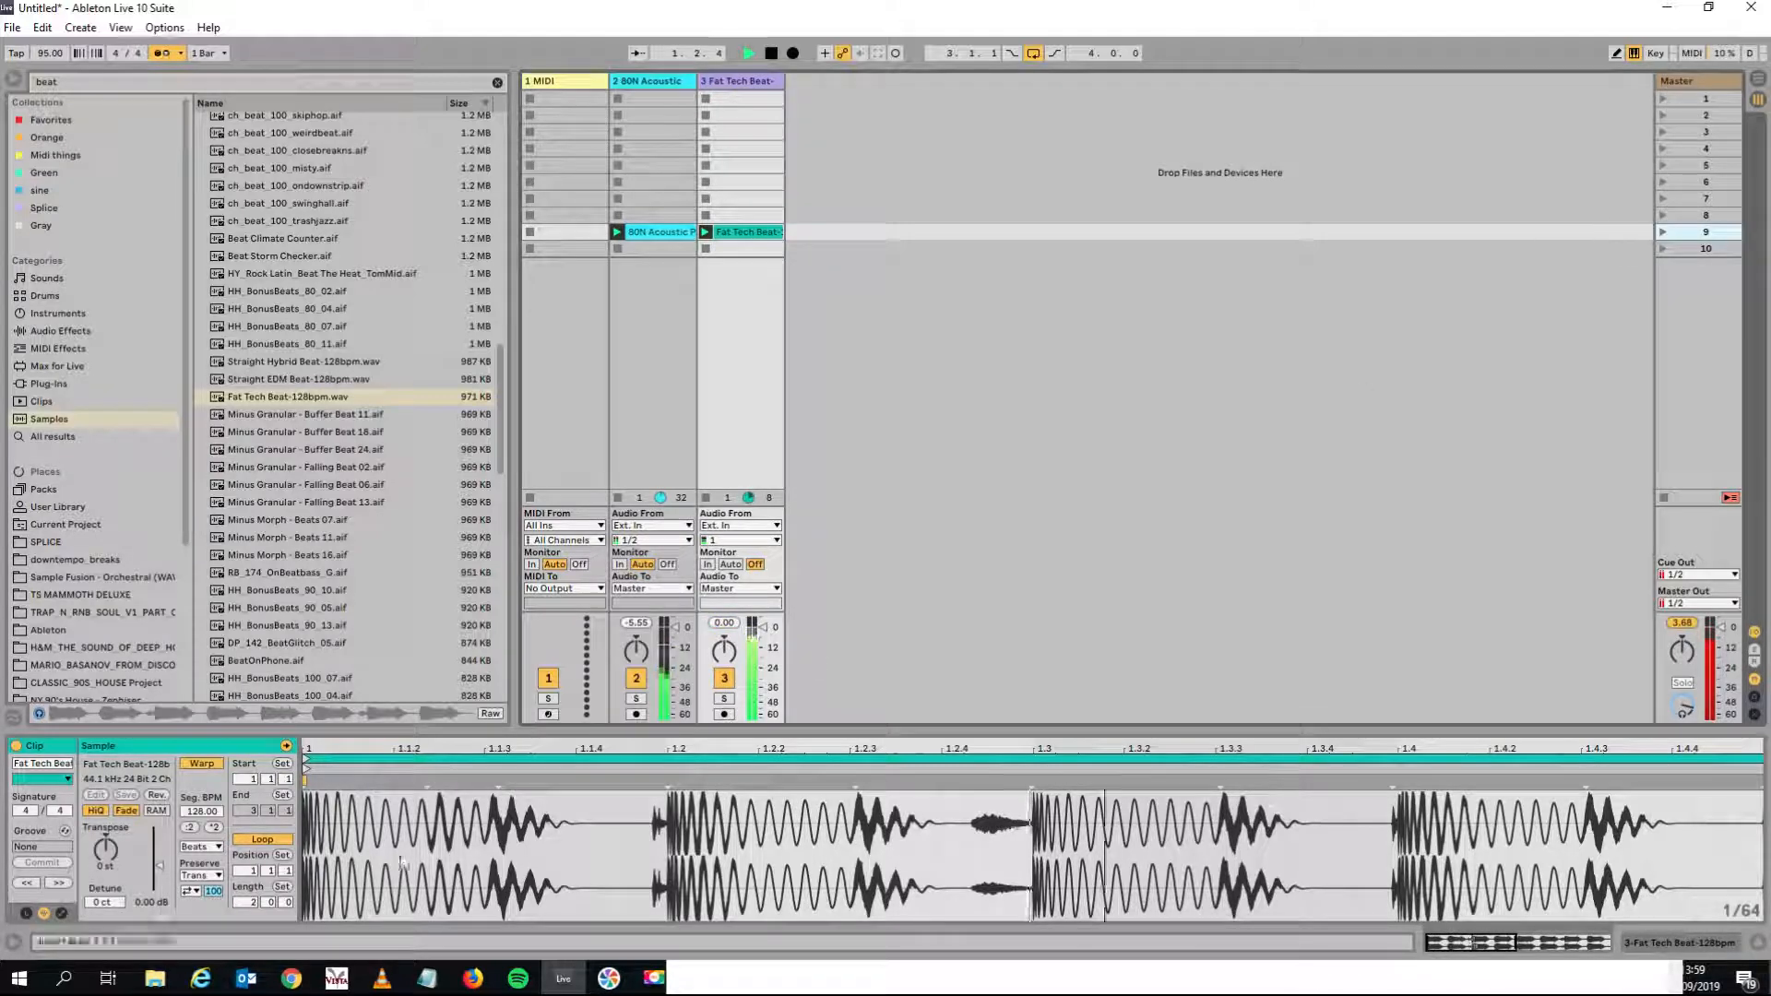
Stop the Fat Tech Beat clip and play the 80N Acoustic Piano clip alone with its warp mode set to Beats.
key("space")
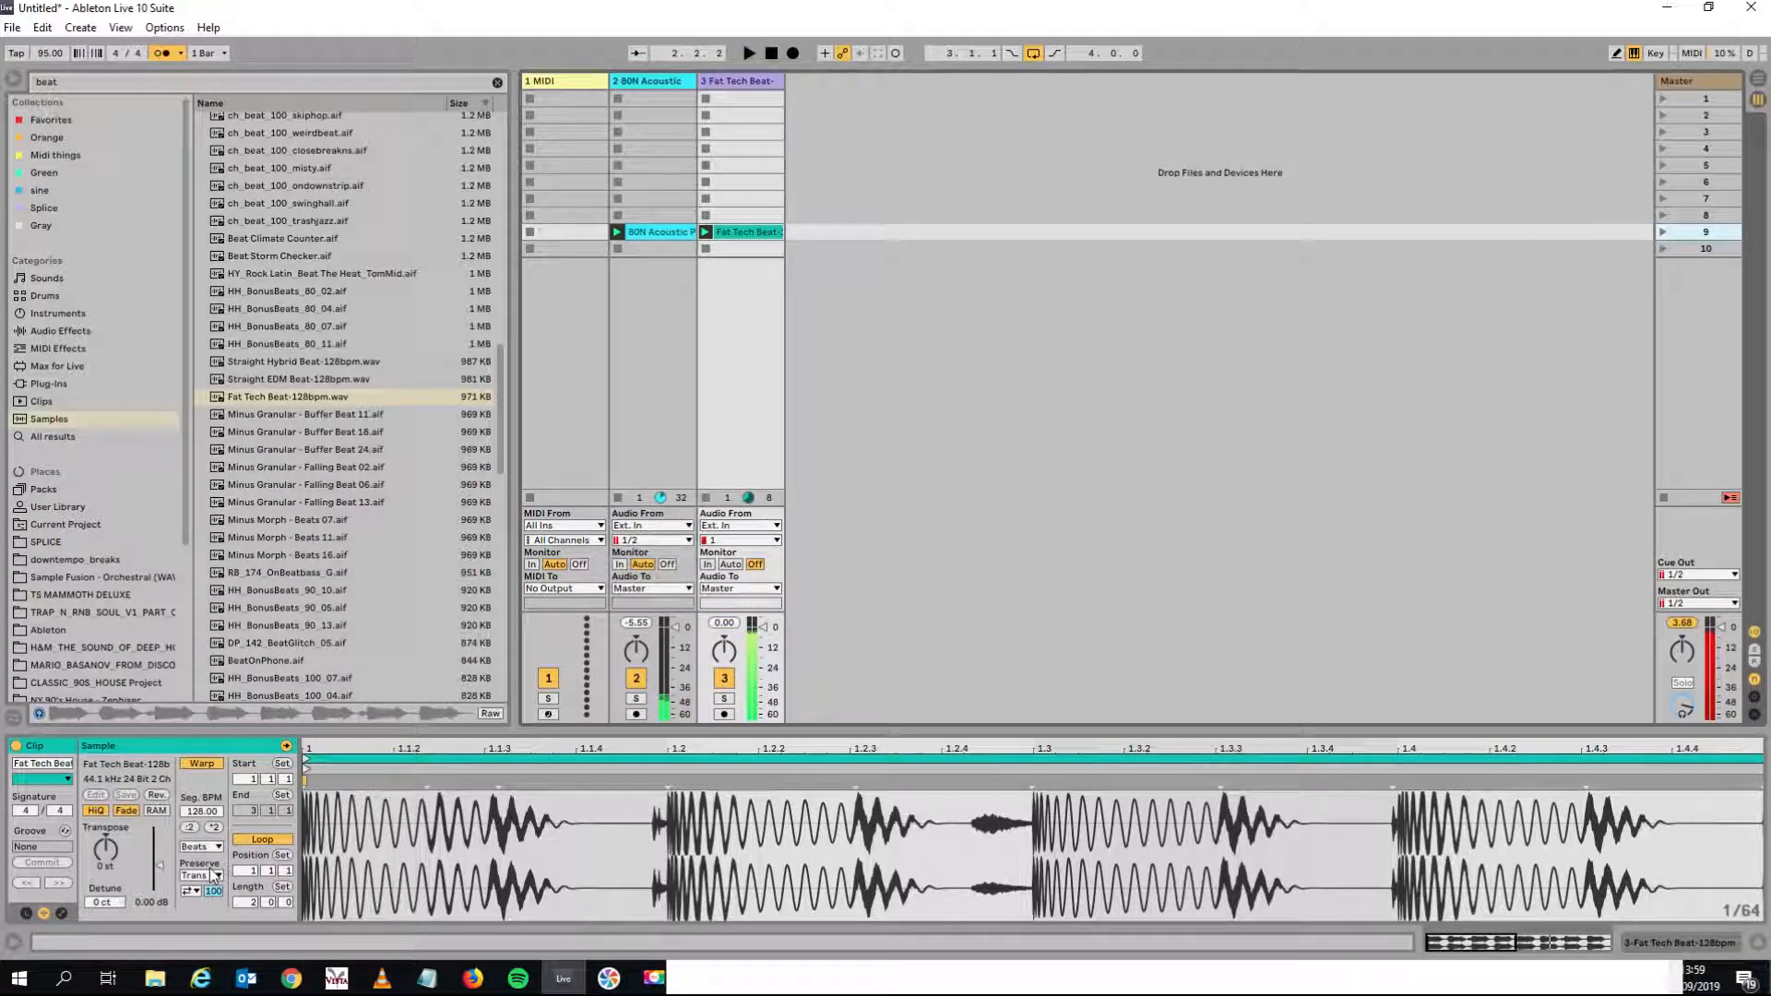
left_click(706, 249)
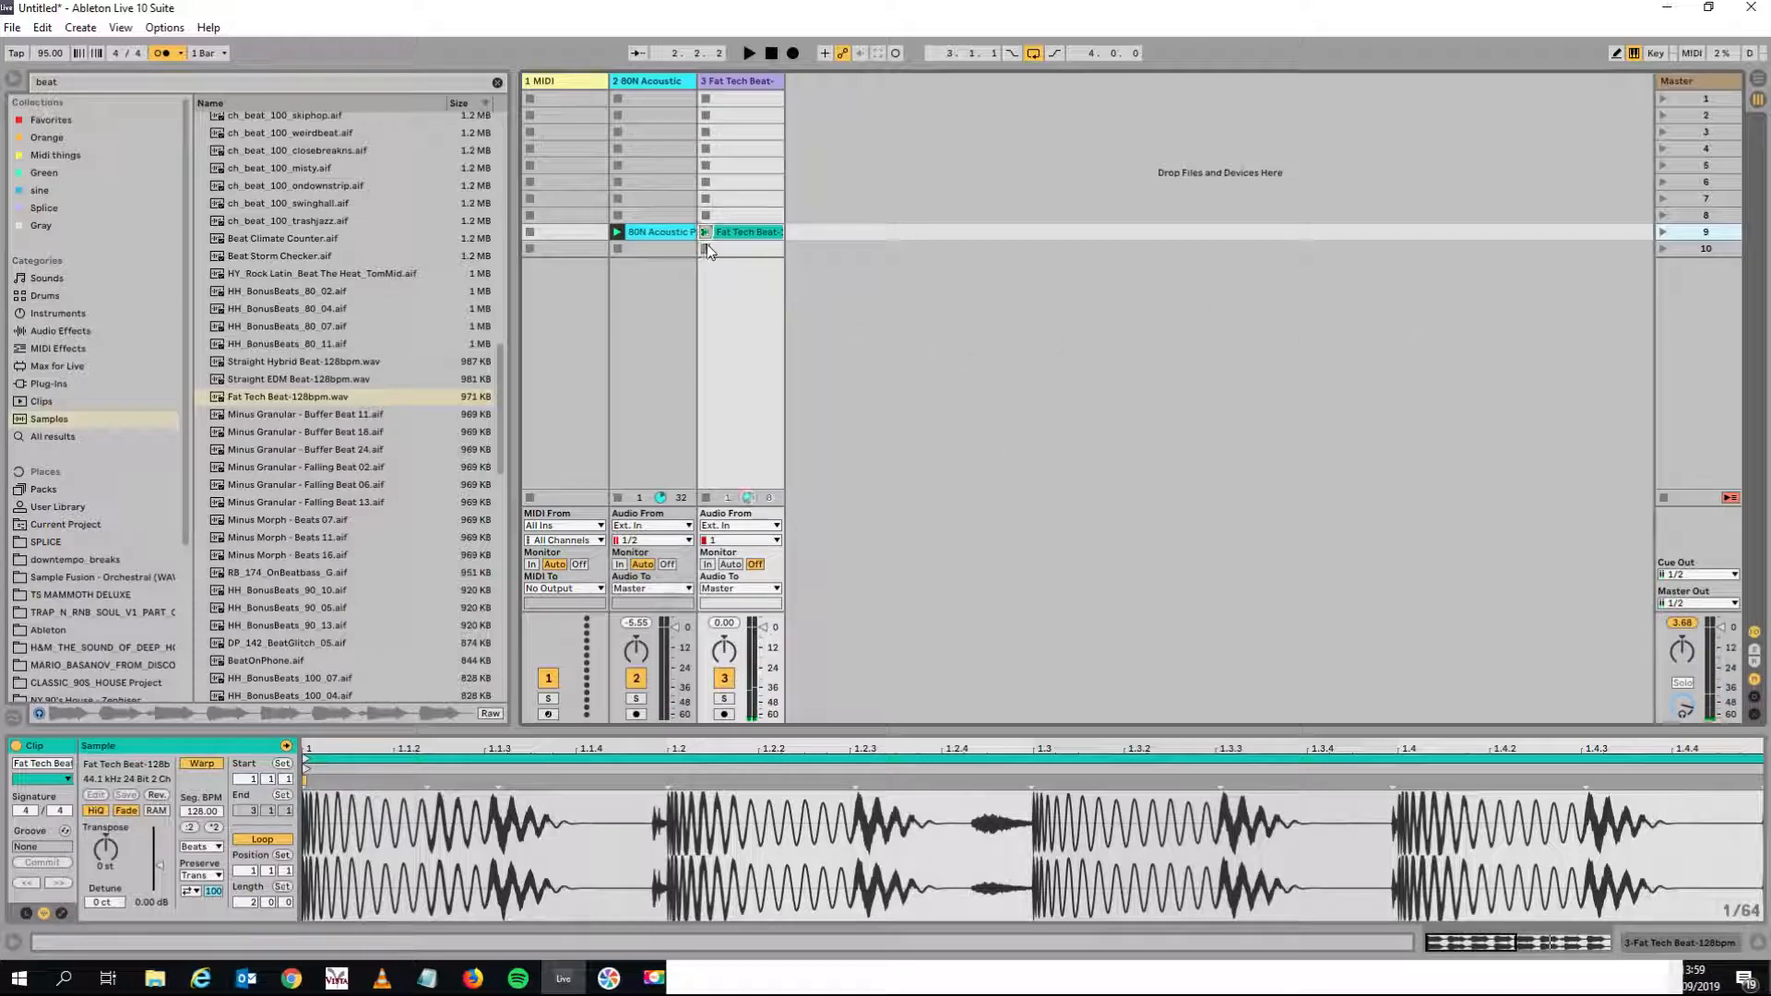
left_click(652, 233)
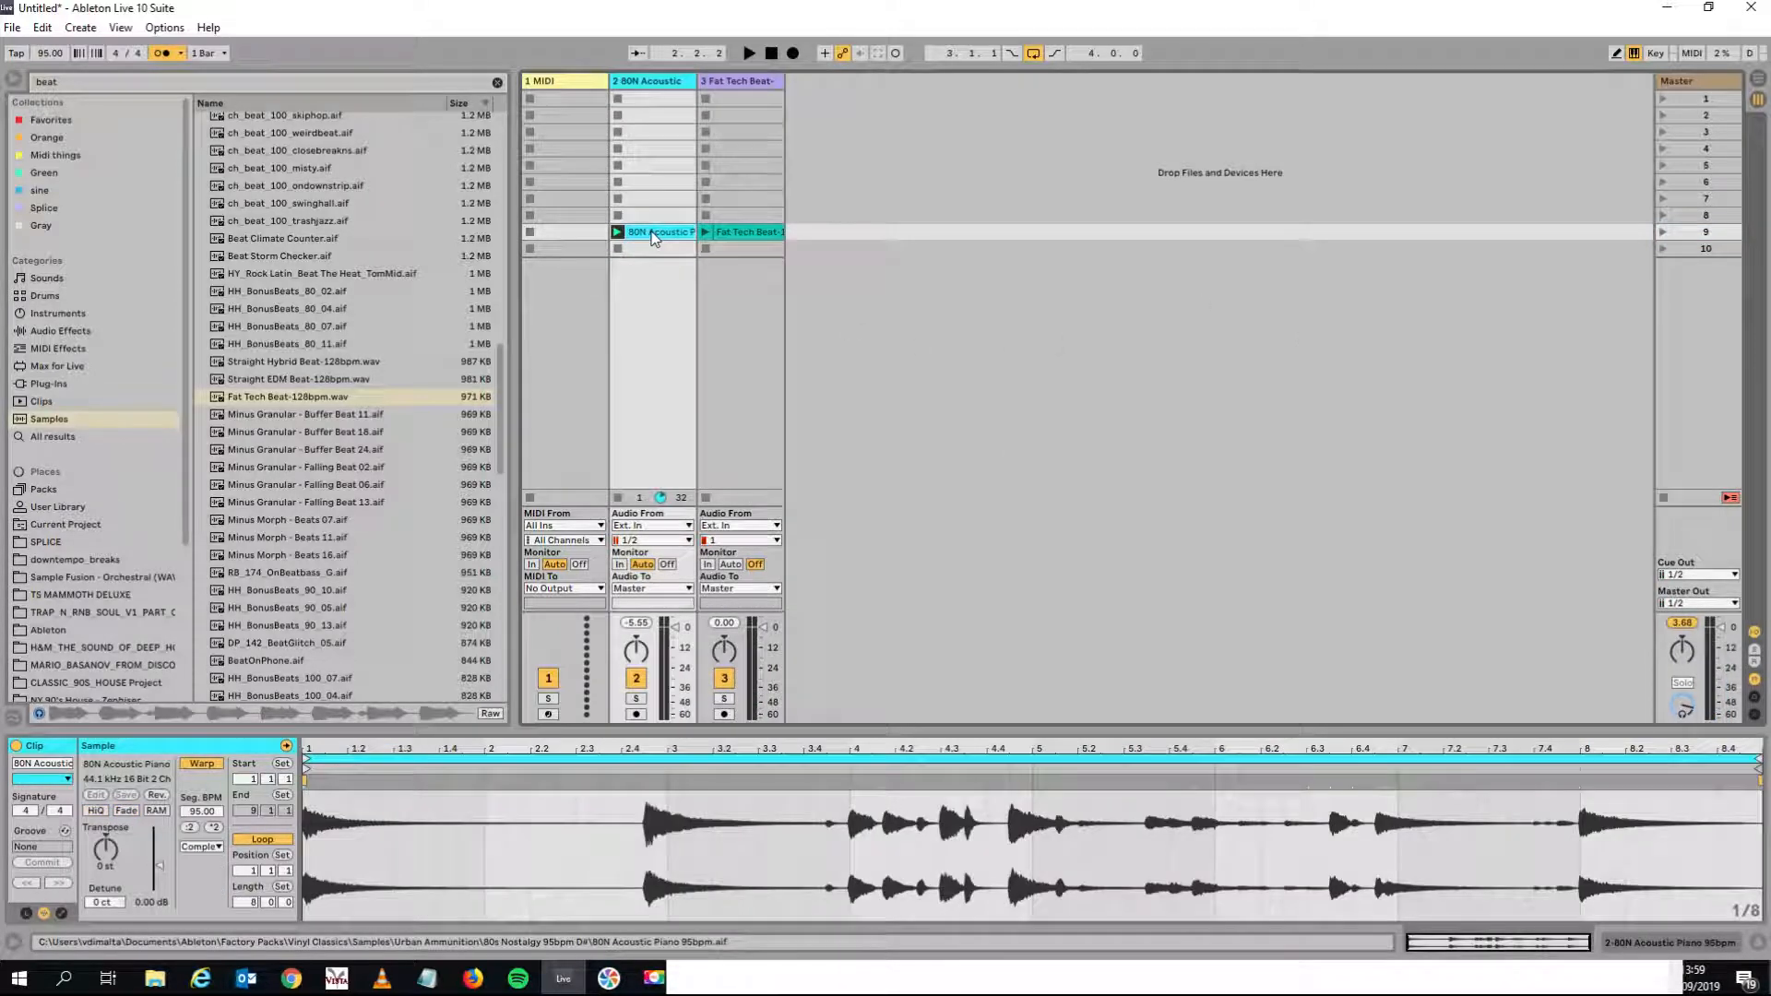
left_click(216, 847)
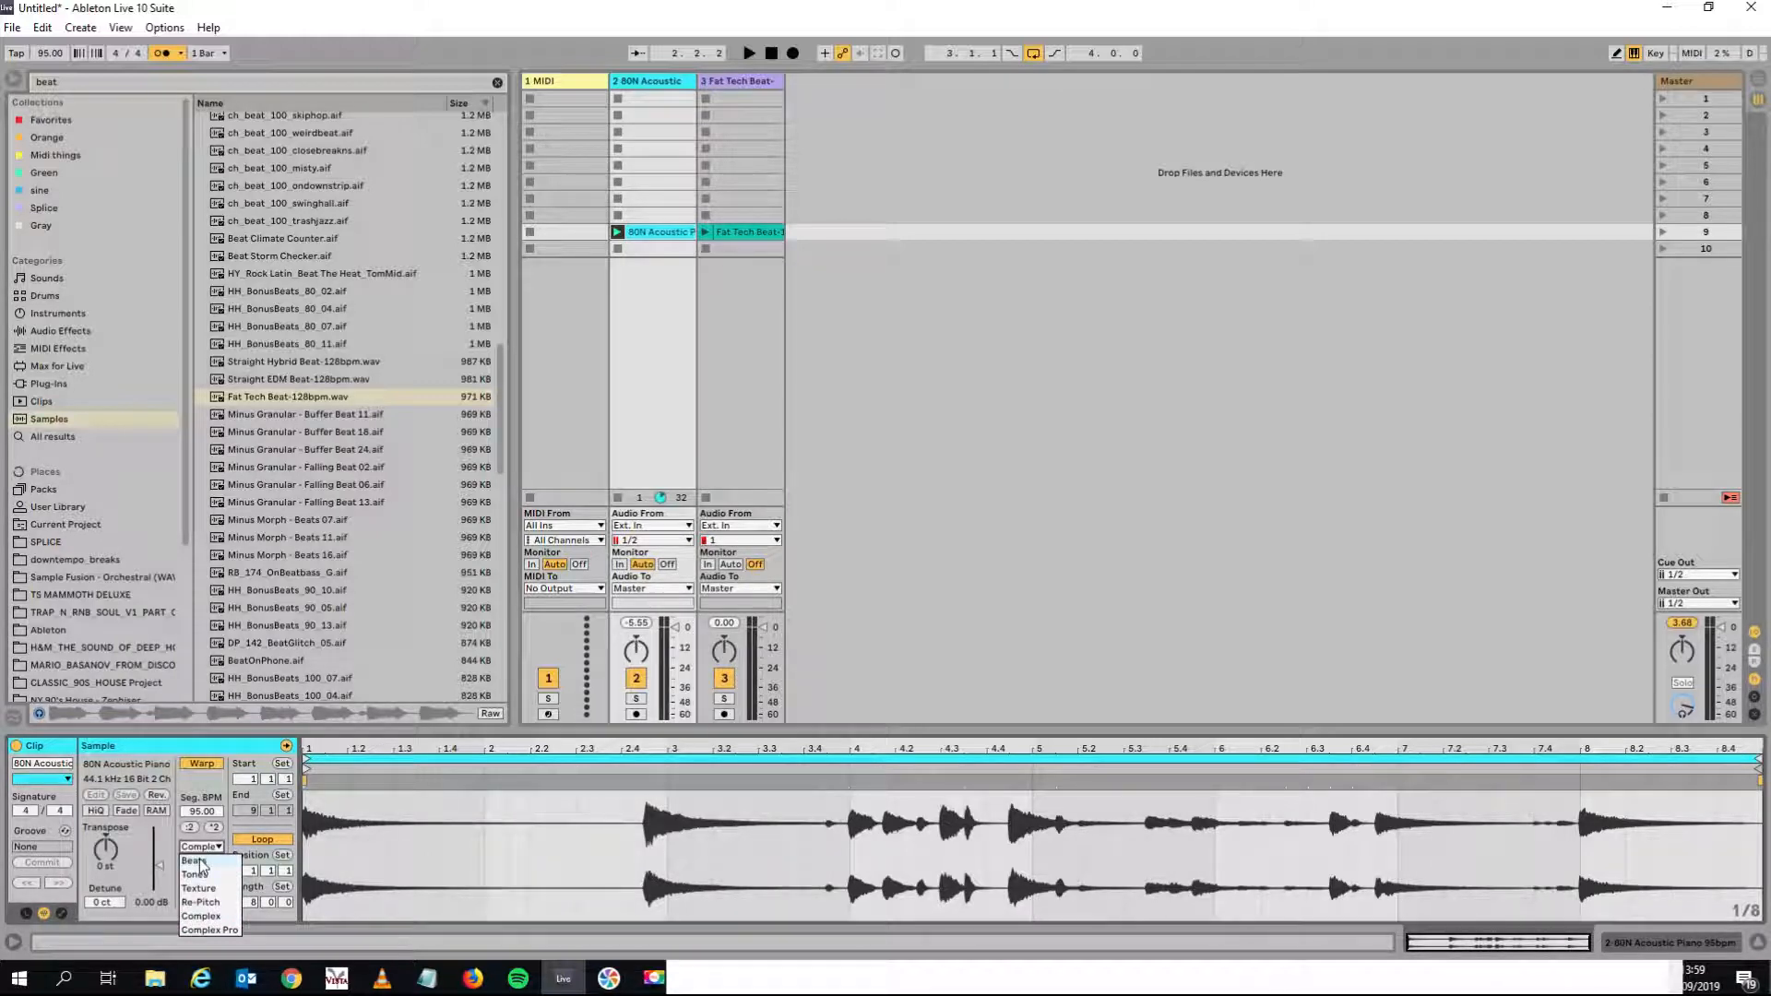
left_click(196, 861)
left_click(616, 233)
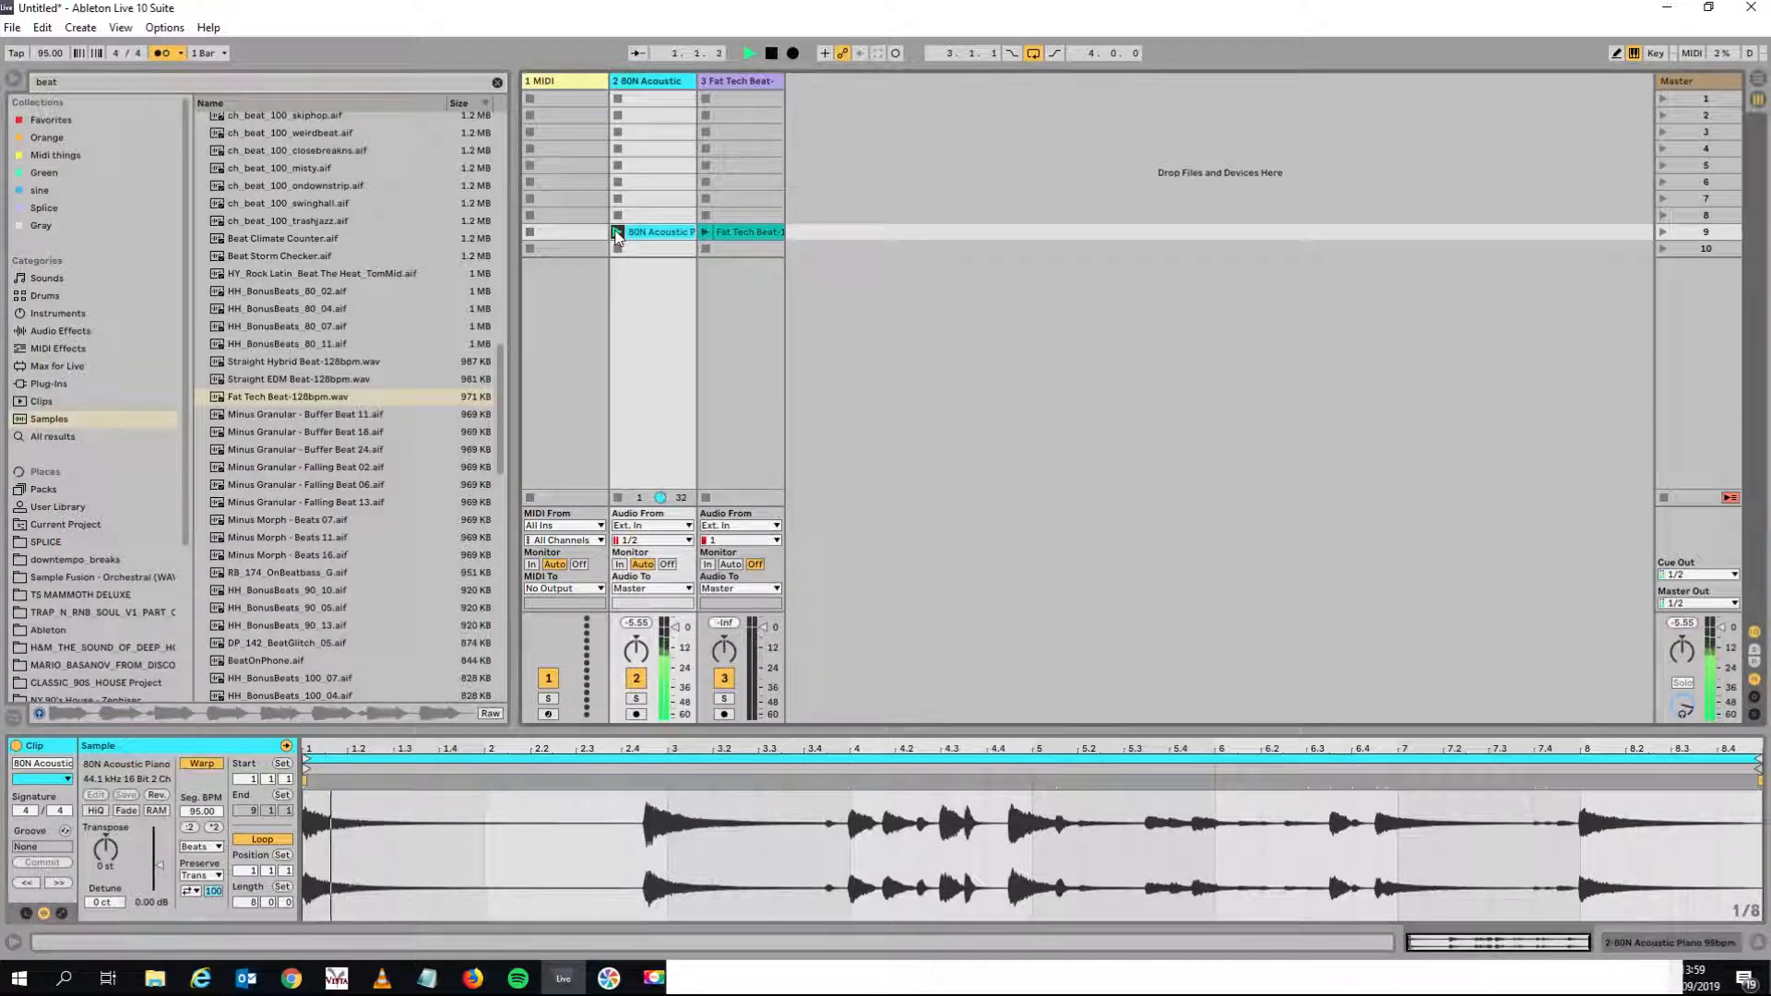
Review the Preserve options of the playing piano clip in Beats mode, leave them as they are, and stop playback.
left_click(202, 877)
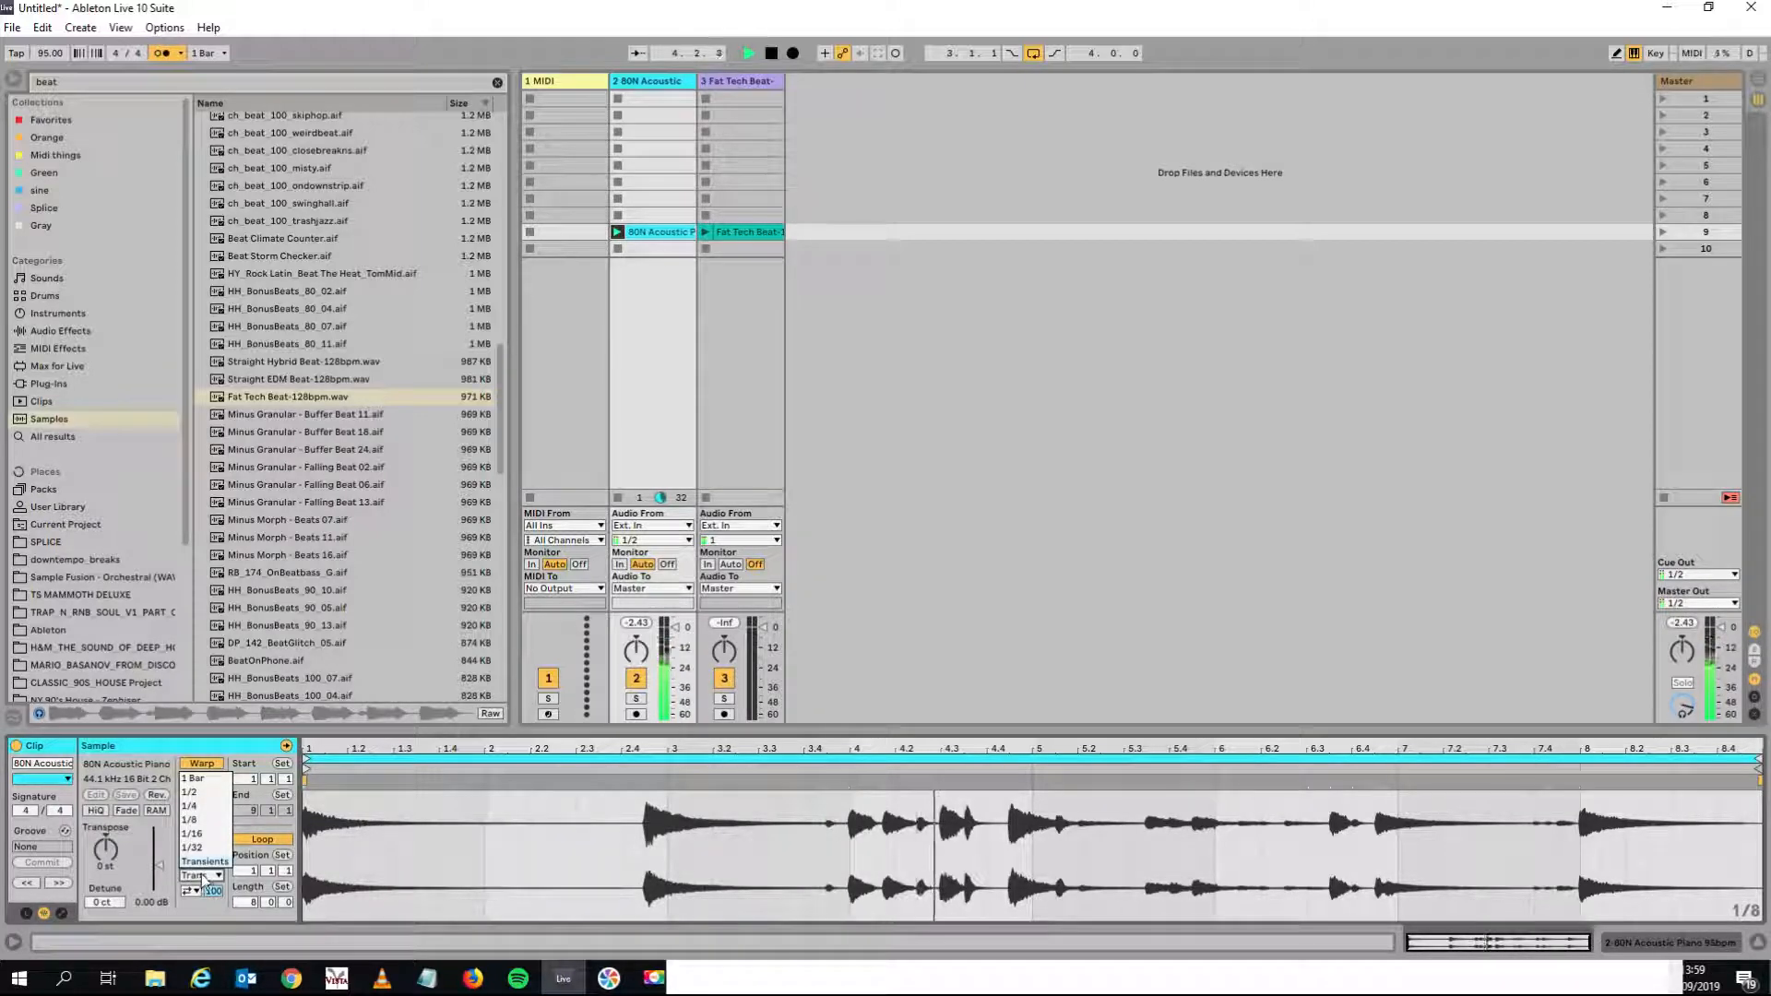
left_click(202, 876)
key("space")
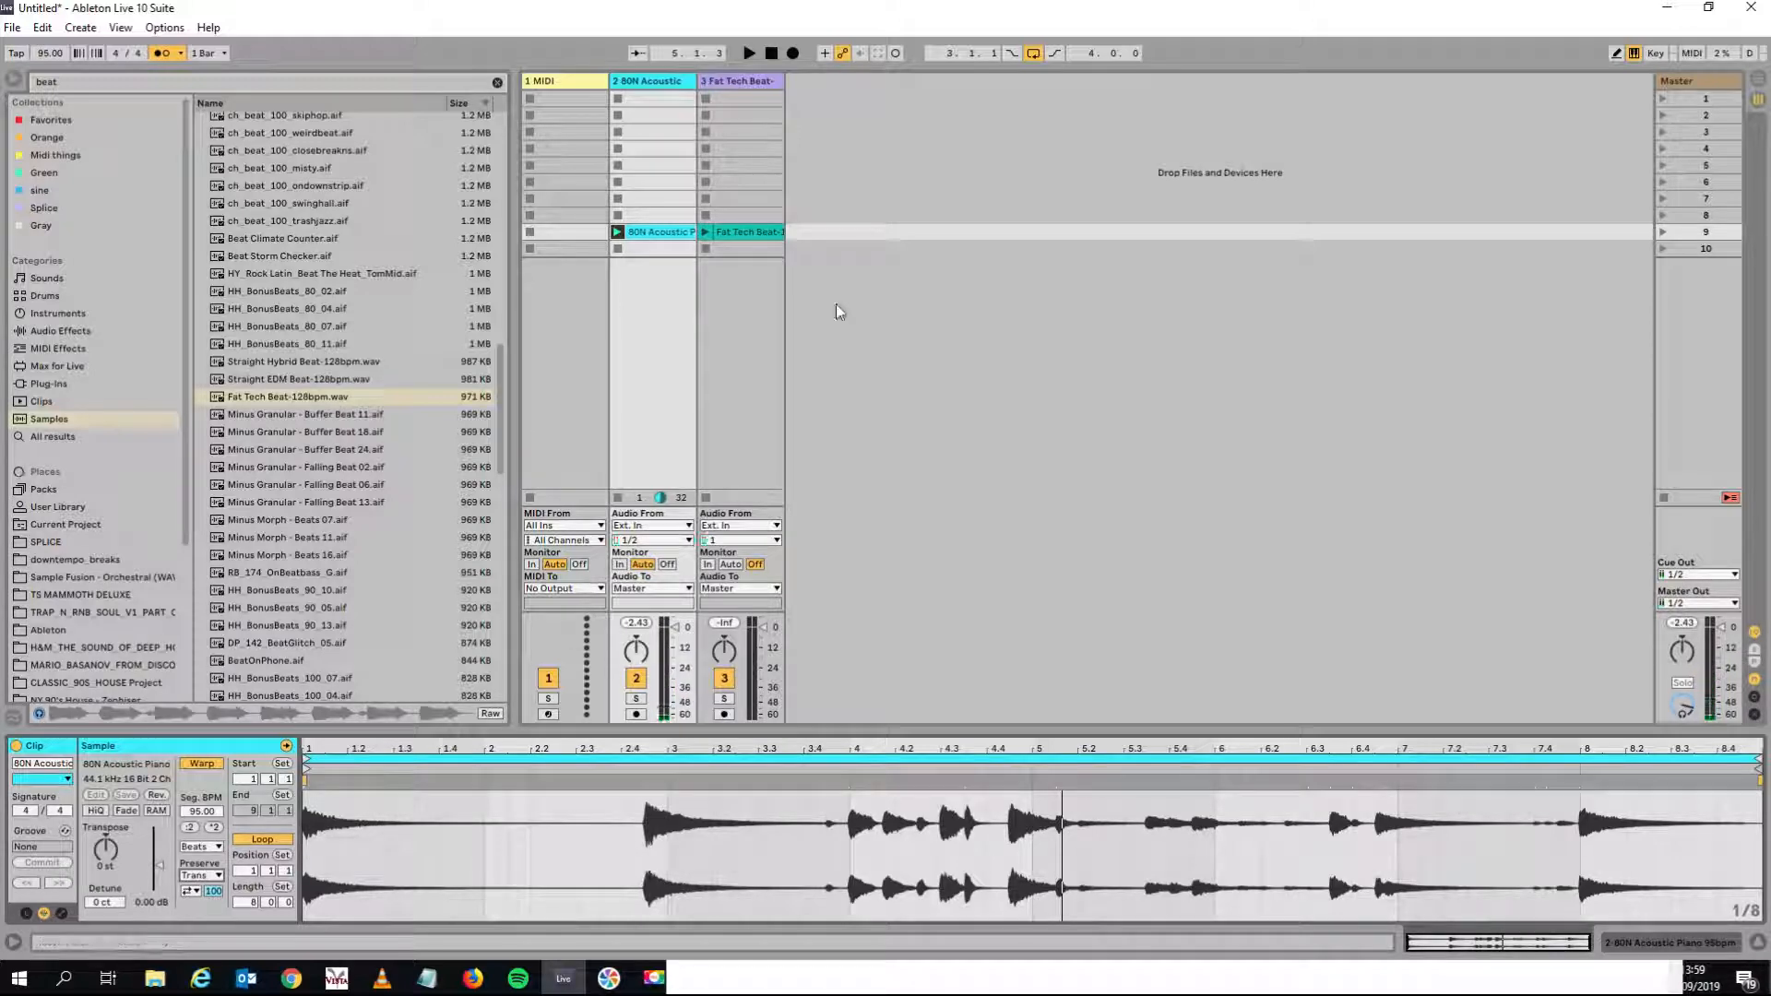
Set the piano clip's warp mode to Re-Pitch and the project tempo to 120 BPM, and launch the clip.
left_click(201, 849)
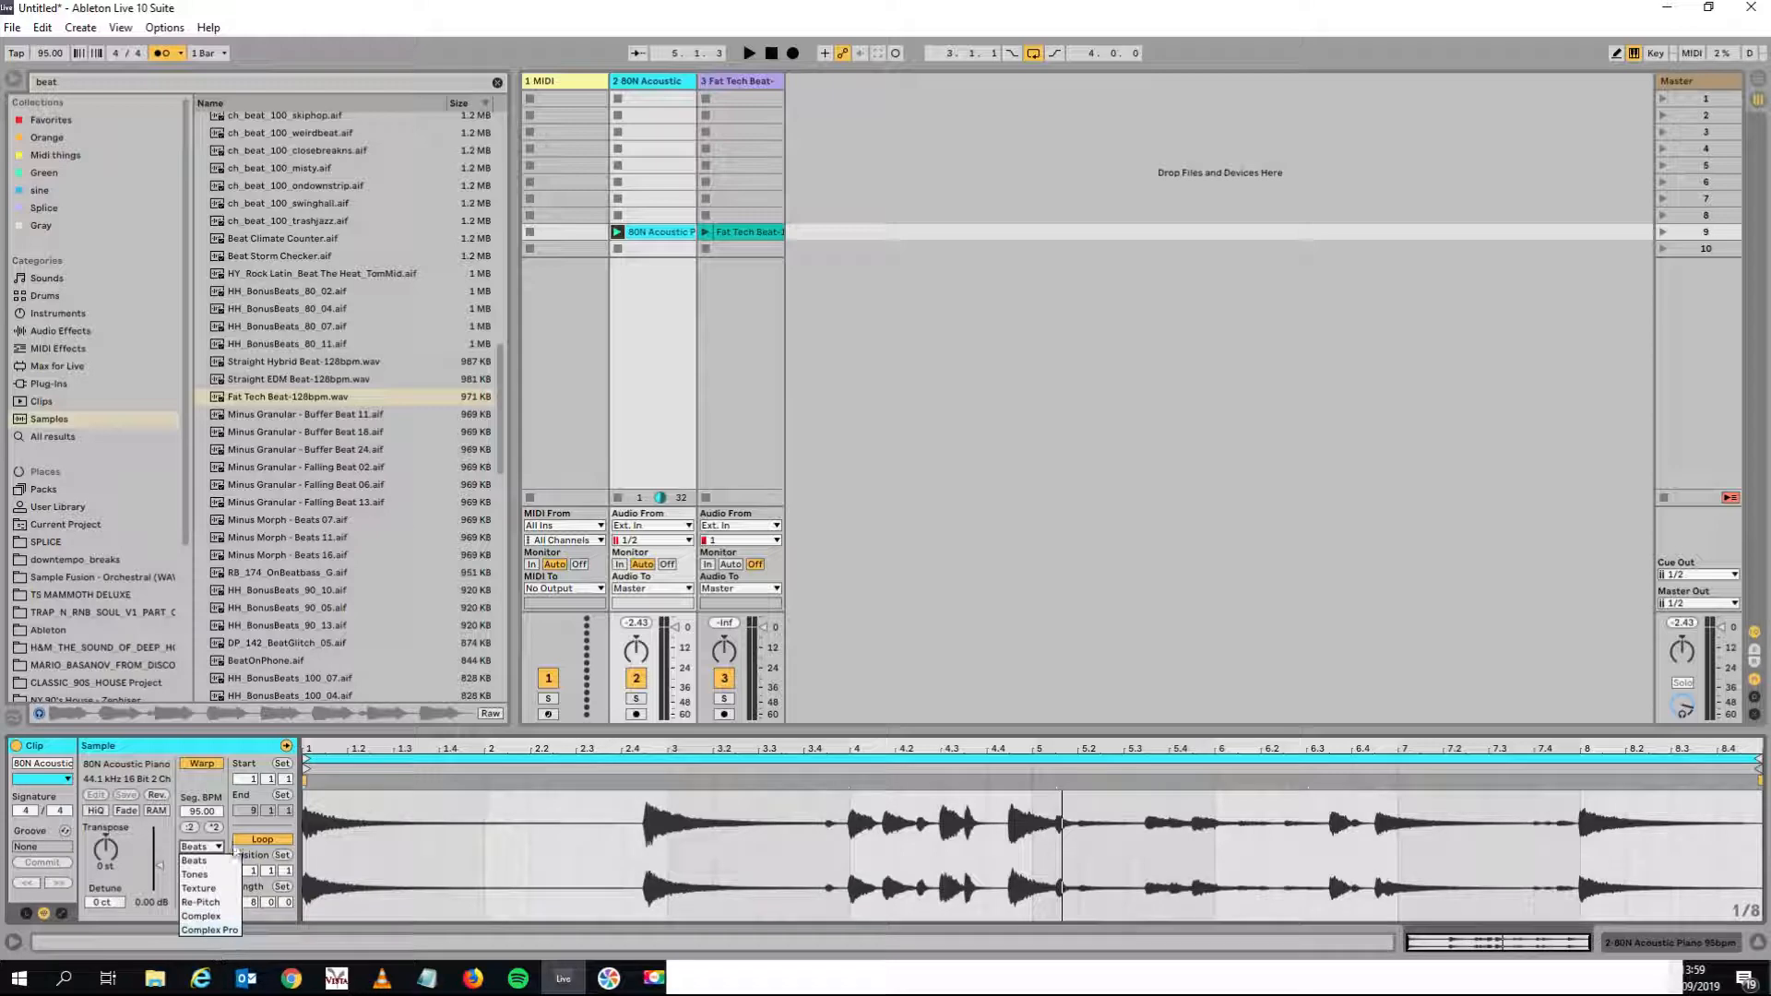
left_click(204, 904)
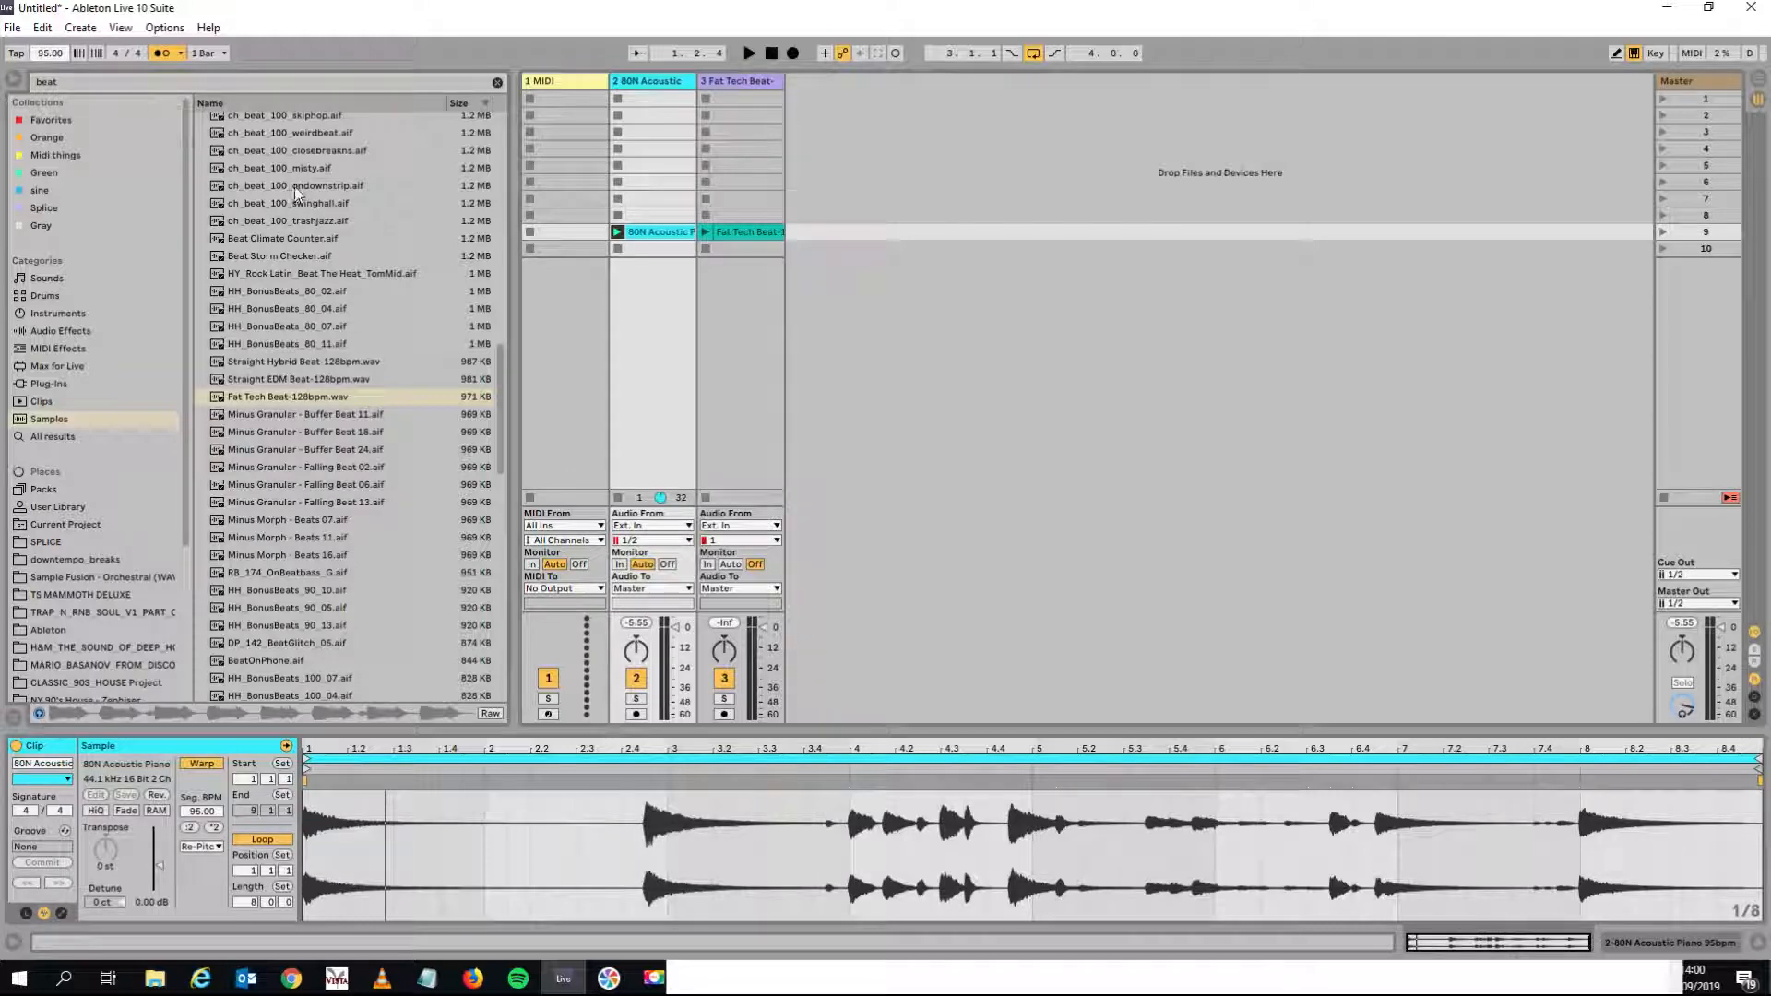
type("120")
key("Return")
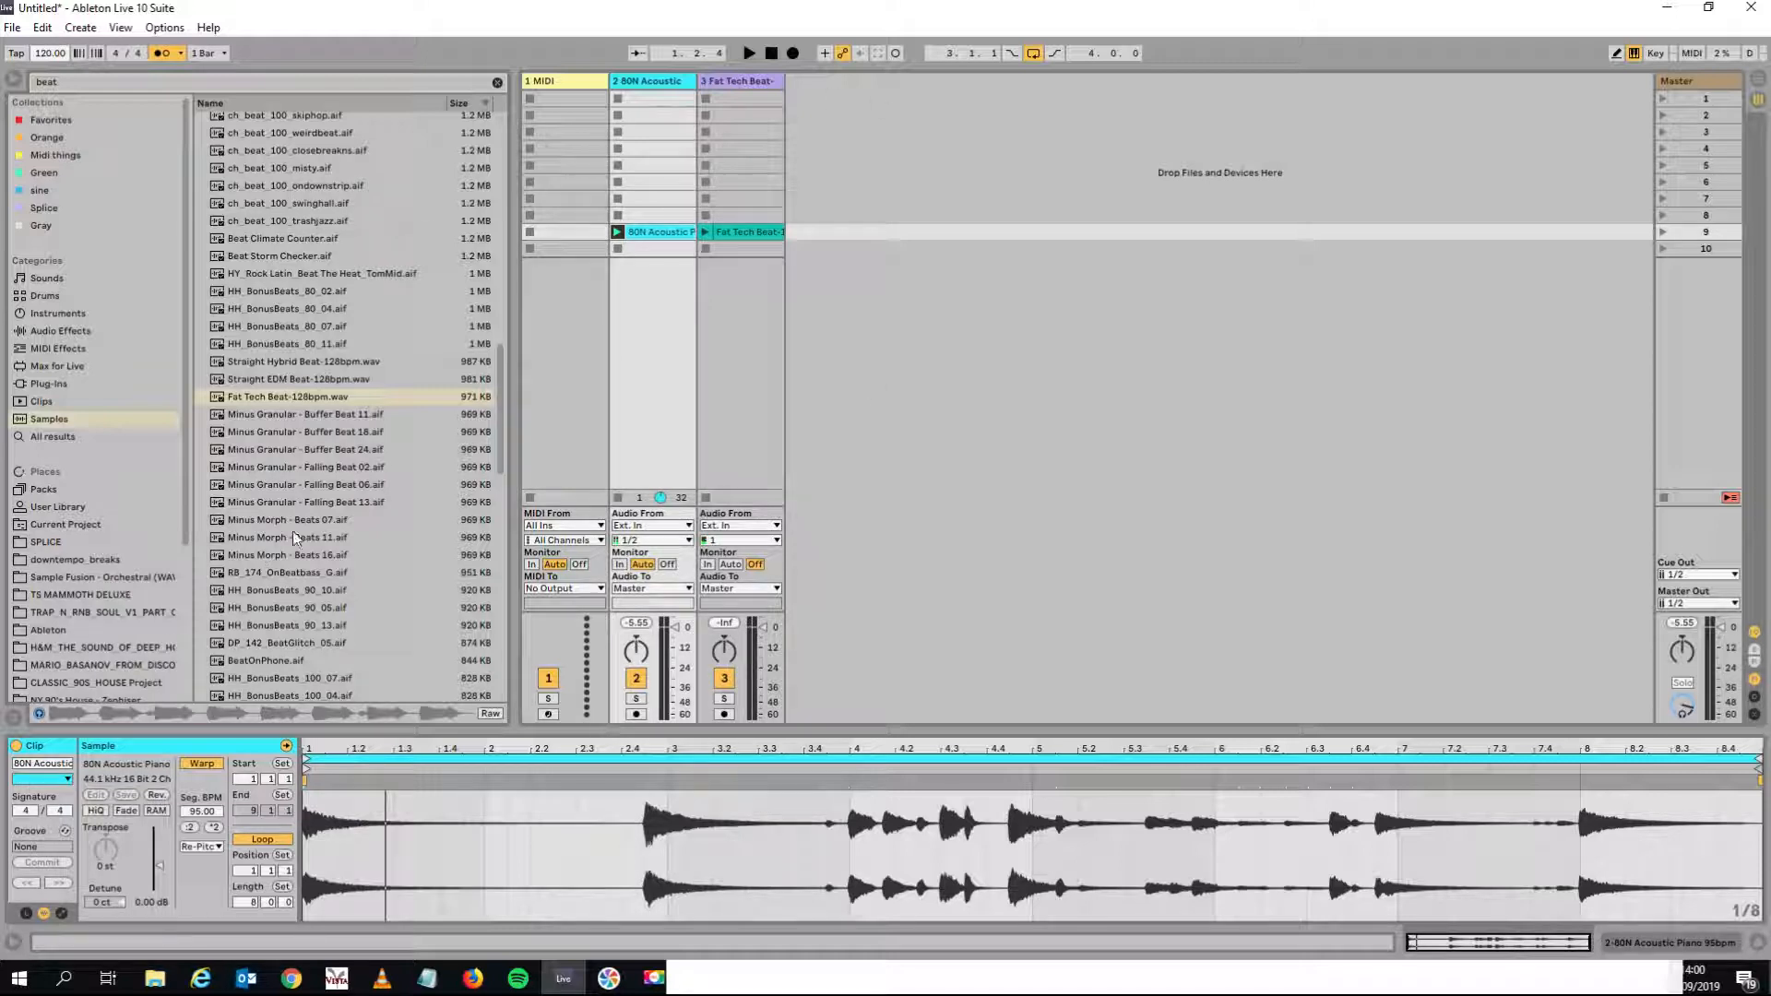
left_click(618, 233)
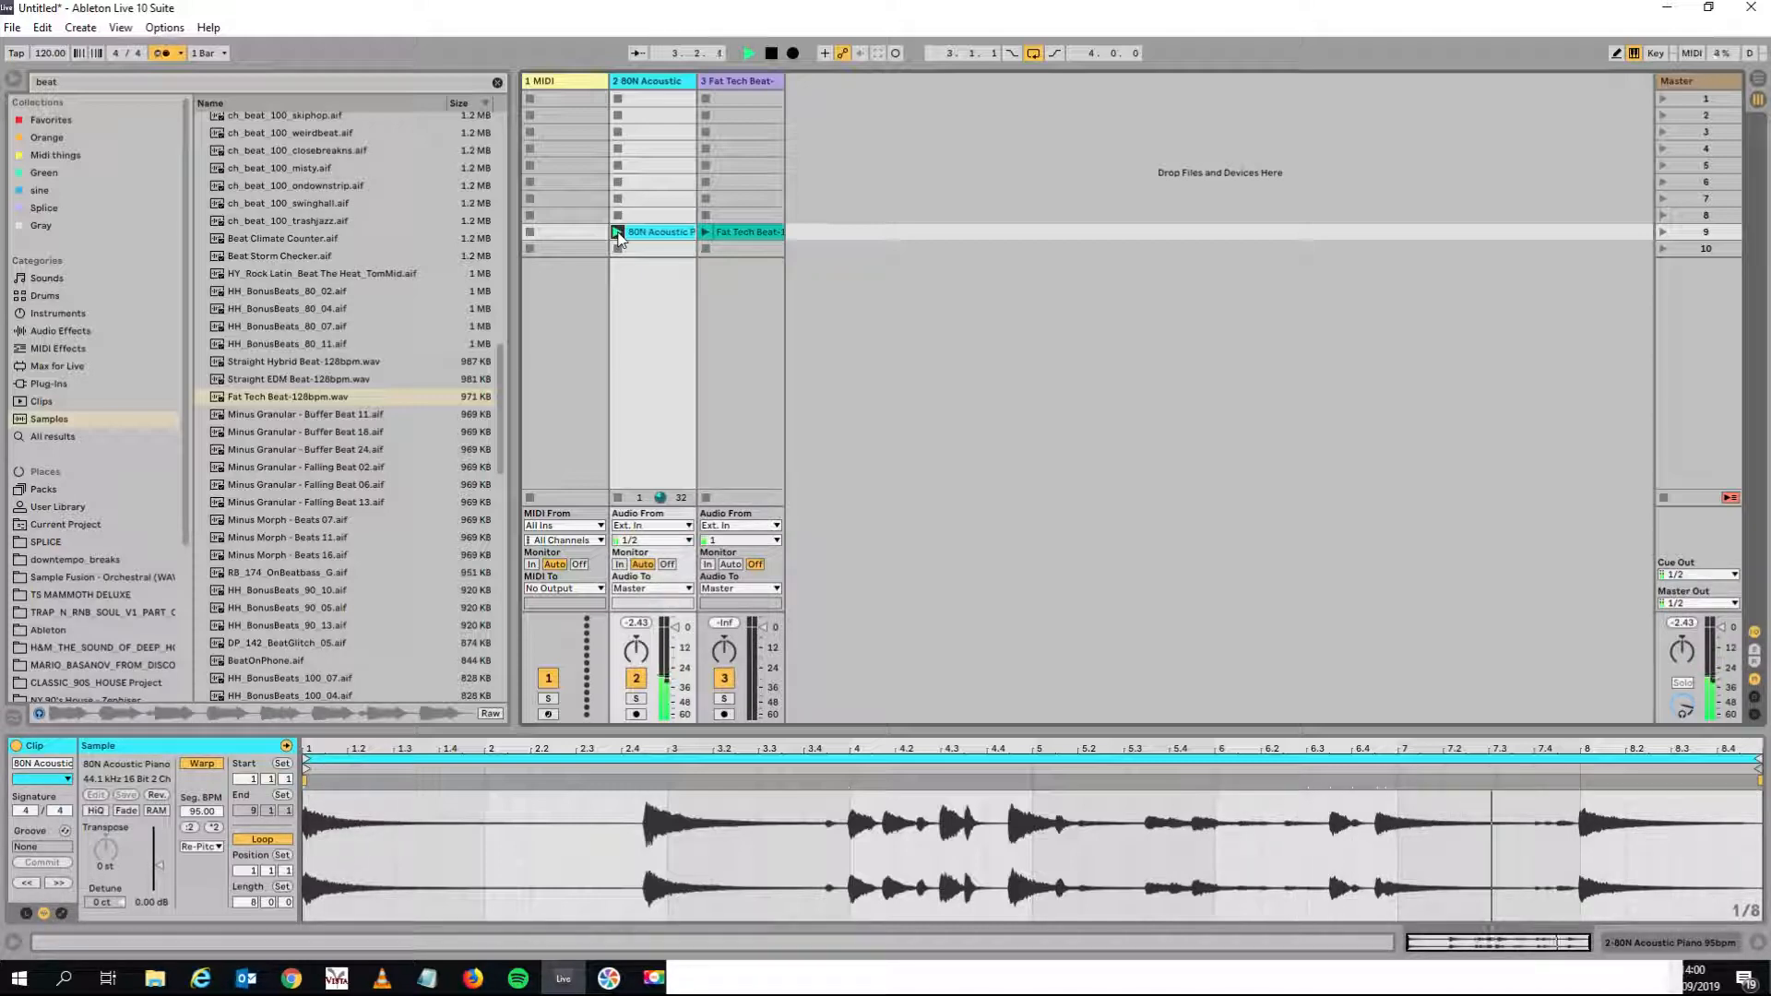
Compare the Complex and Complex Pro warp modes on the playing piano clip, and stop playback.
left_click(201, 847)
left_click(210, 915)
left_click(202, 847)
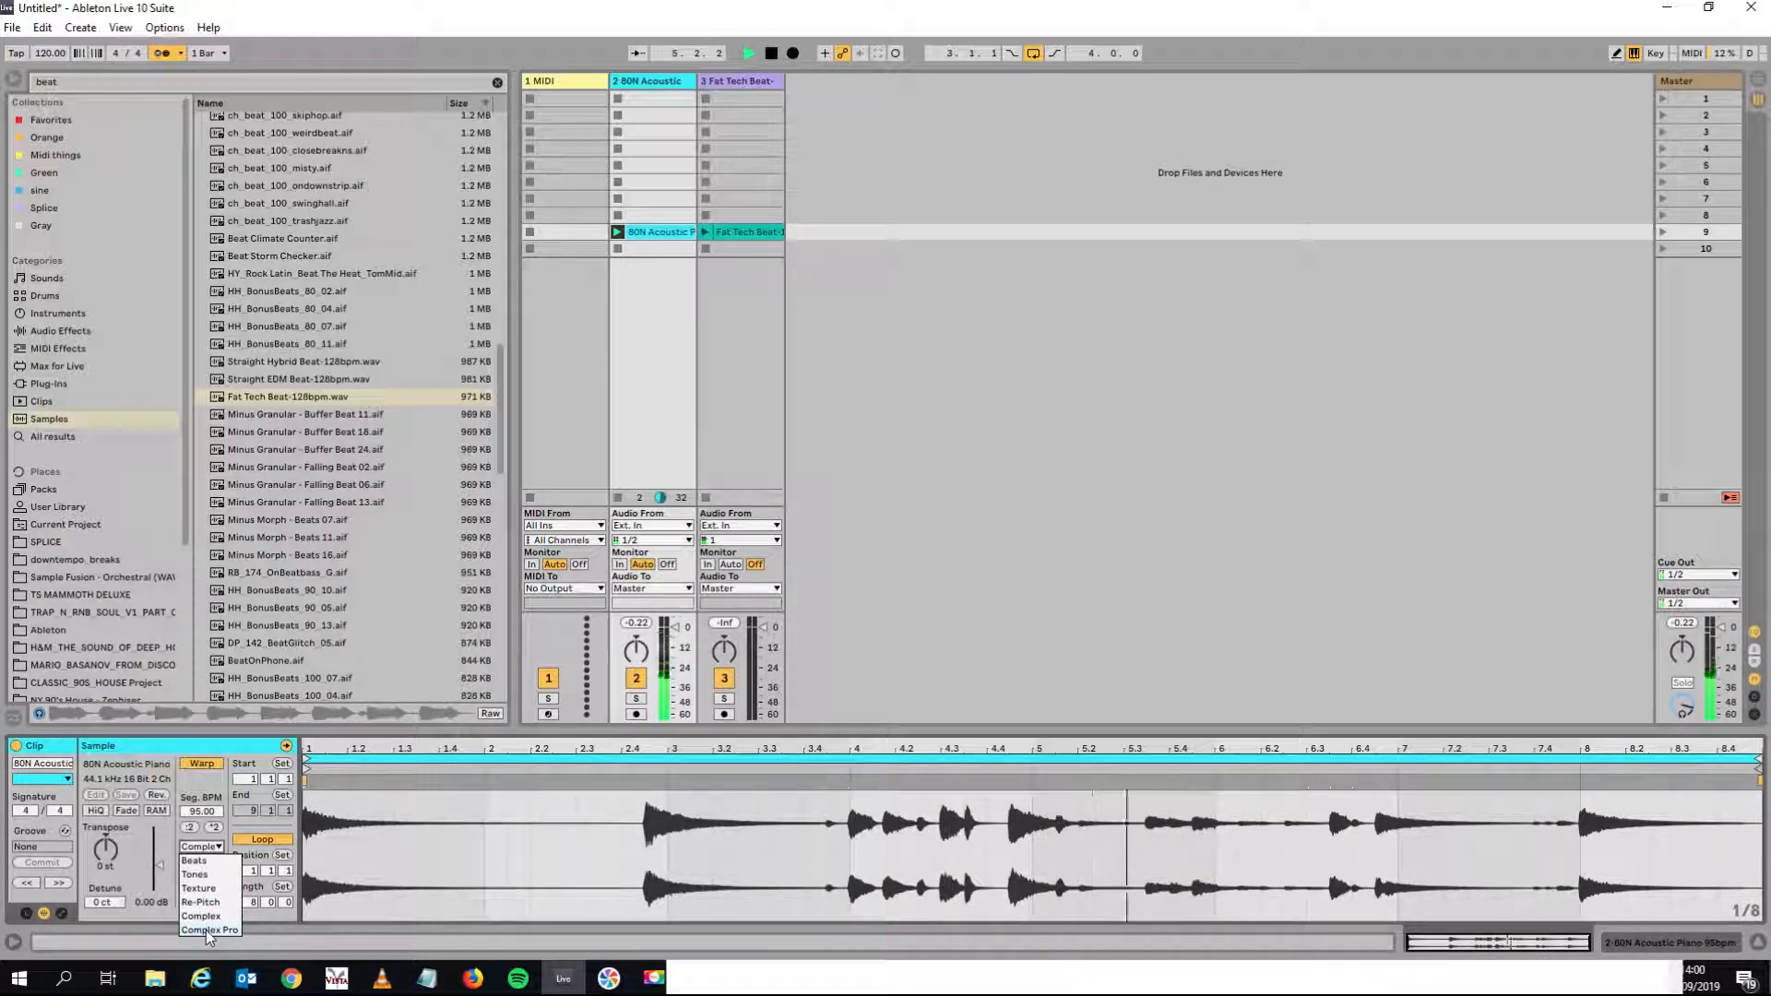
left_click(207, 930)
key("space")
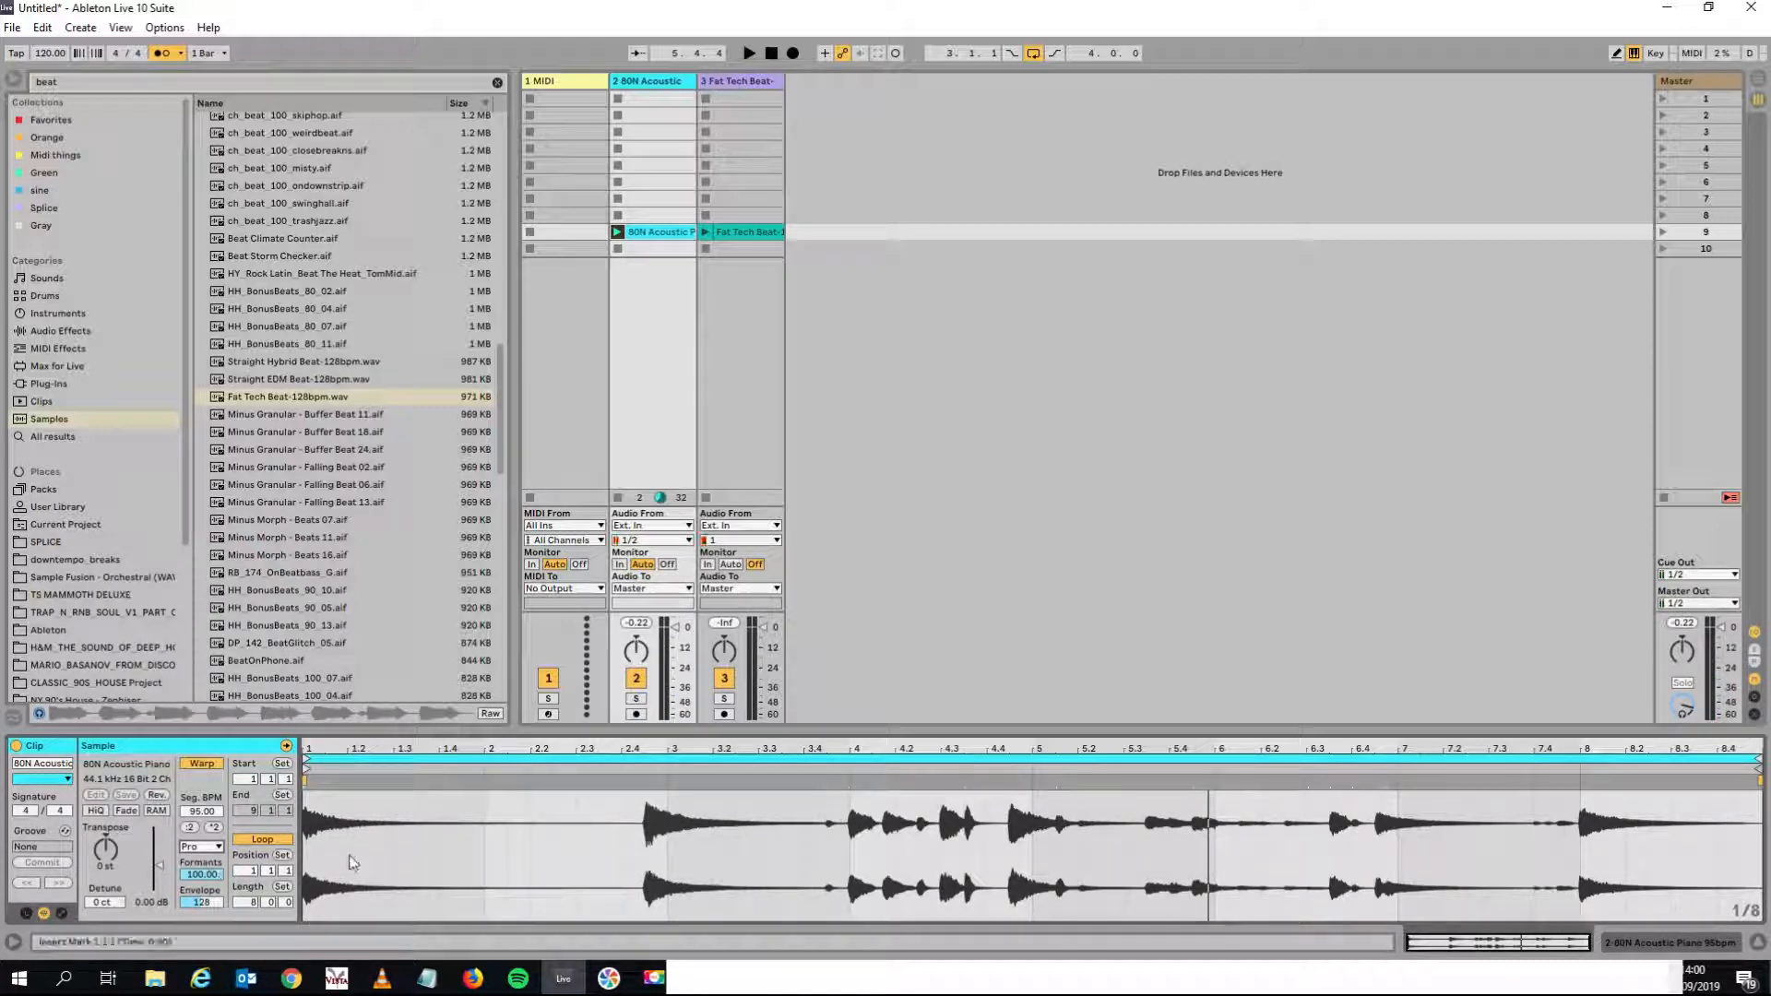
Play the piano clip in Complex Pro mode with Formants lowered to about 28.91 and Envelope to 54.
key("space")
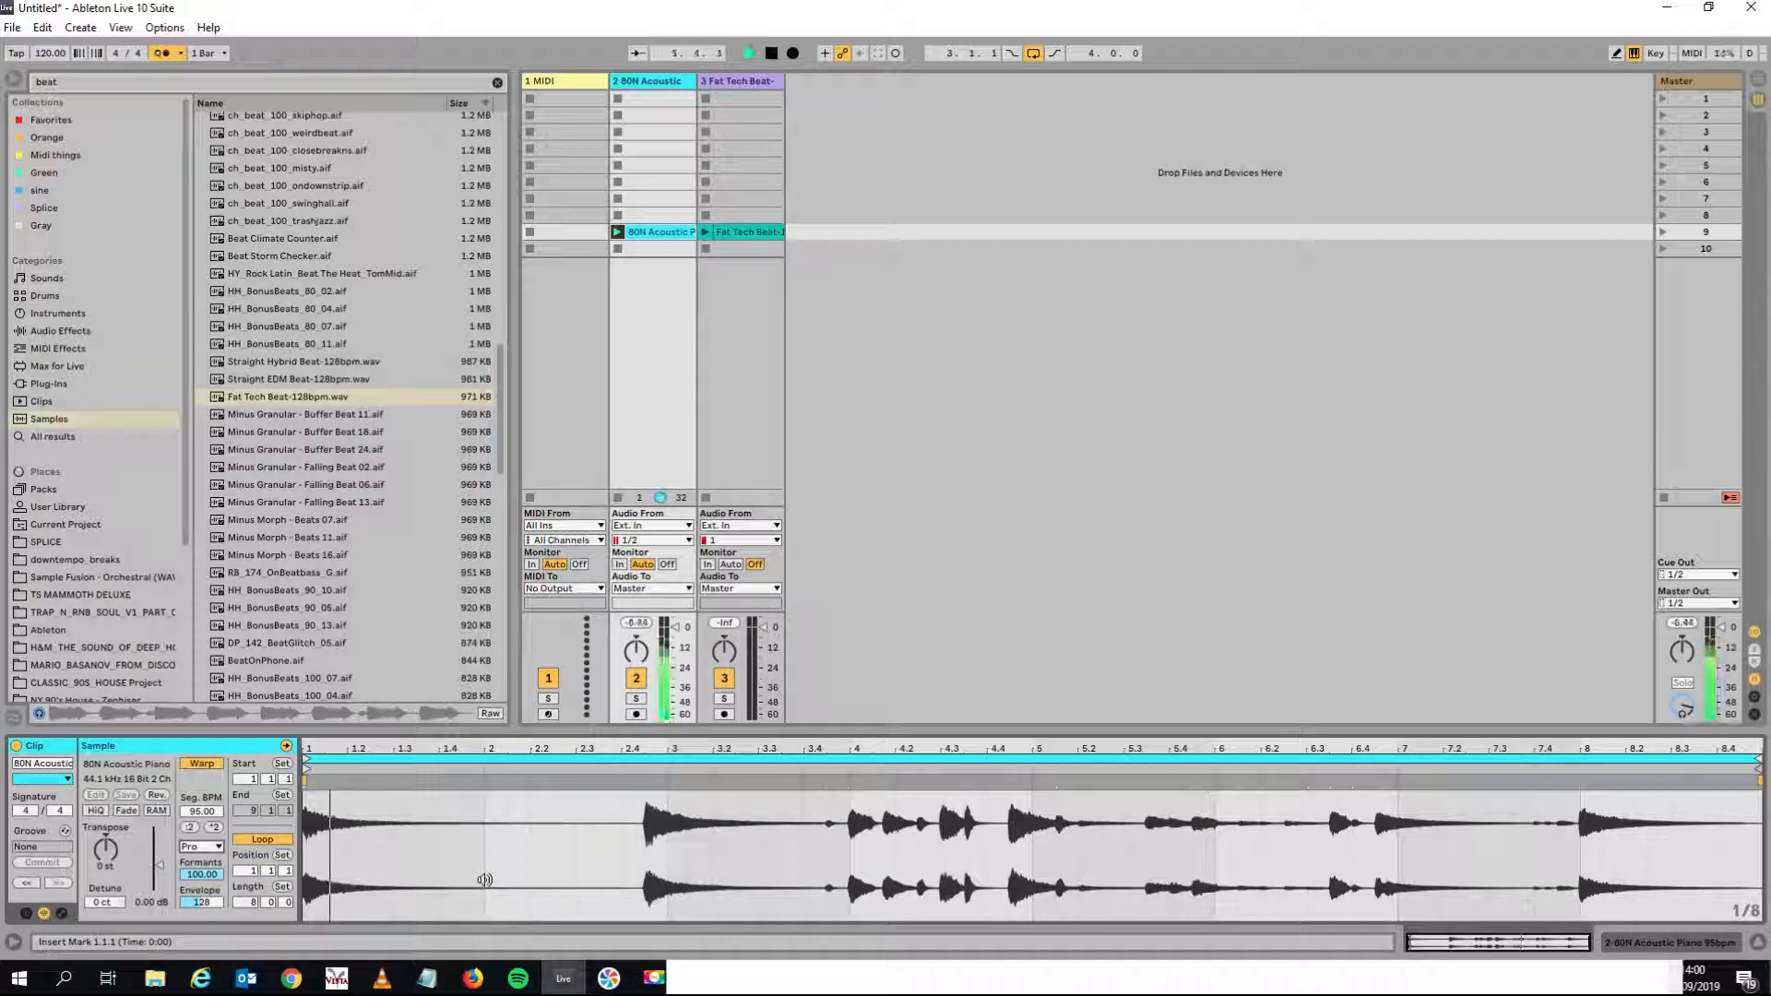
left_click_drag(214, 879, 211, 969)
key("space")
key("space")
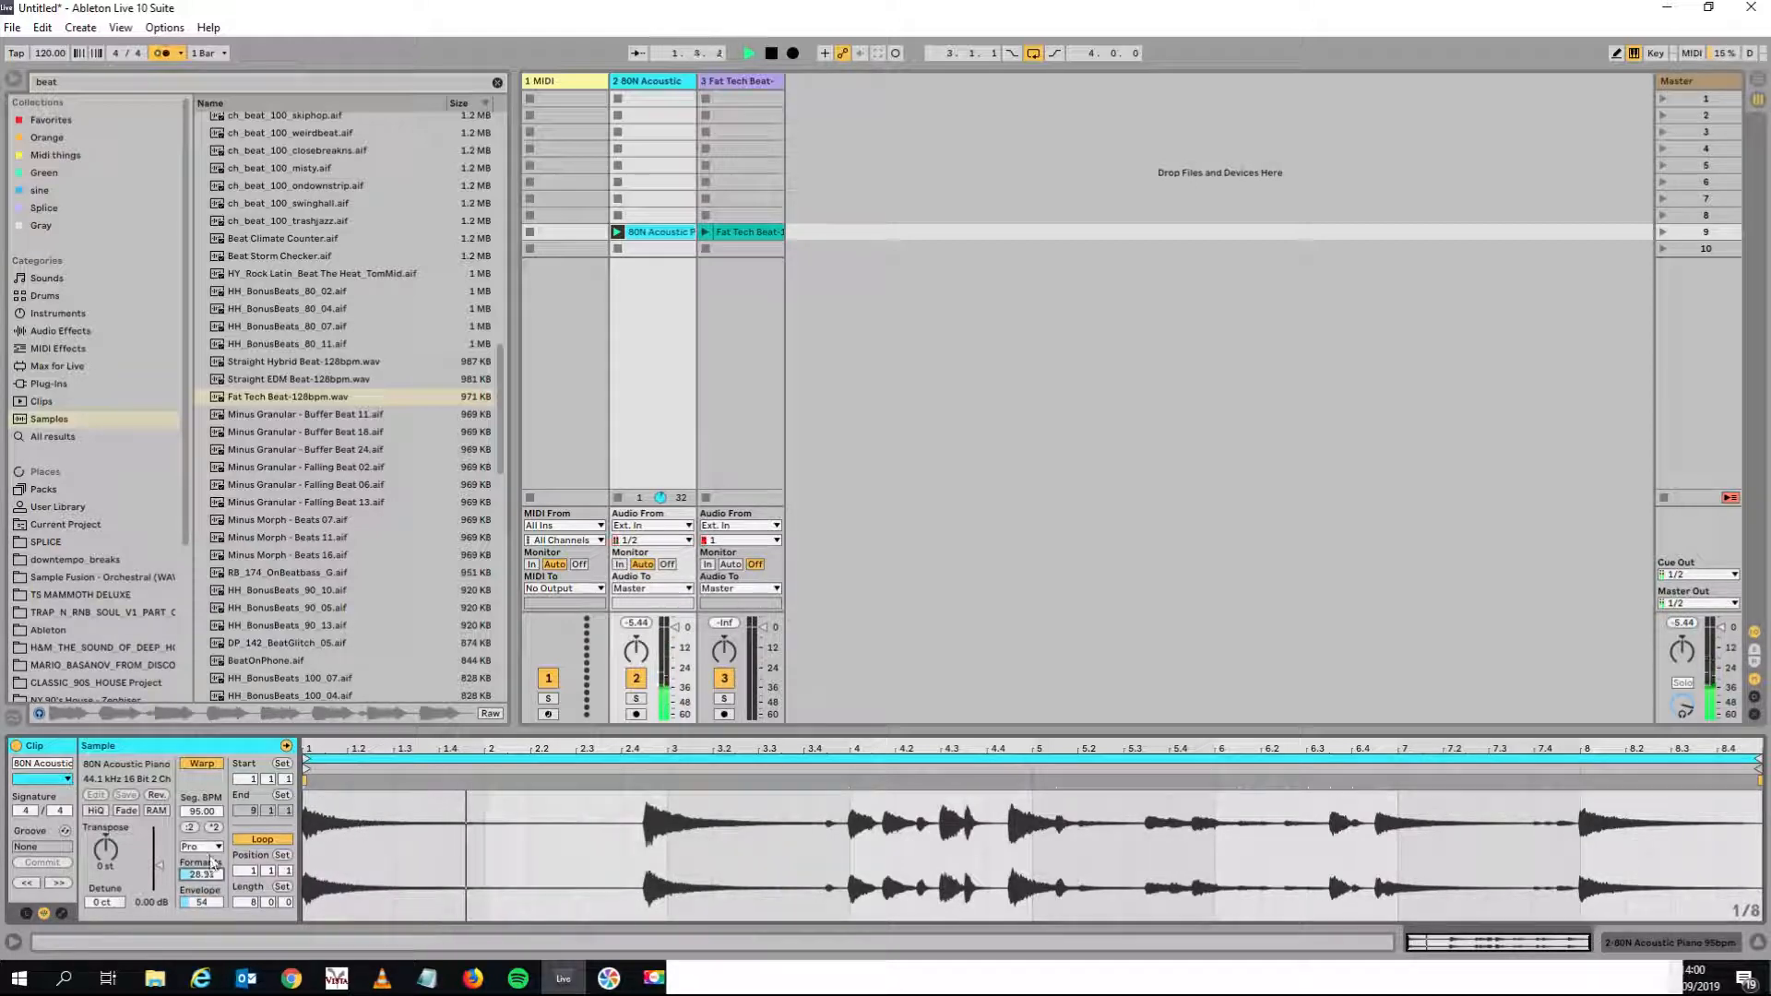
Switch the piano clip's warp mode to Tones and vary its grain size during playback, ending at about 60.89.
left_click(201, 846)
left_click(194, 873)
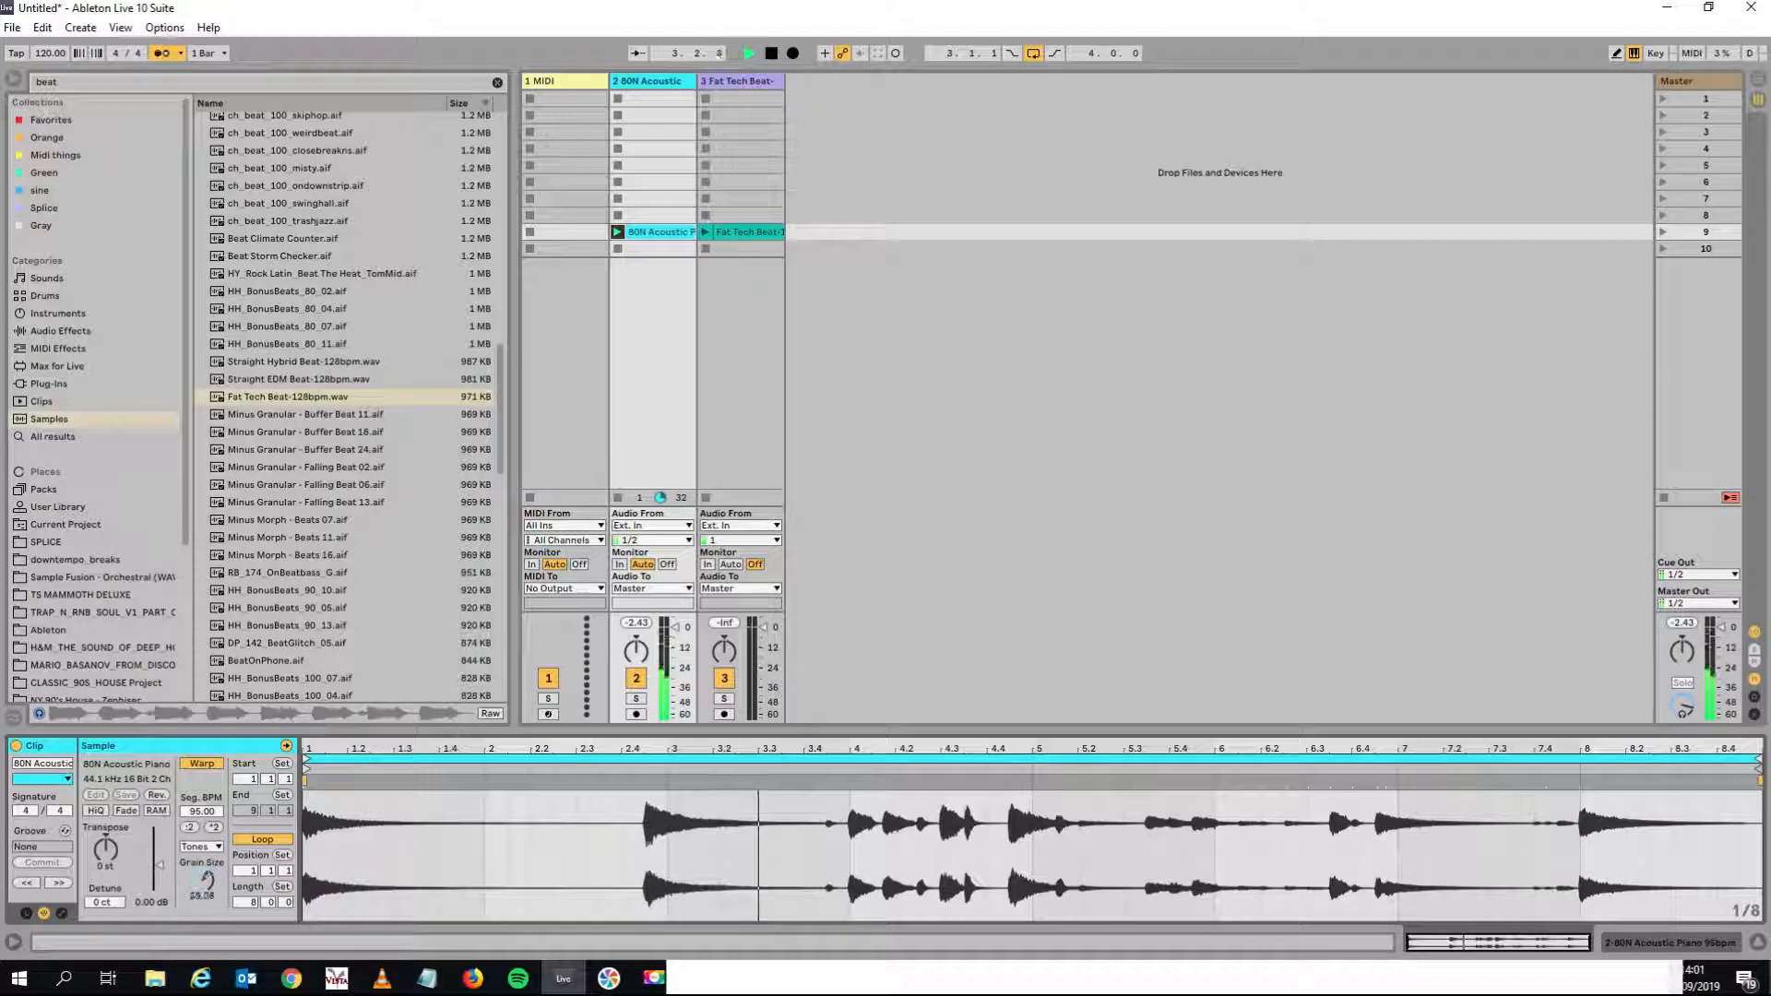
mouse_move(201, 879)
left_mouse_down()
mouse_move(201, 939)
mouse_move(201, 864)
left_mouse_up()
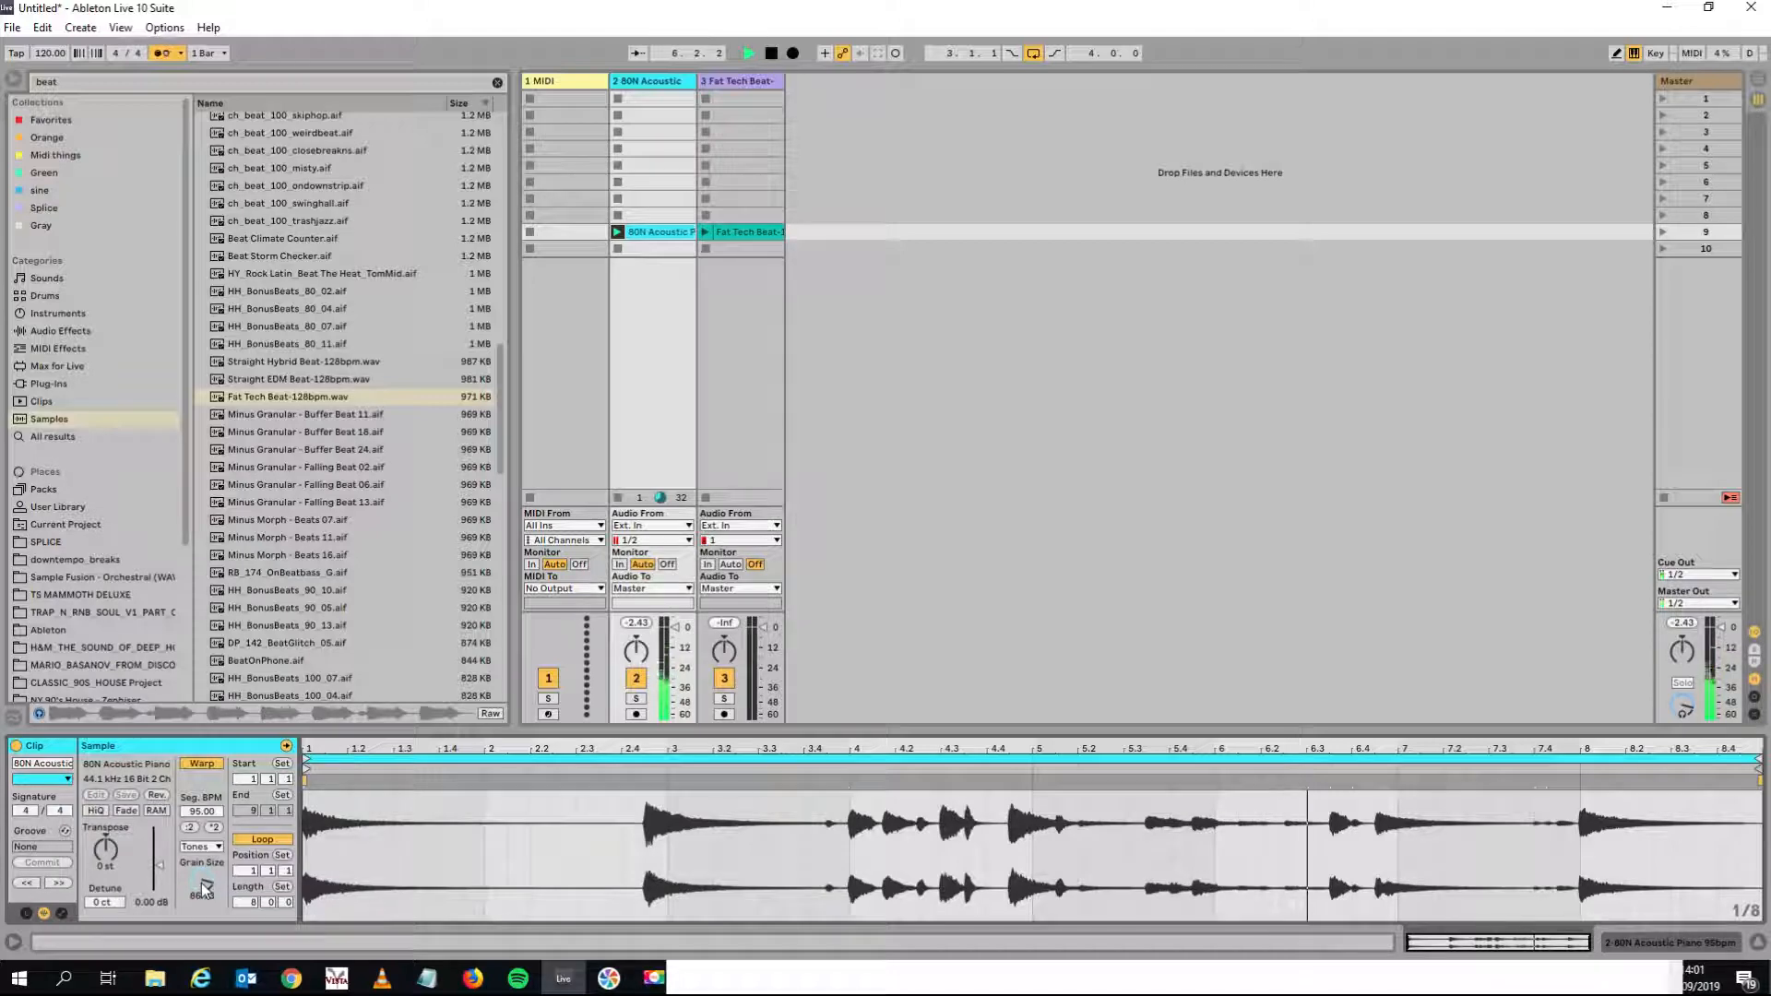
left_click_drag(202, 884, 202, 880)
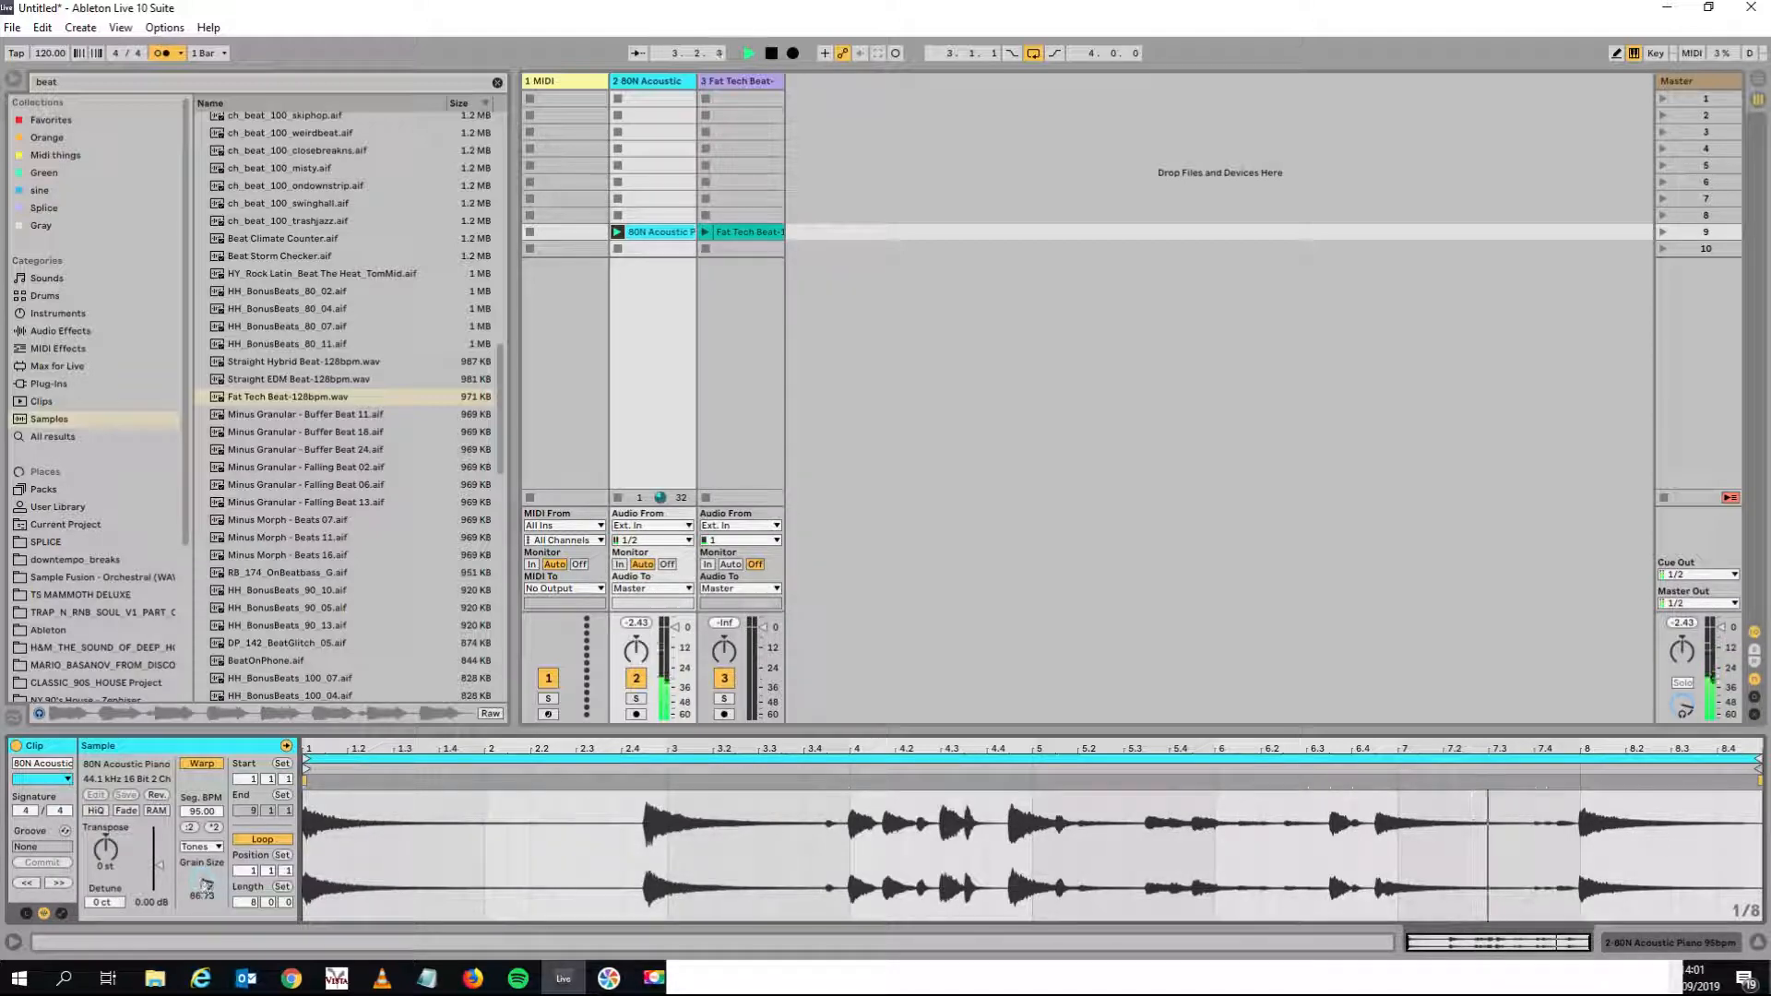
key("space")
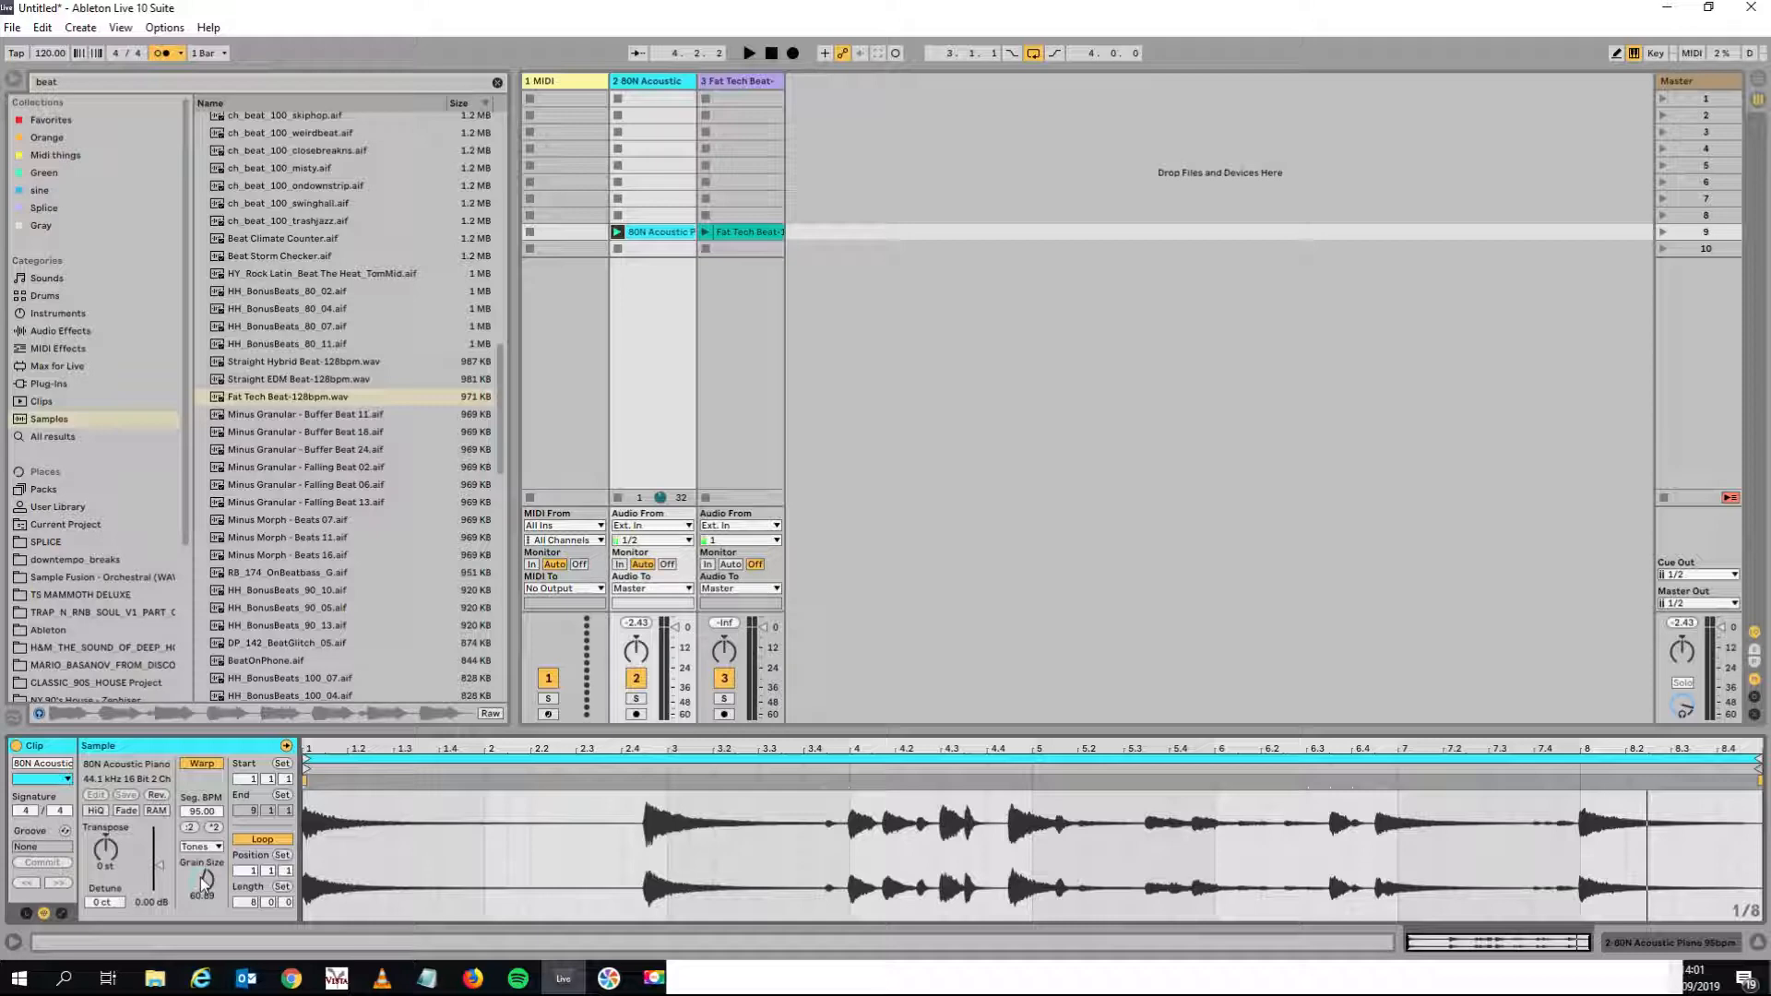
Audition the piano clip in Texture warp mode with grain size raised to about 108.03 and Flux to about 55.72.
left_click(199, 847)
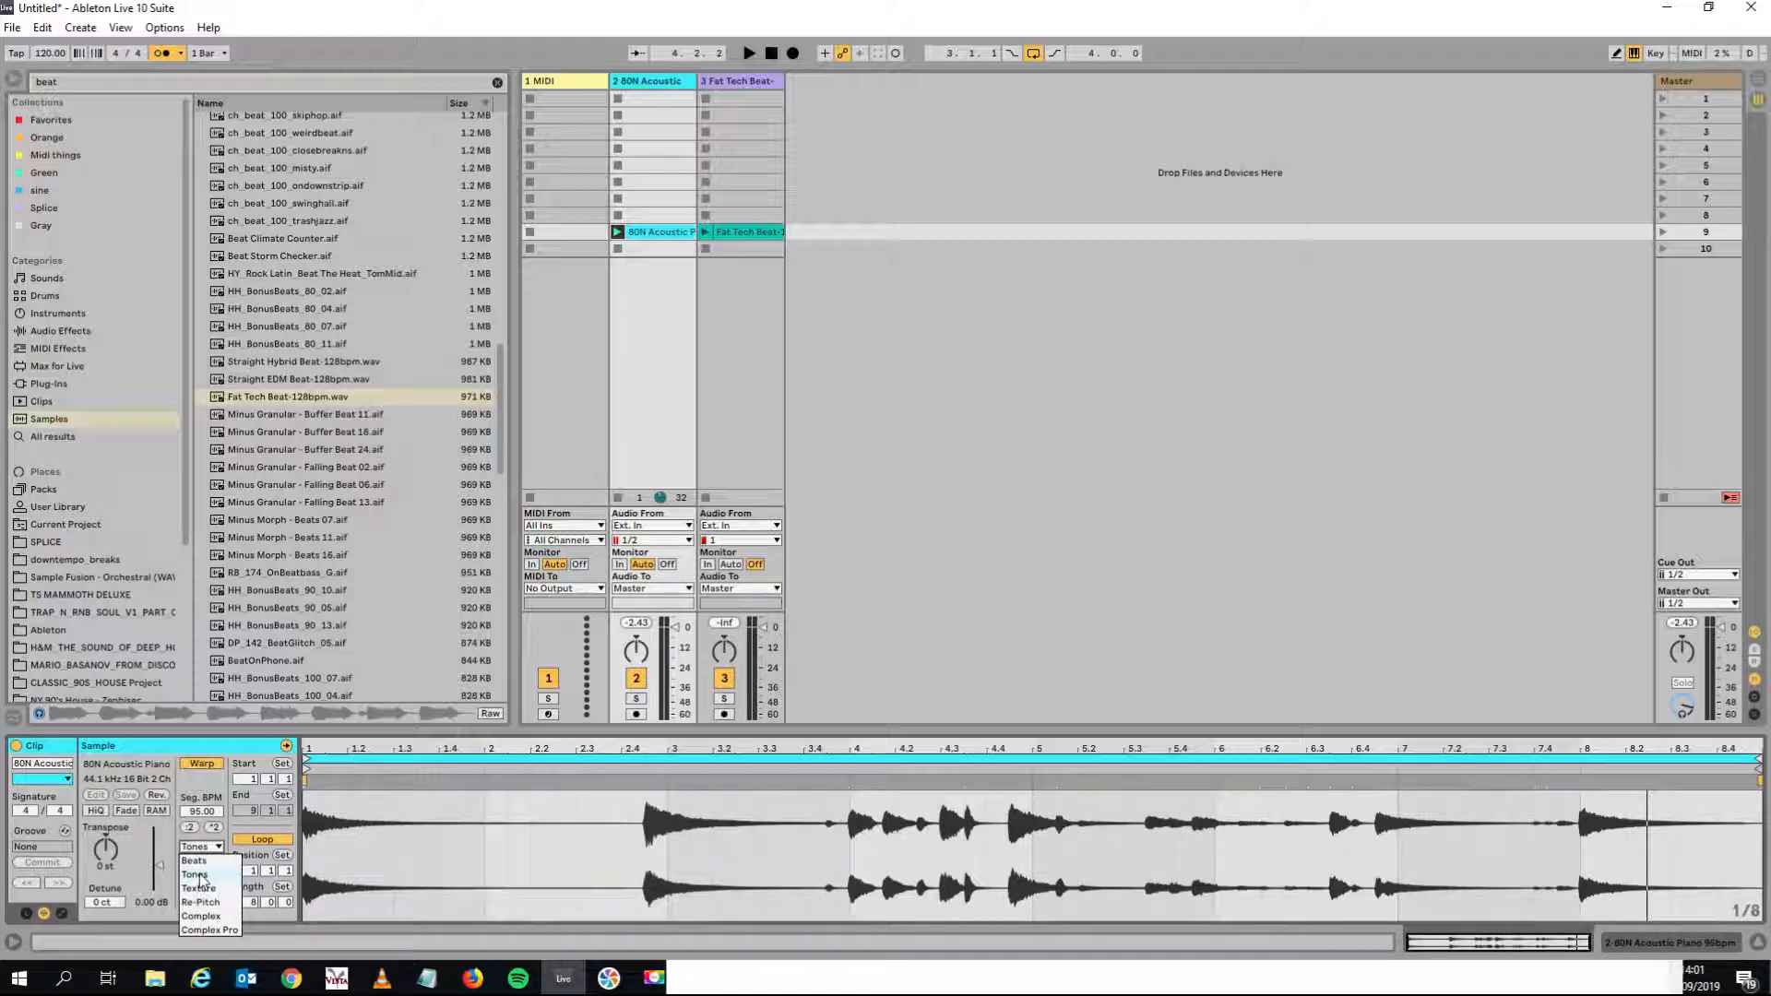
left_click(216, 889)
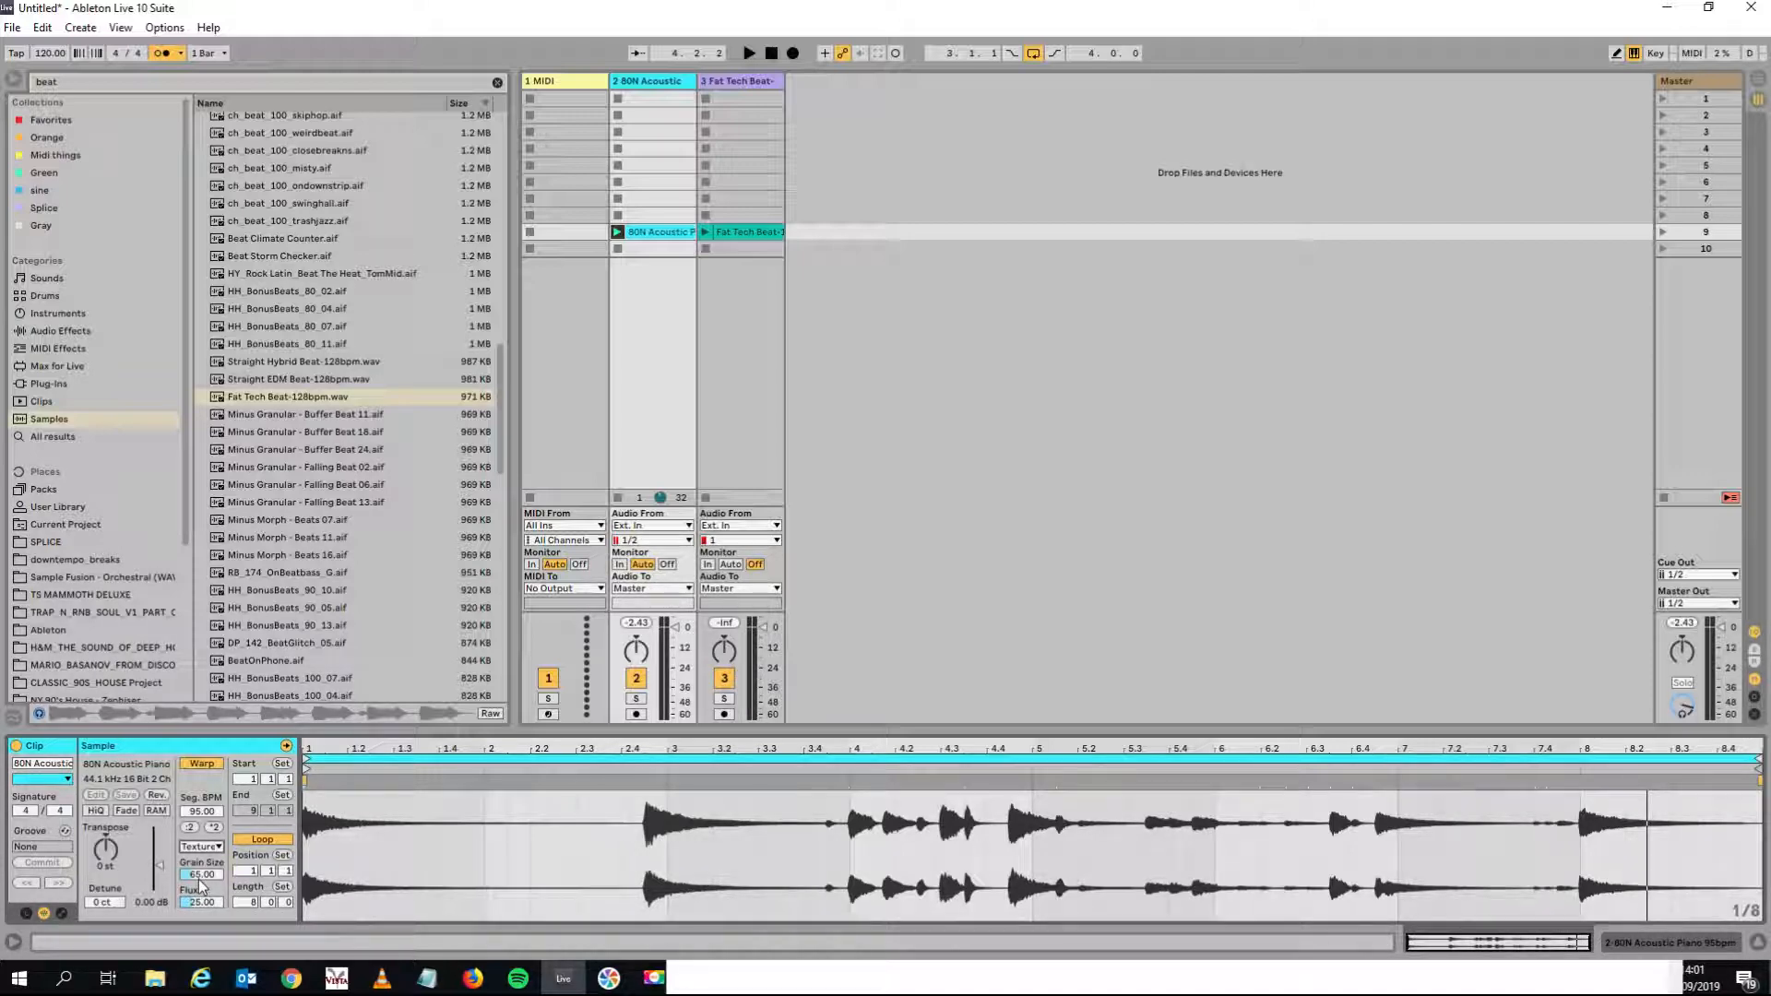
key("space")
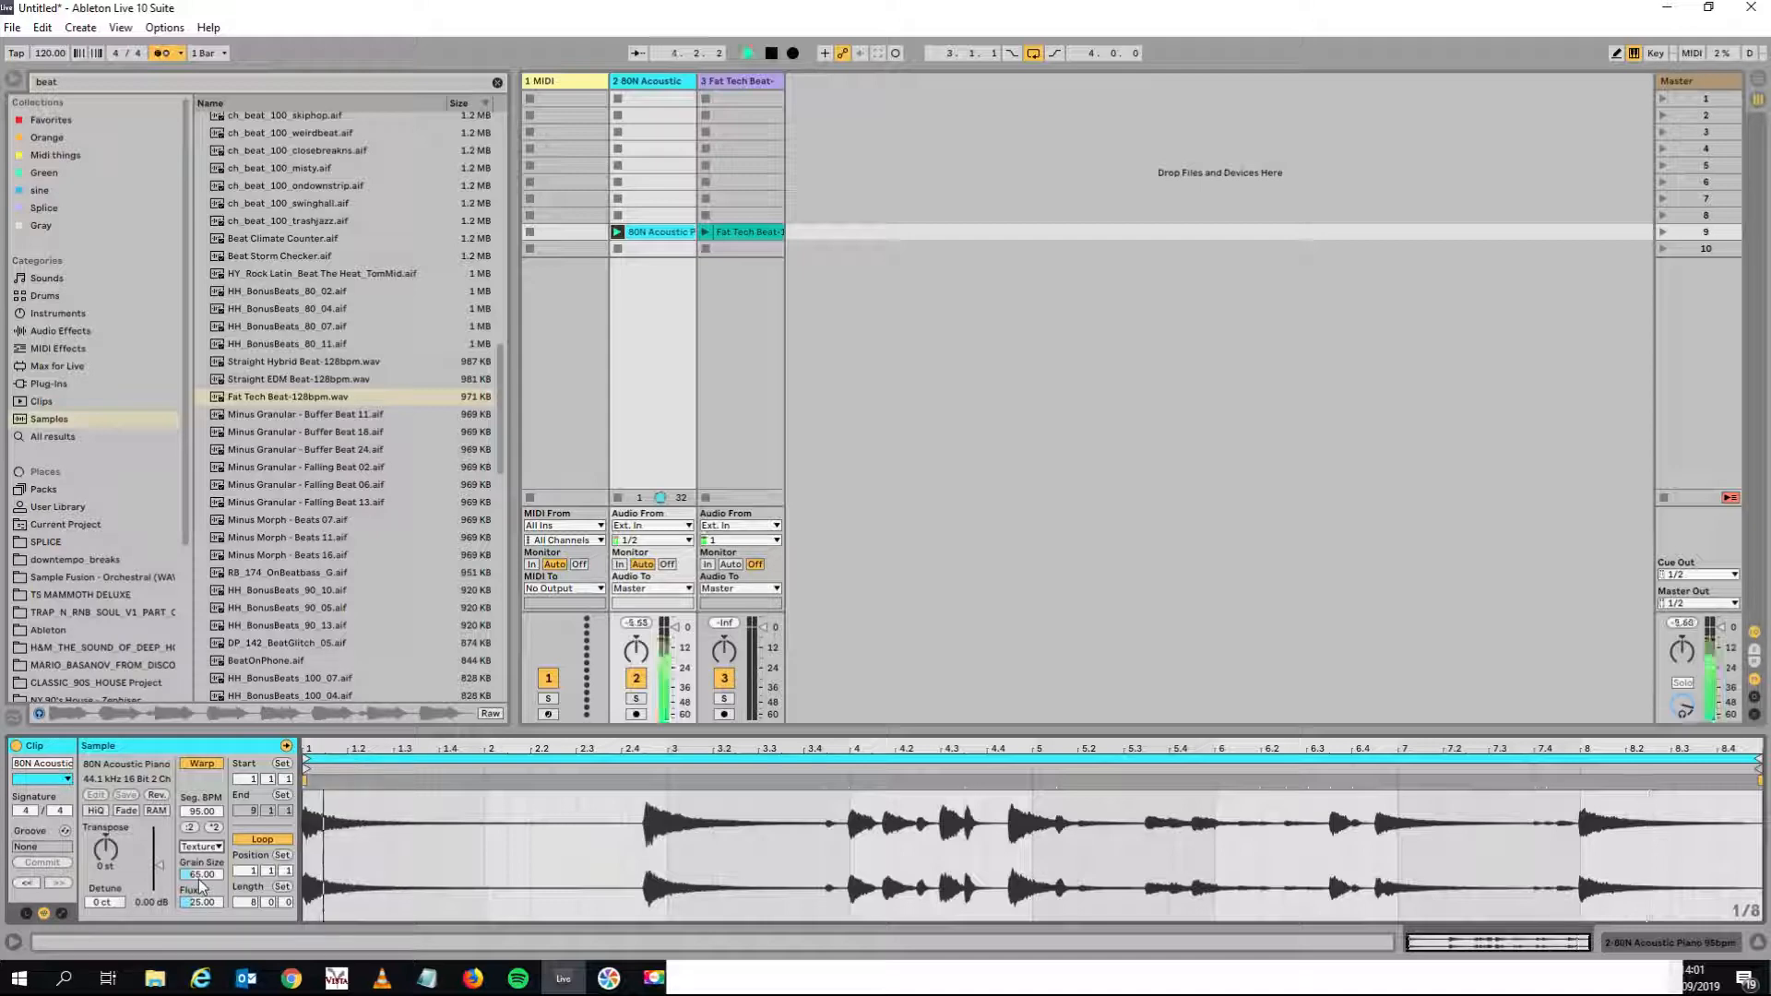
mouse_move(199, 874)
left_mouse_down()
mouse_move(197, 858)
mouse_move(204, 906)
left_mouse_up()
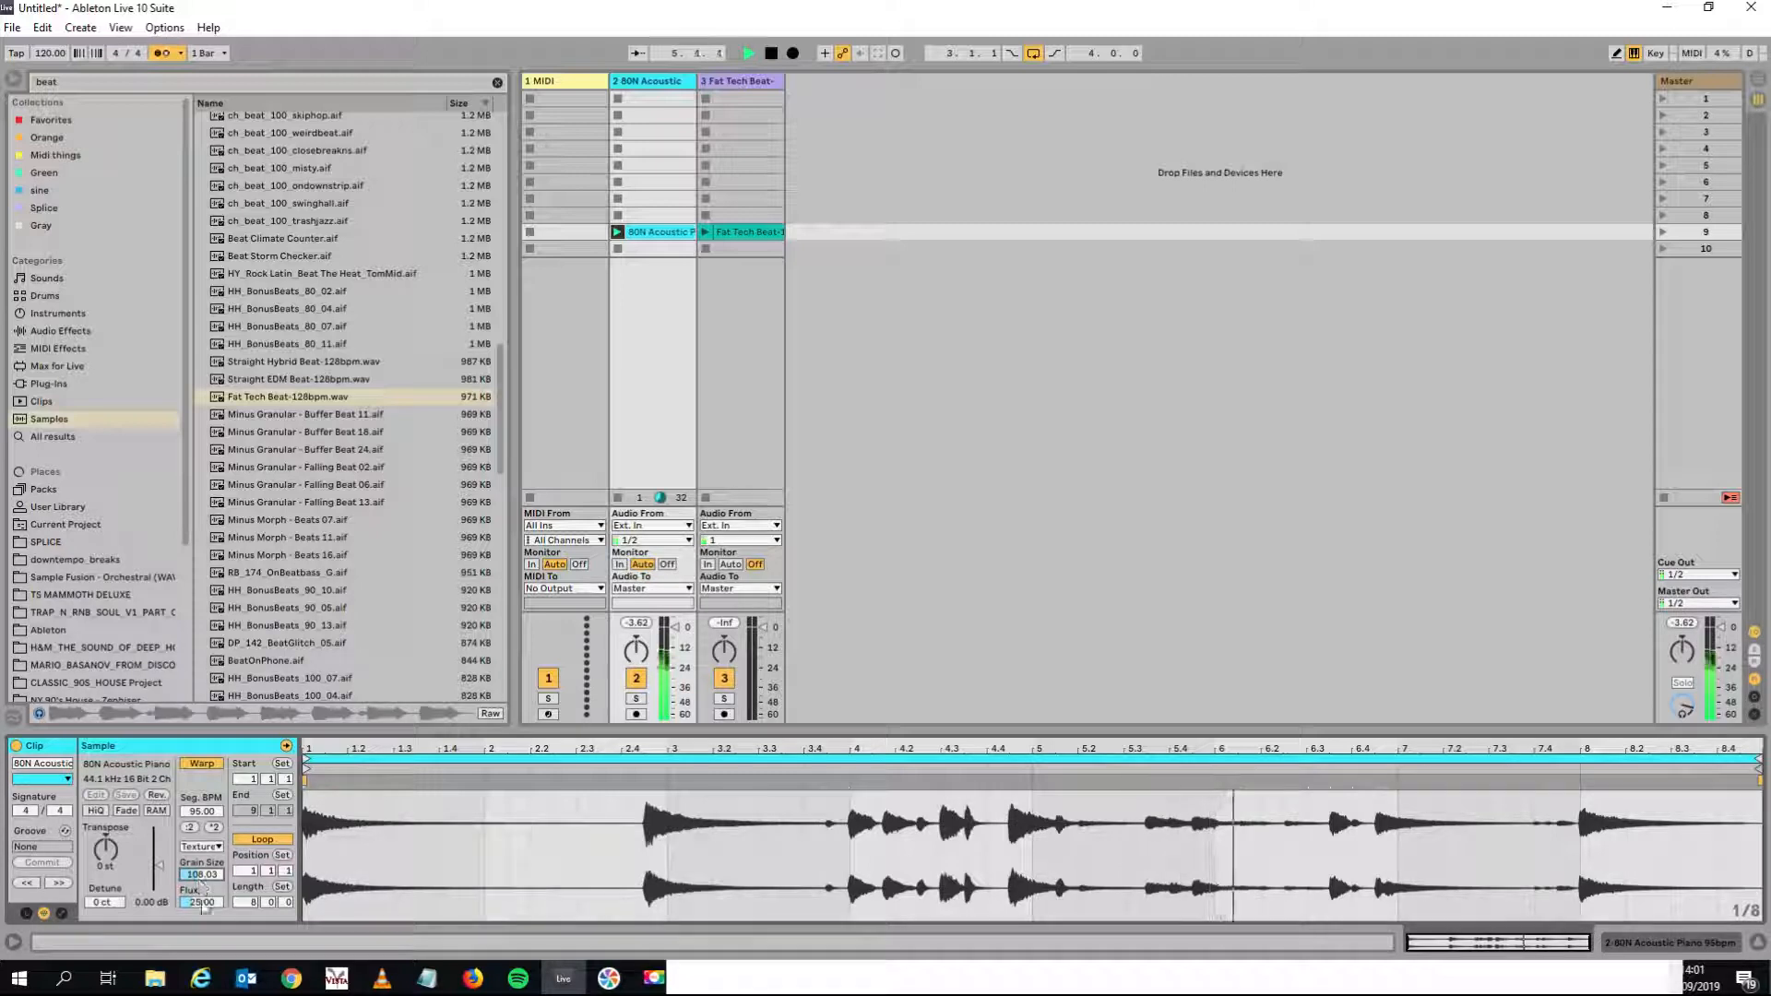
left_click_drag(204, 906, 204, 908)
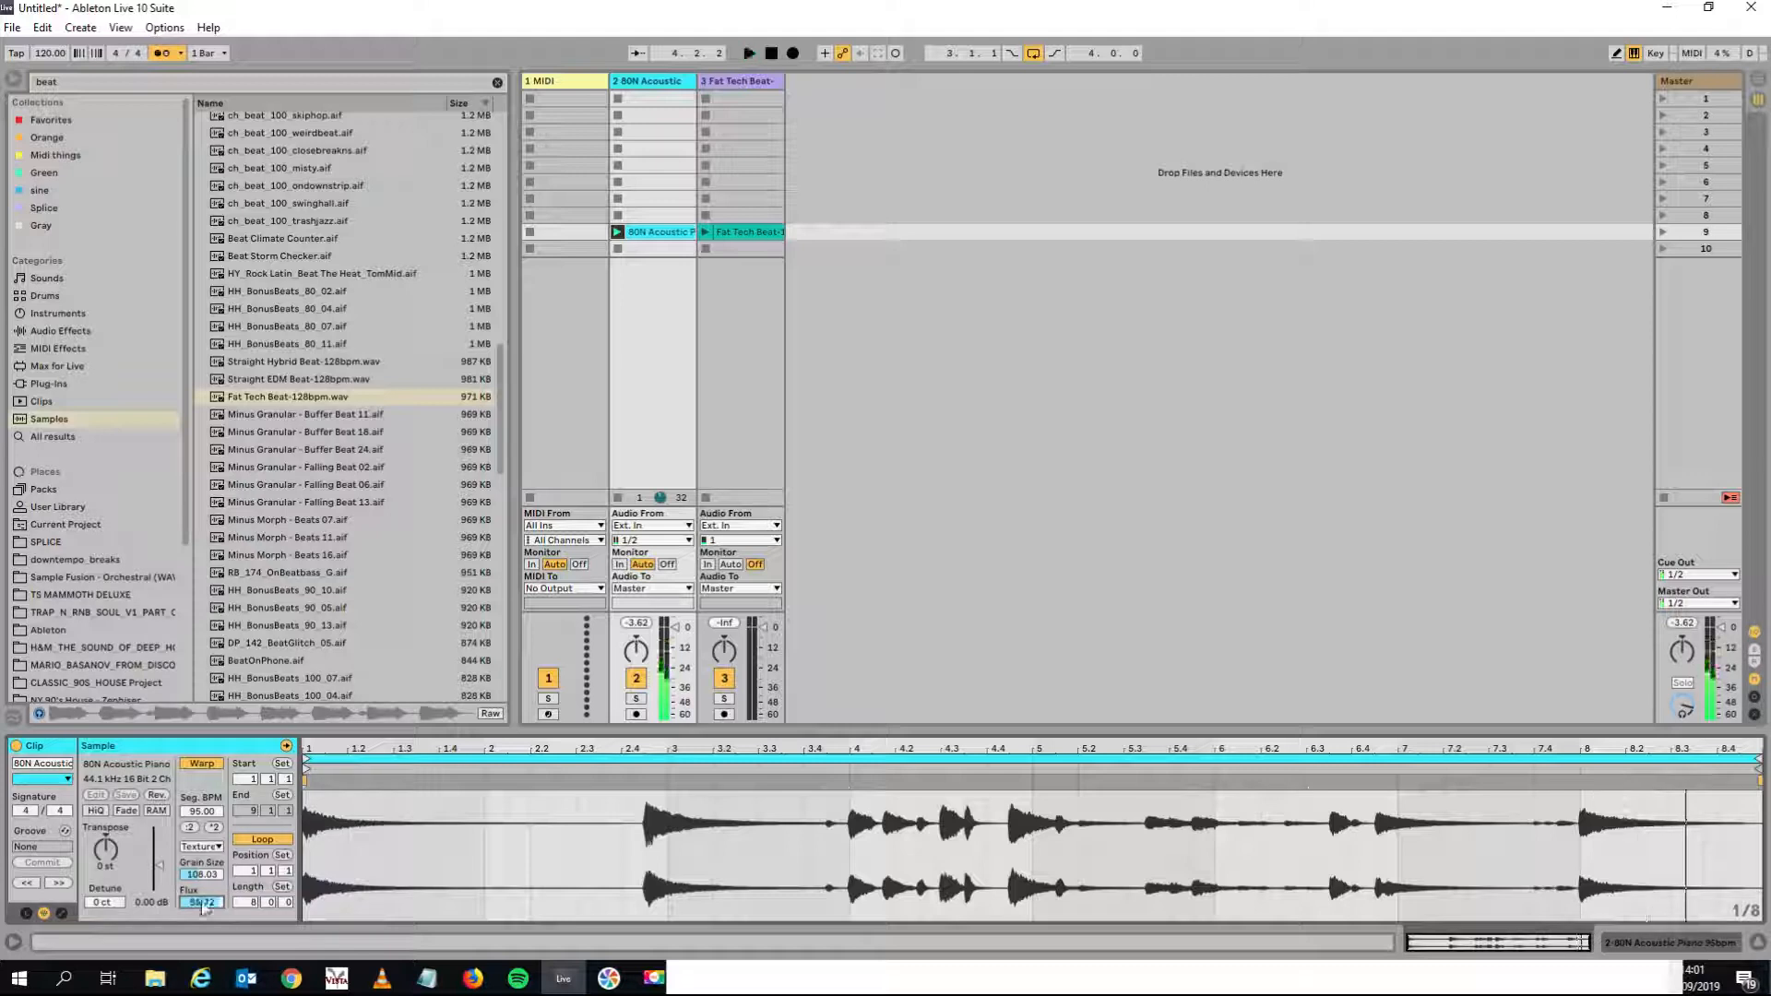
Set the piano clip's warp mode to Complex and play it briefly.
left_click(201, 846)
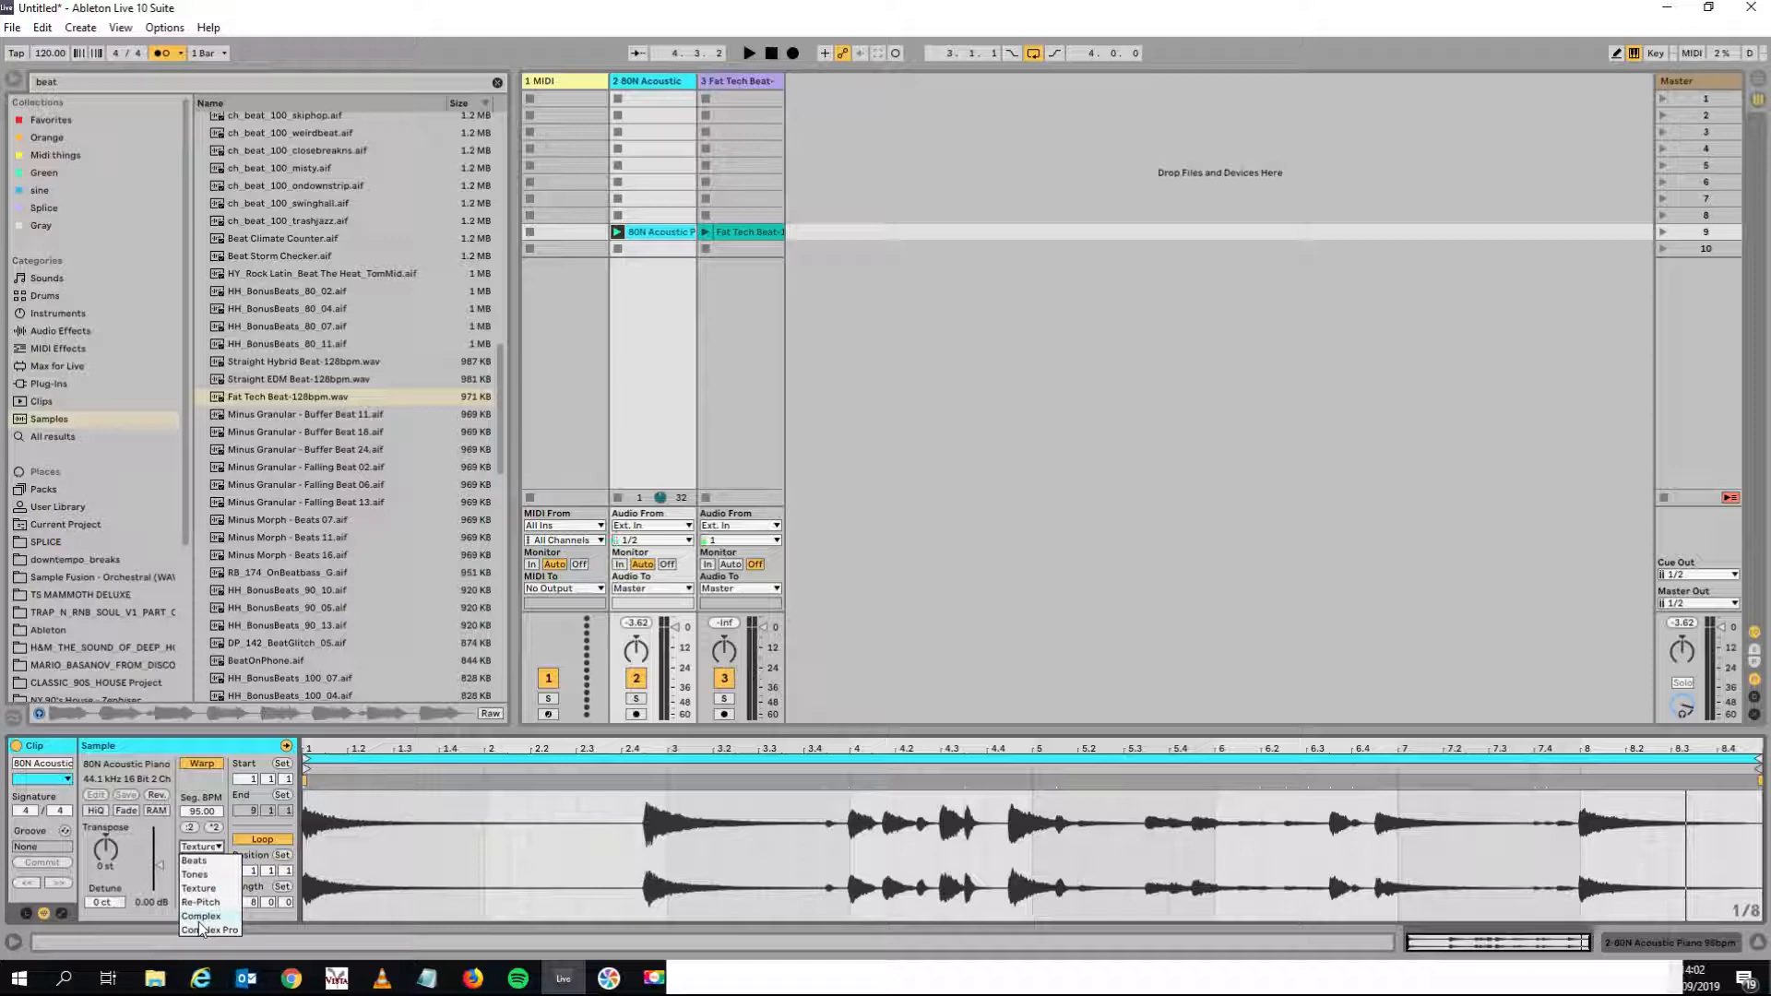
left_click(214, 918)
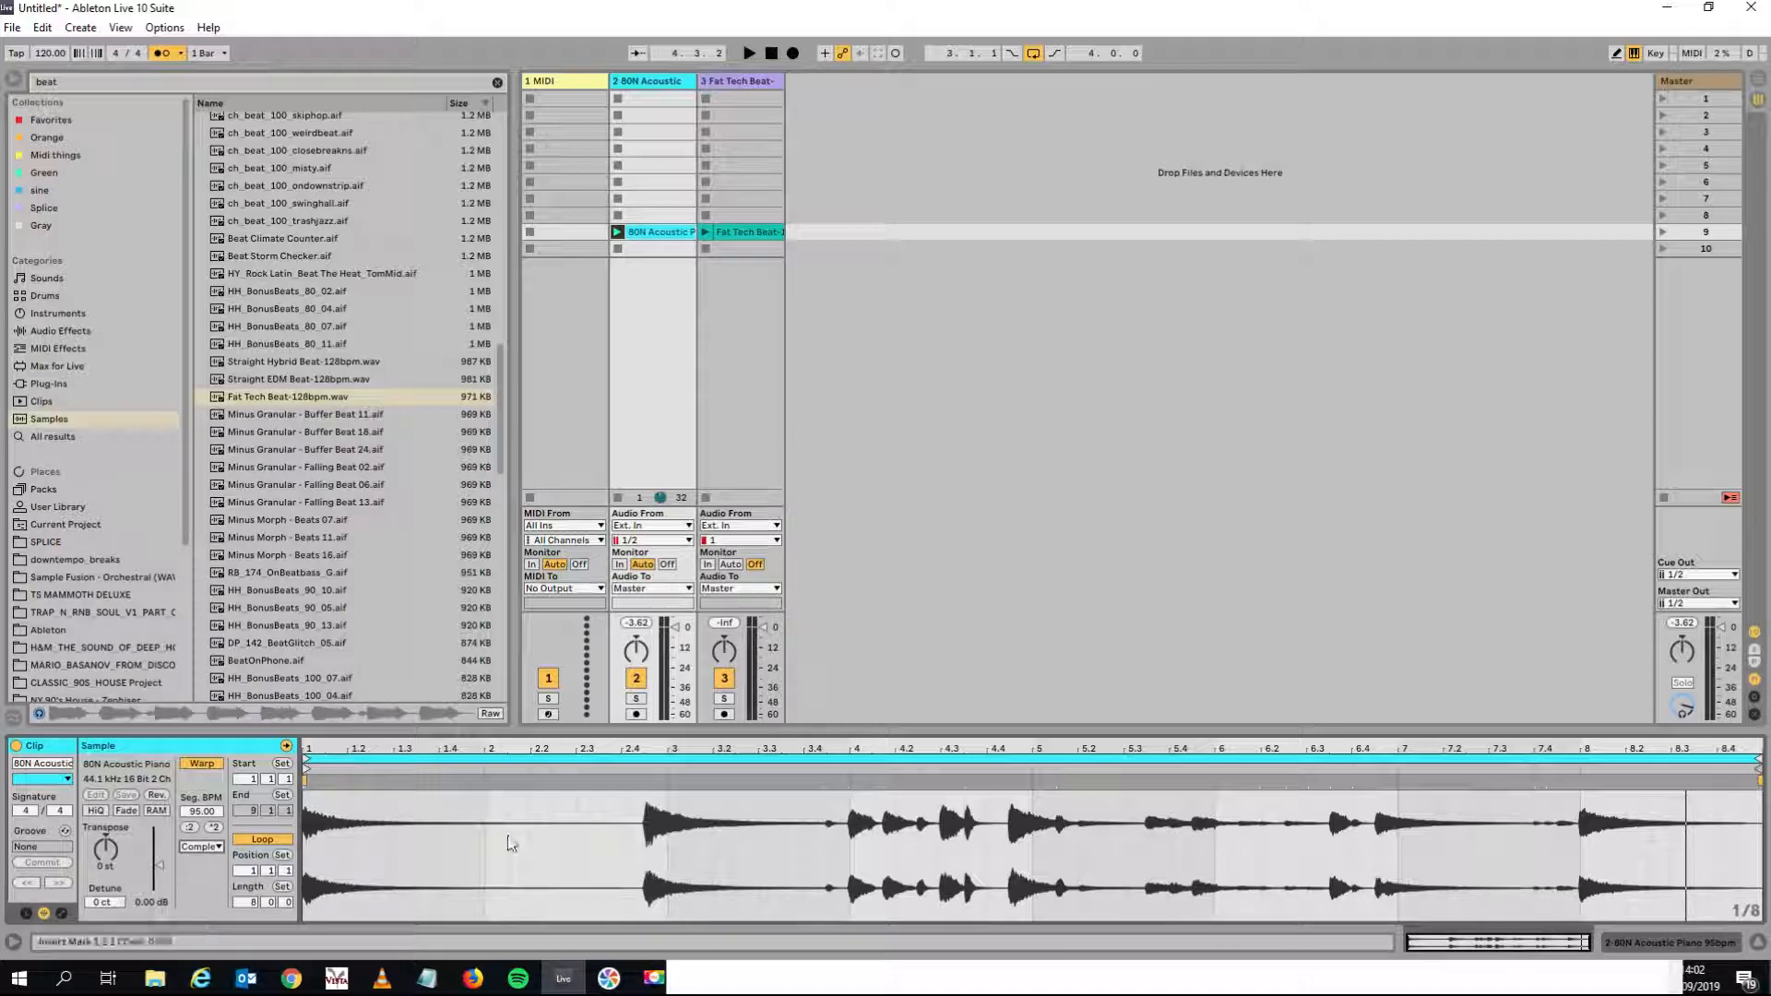
key("space")
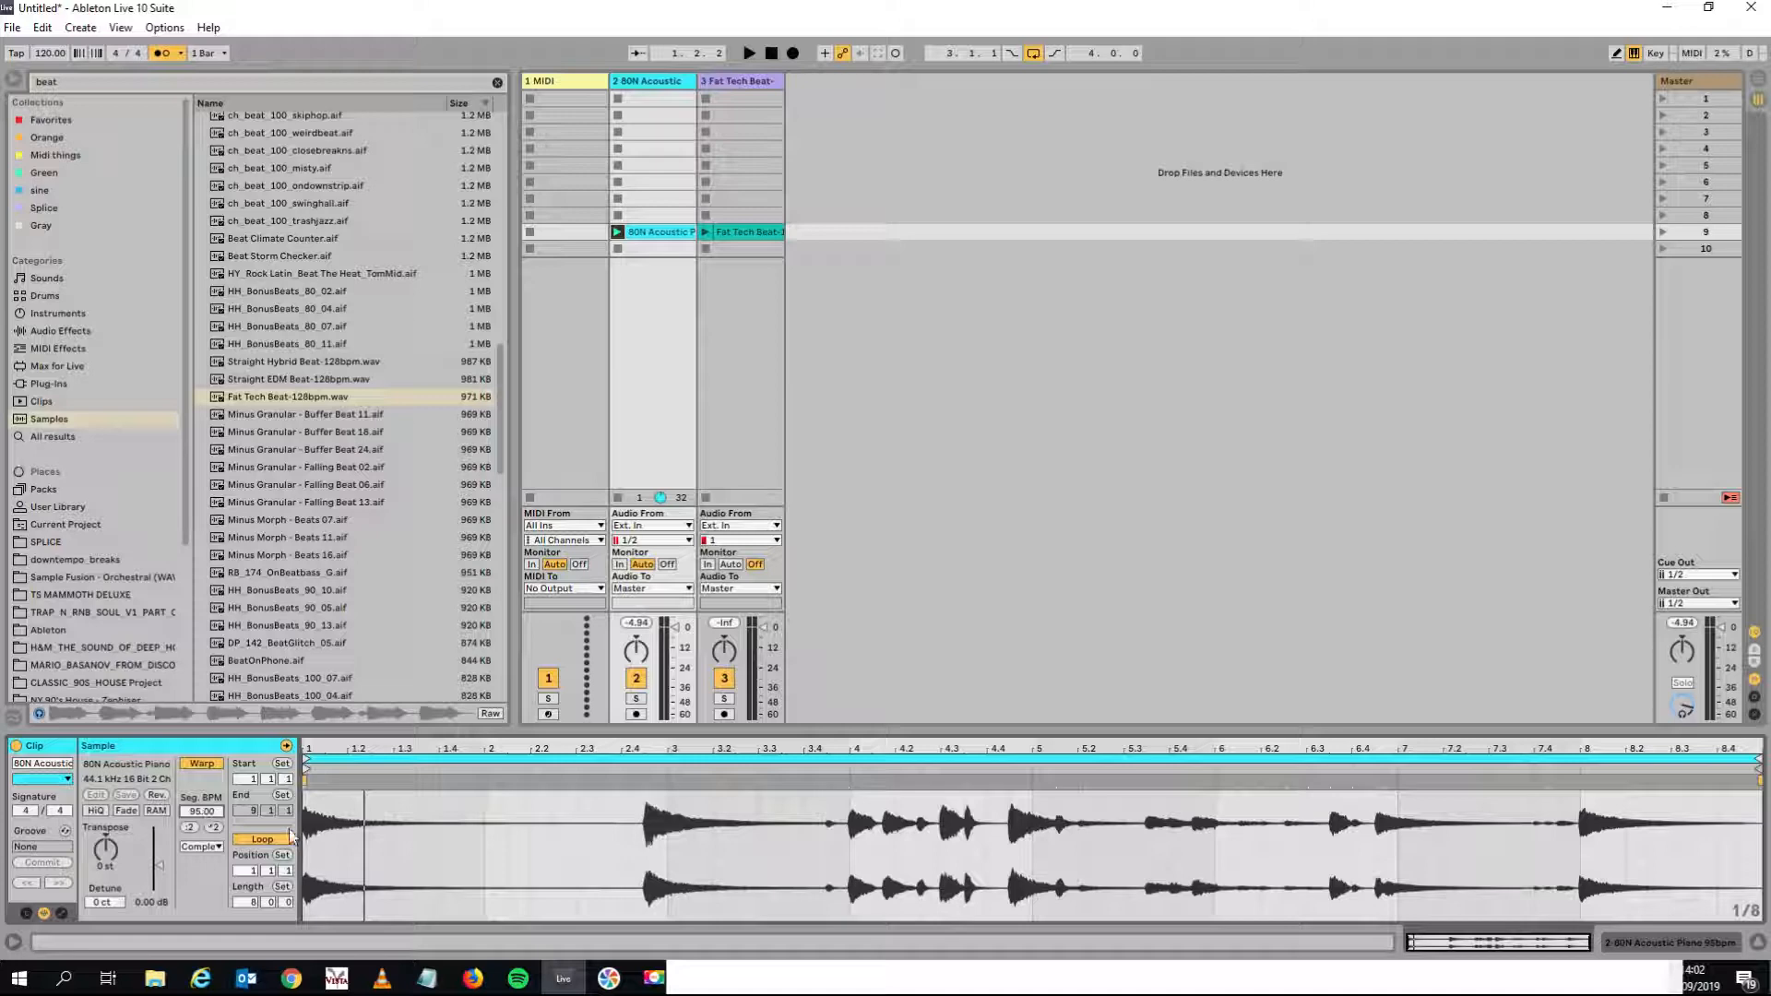
Try a segment BPM of 160 on the piano clip, return it to 95, and play the clip briefly.
left_click(201, 812)
type("160")
key("Escape")
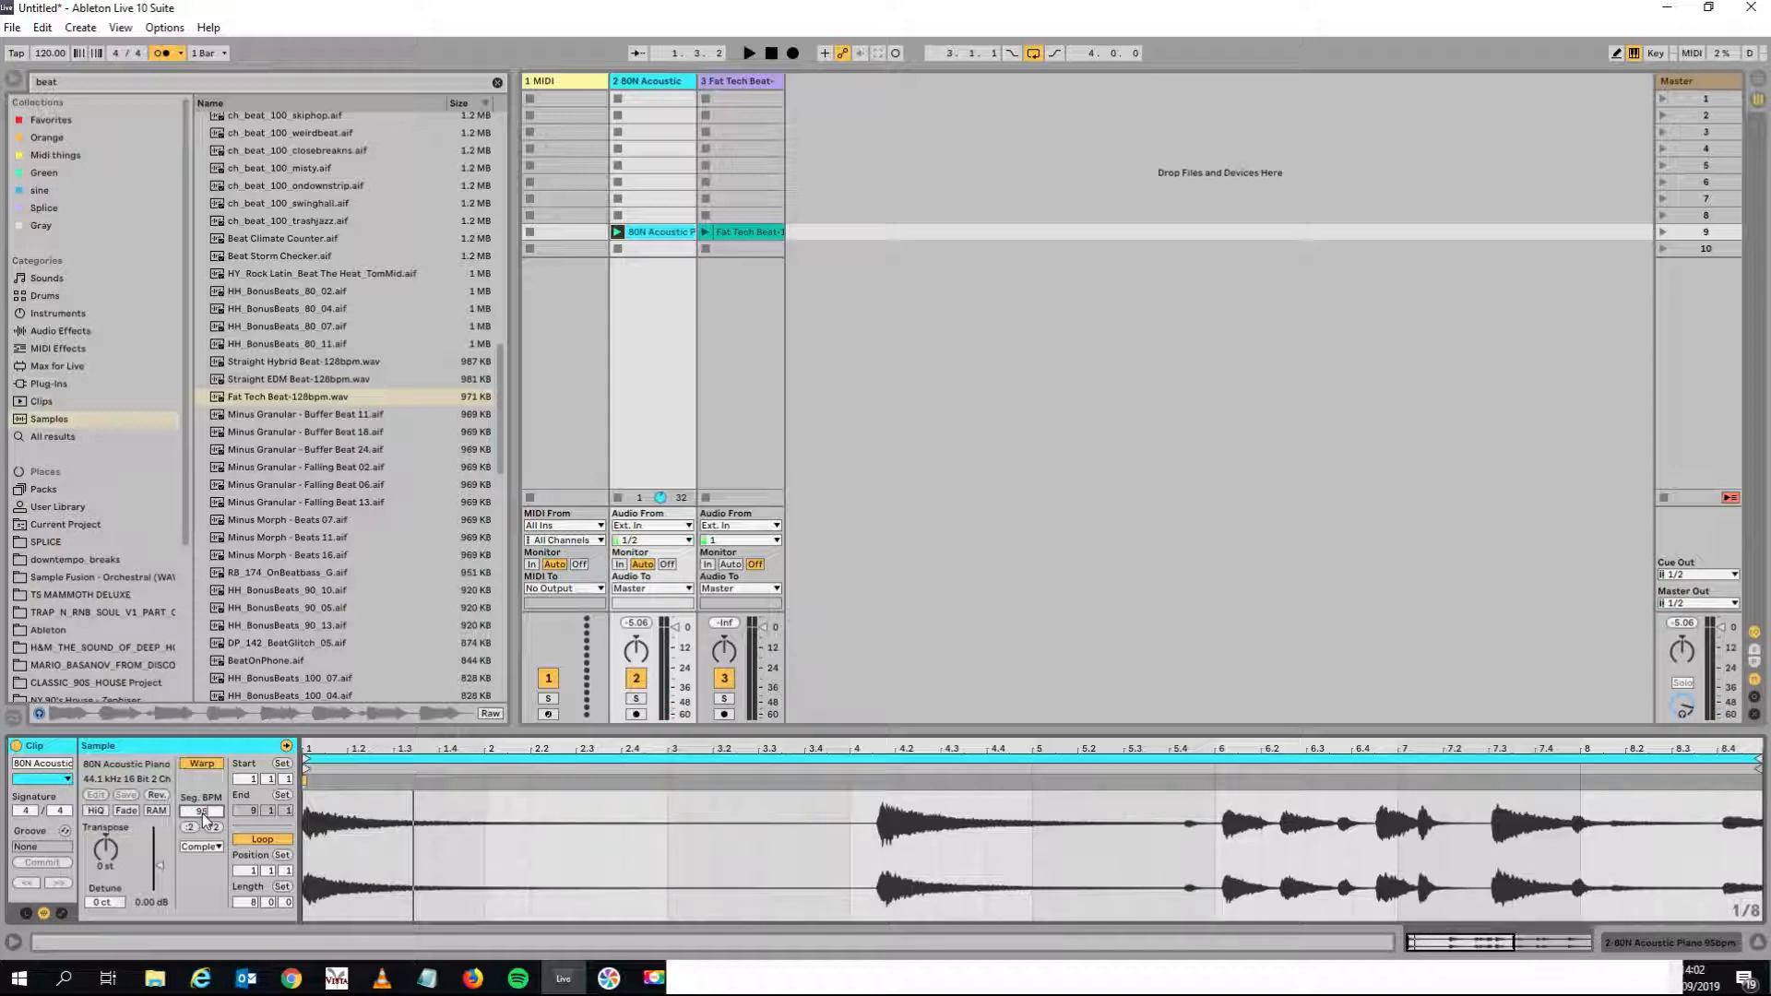
key("space")
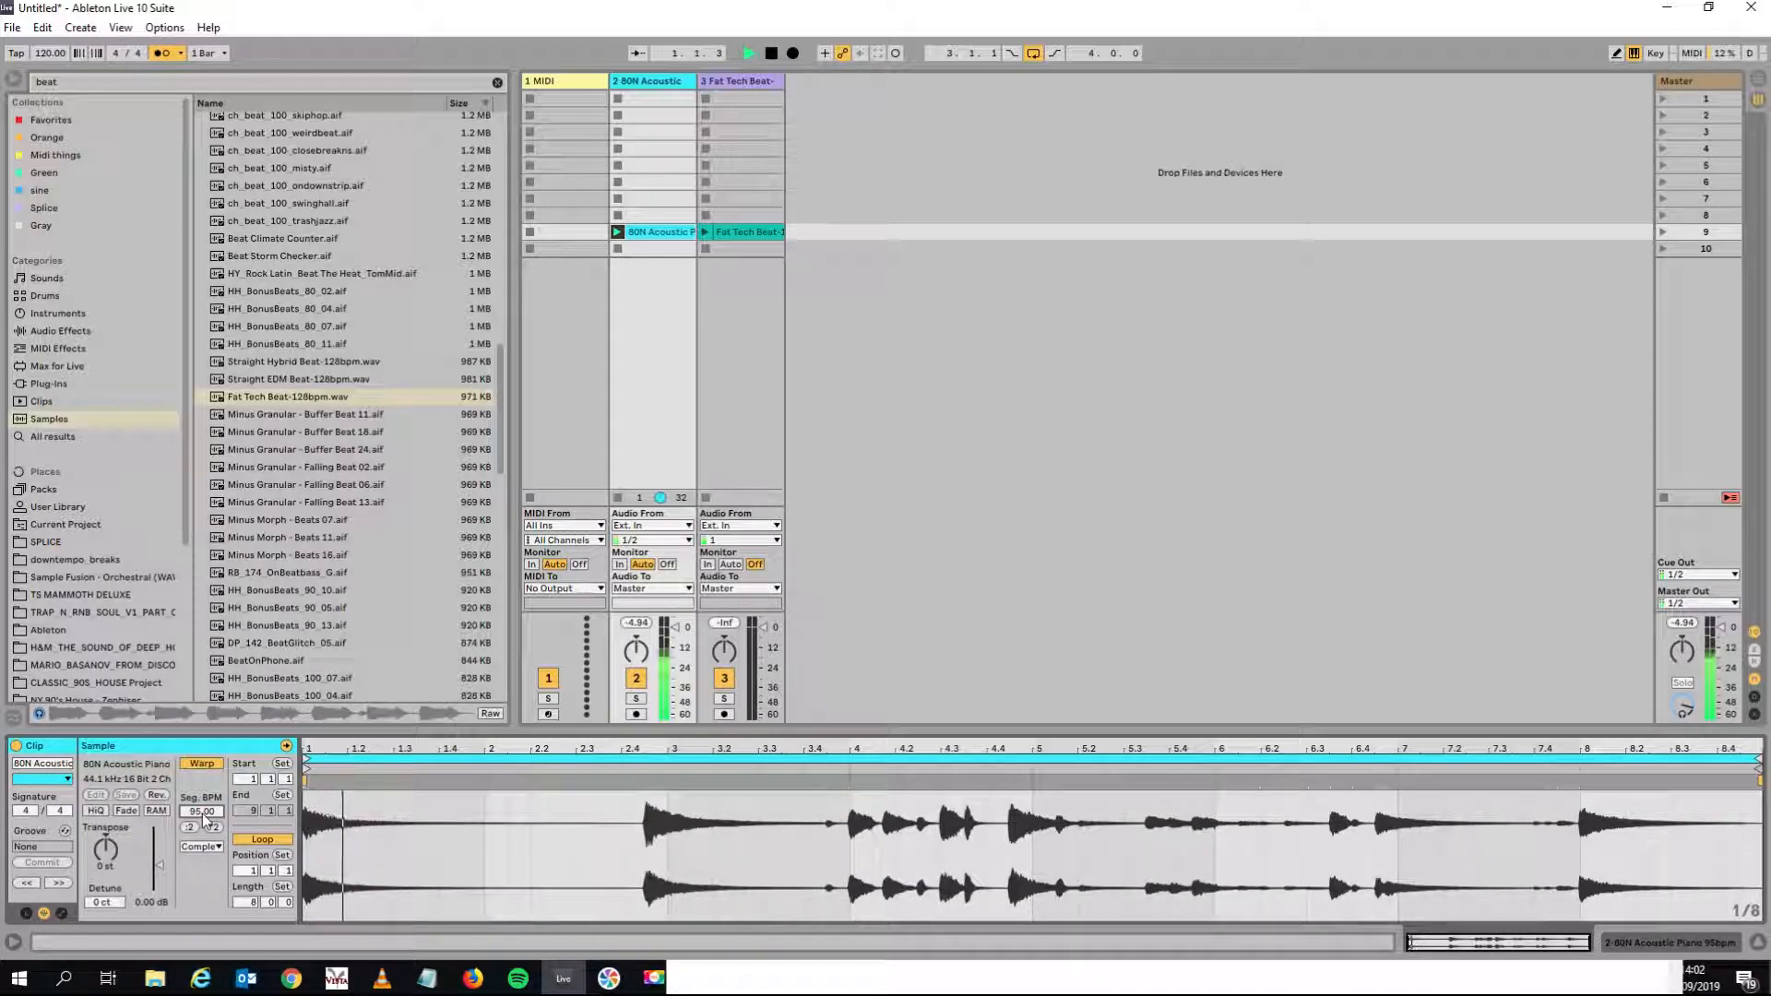
key("space")
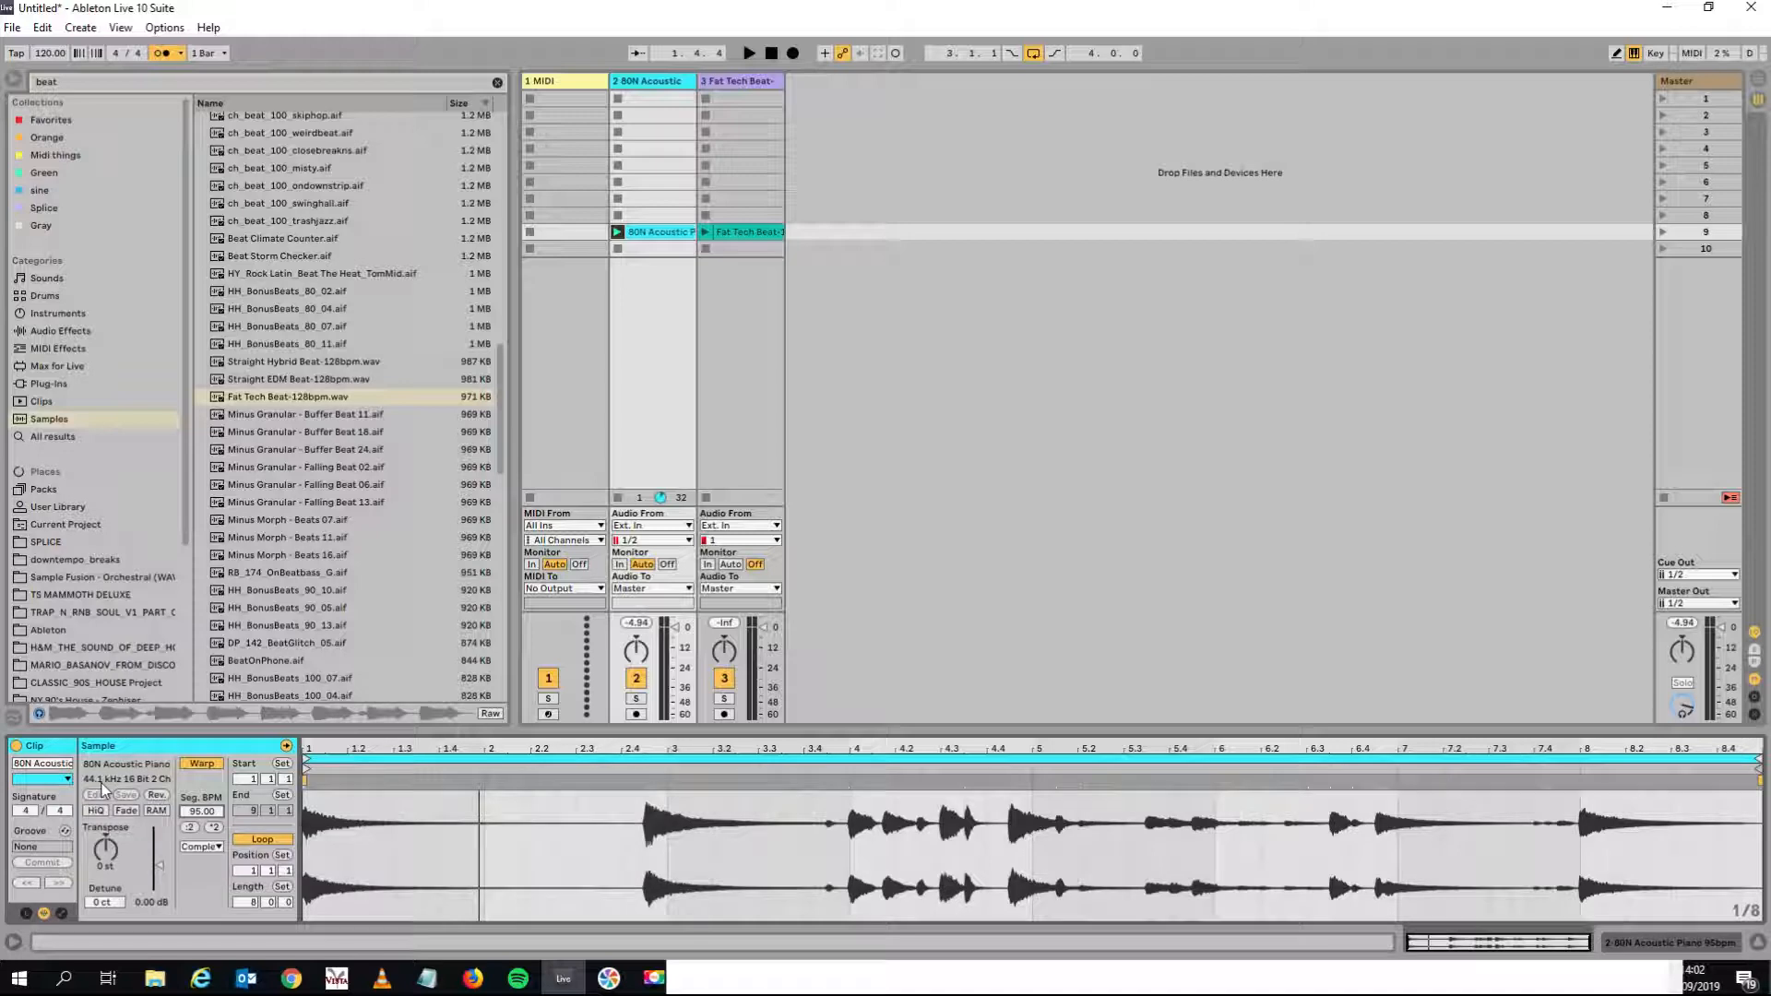
Reverse the piano clip, play it with the beat by launching scene 9, and restore its forward direction.
left_click(157, 795)
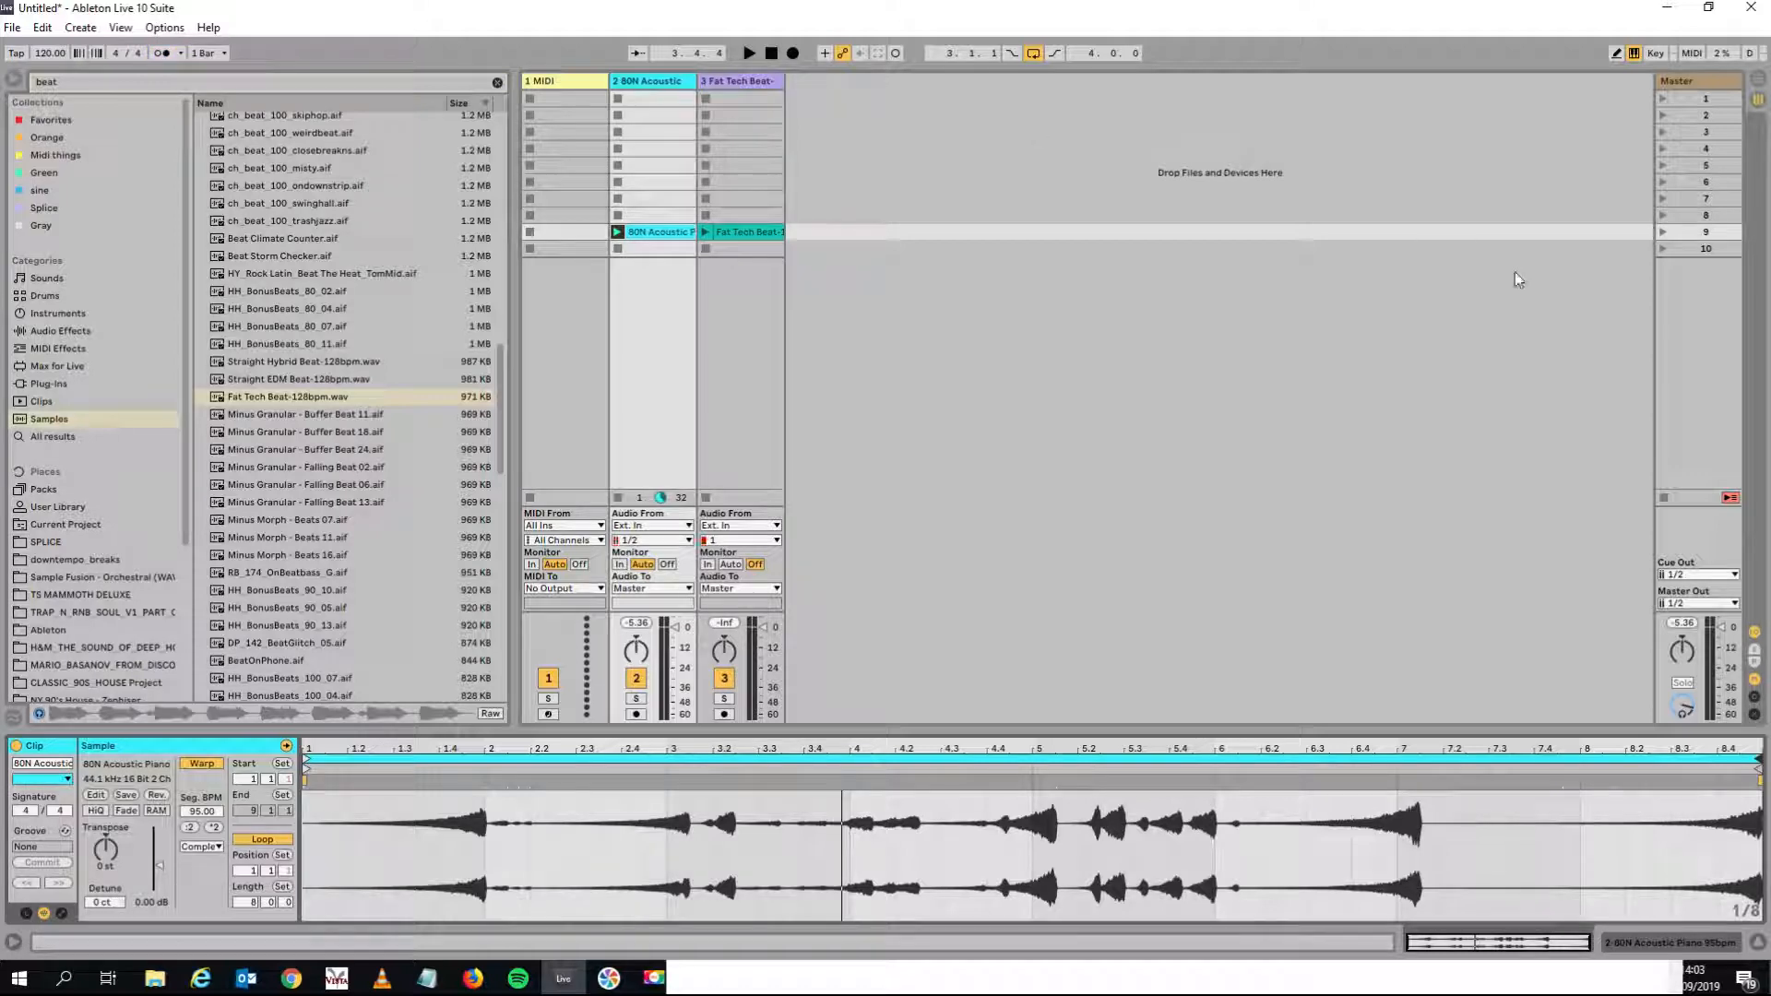
left_click(1661, 232)
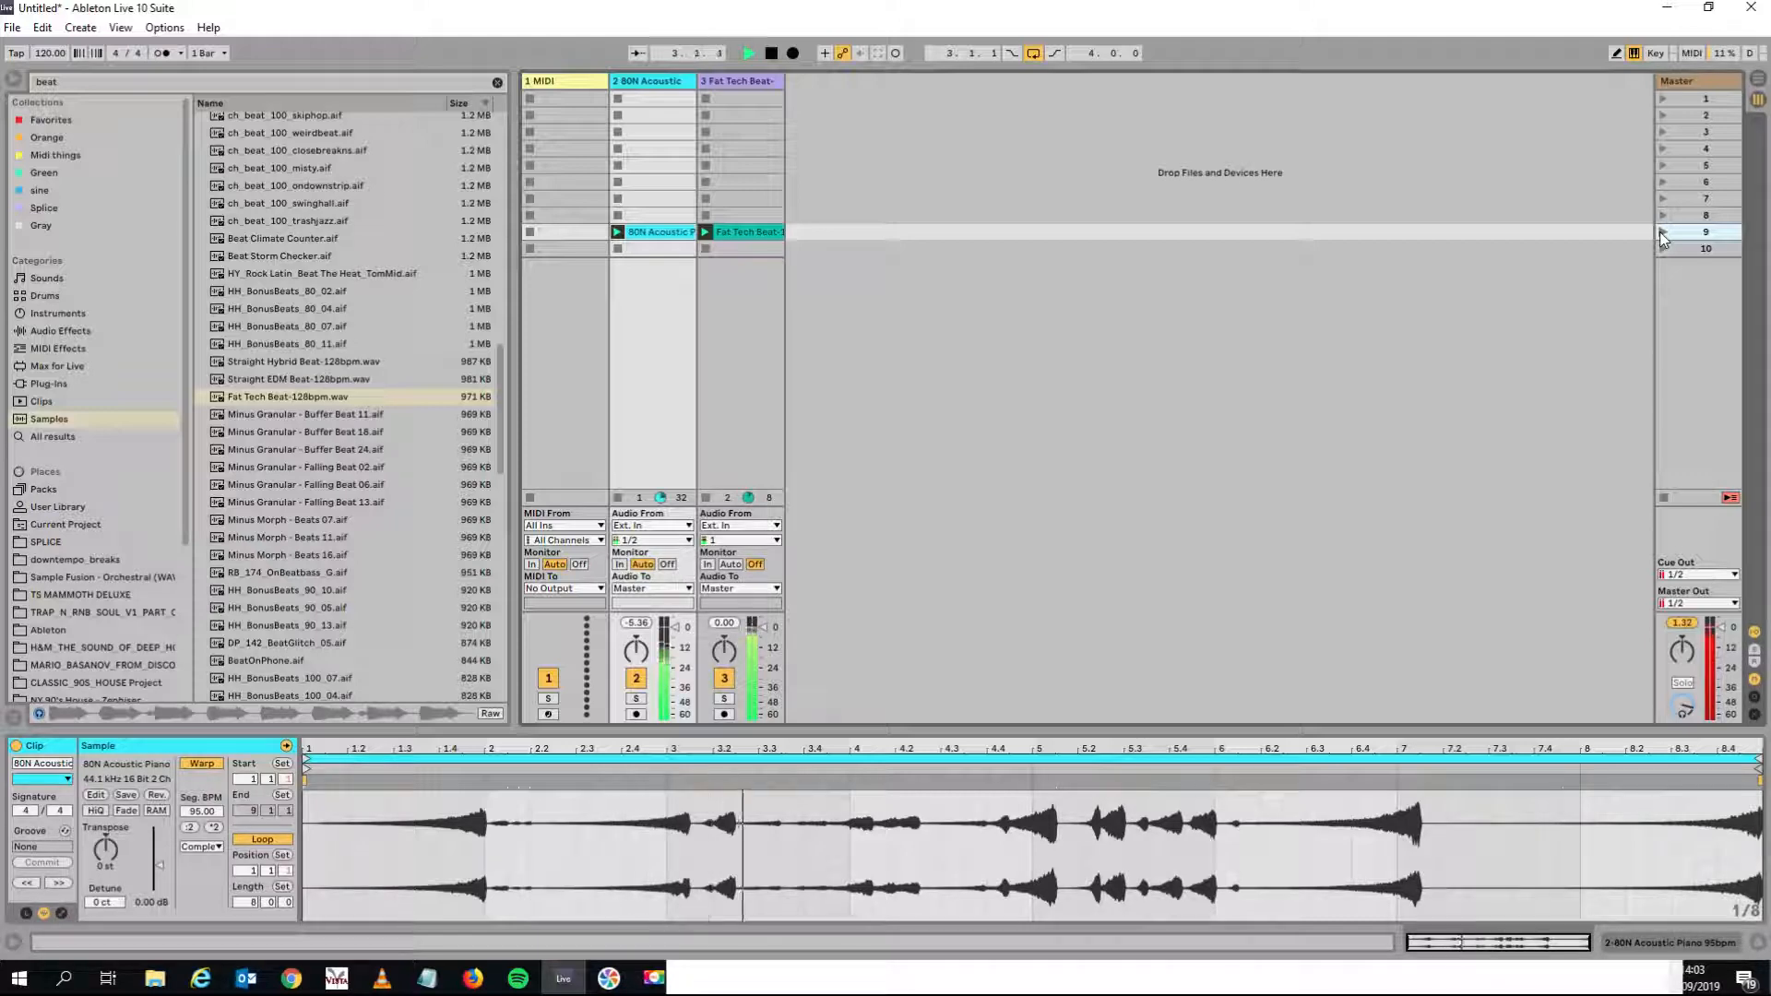
key("space")
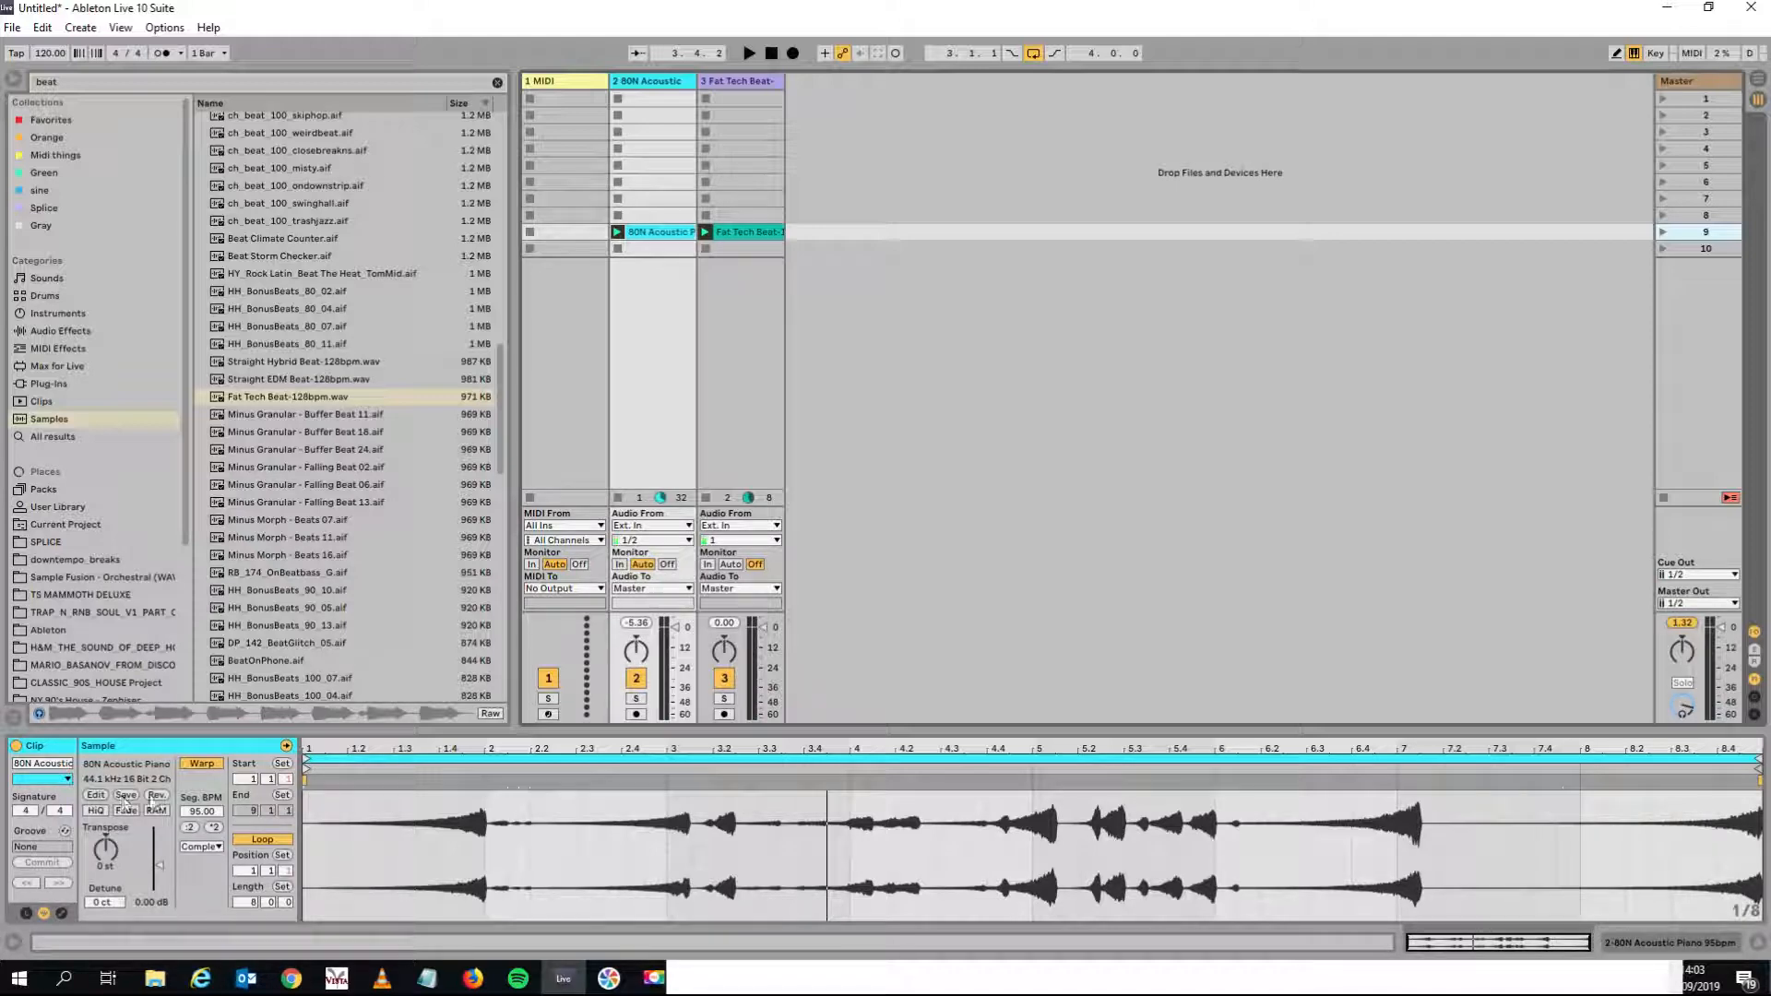
left_click(158, 794)
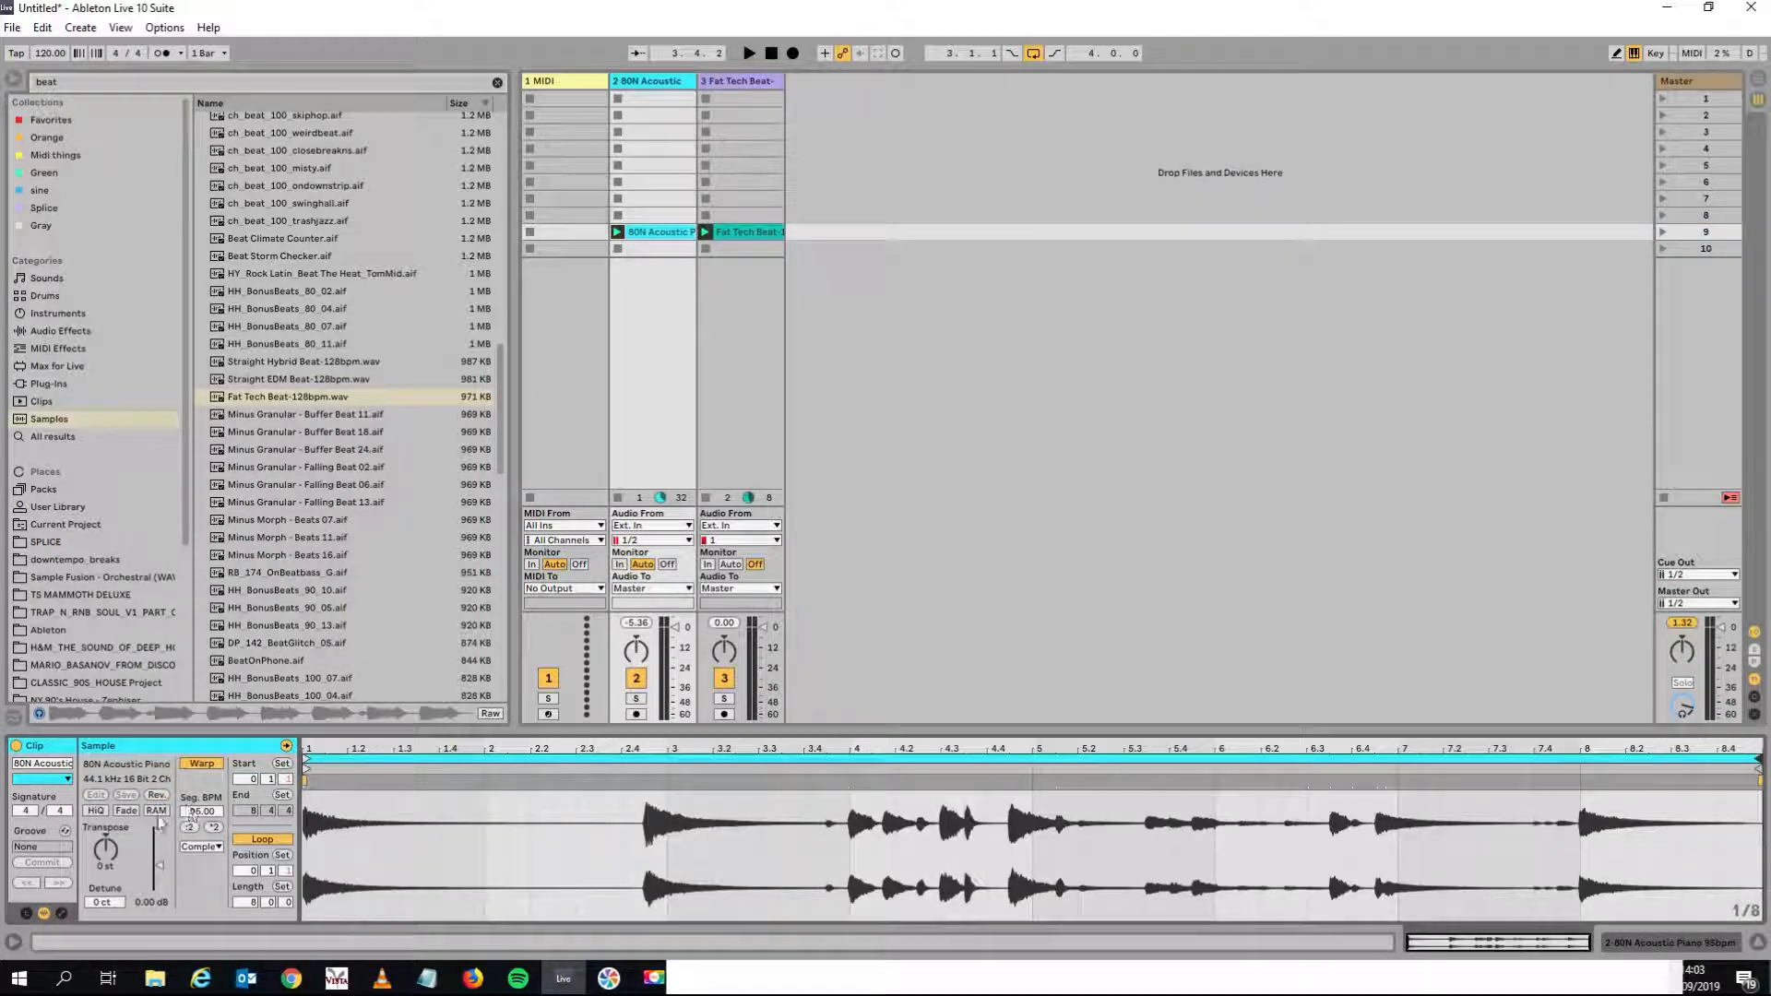
Enable RAM mode for the piano clip and raise its clip gain to about 1.44 dB.
left_click(156, 812)
left_click_drag(160, 866, 159, 861)
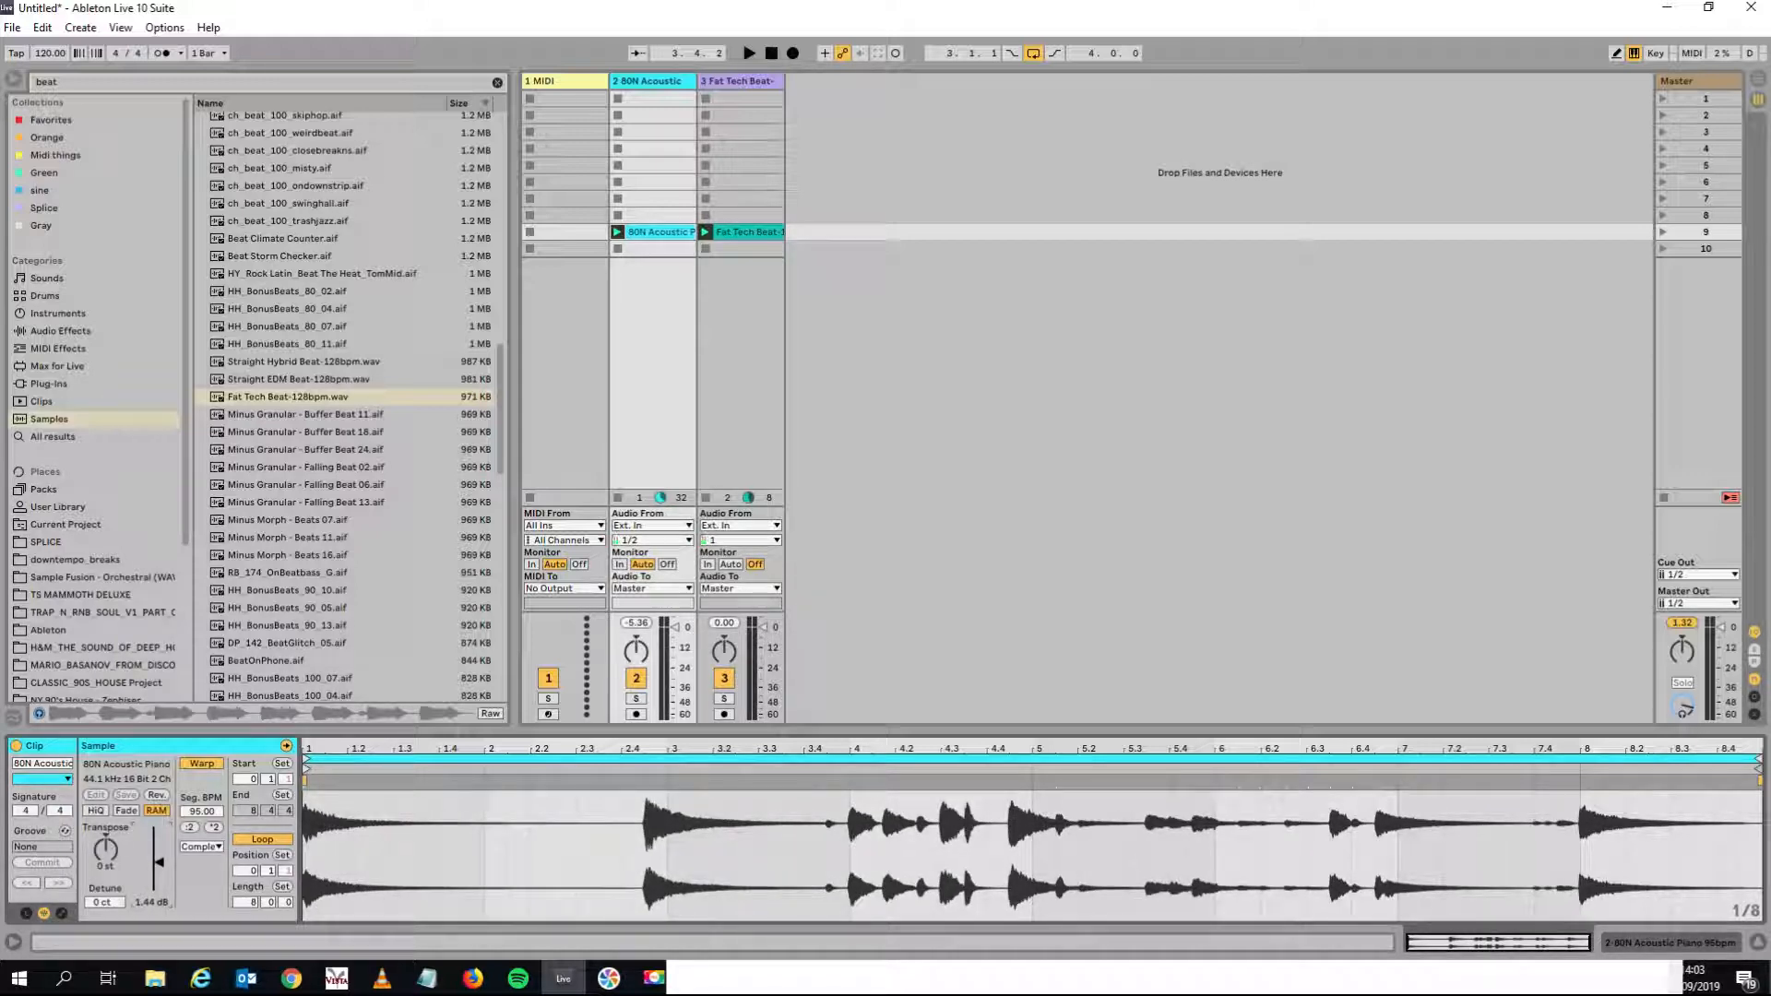
Raise the piano clip's gain to about 10.4 dB and play it with the beat clip.
left_click_drag(160, 862, 159, 862)
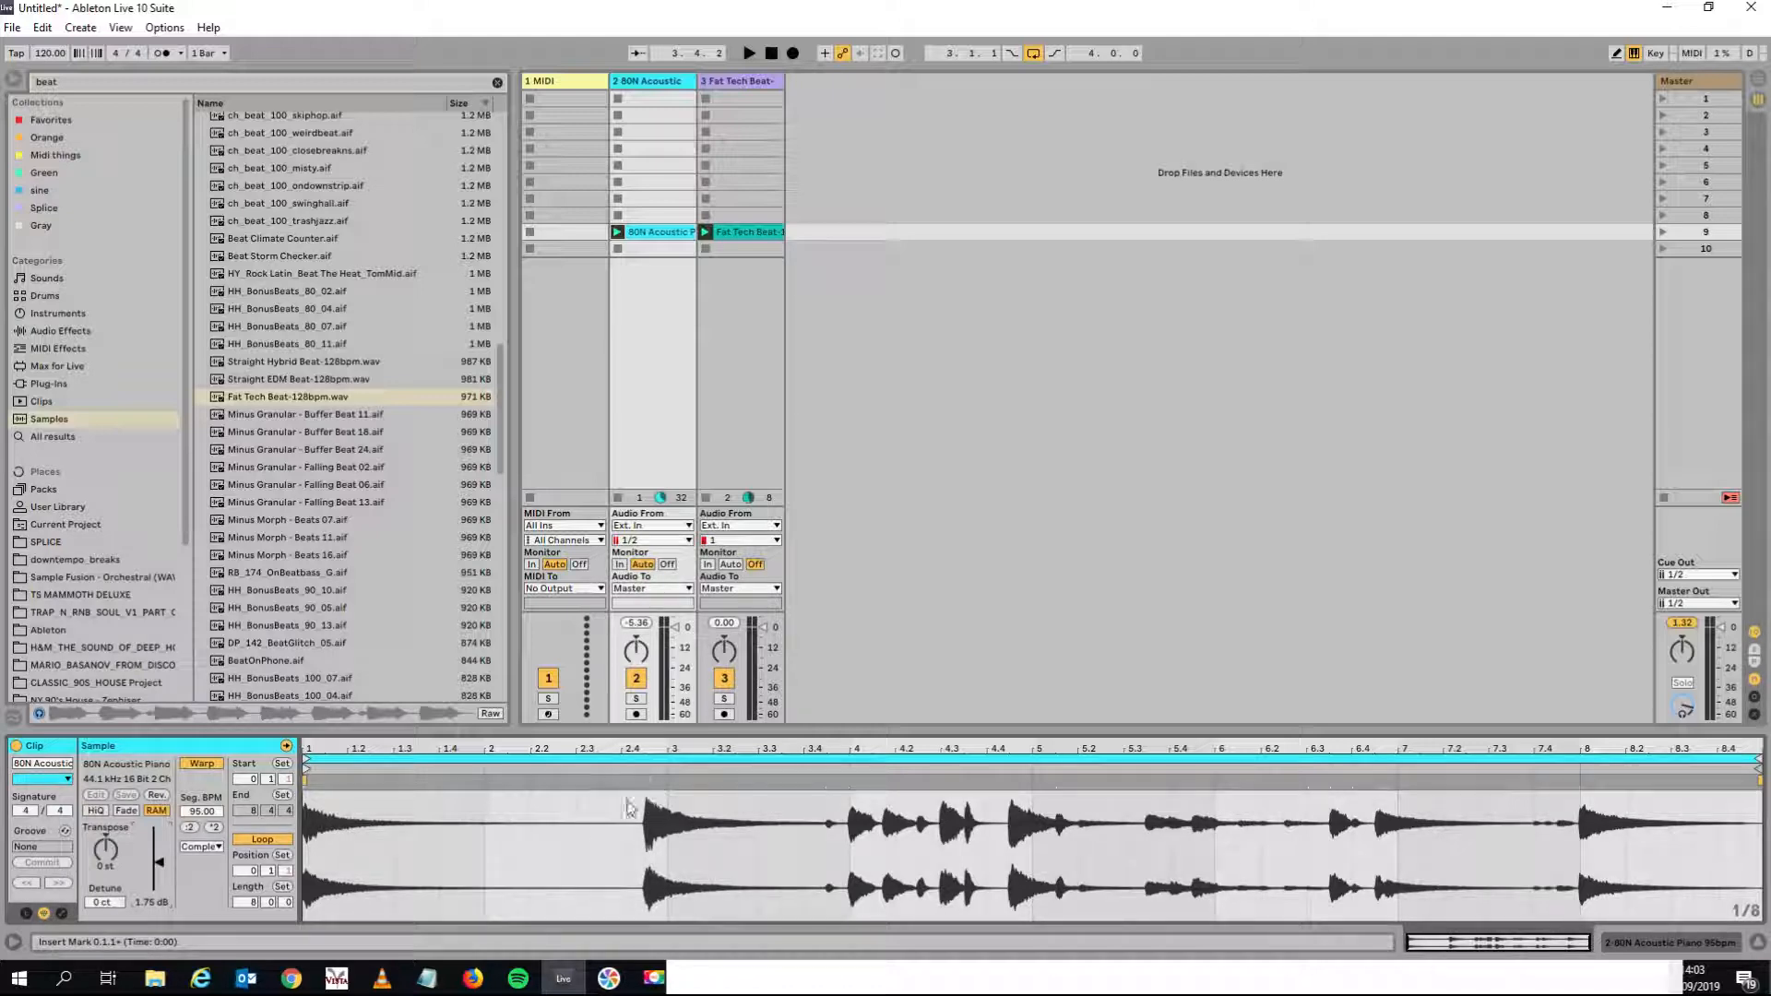
left_click_drag(163, 856, 163, 836)
key("space")
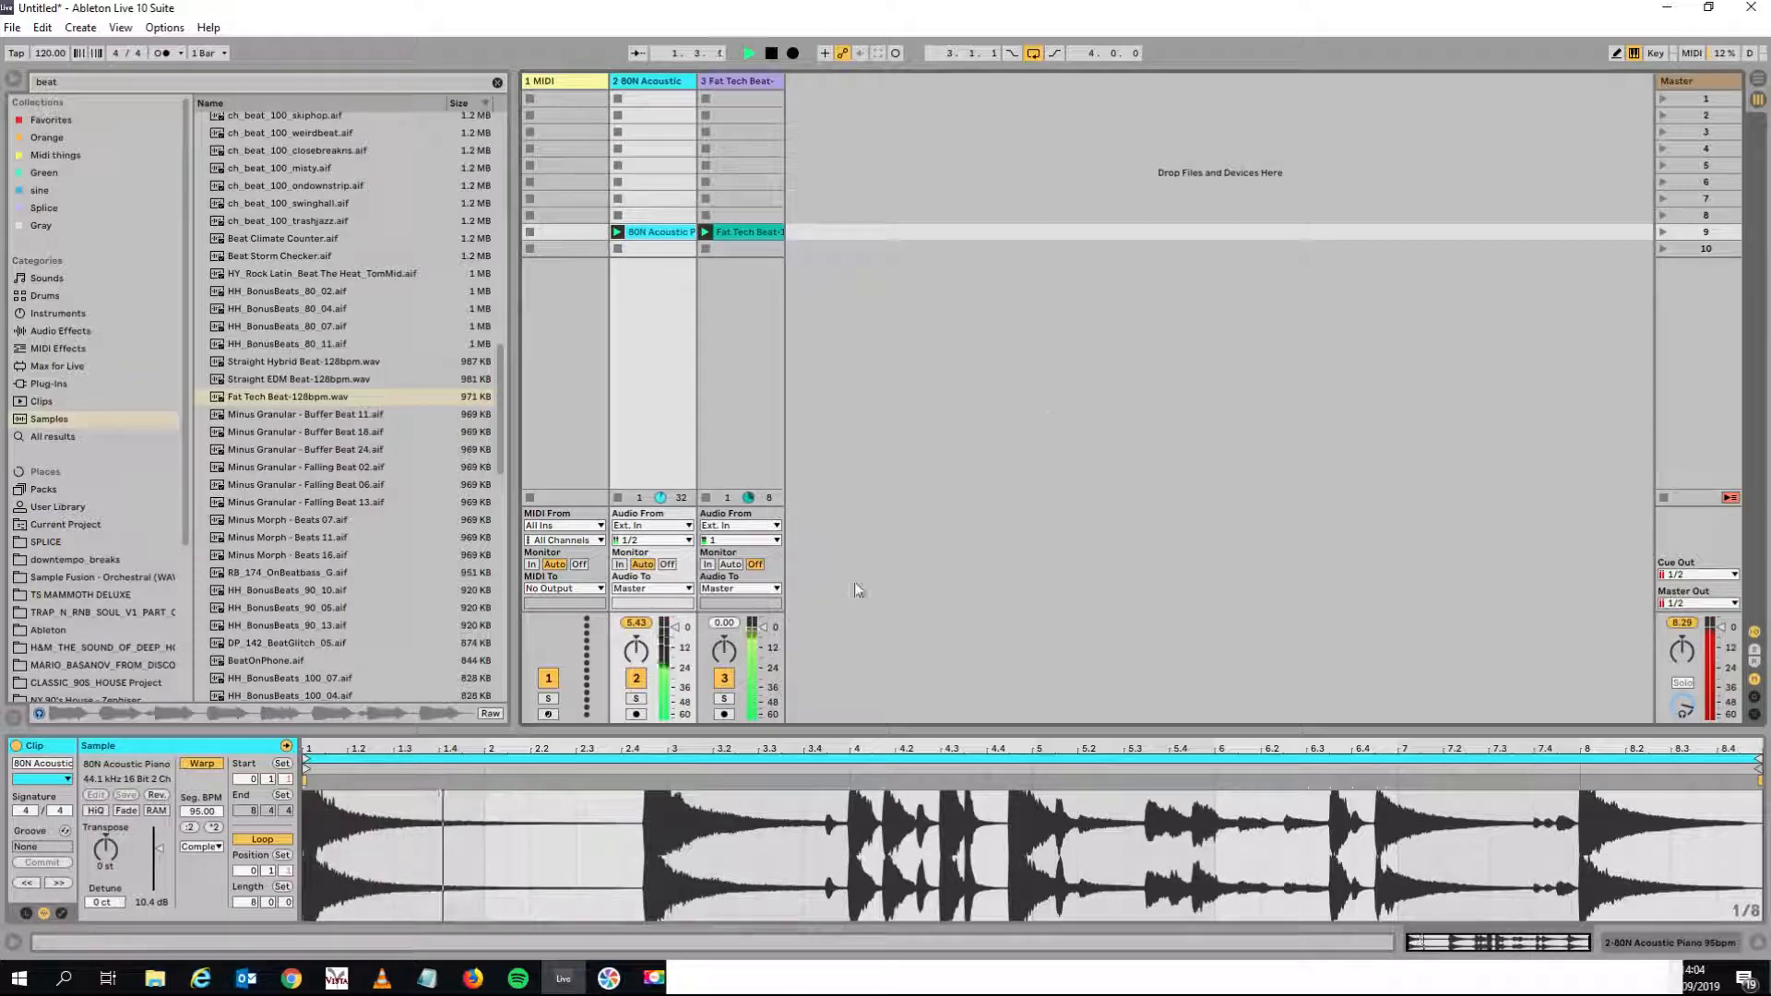
Stop the beat clip, lower the piano clip's gain to about -1.42 dB, and play the piano clip alone.
left_click(706, 498)
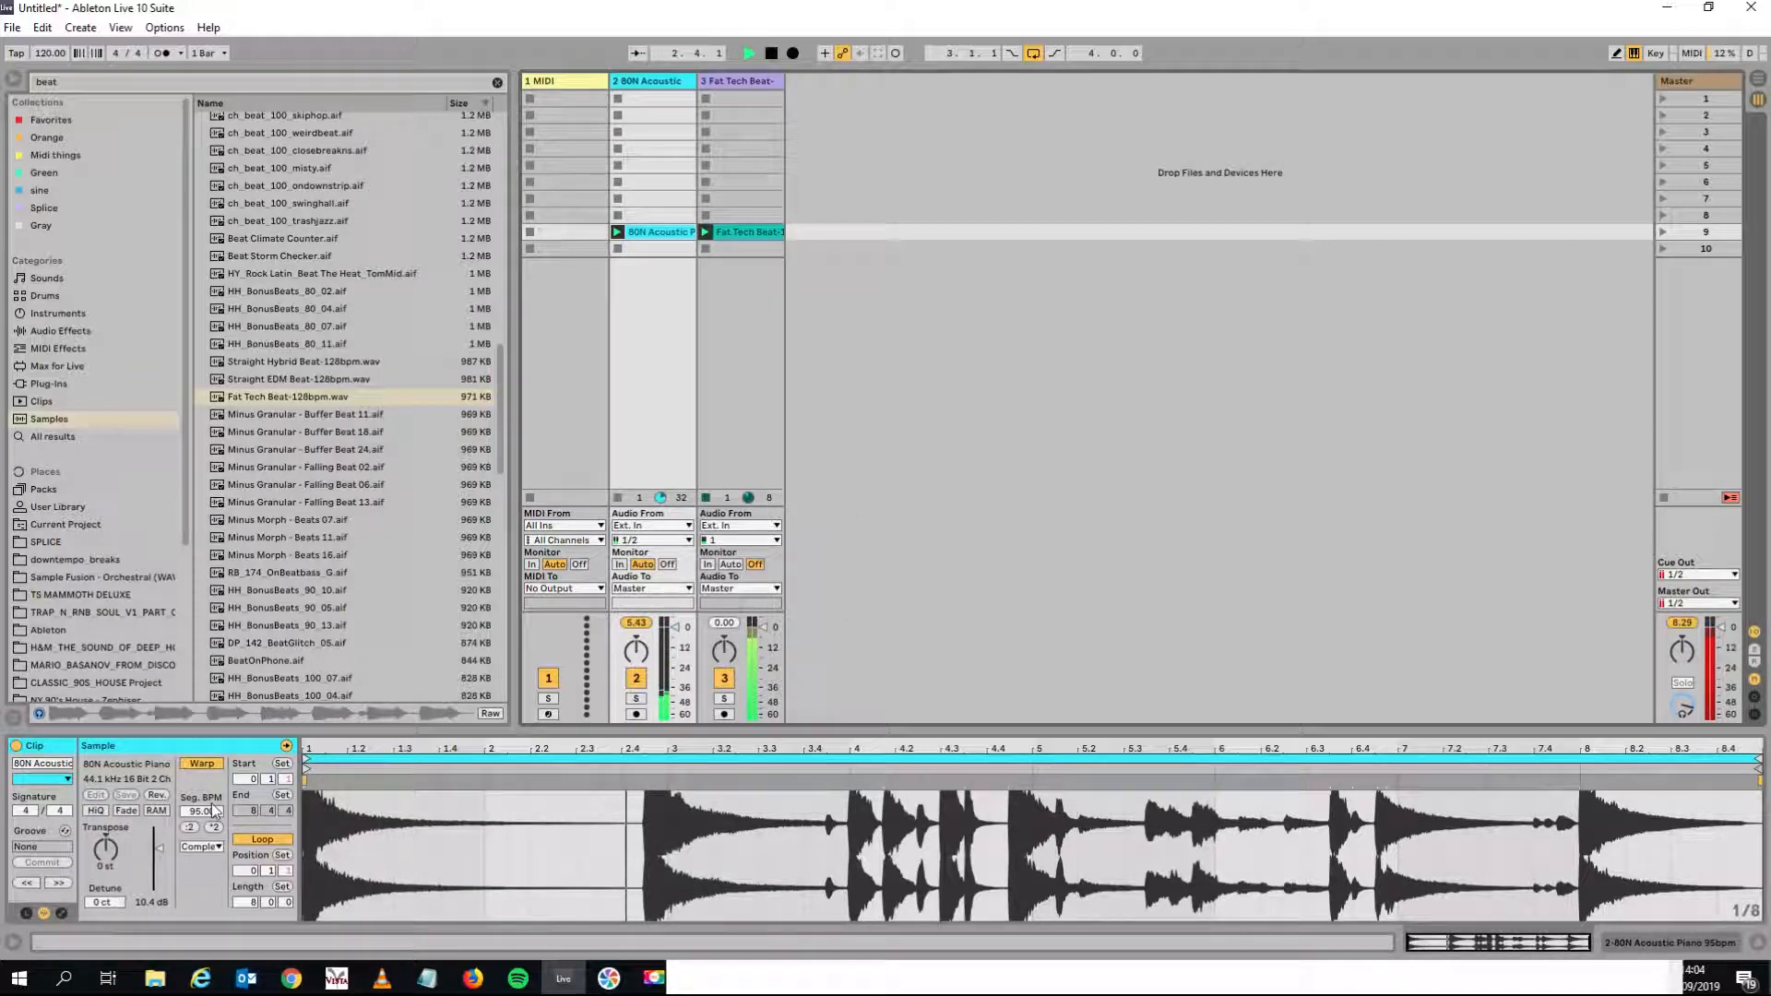
left_click_drag(160, 848, 157, 863)
key("space")
key("space")
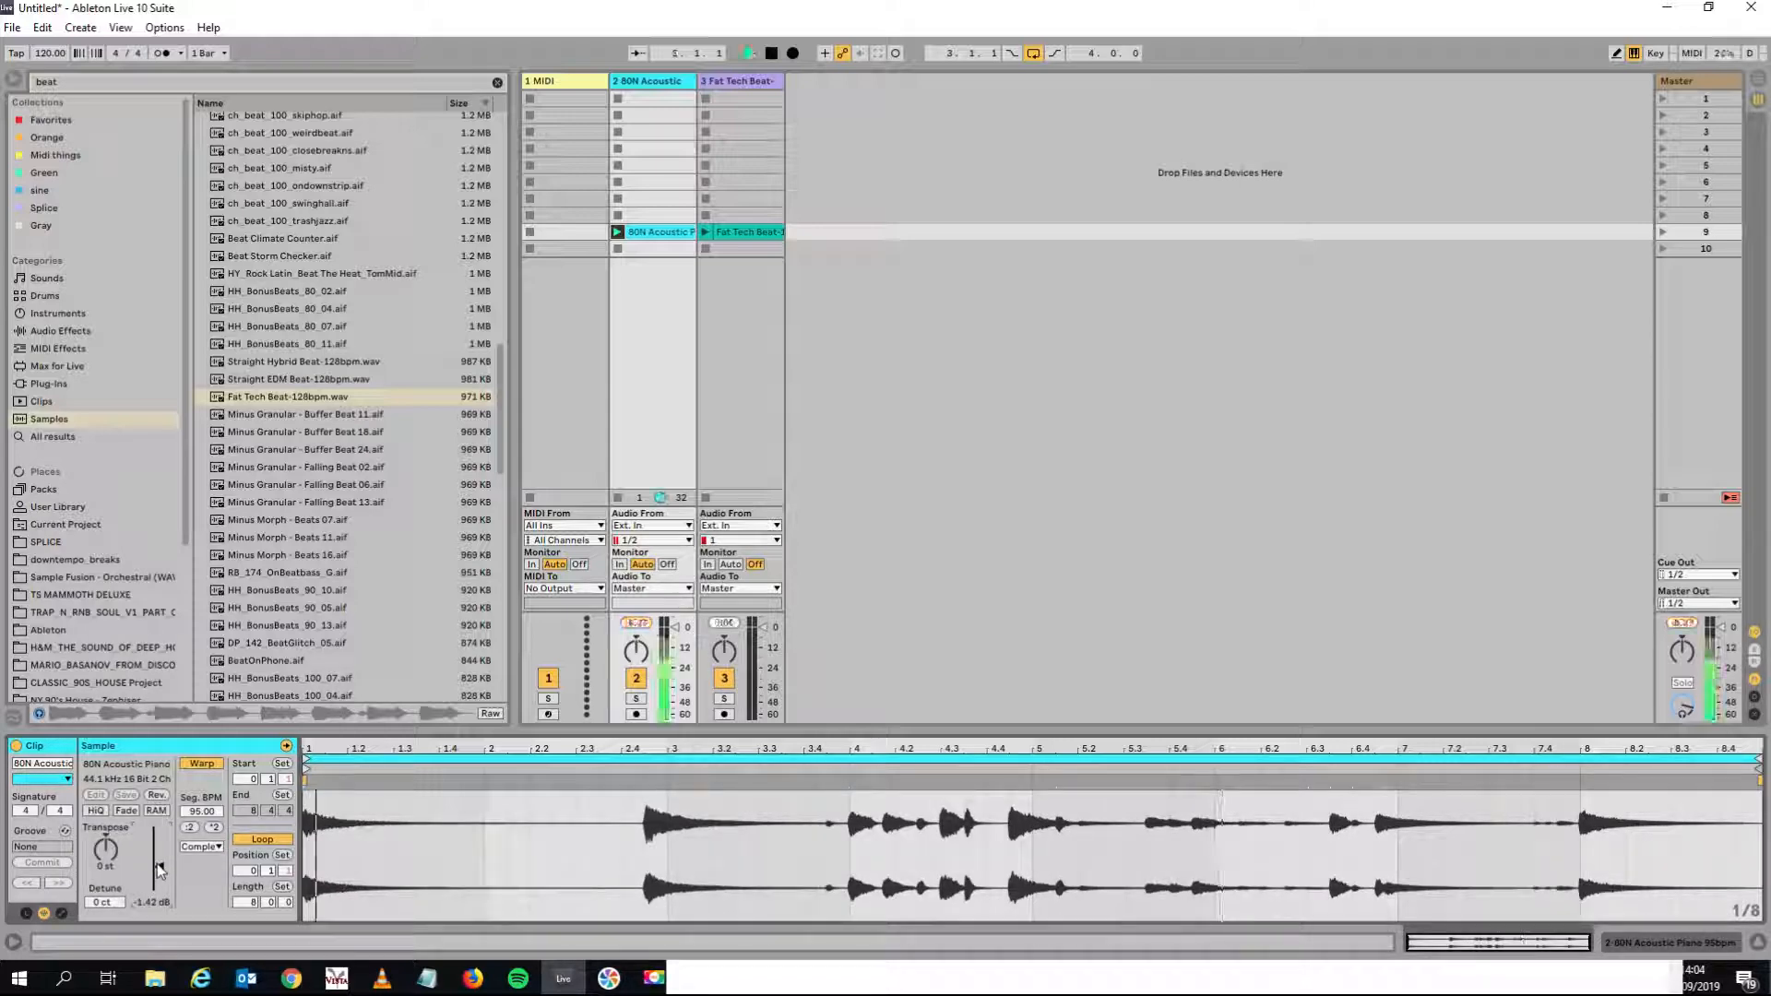
key("space")
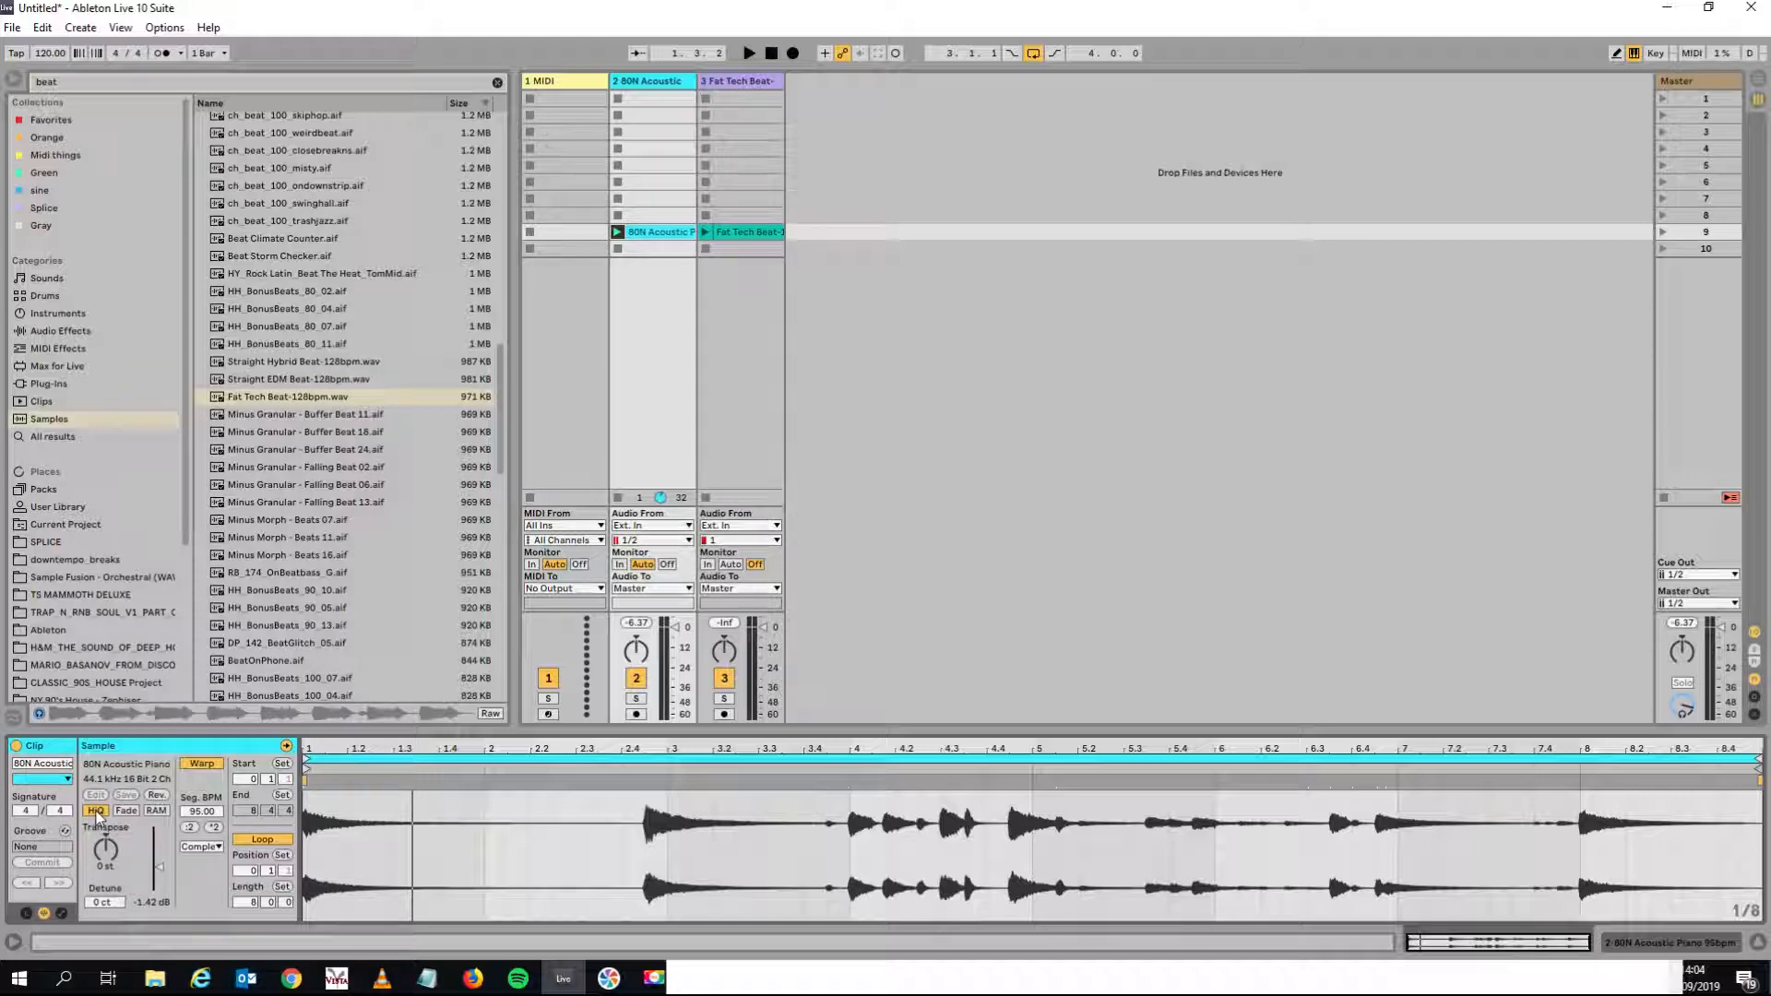
Play the piano clip with HiQ enabled, swap HiQ for Fade, and play it again.
key("space")
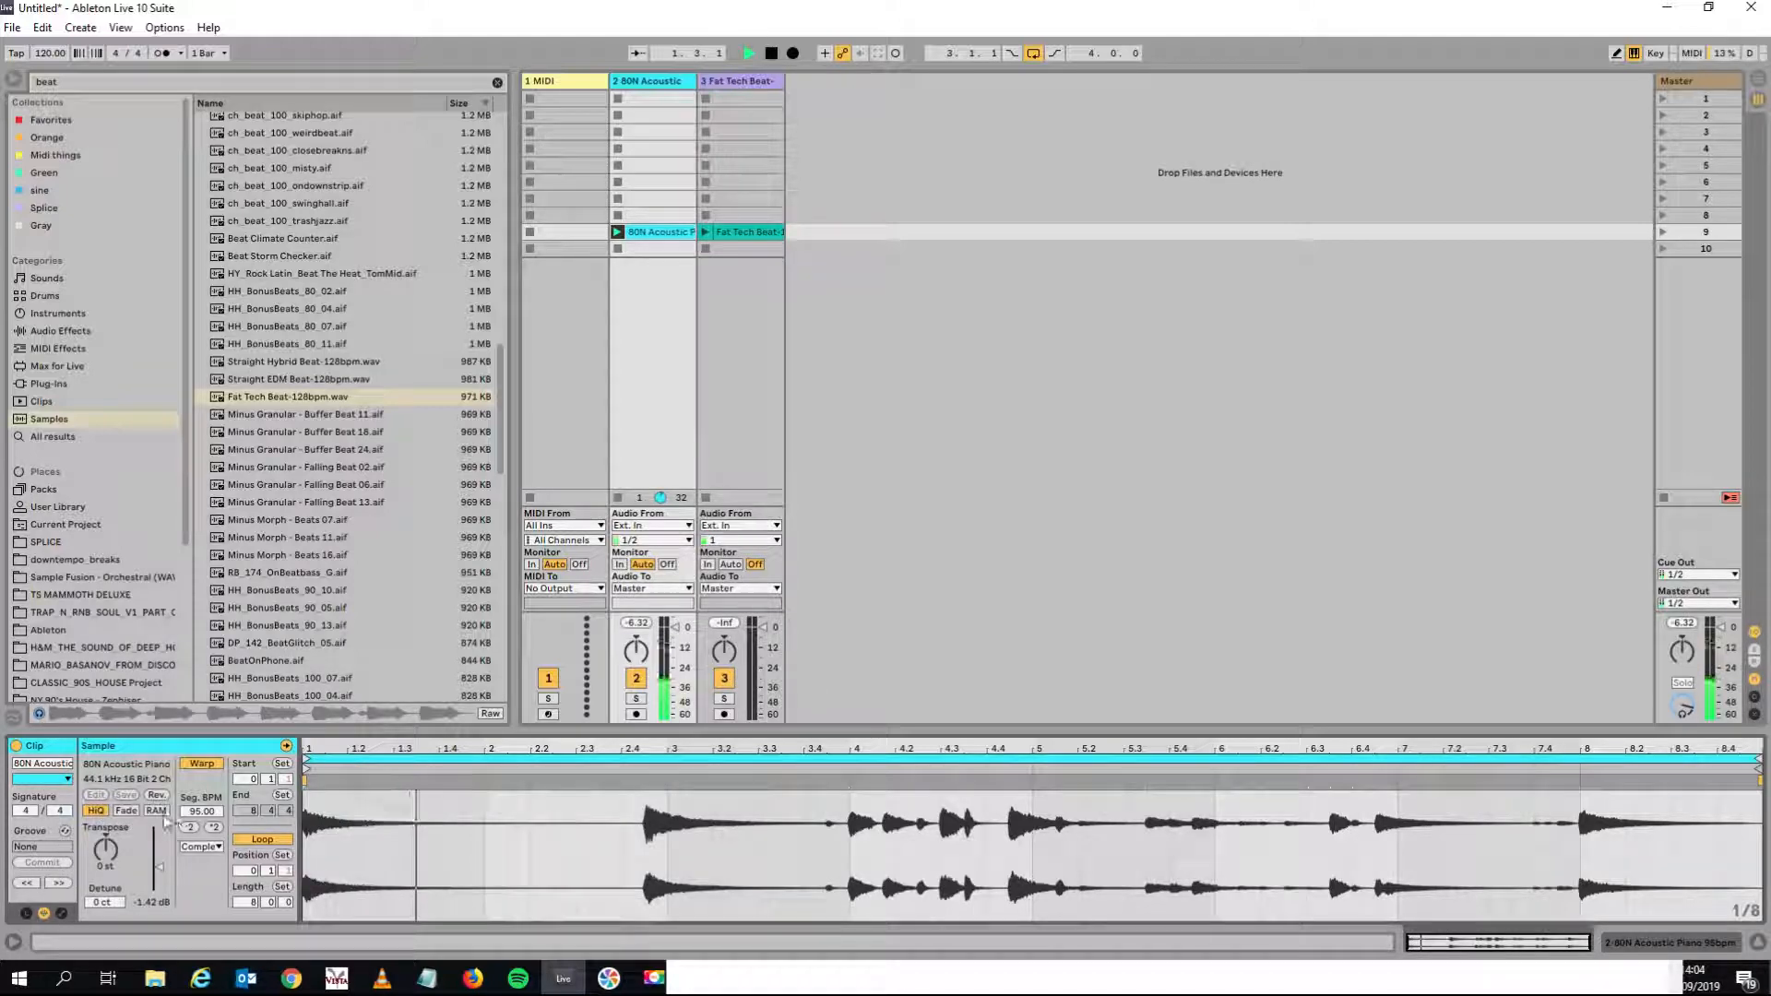
key("space")
left_click(95, 812)
left_click(129, 811)
key("space")
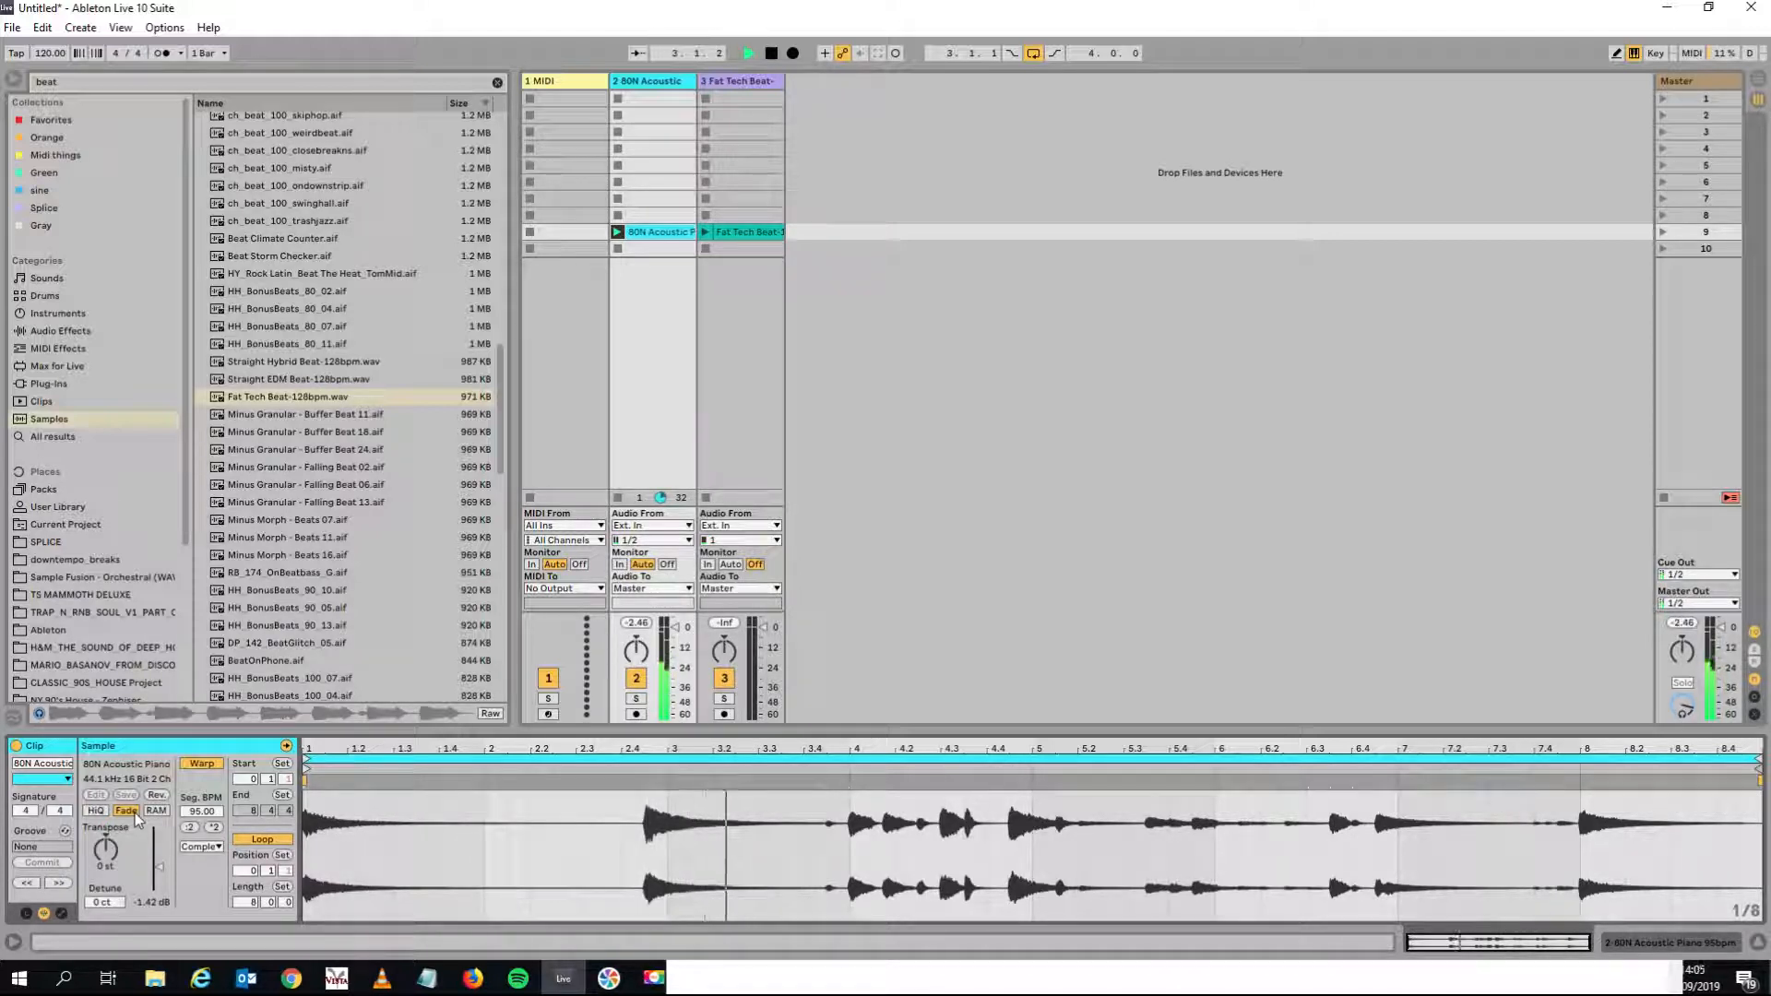
Shorten the piano clip's loop to its first three beats and compare playback with Fade on and off, leaving Fade off.
left_click_drag(1758, 764, 343, 755)
key("space")
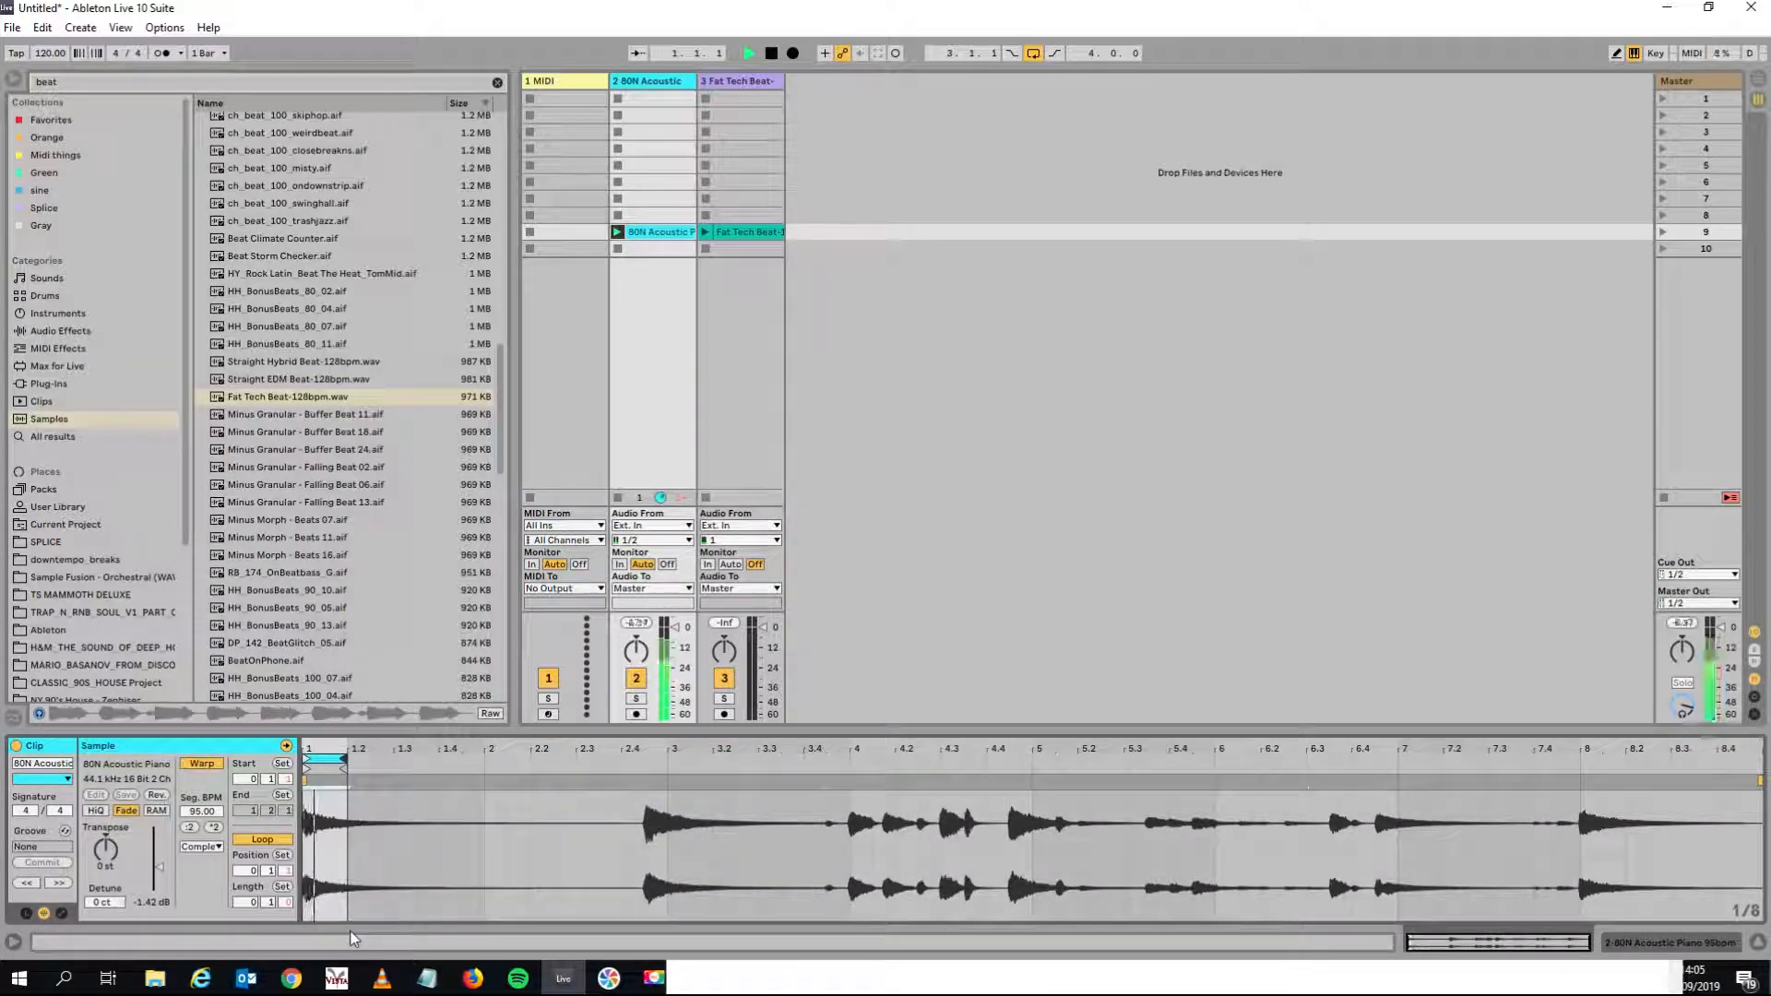
left_click(127, 811)
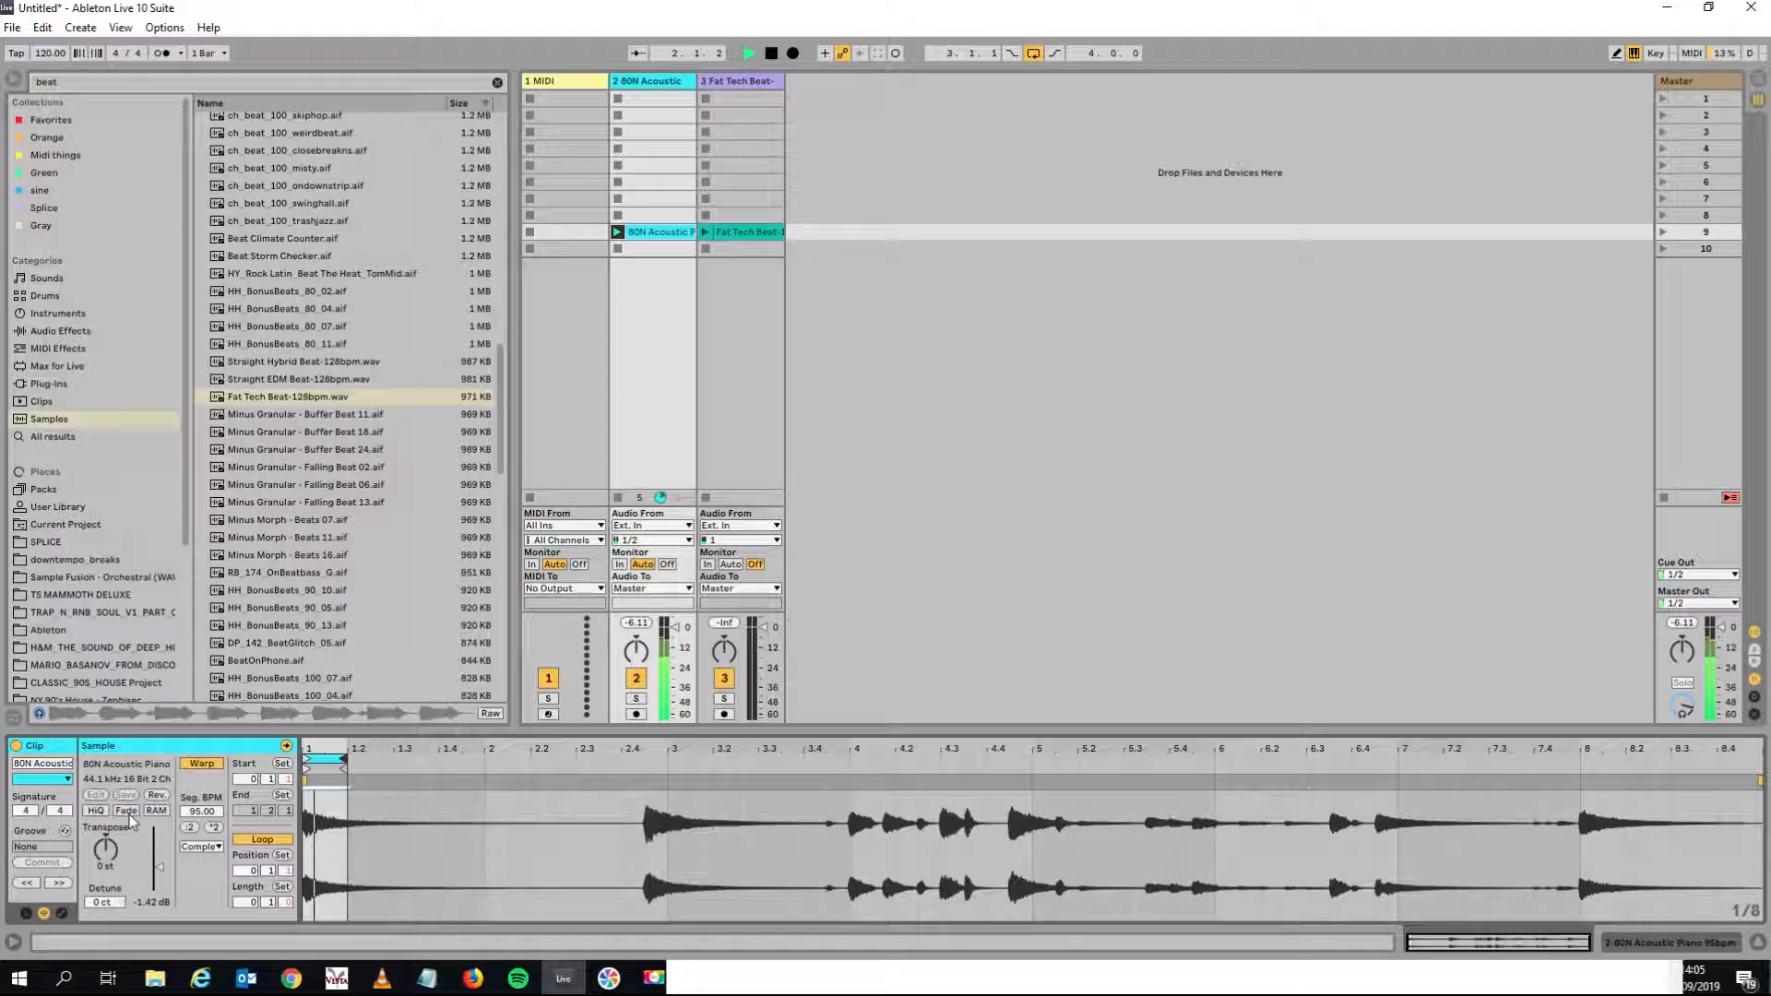
left_click_drag(344, 754, 437, 755)
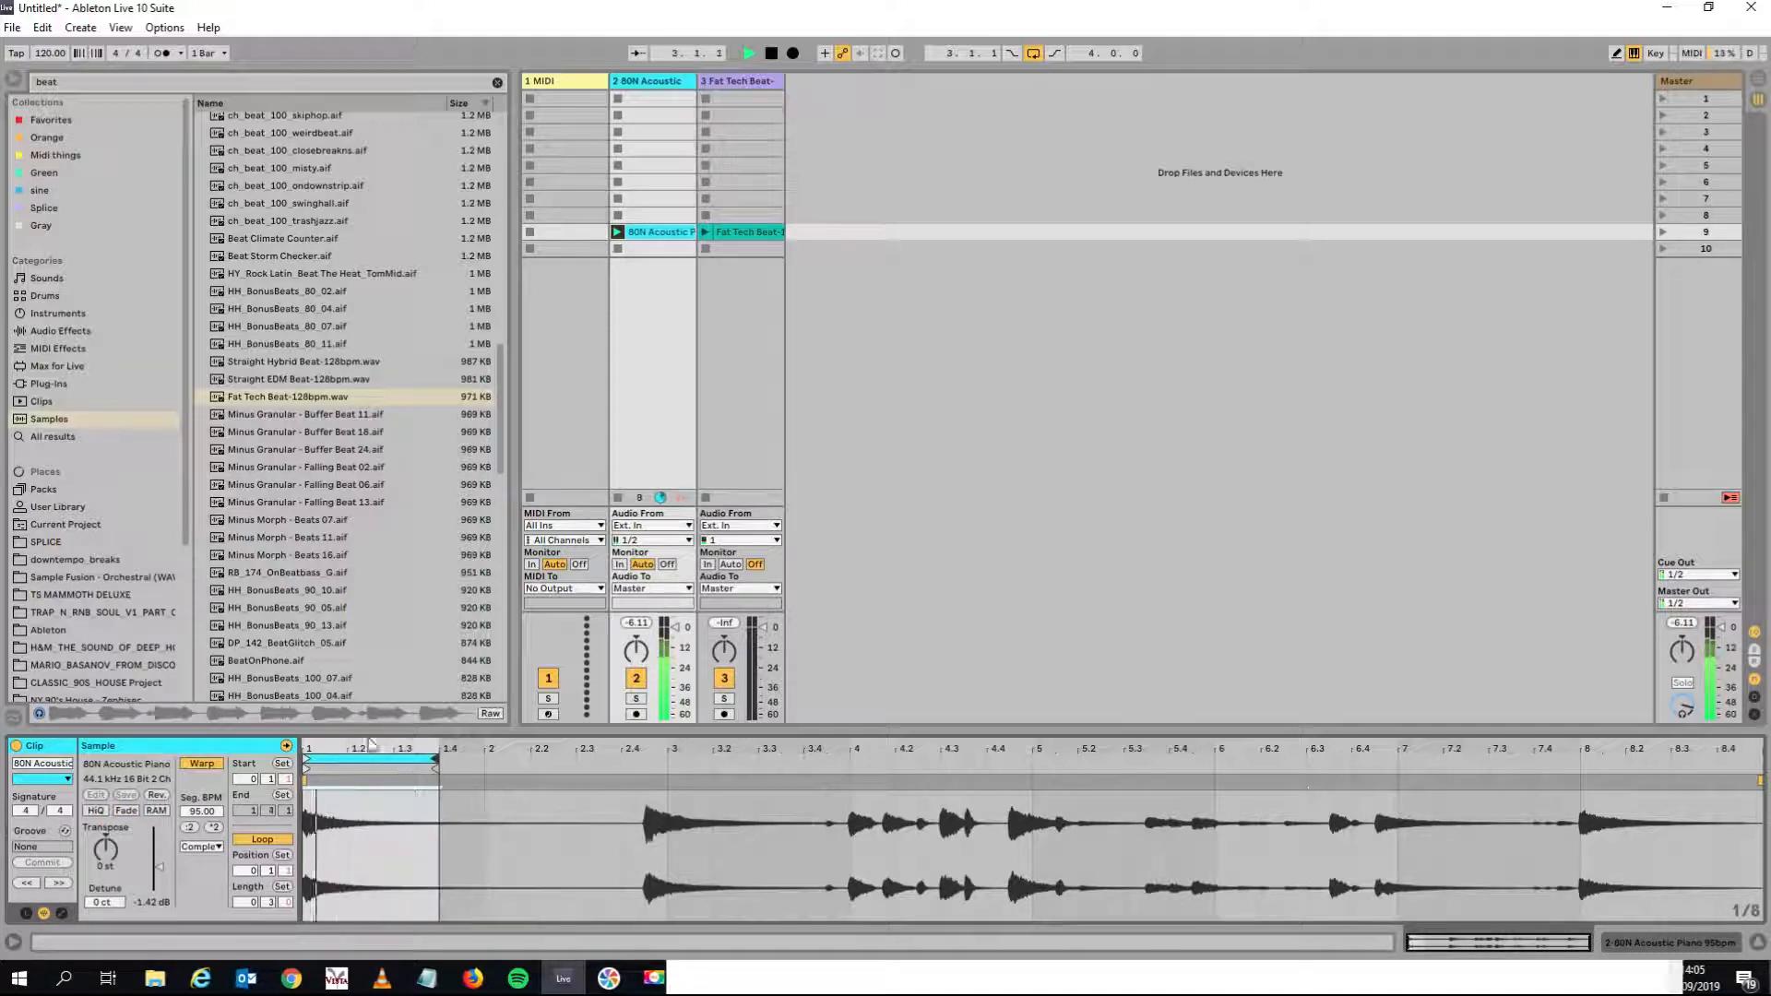
left_click(126, 811)
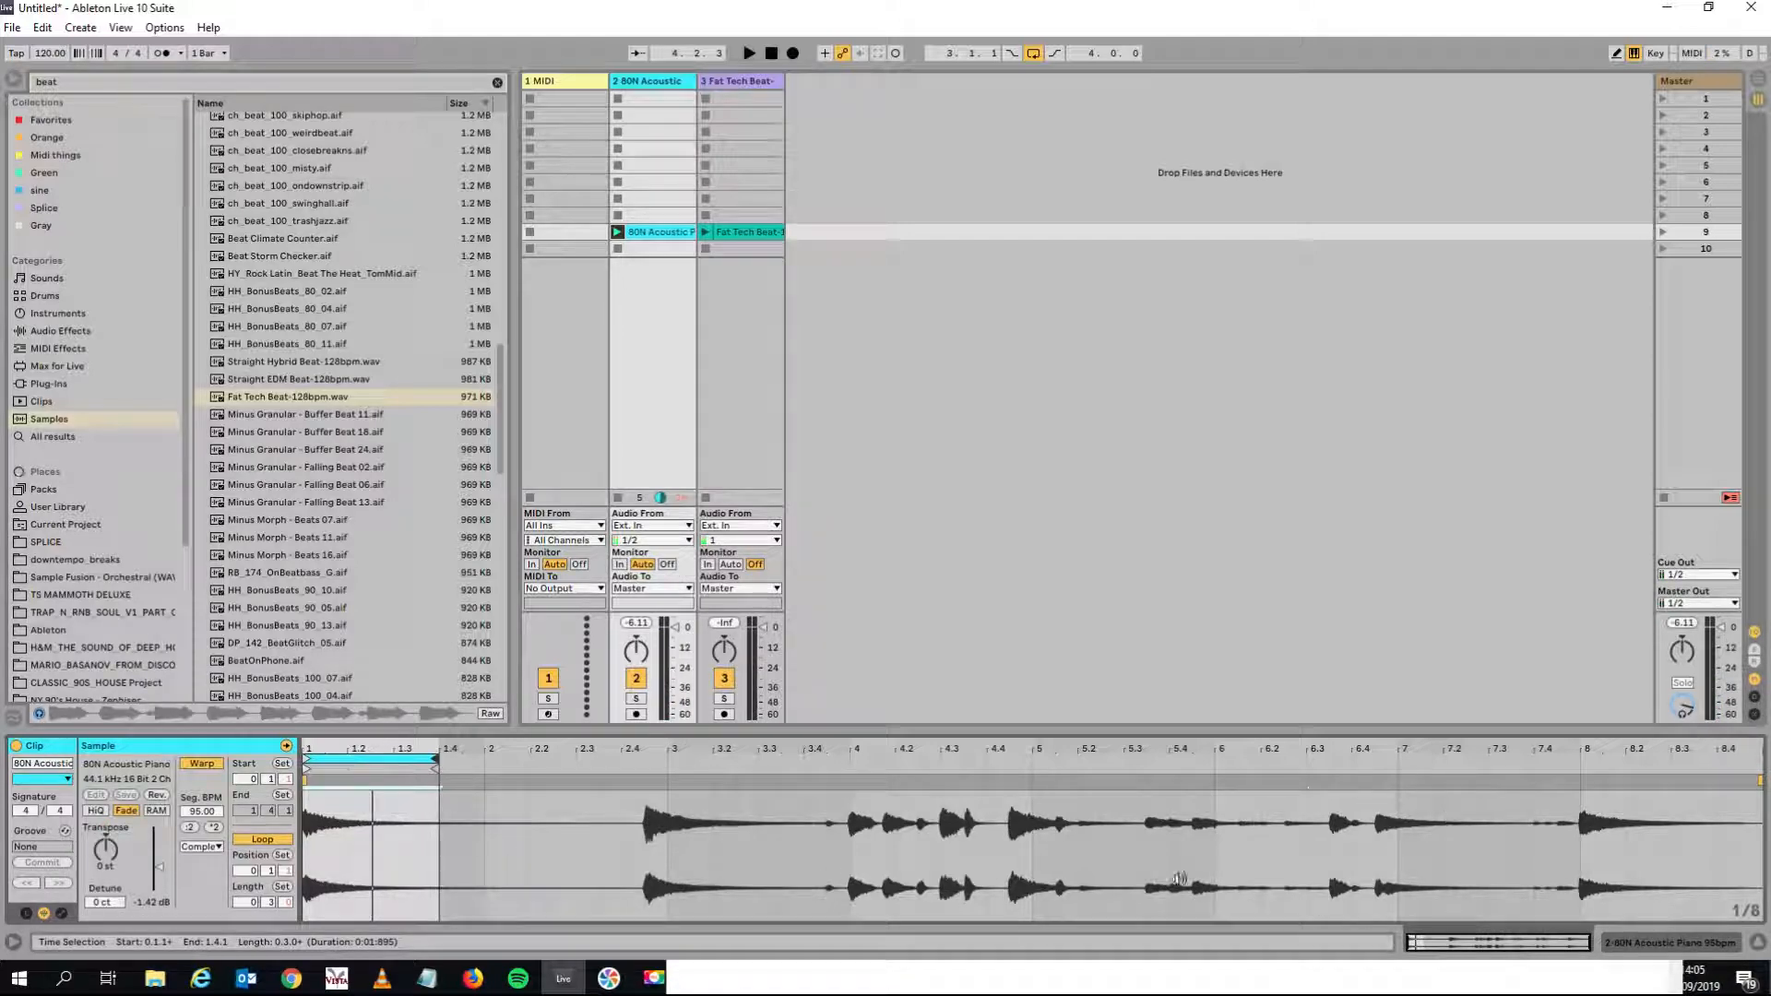
left_click(127, 812)
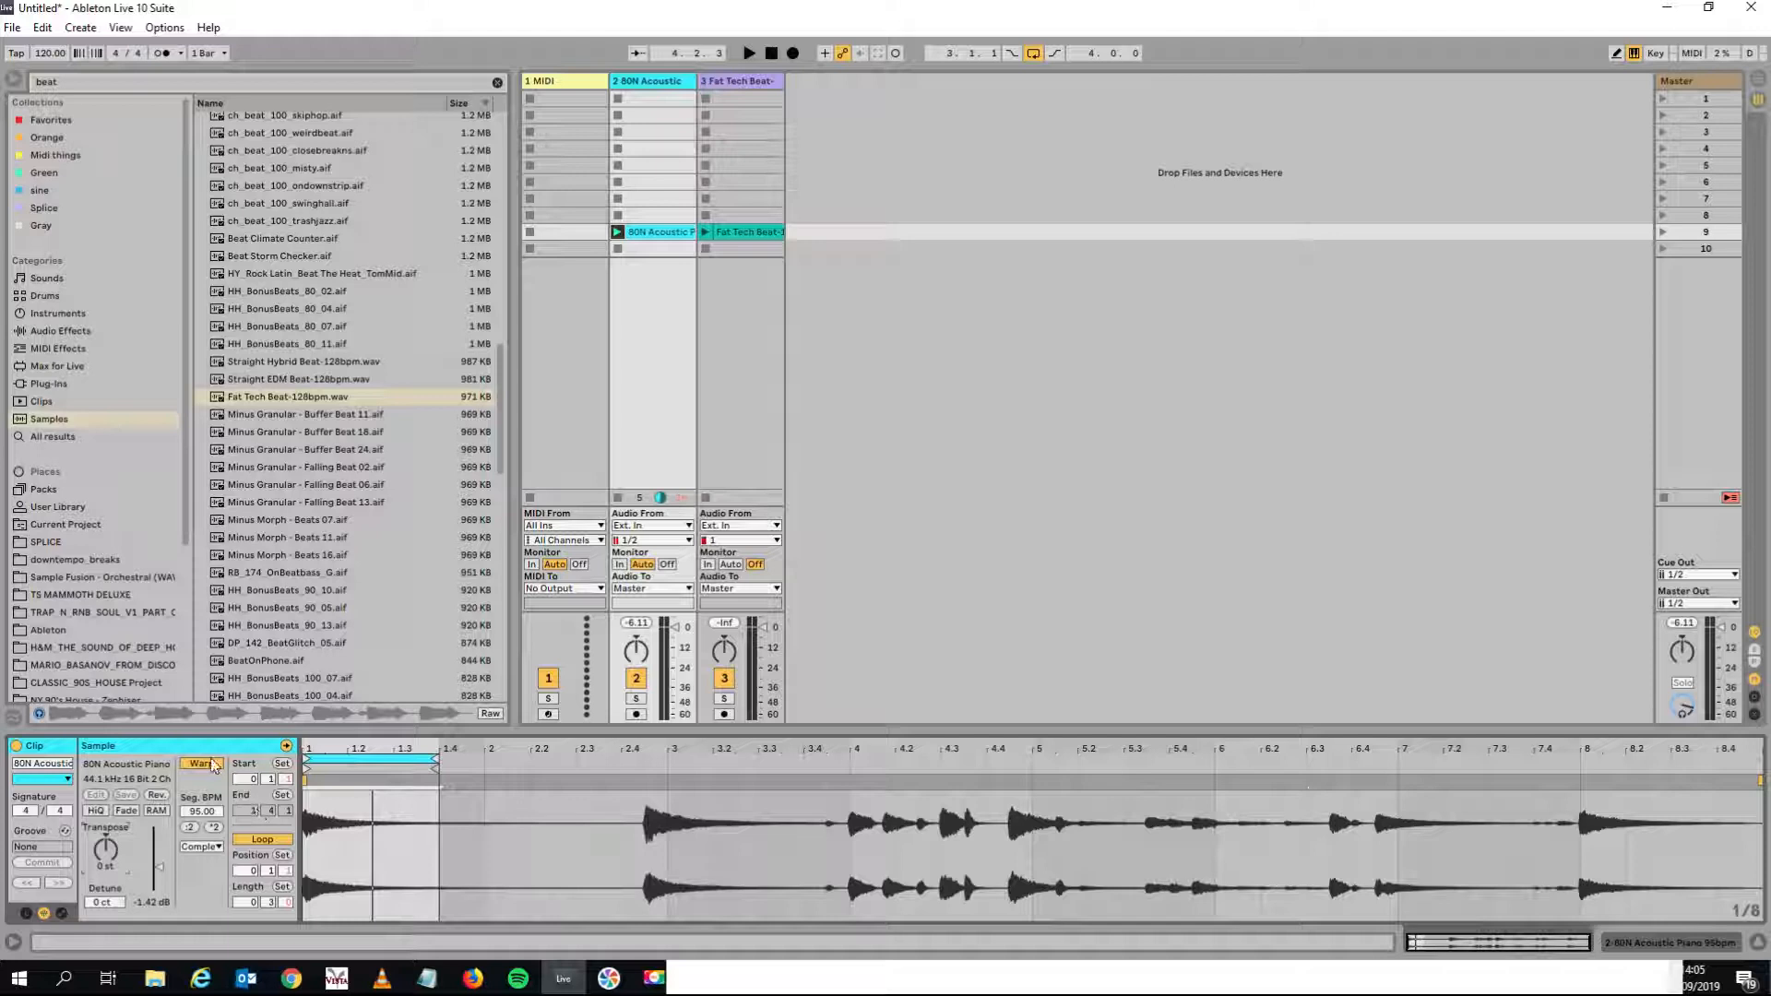
Play the looped piano clip in Complex warp mode while raising its transposition in semitone steps to 12 st.
left_click(206, 848)
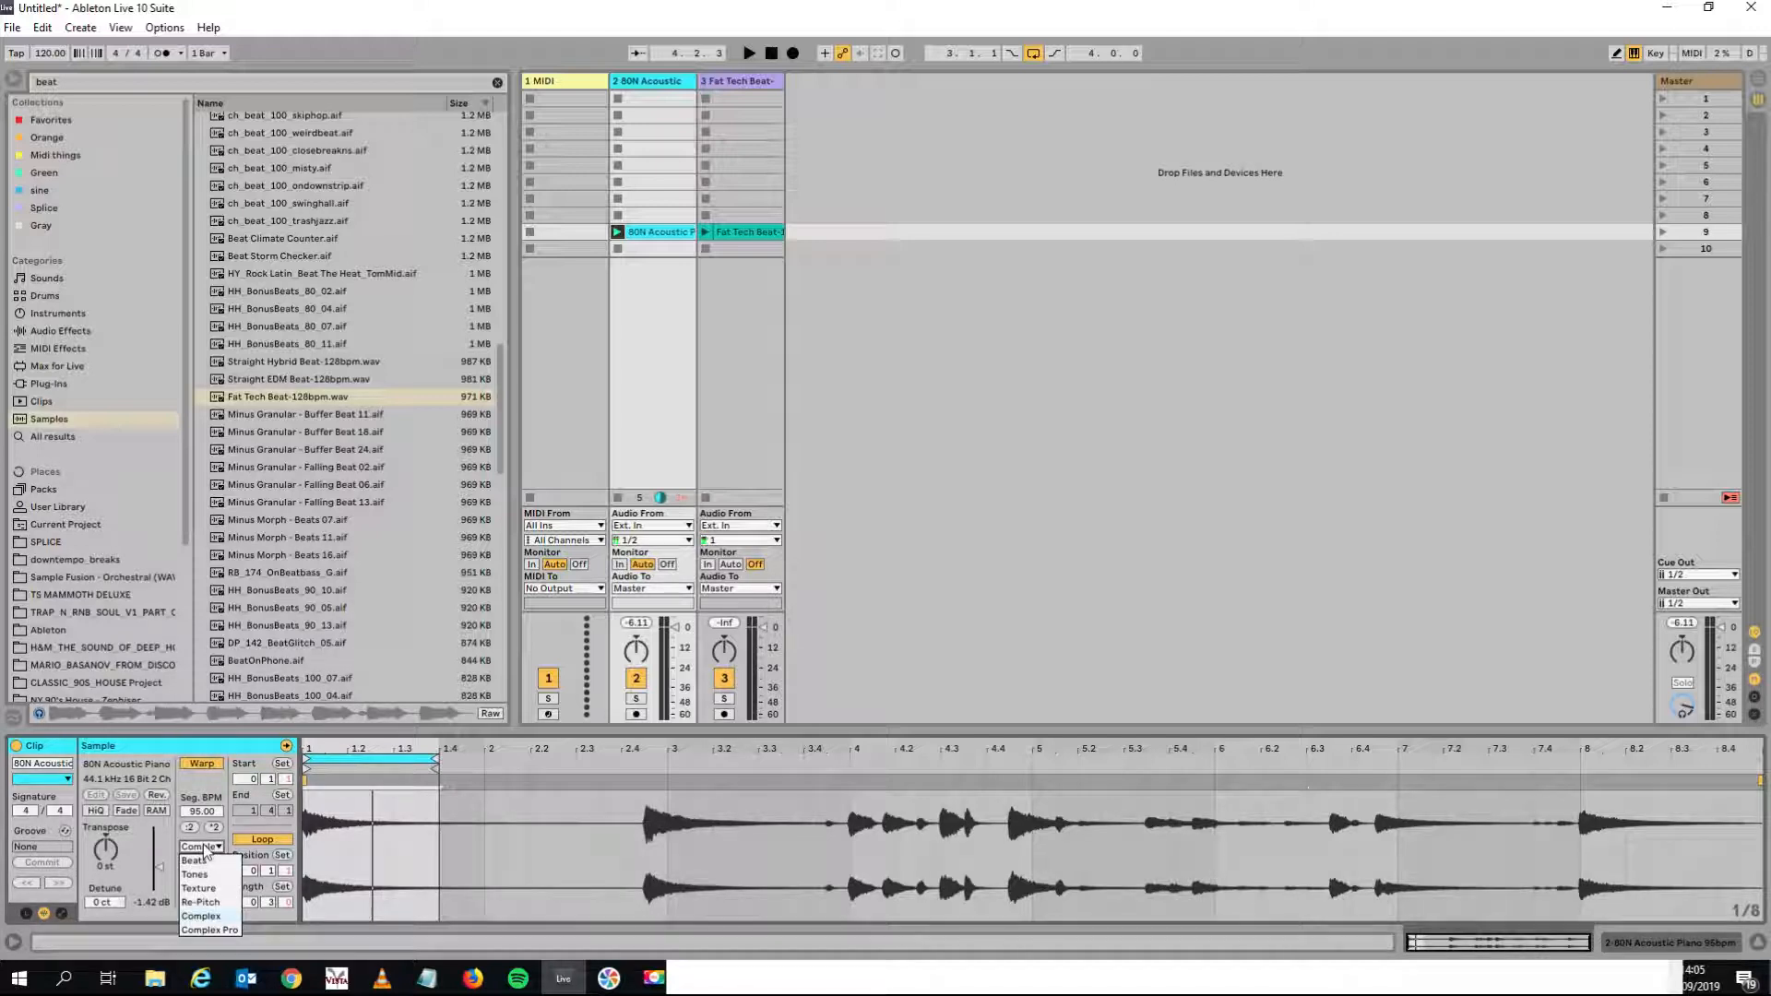
left_click(206, 850)
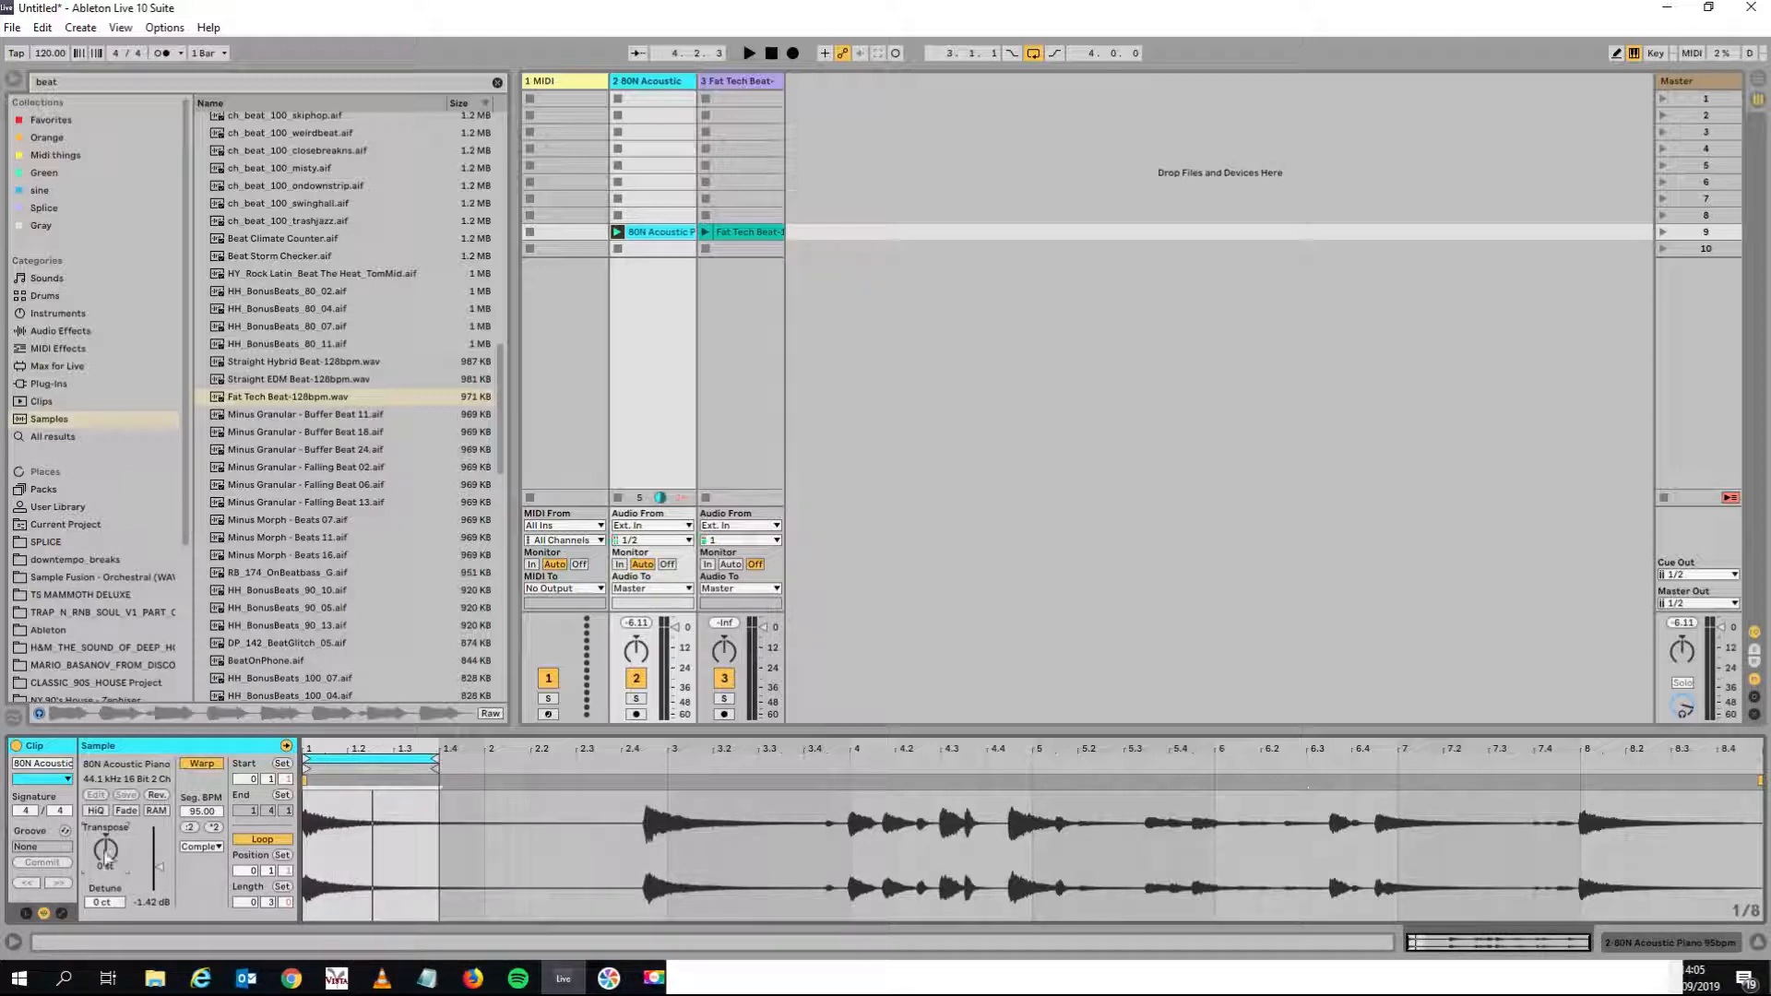
key("space")
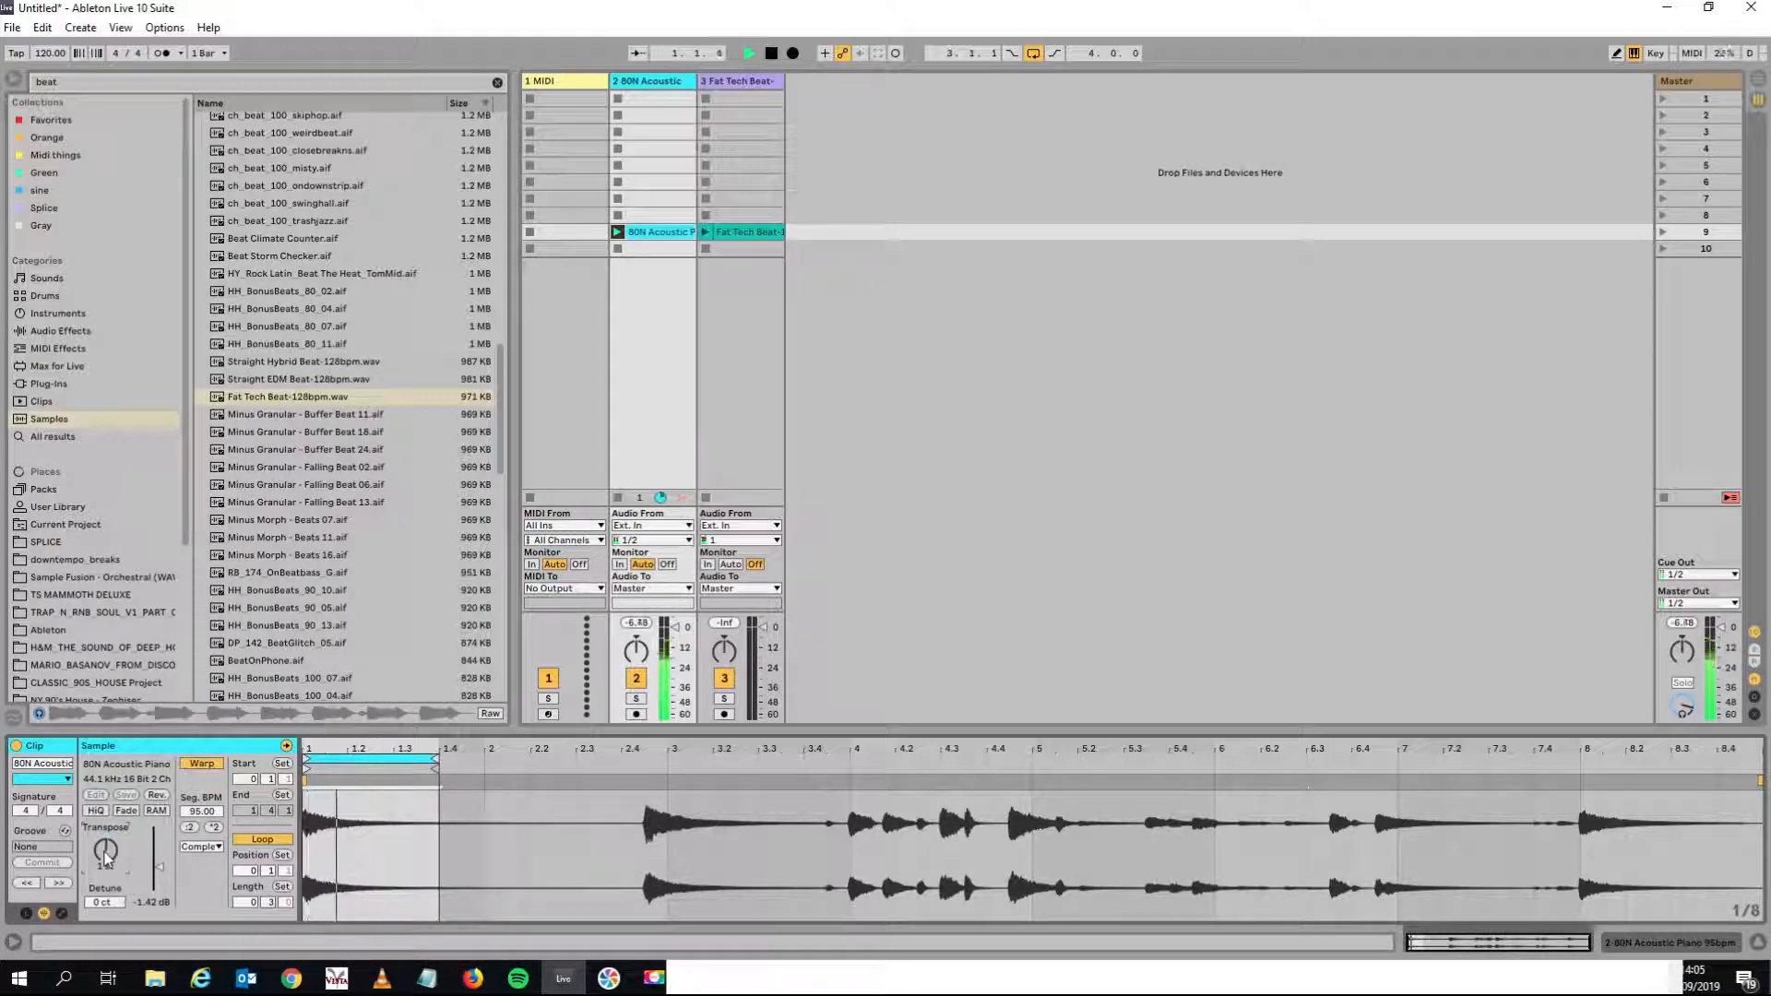
left_click_drag(107, 856, 158, 821)
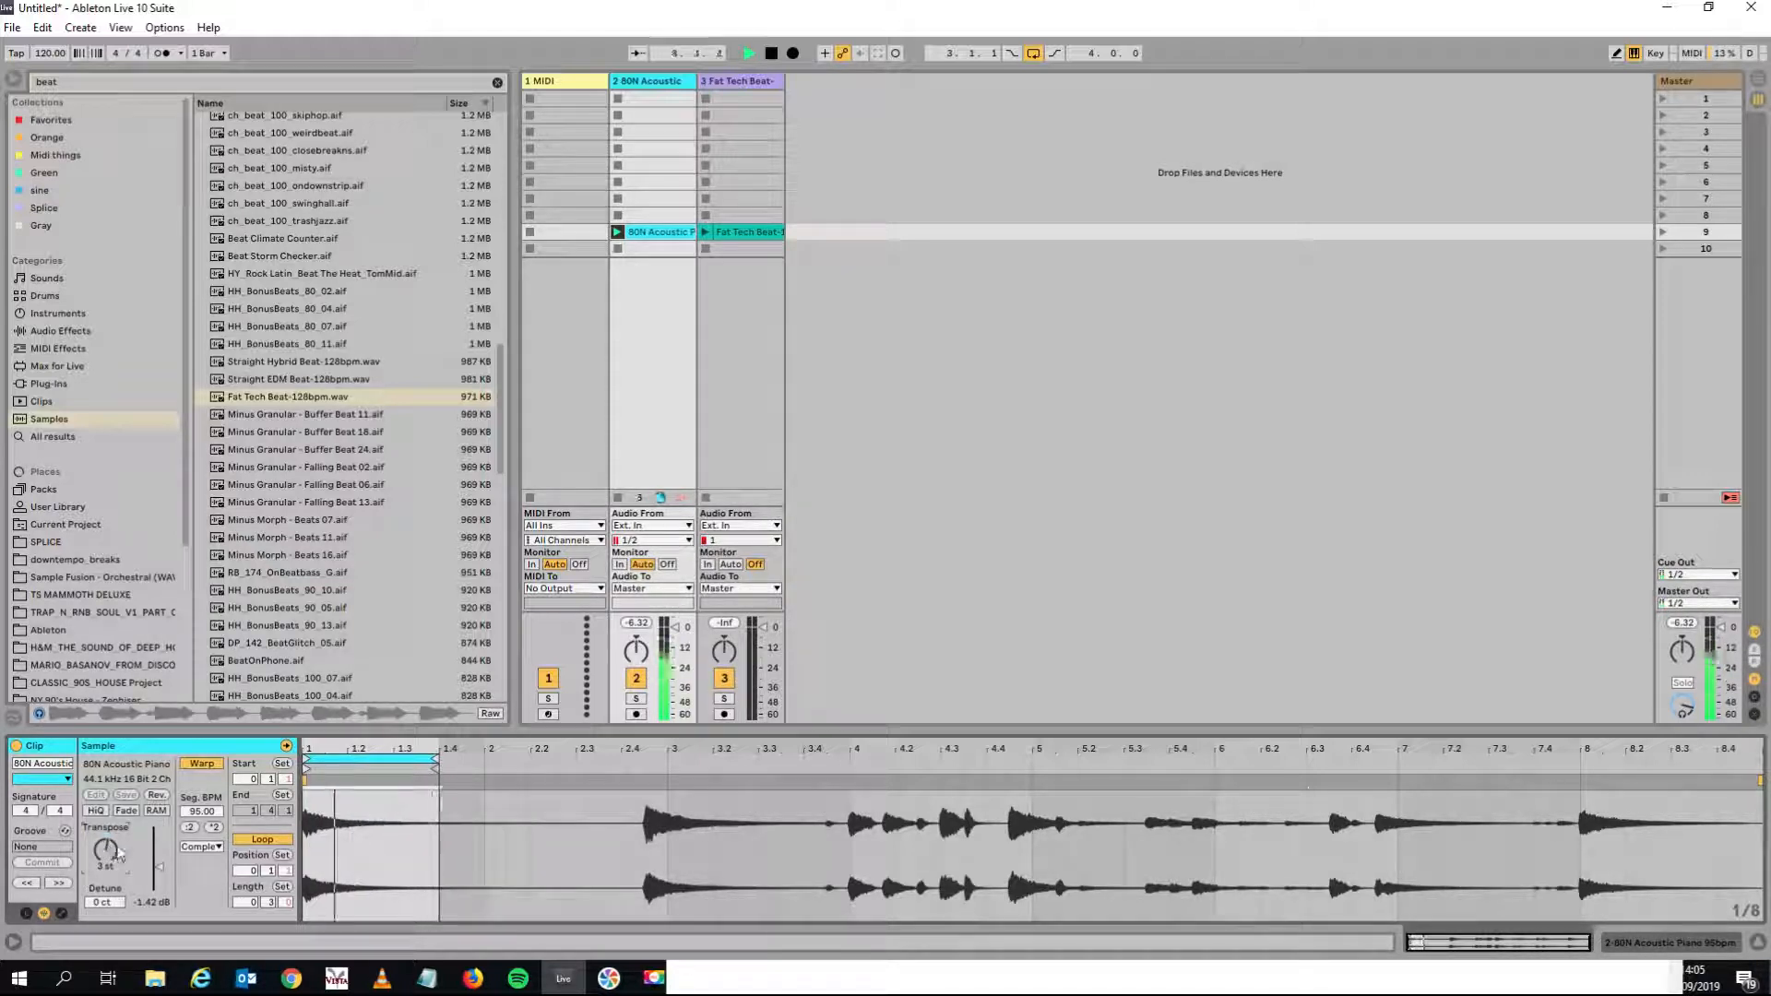
key("Up")
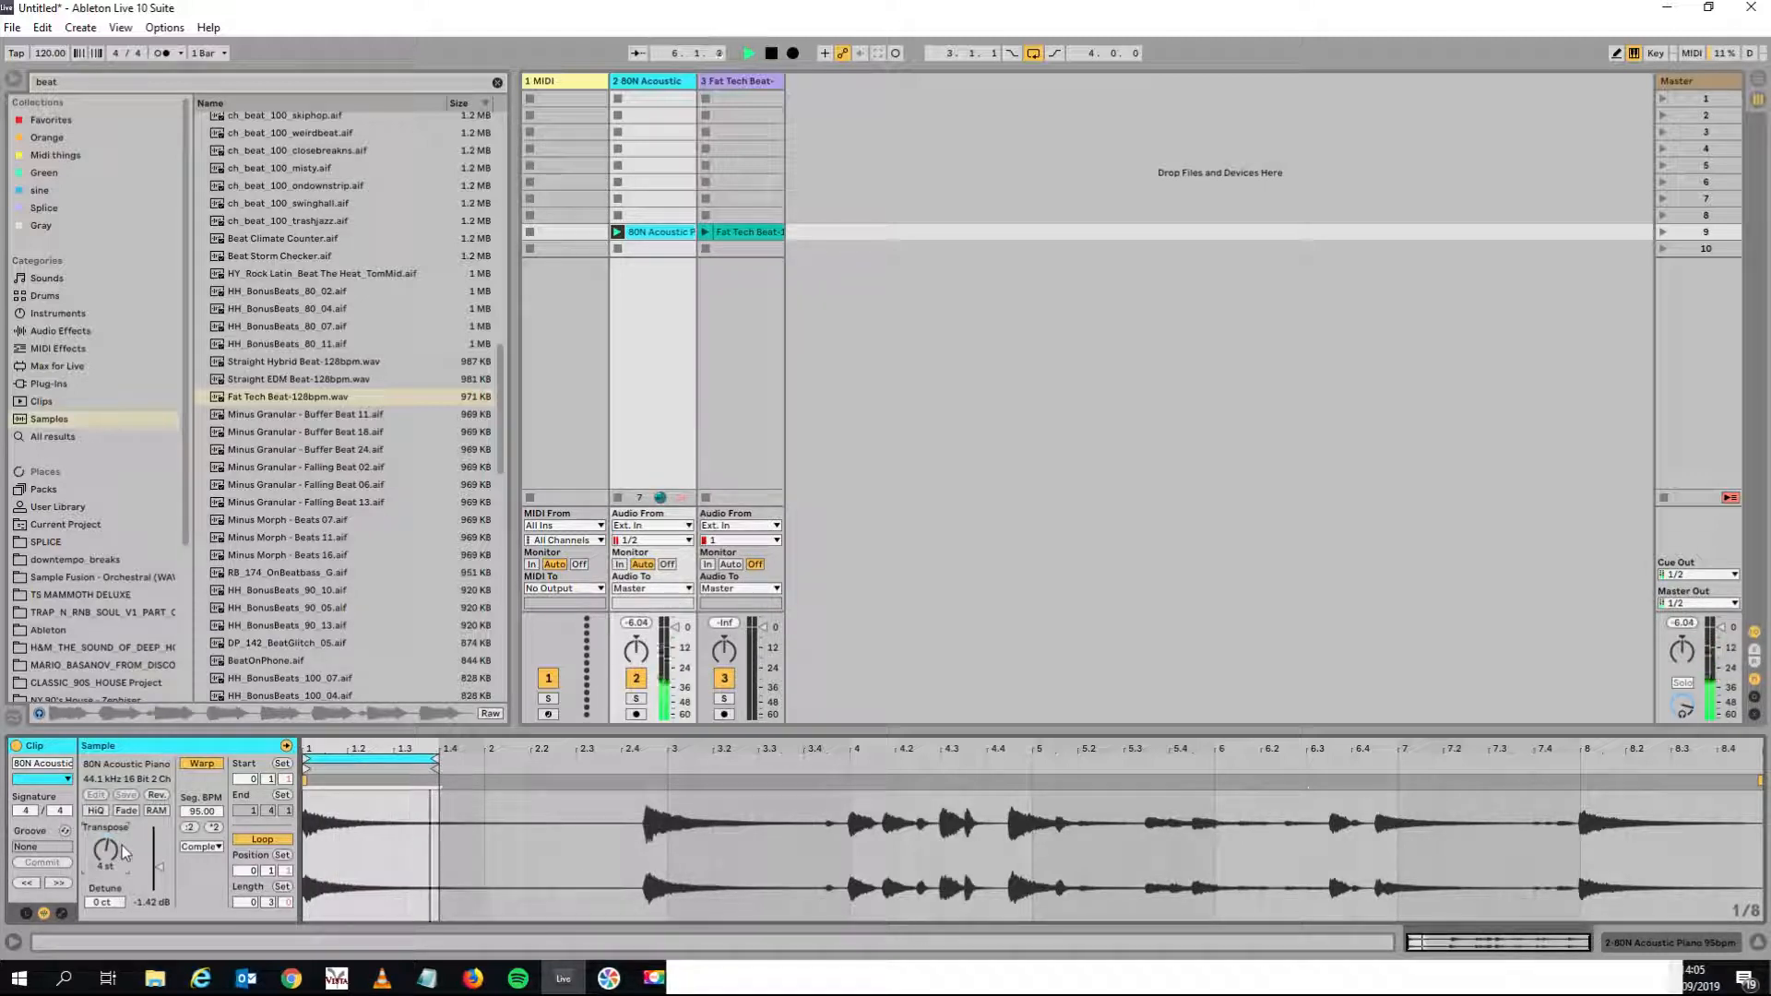
key("Up")
key("Up")
key("Up")
key("Up")
key("Up")
key("Up")
key("Up")
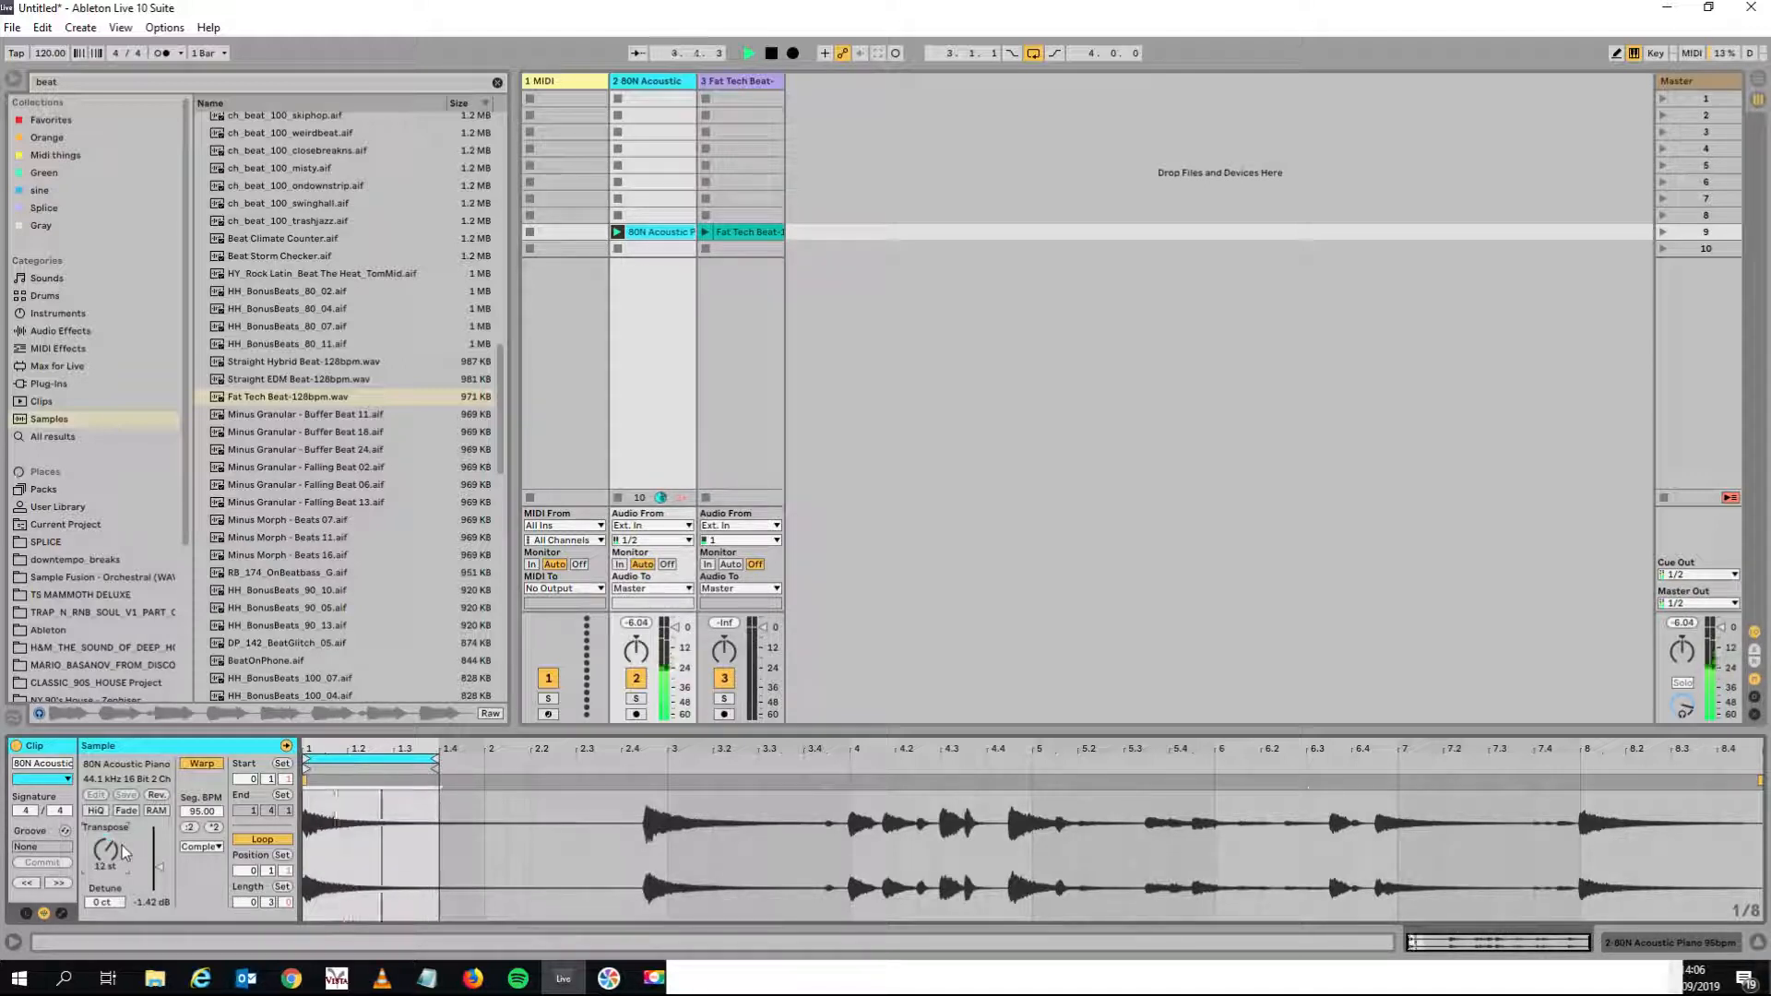
key("Up")
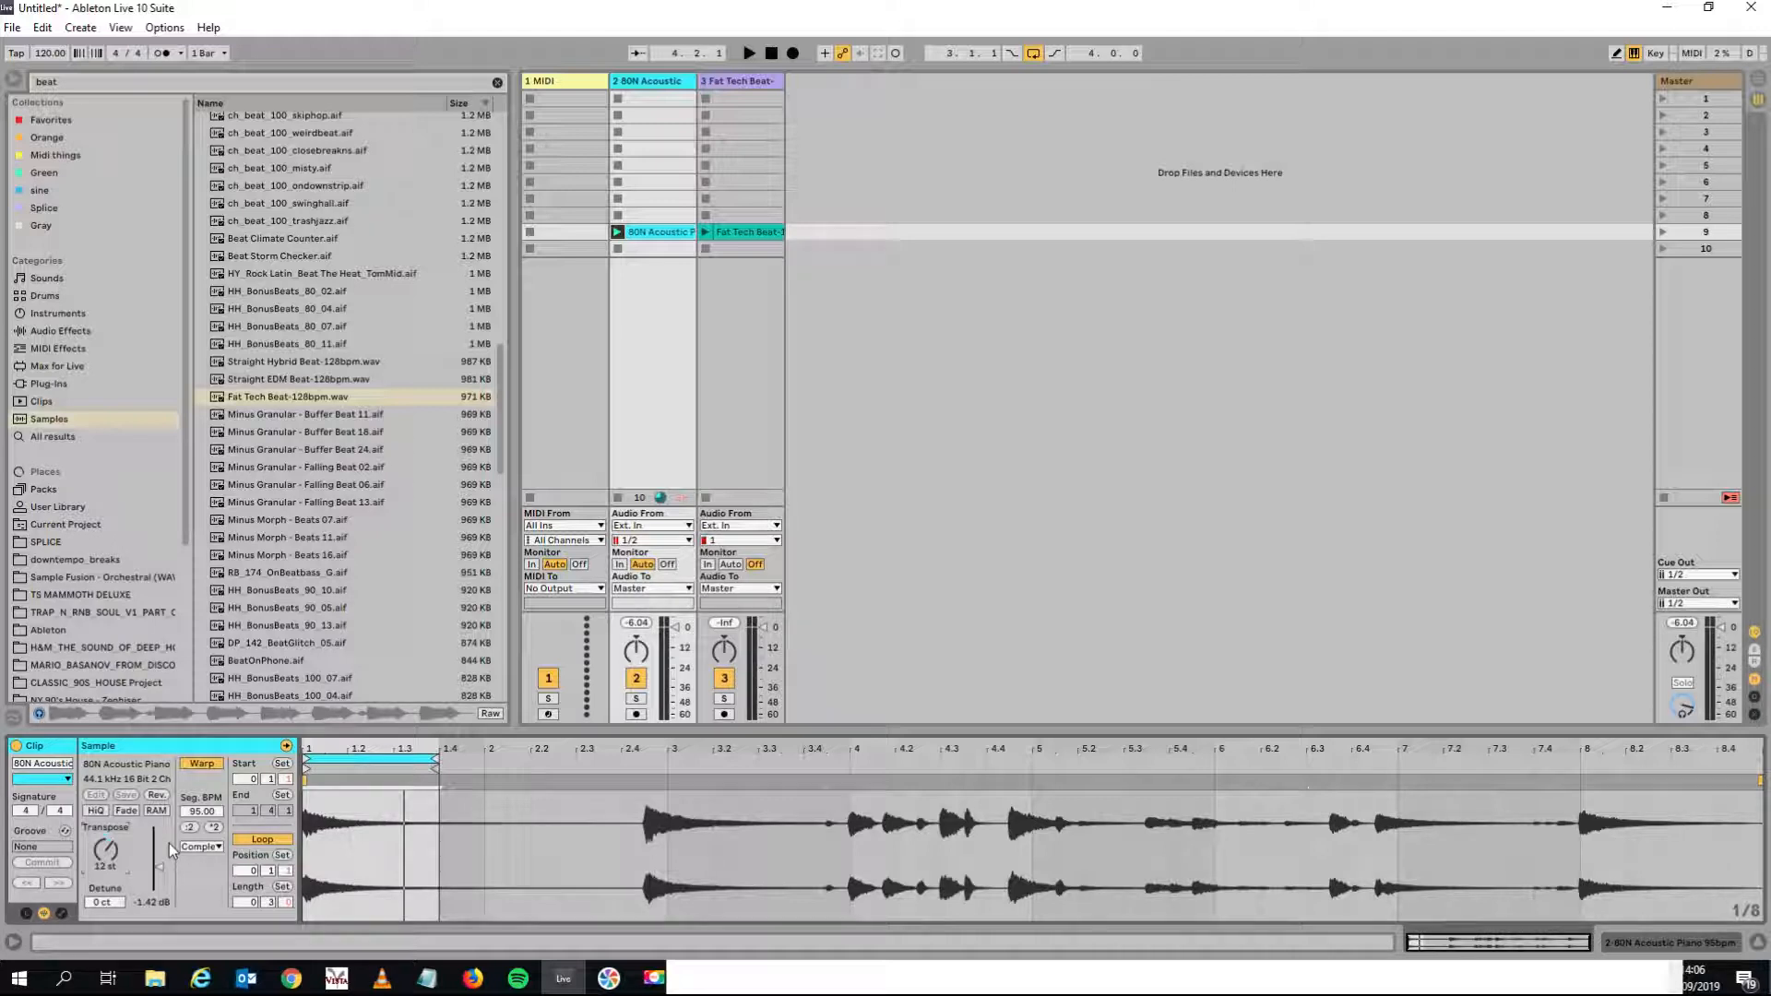
Play the transposed piano clip, switch its warp mode to Re-Pitch, and compare the sound.
key("space")
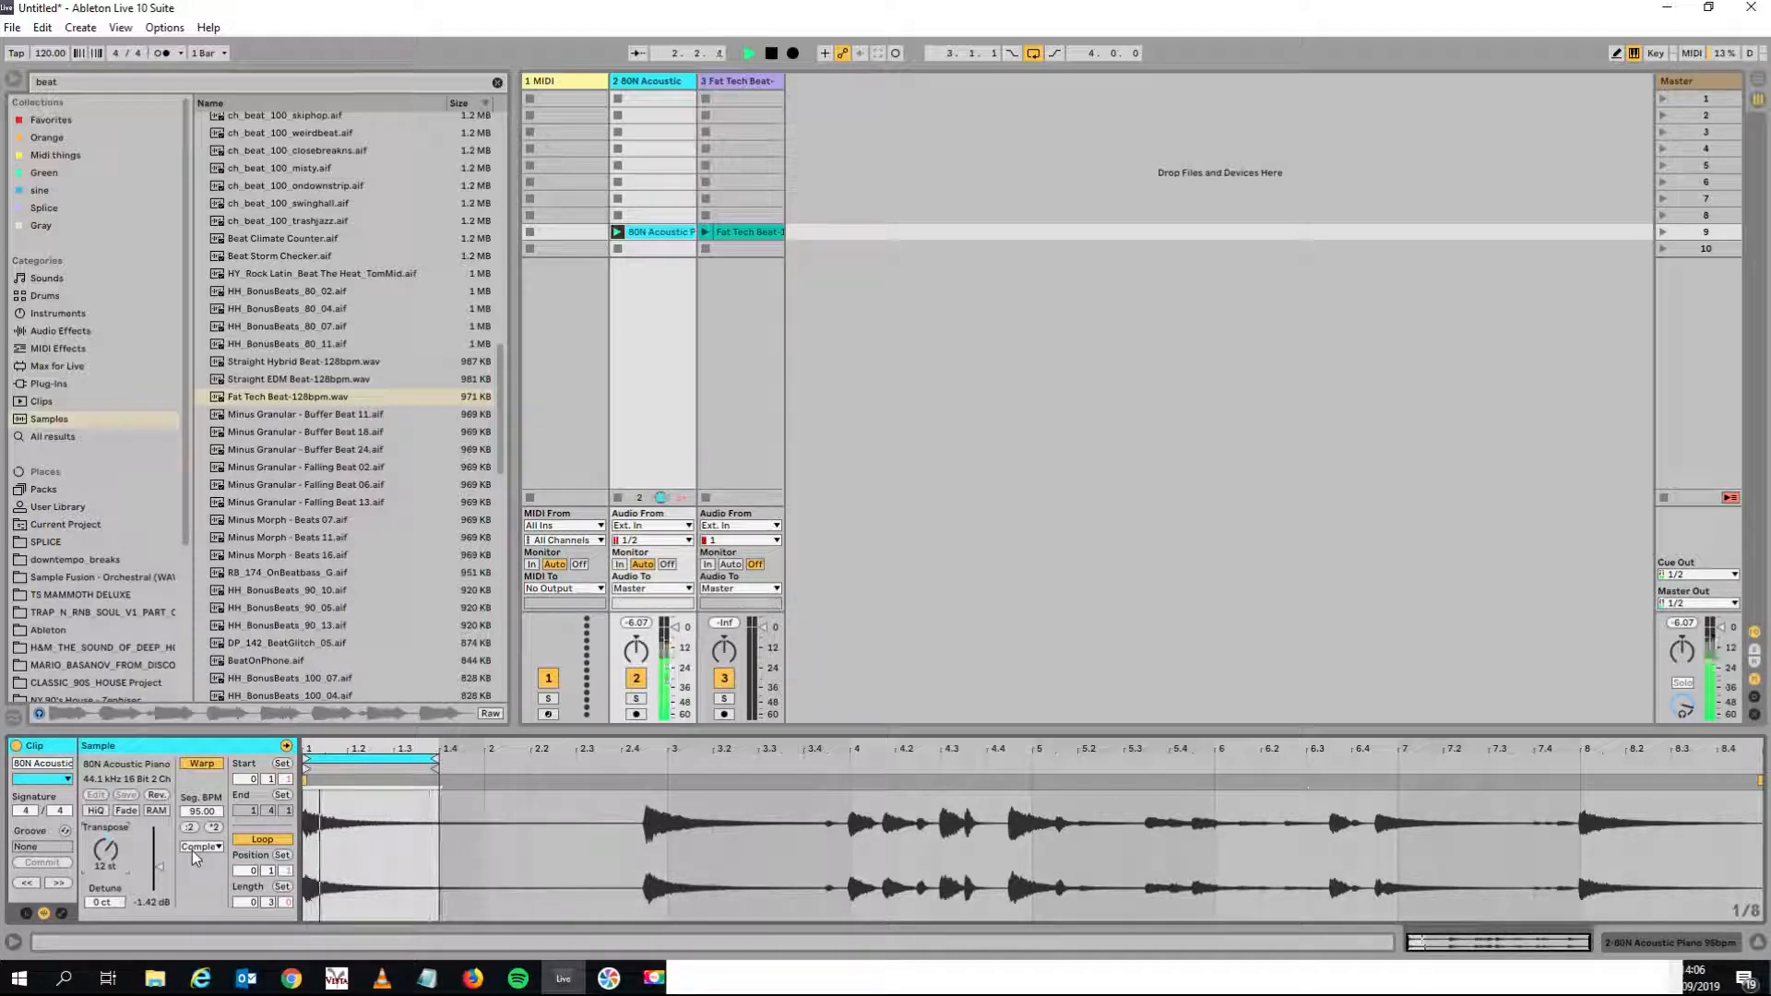
key("space")
key("space")
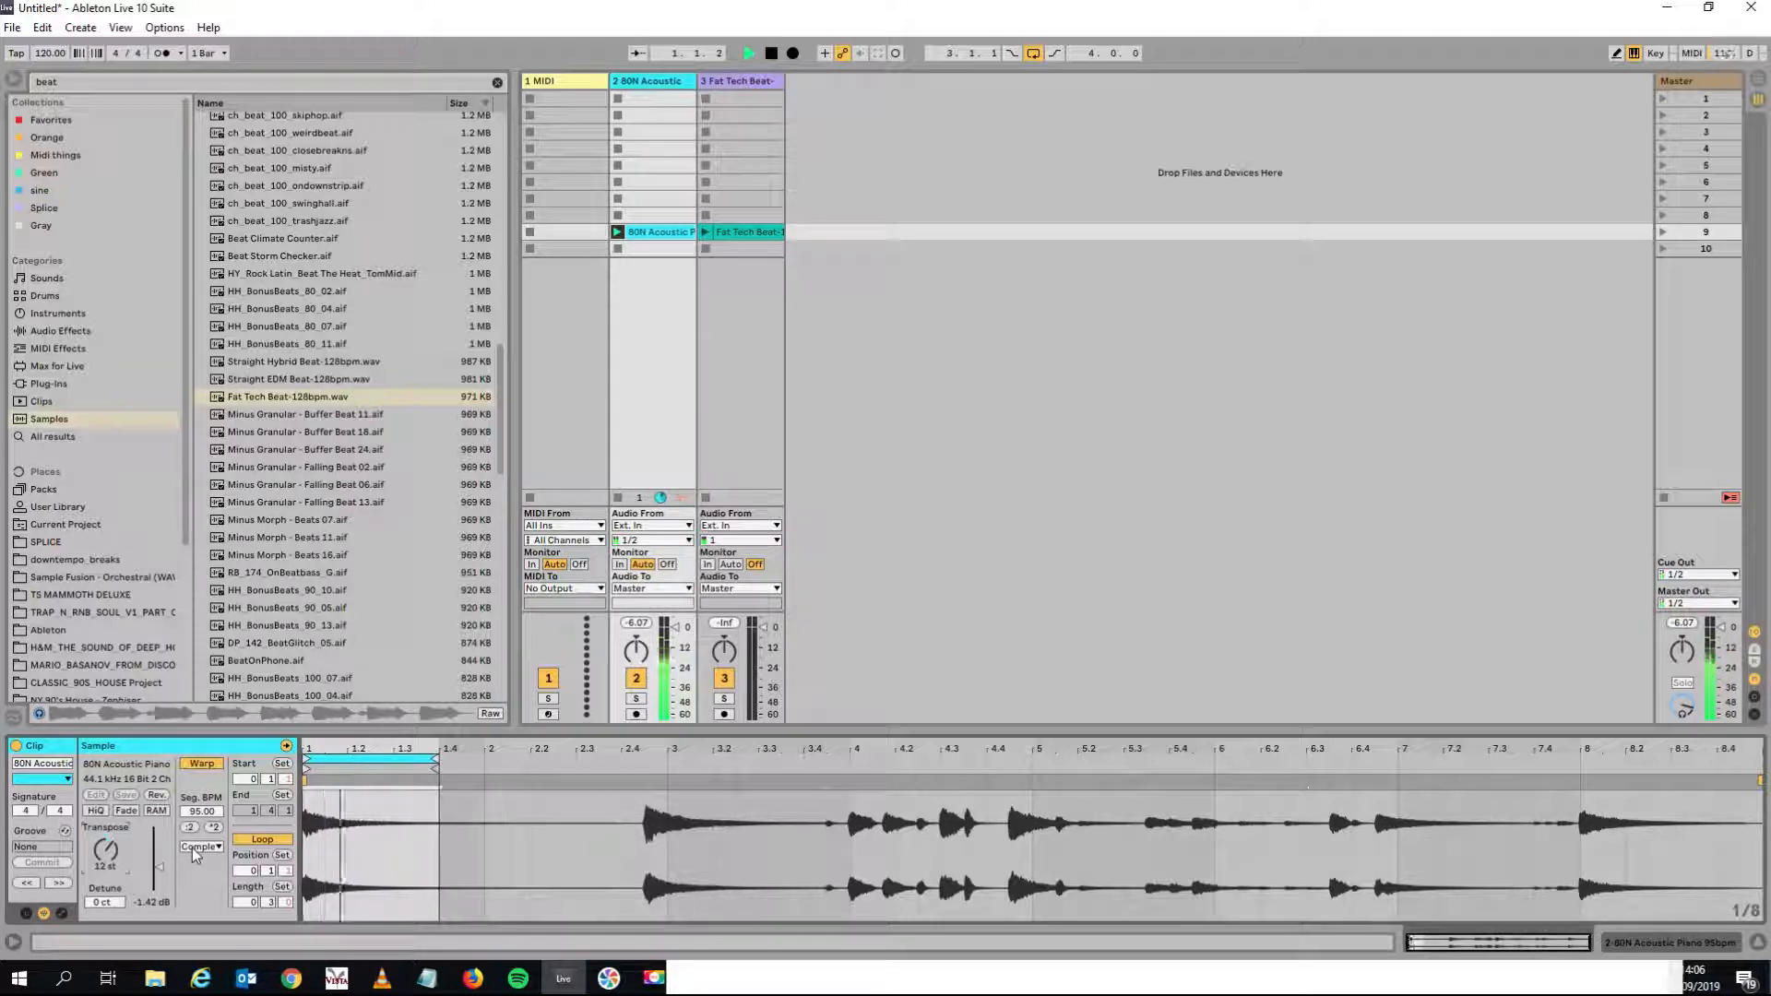
left_click(192, 849)
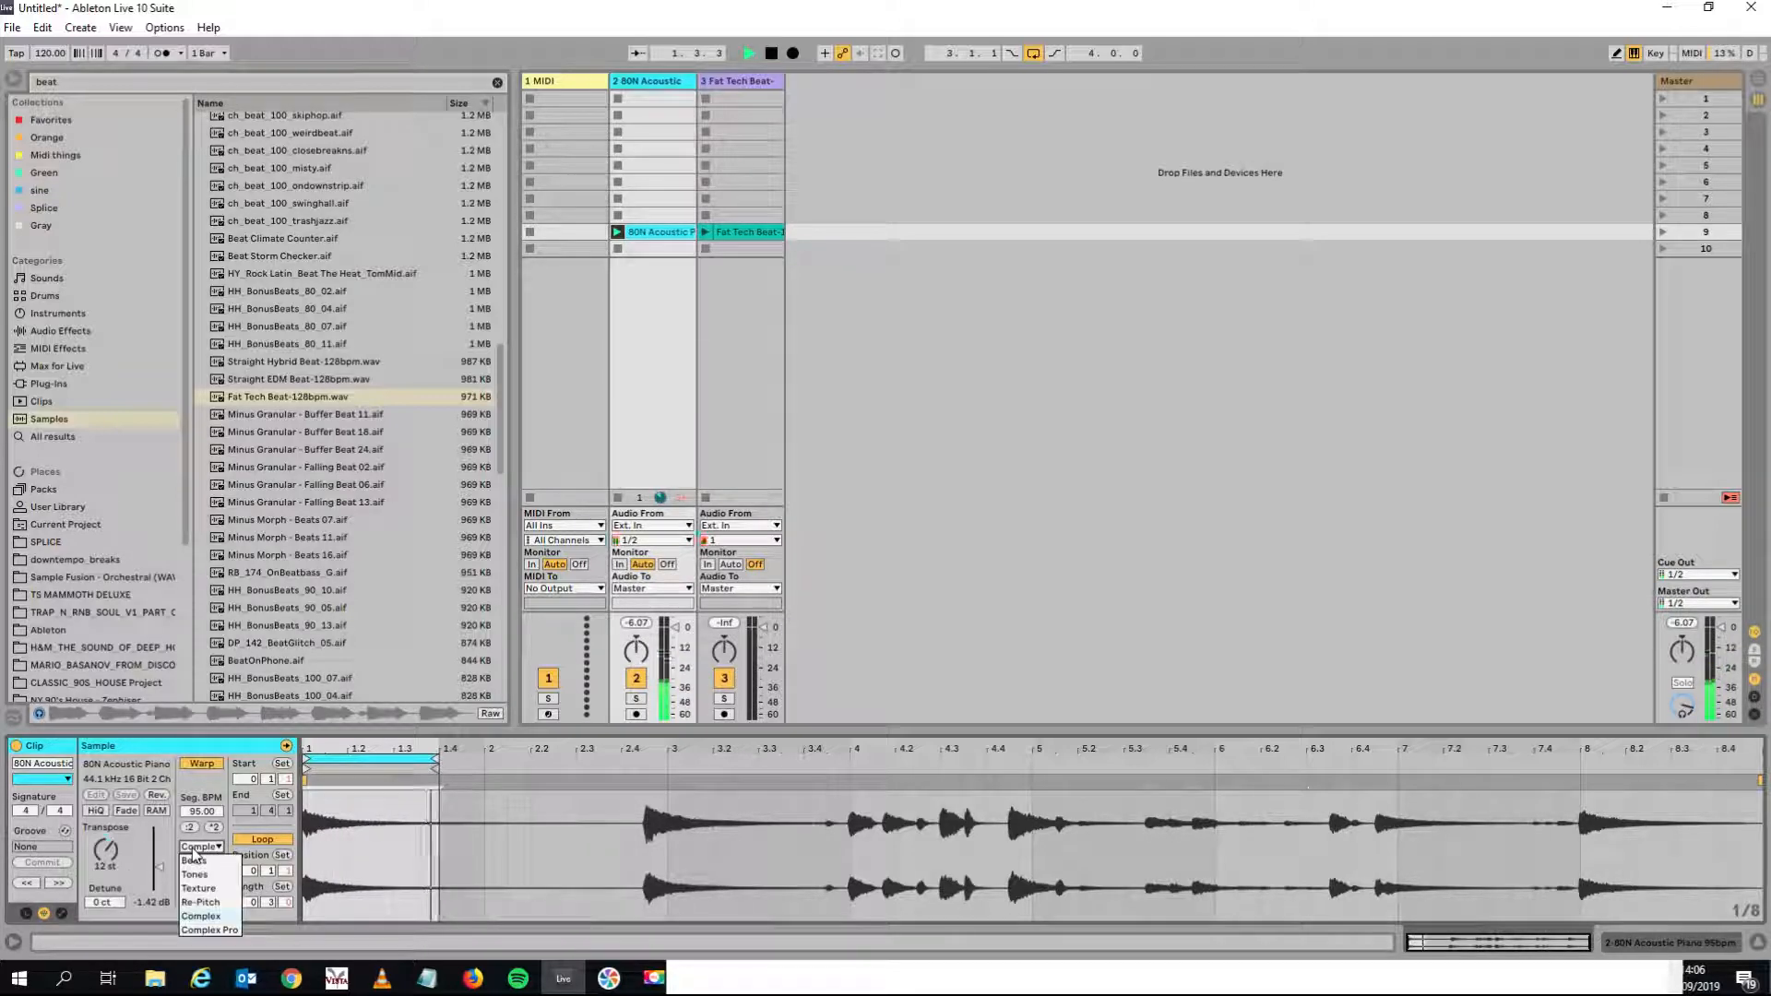
left_click(213, 902)
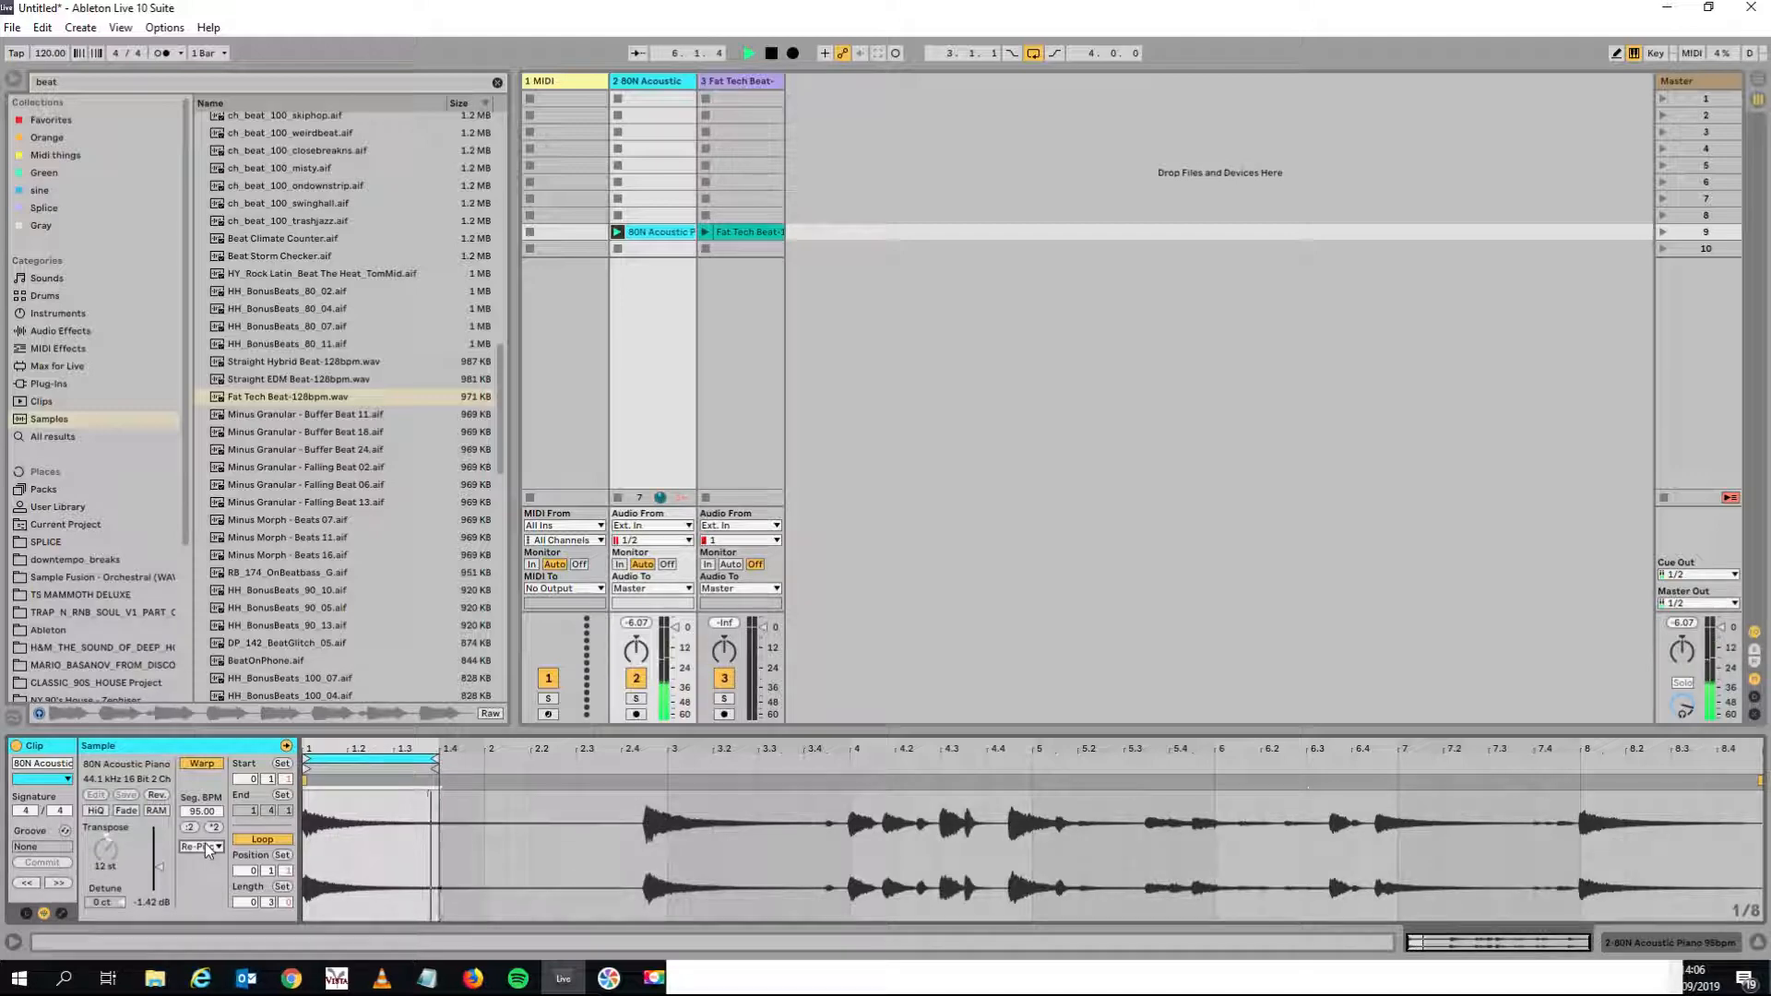
key("space")
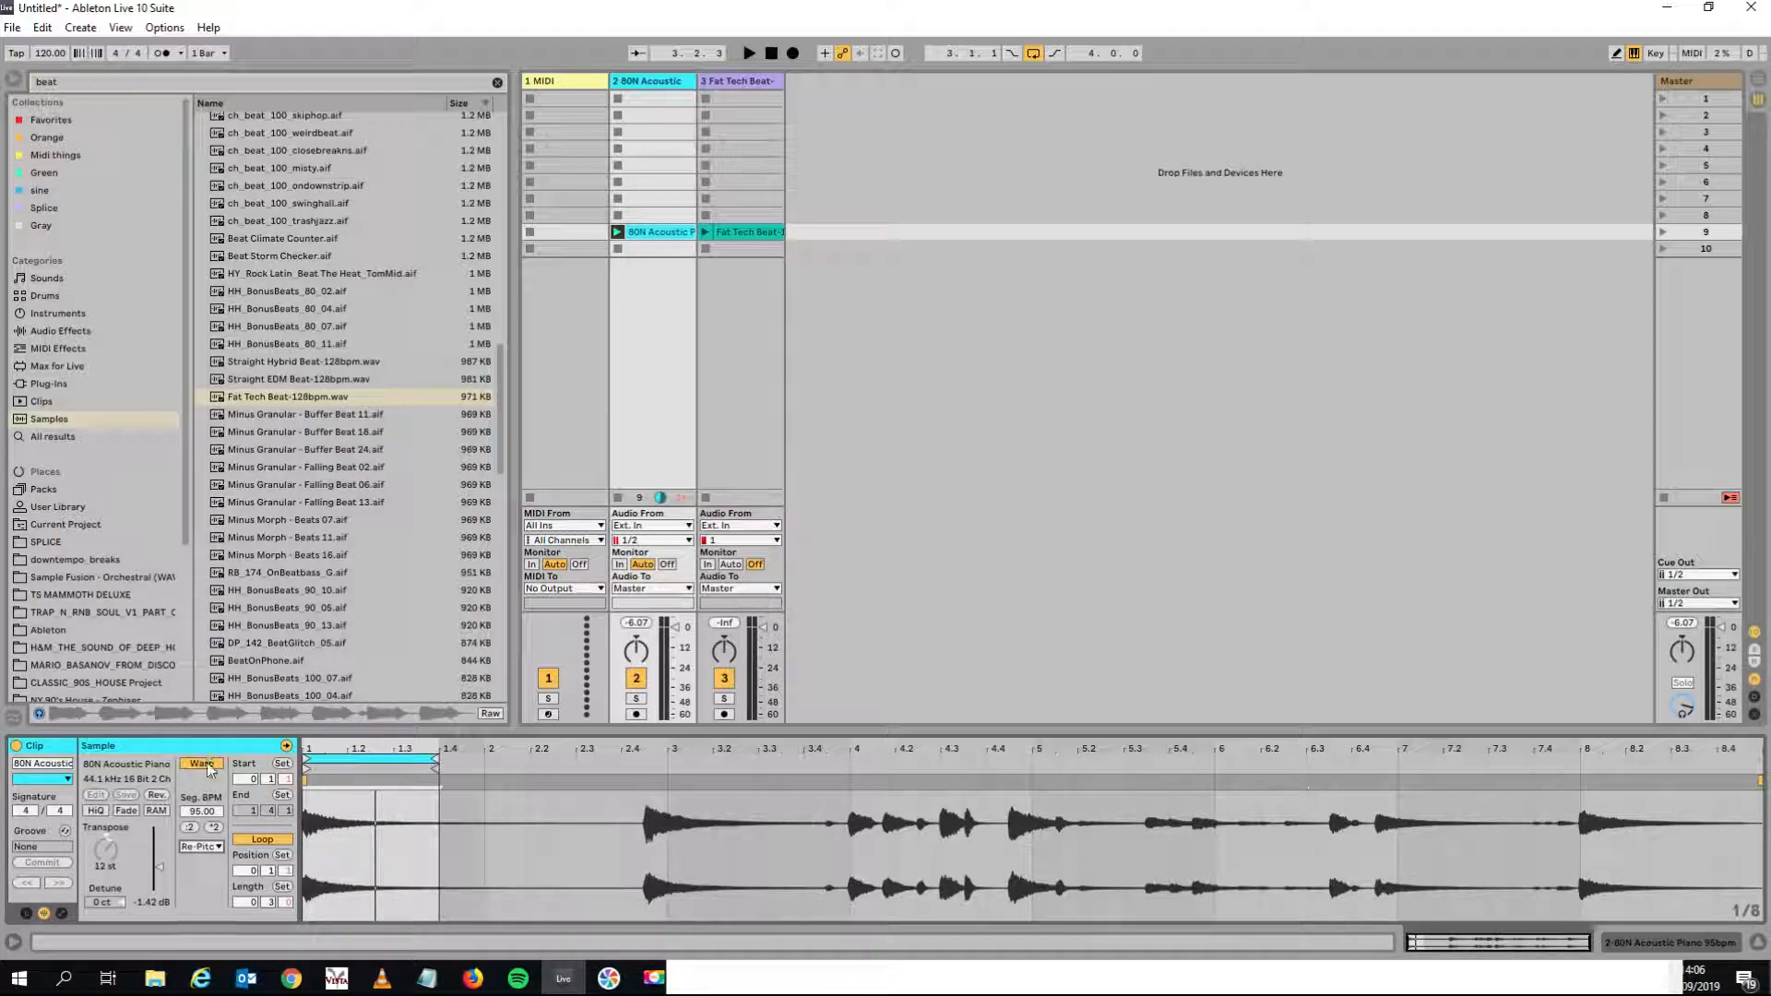
Turn off warping for the piano clip and compare its unwarped playback at 12 st and 0 st, returning the transposition to 12 st.
left_click(203, 765)
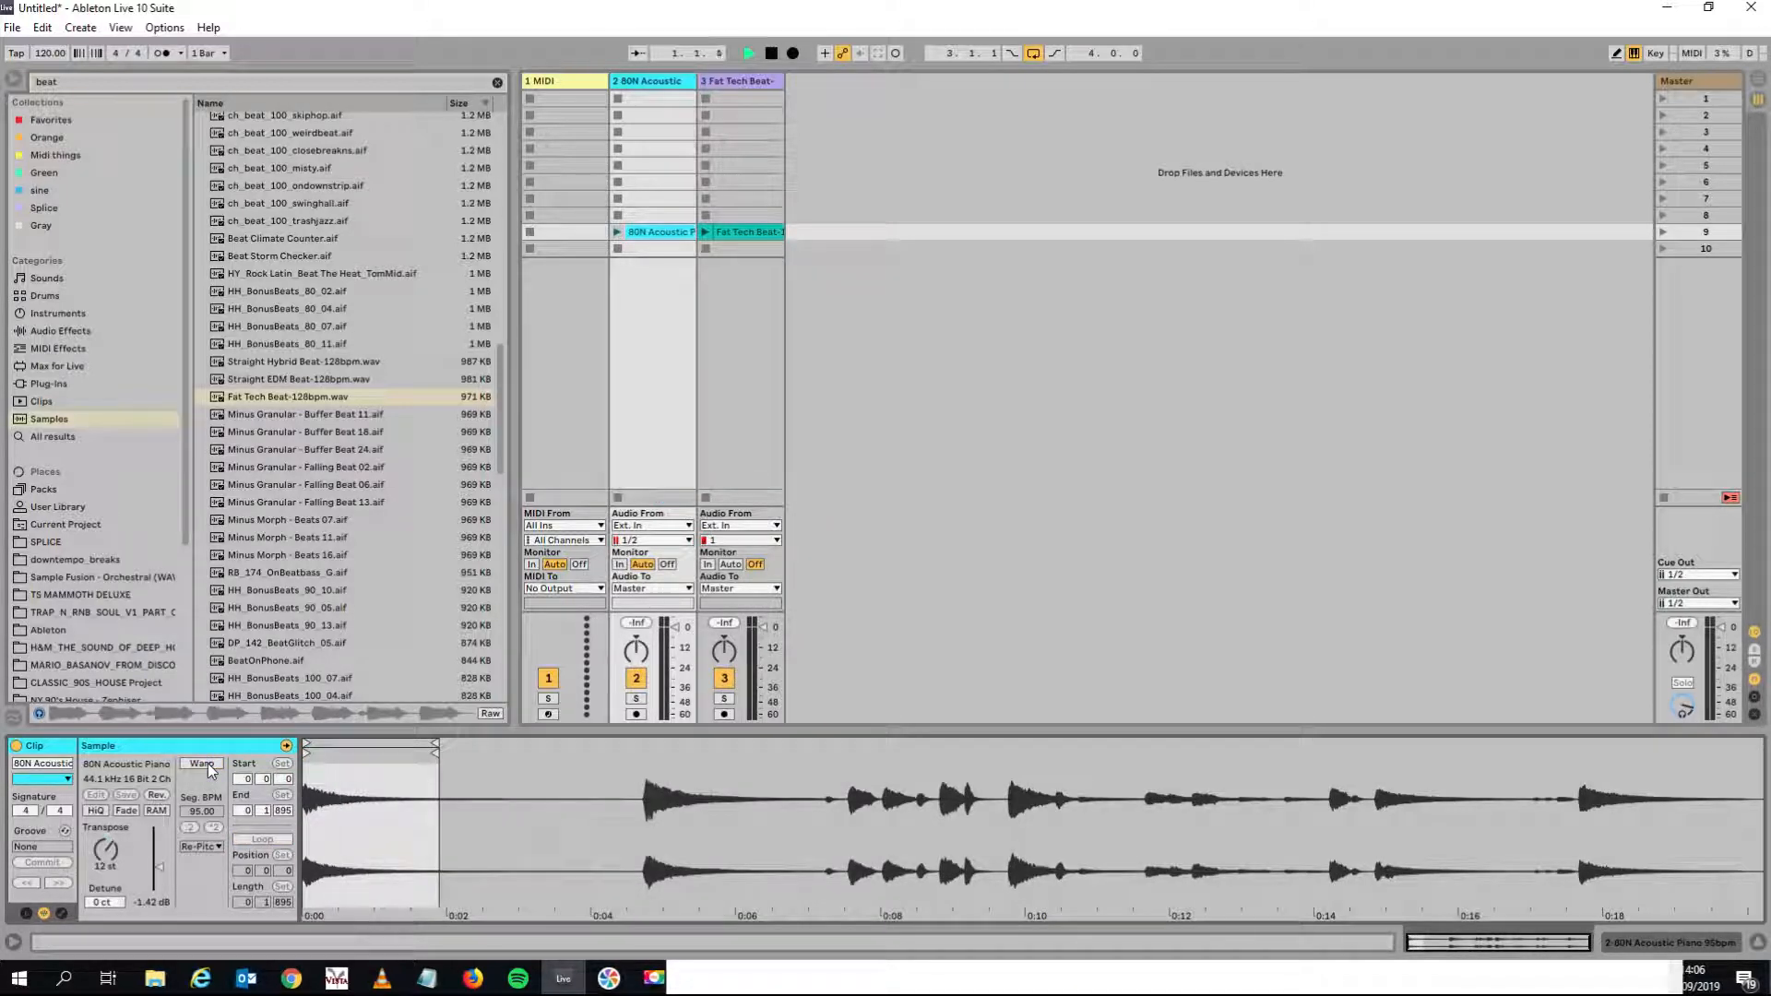
key("space")
left_click(619, 232)
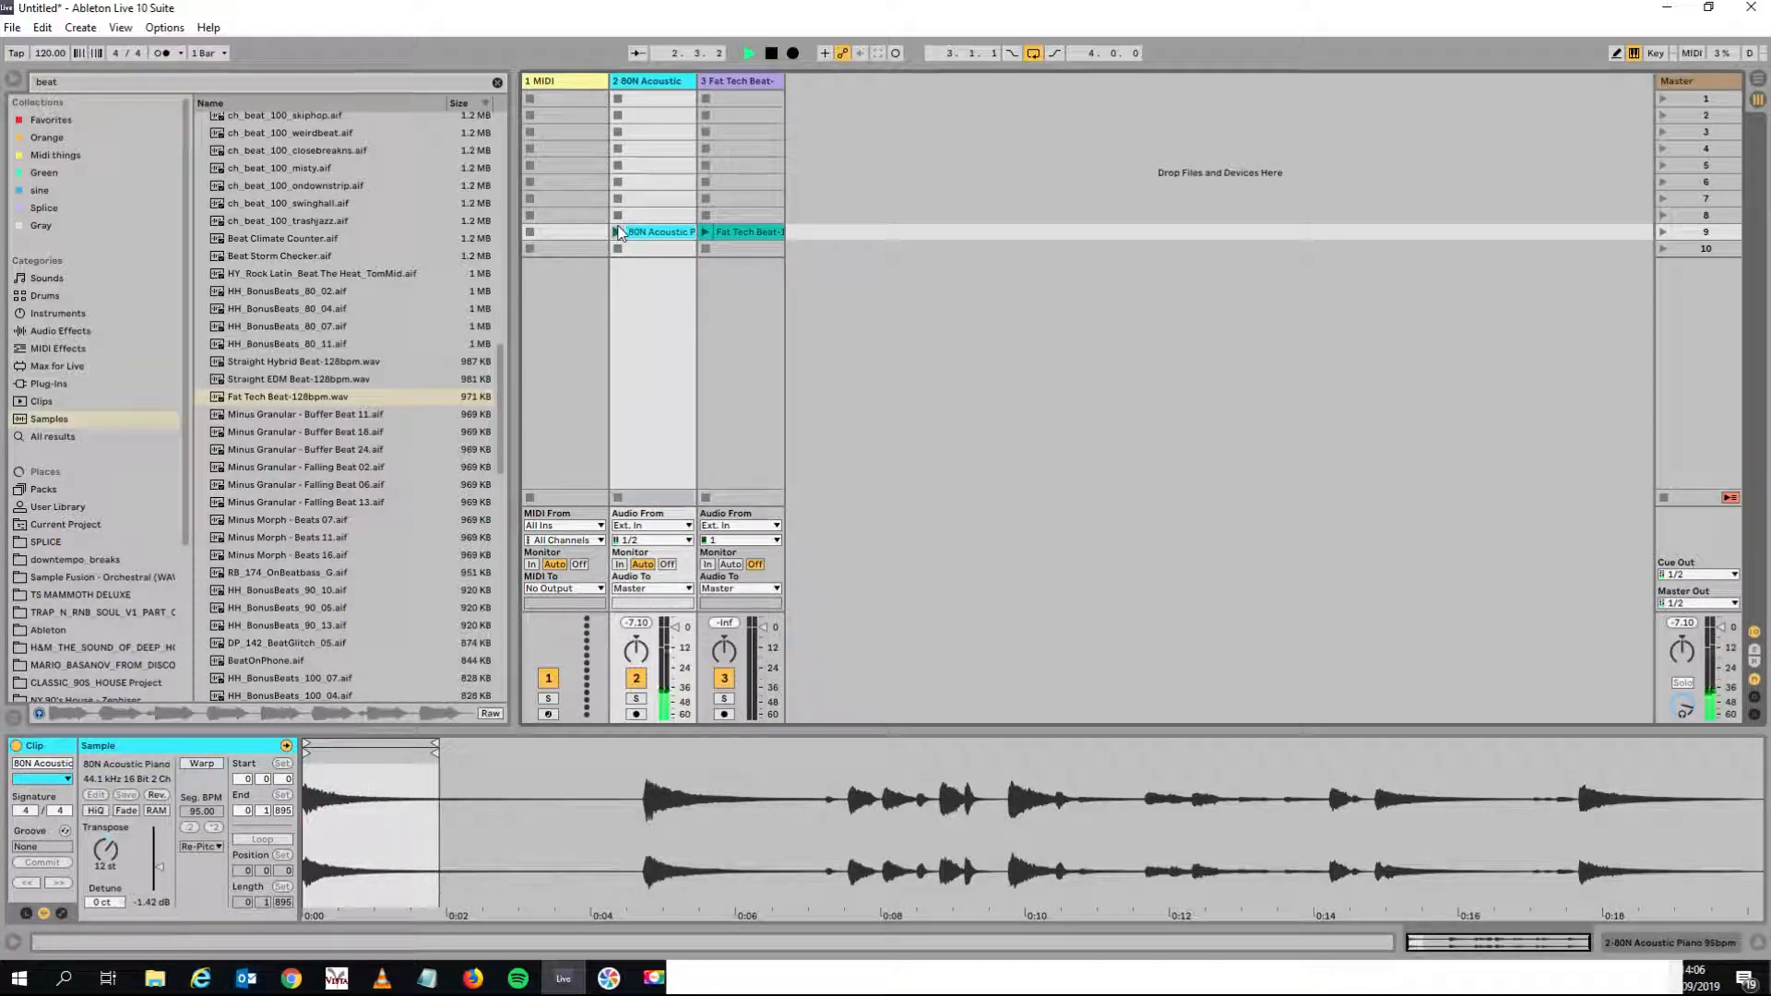
double_click(108, 852)
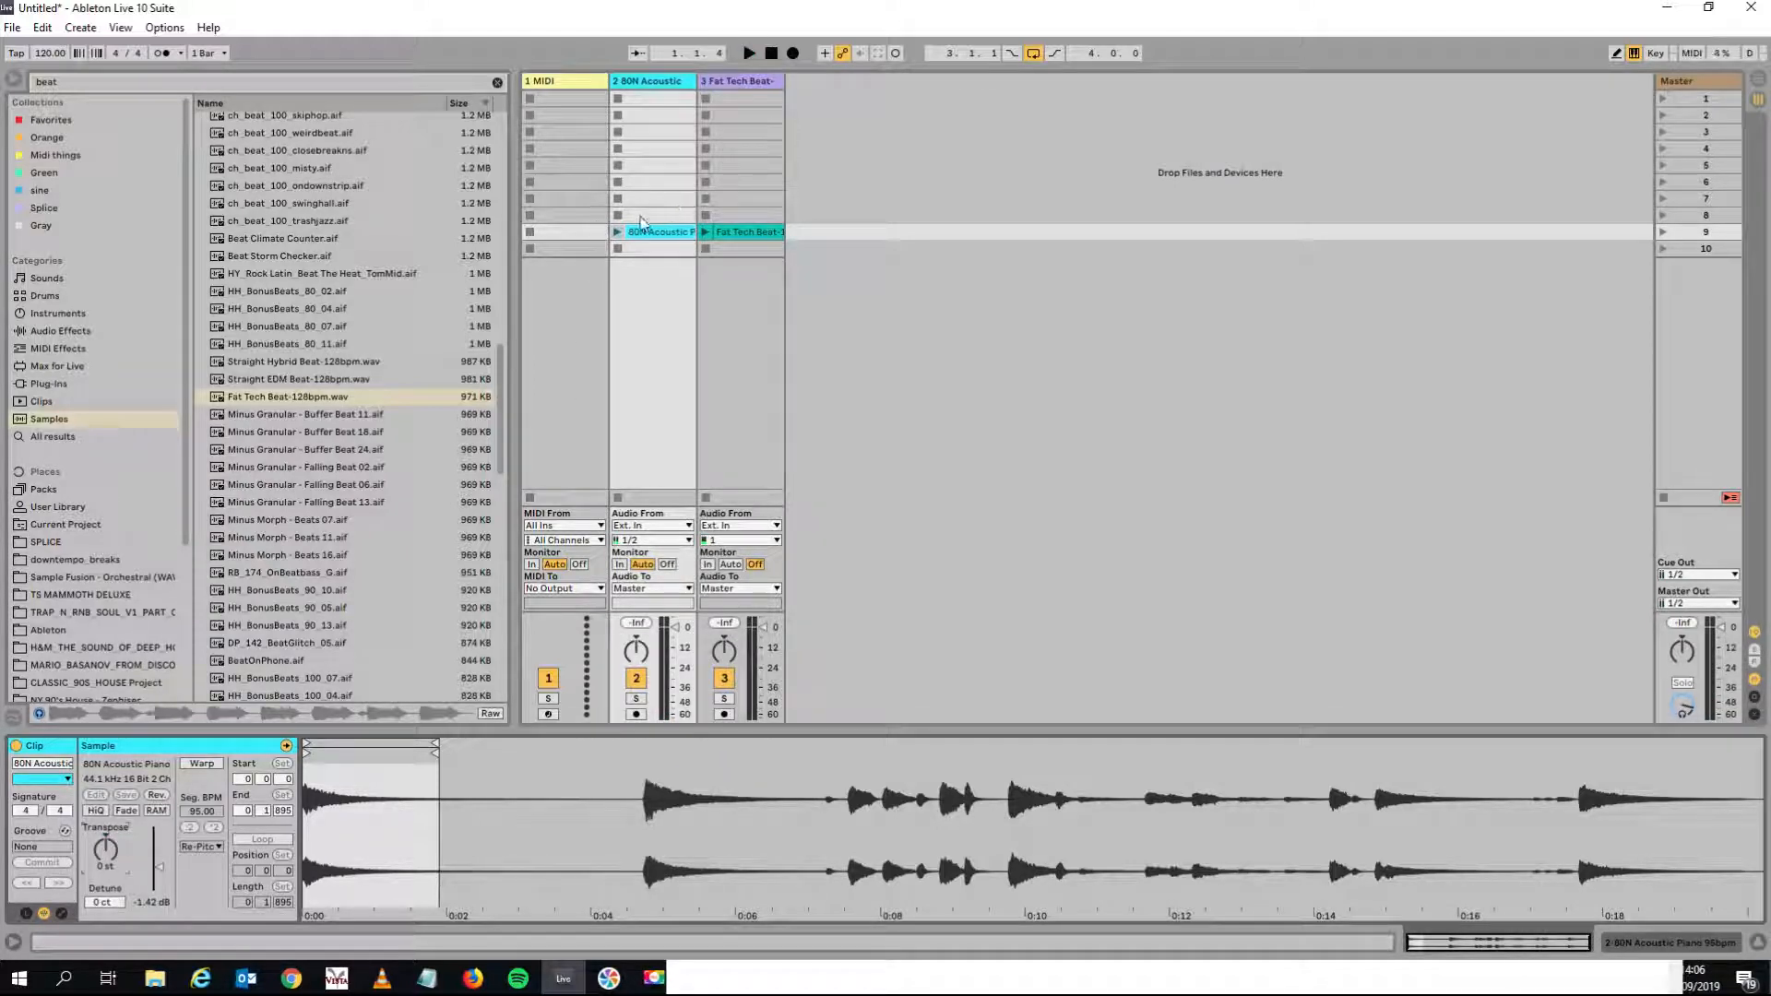
left_click(618, 232)
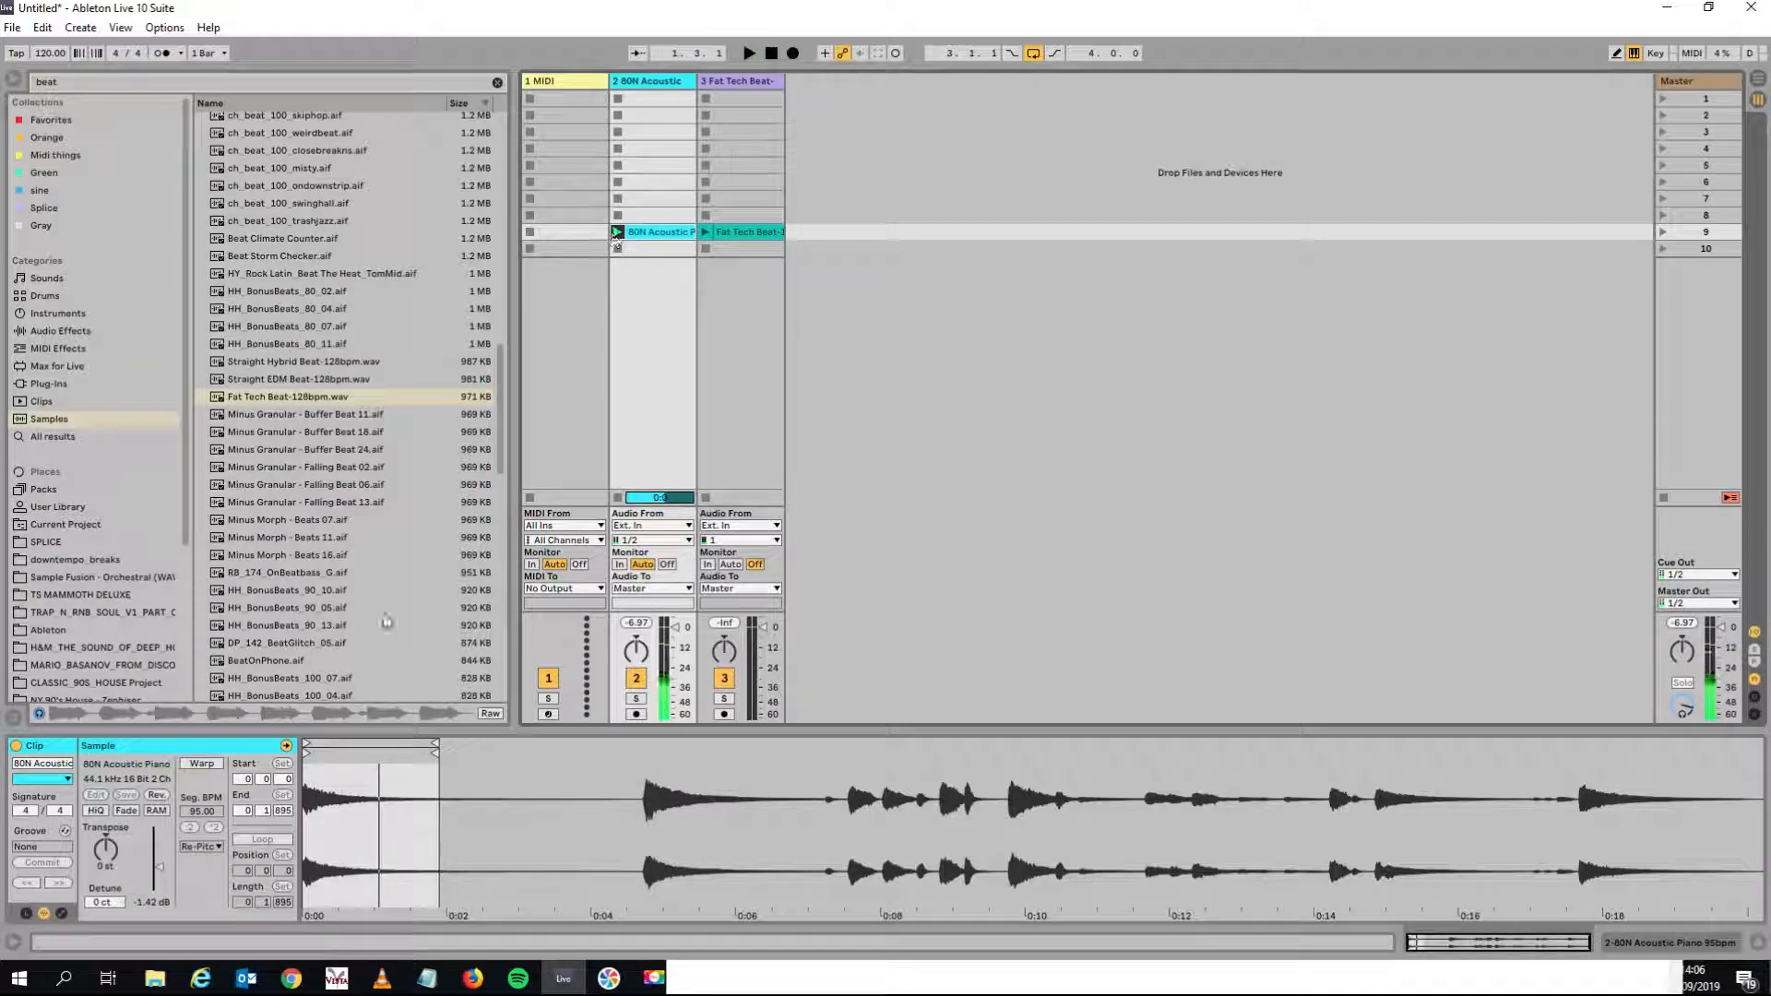
left_click_drag(106, 849, 108, 835)
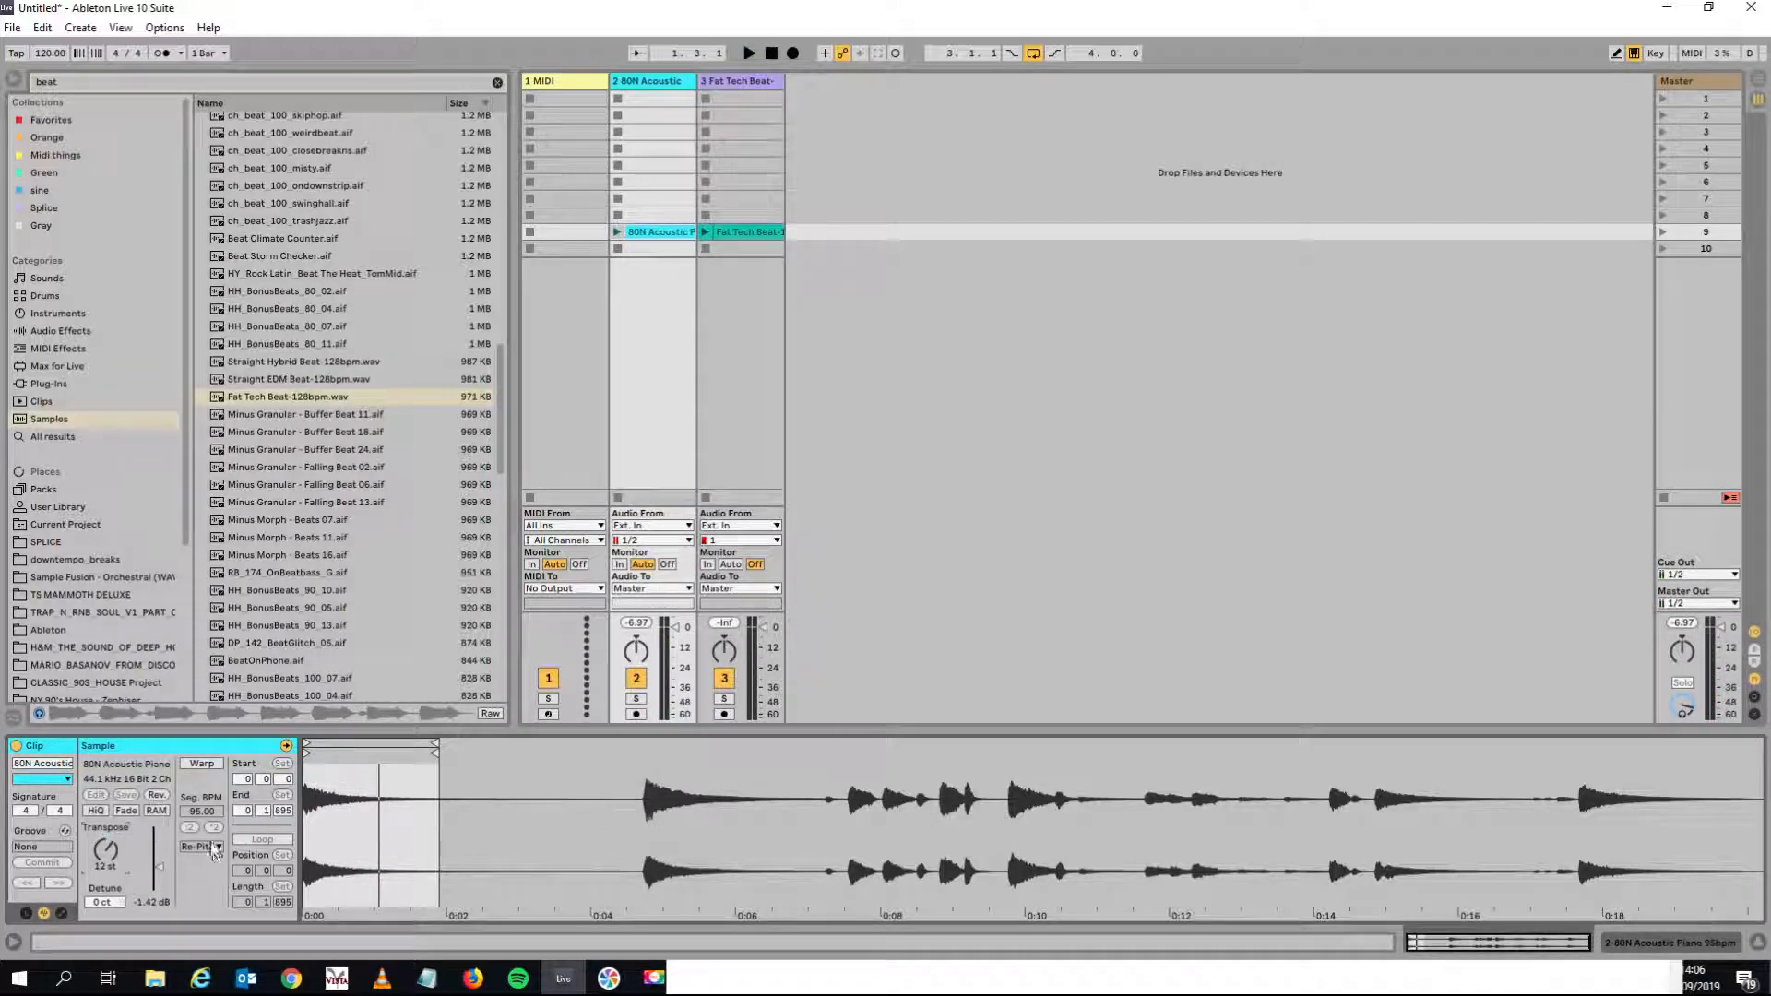
Turn warping back on for the piano clip with Re-Pitch mode and launch the clip.
left_click(215, 850)
left_click(214, 897)
left_click(203, 765)
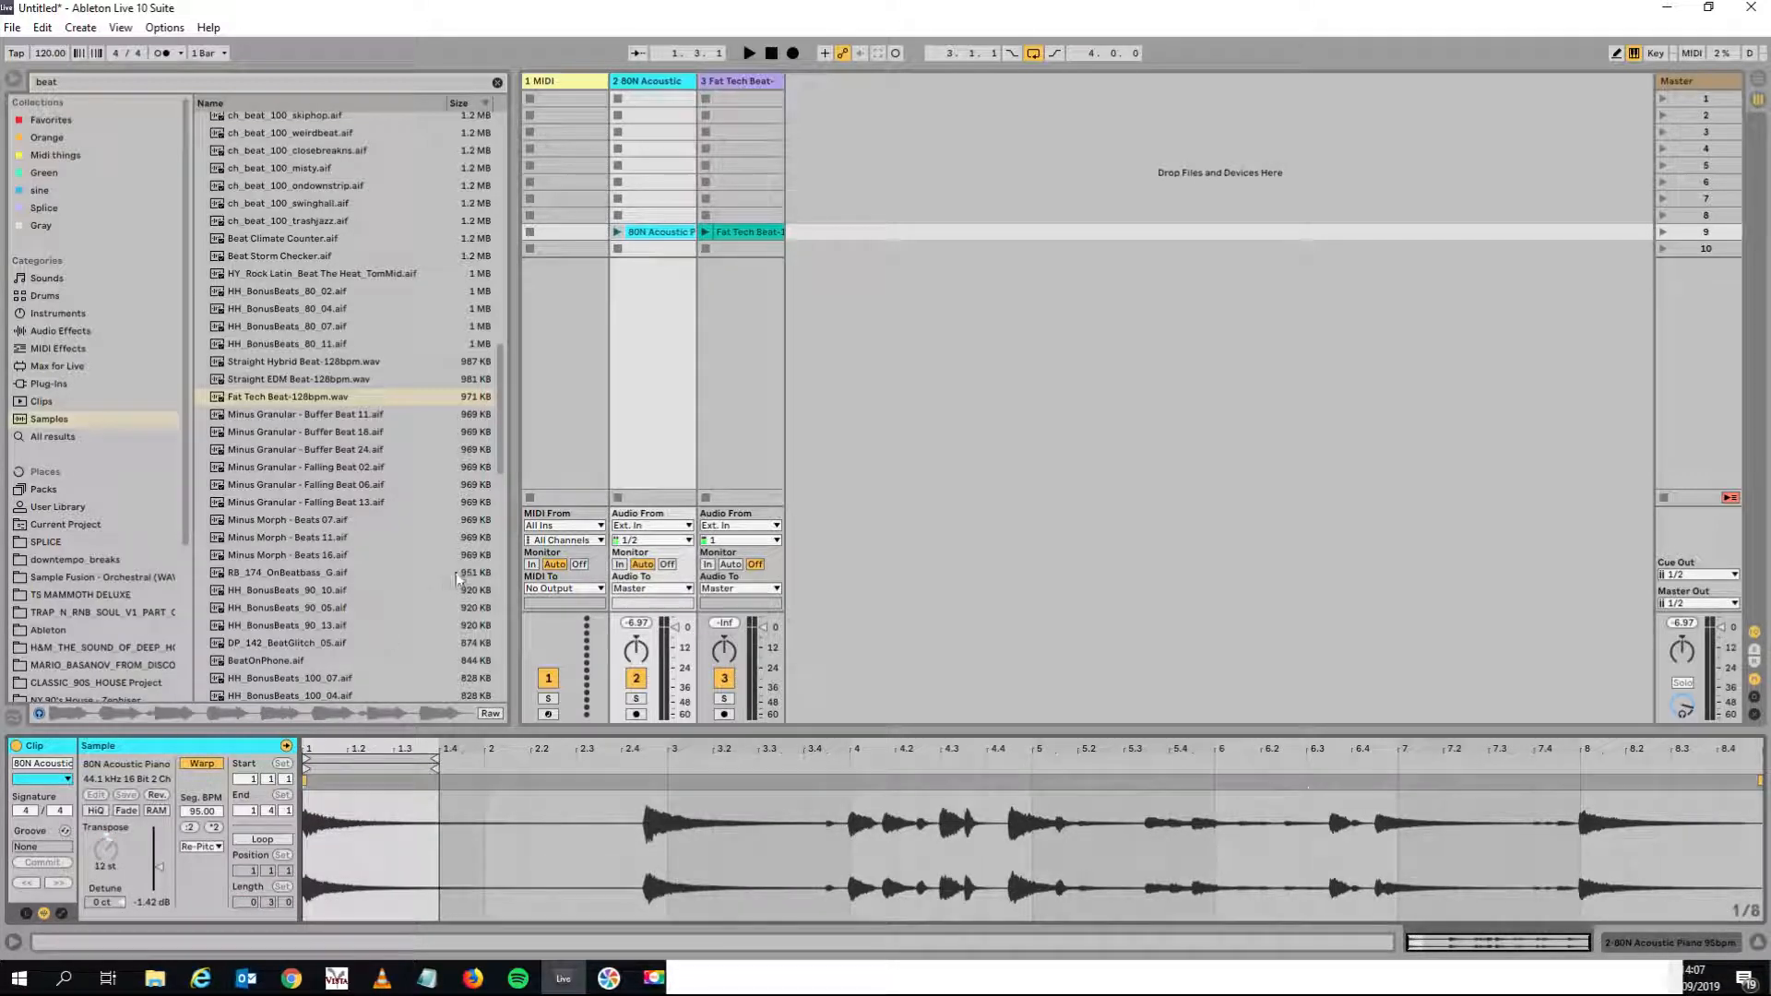
left_click(618, 231)
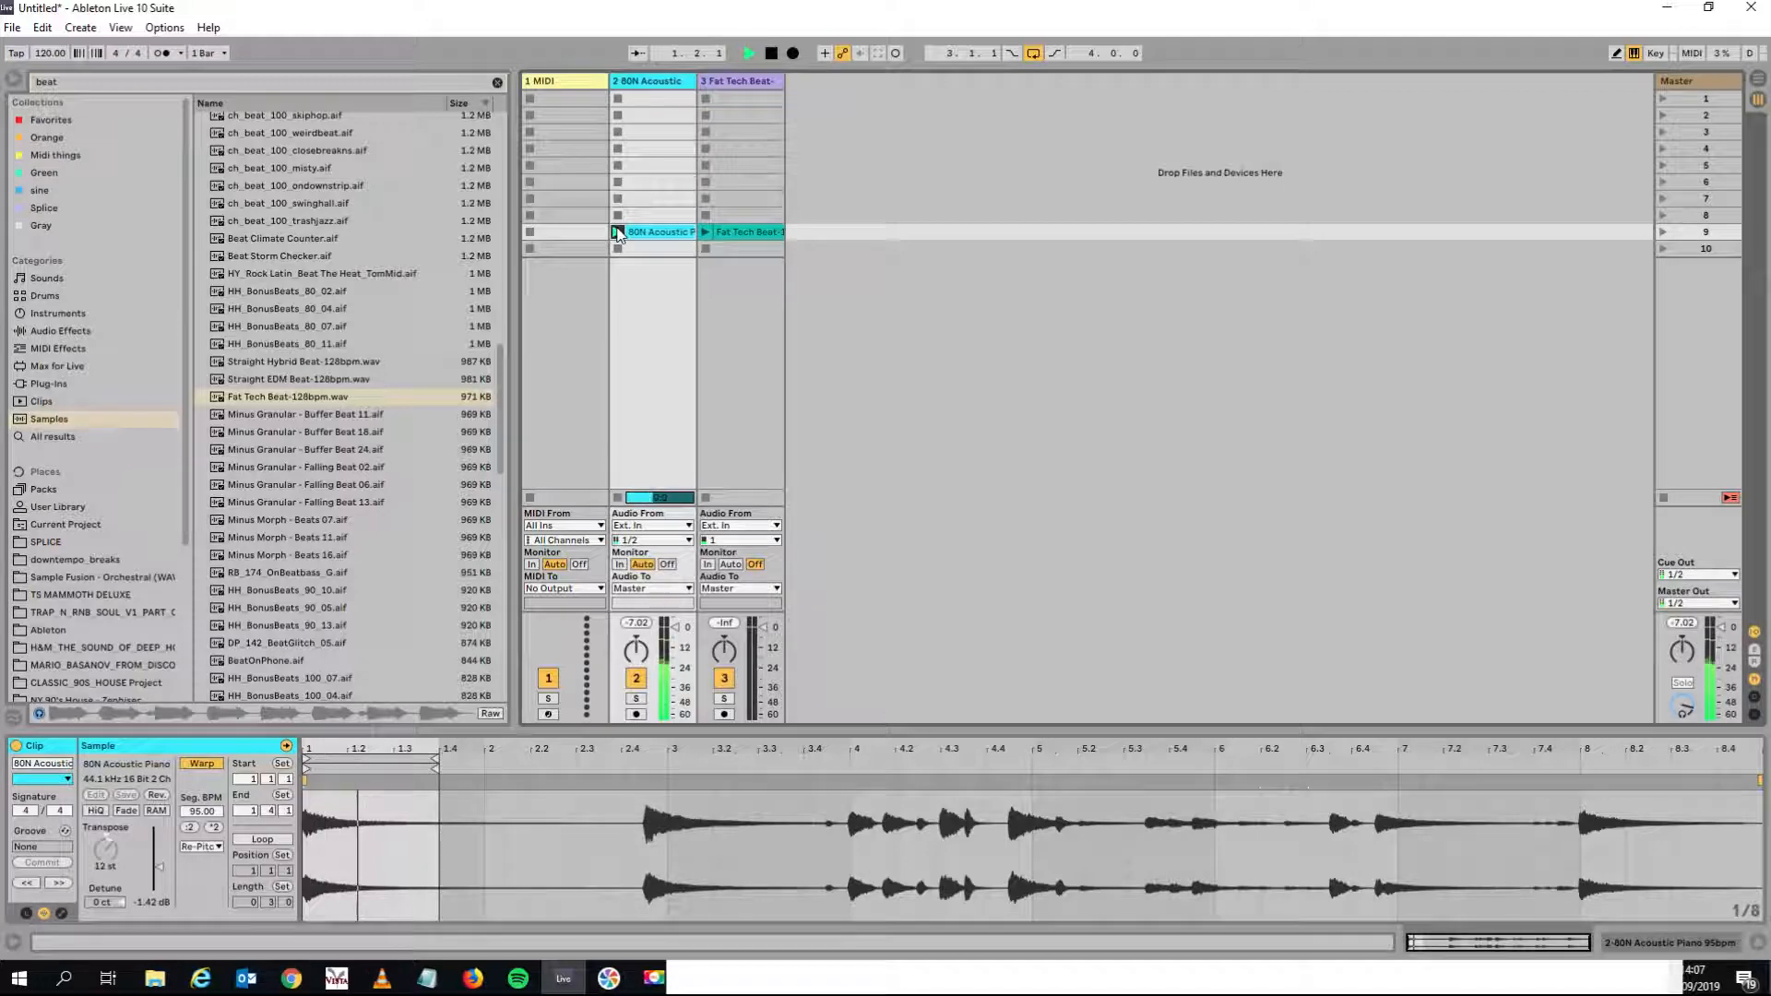
Try the Beats warp mode on the piano clip, set it to Complex, and reset the transposition to 0 st.
left_click(203, 847)
left_click(195, 861)
left_click(201, 847)
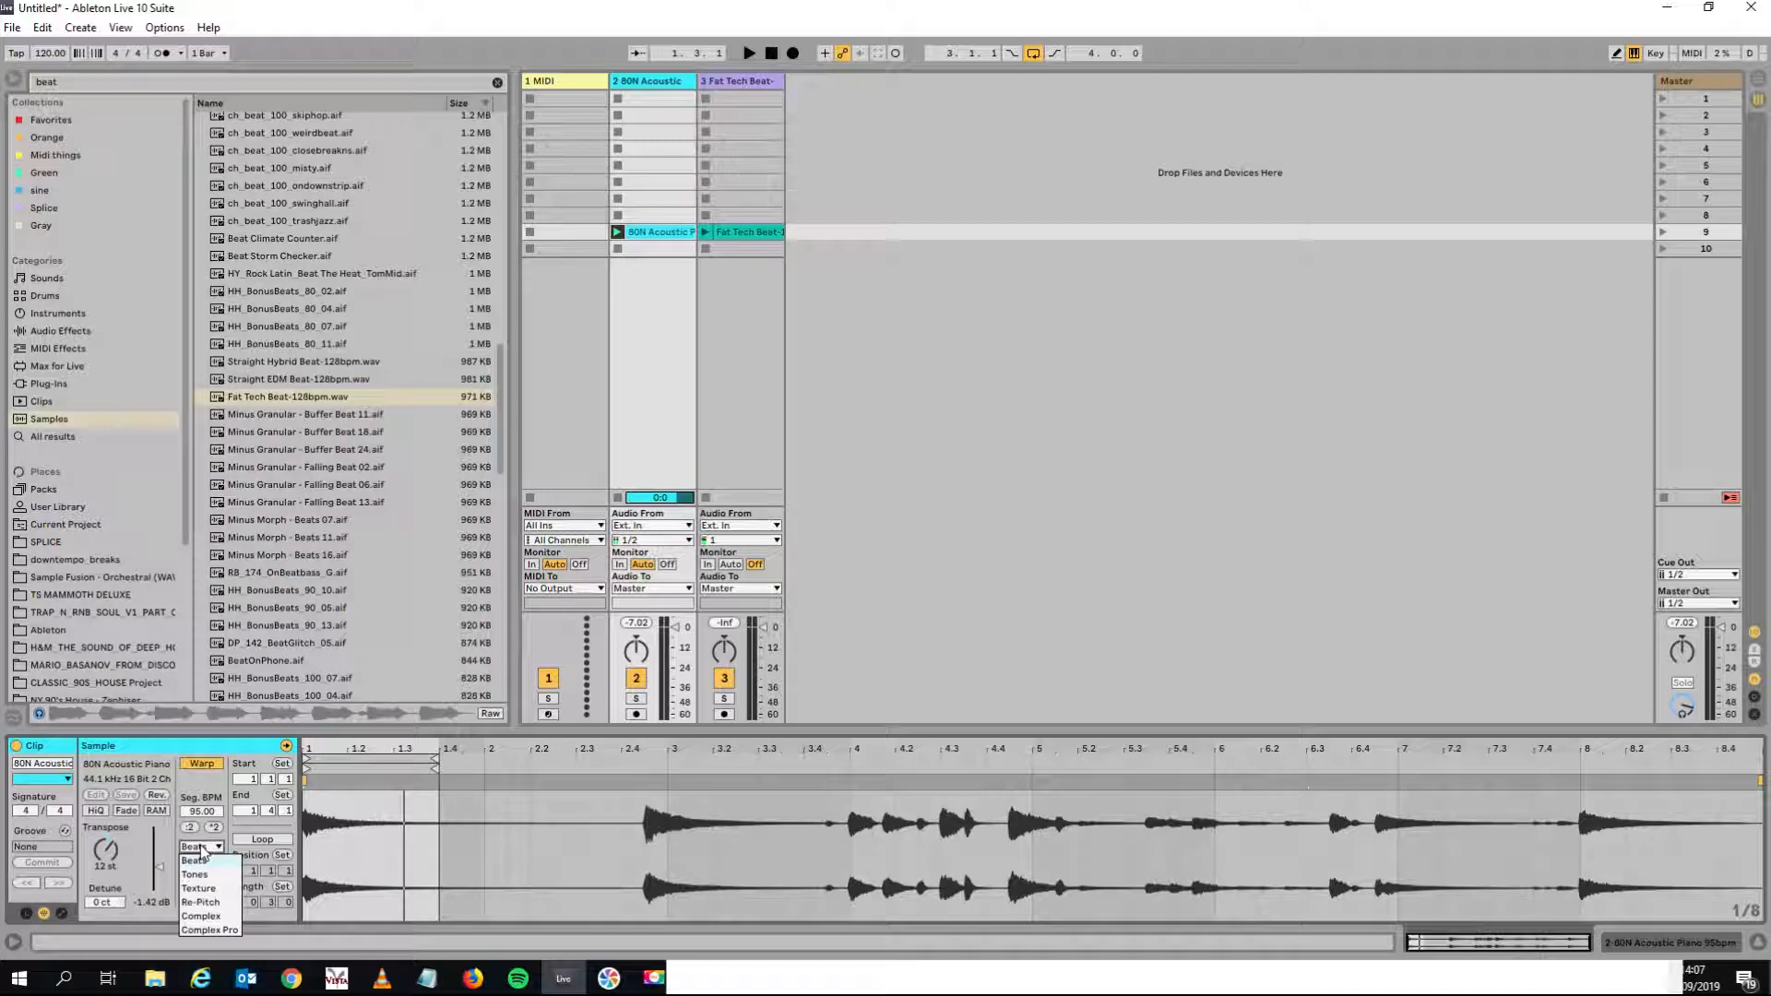
left_click(211, 918)
left_click_drag(105, 857, 106, 858)
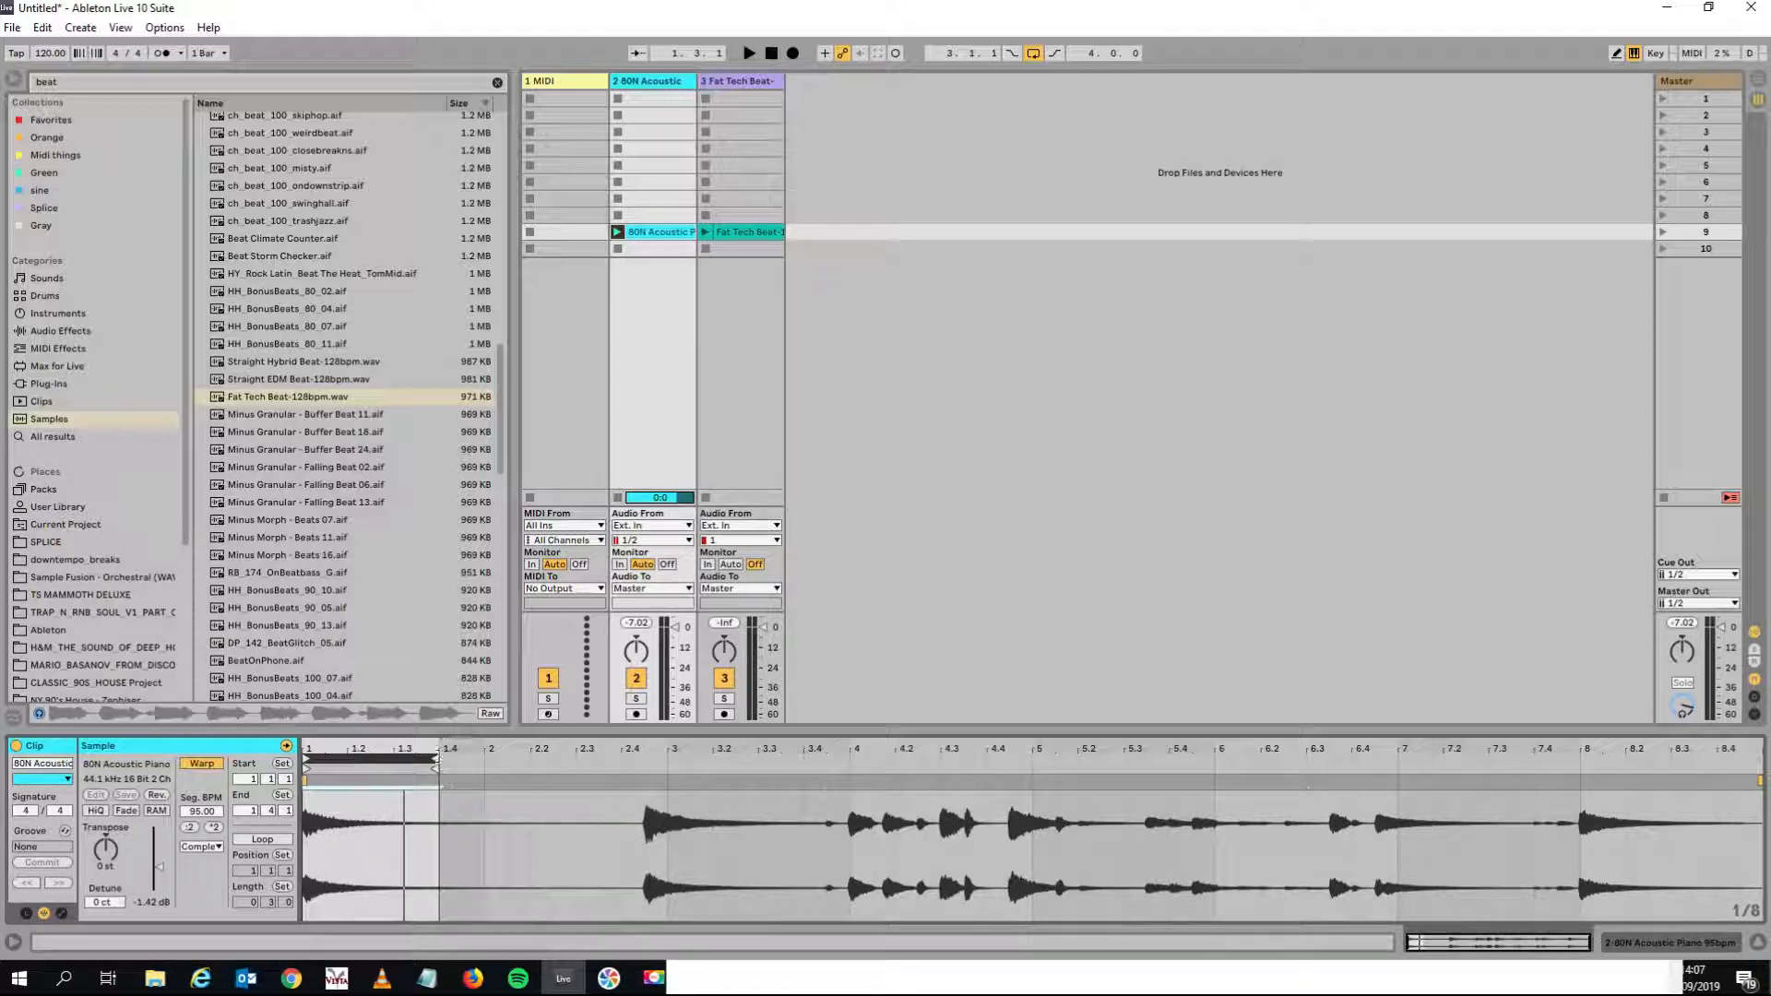
Extend the end of the piano clip's loop region to 2.3.3 and turn looping on.
left_click_drag(485, 757, 595, 759)
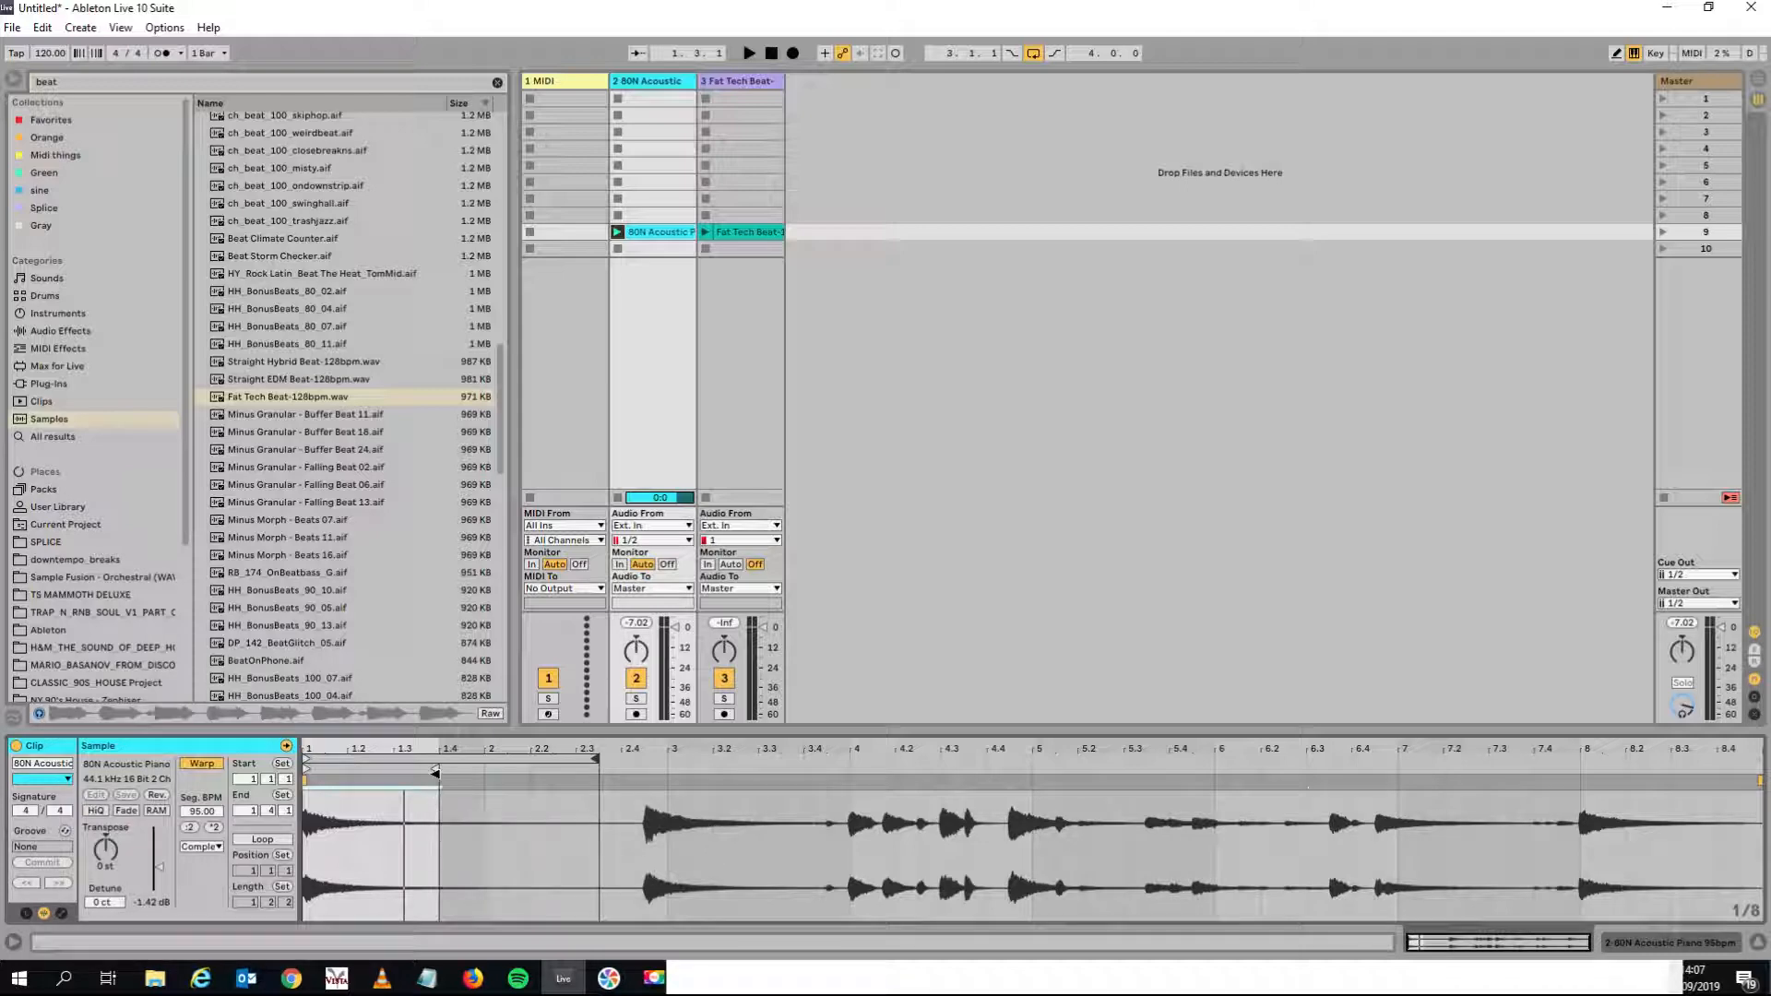
left_click(279, 842)
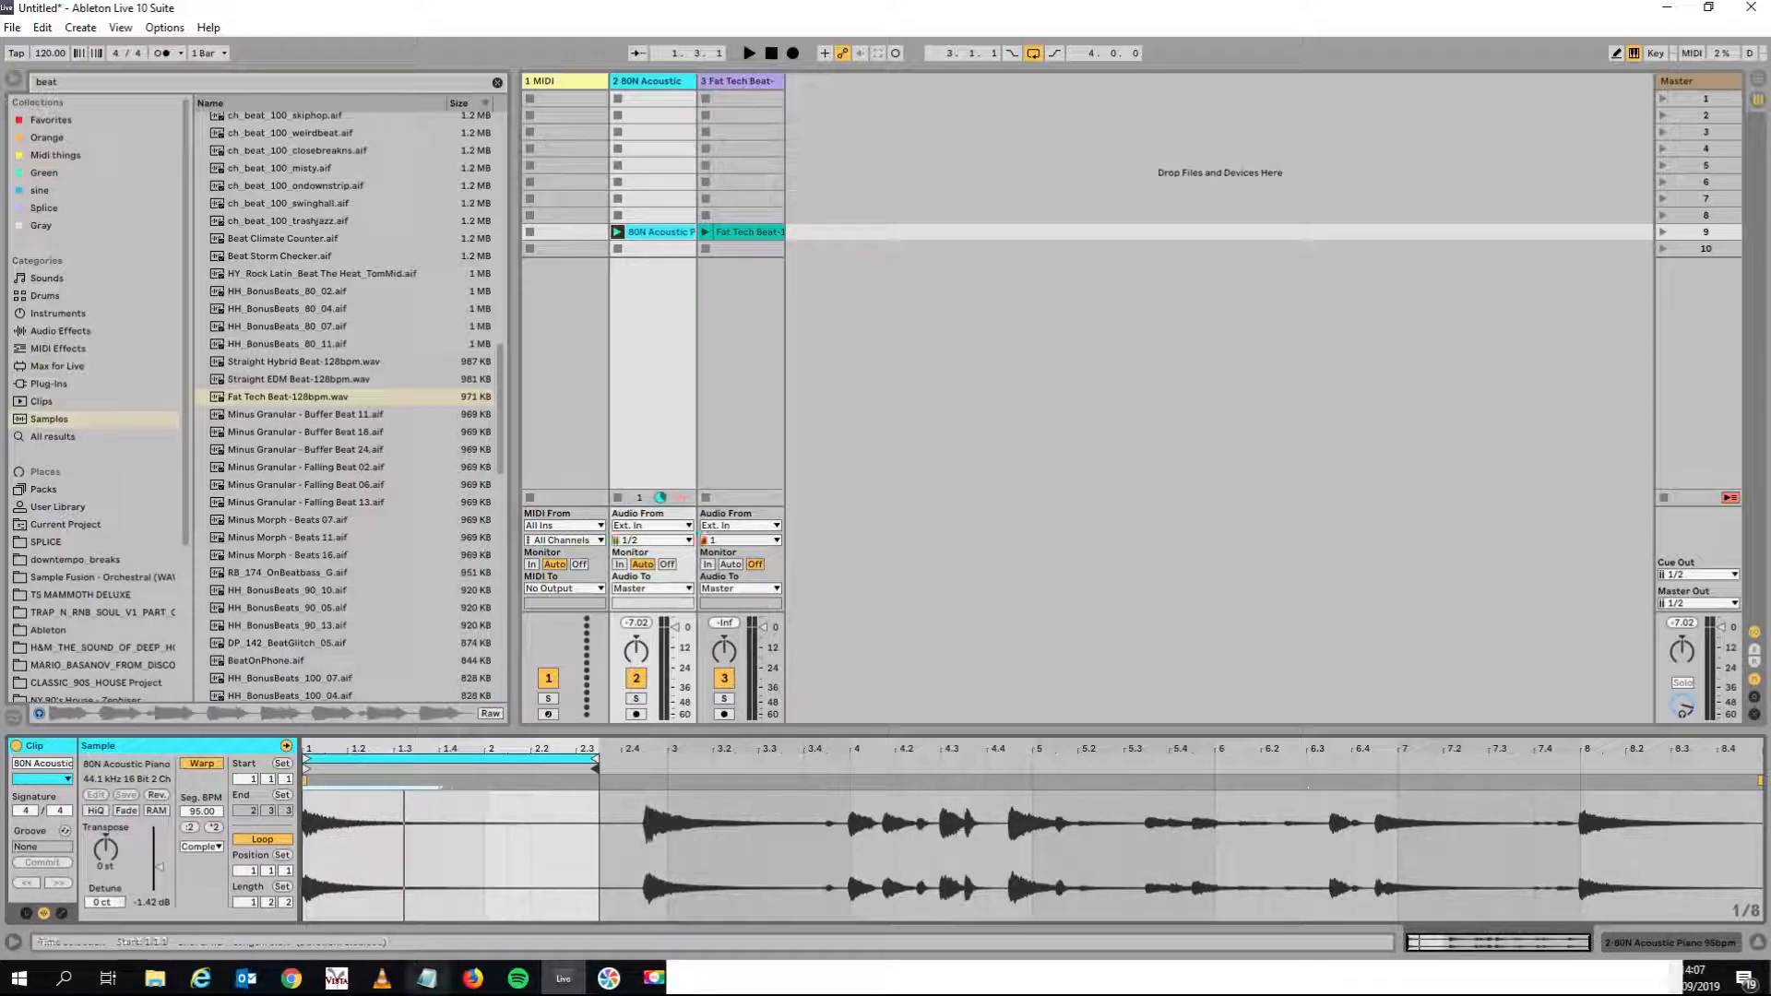
Set the piano clip's detune to 31 ct and recolor the clip dark blue.
key("space")
left_click_drag(106, 904, 106, 876)
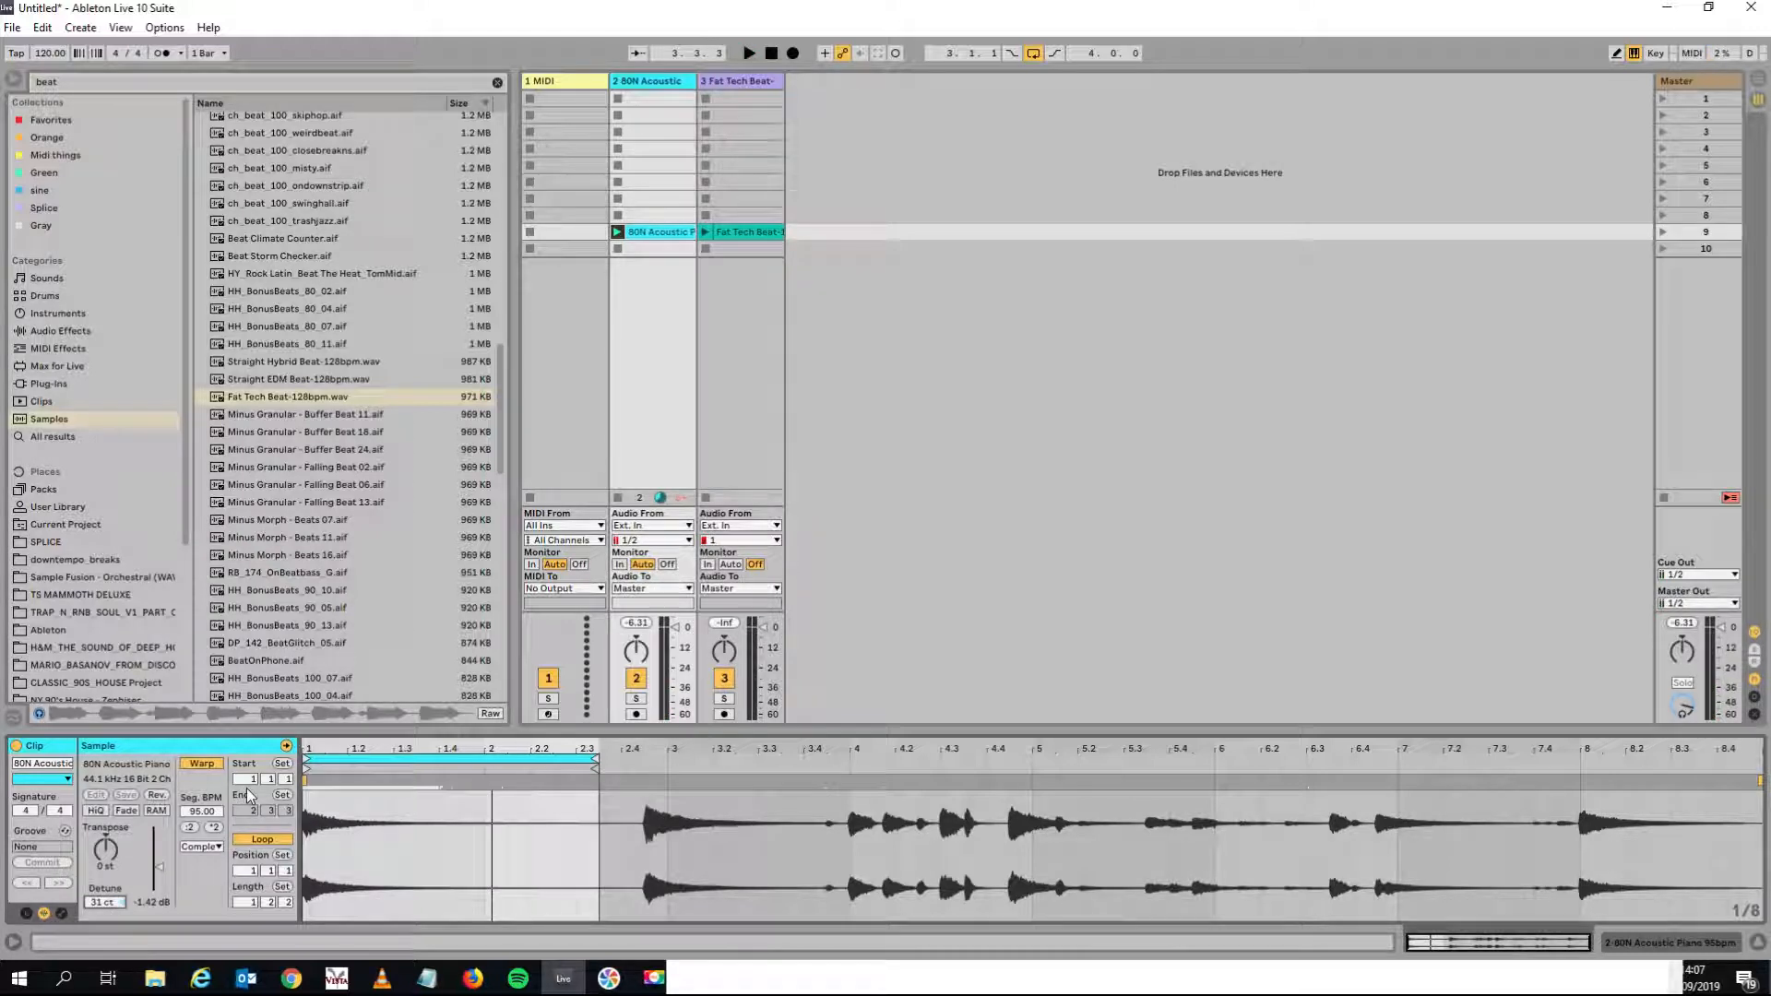
left_click(59, 778)
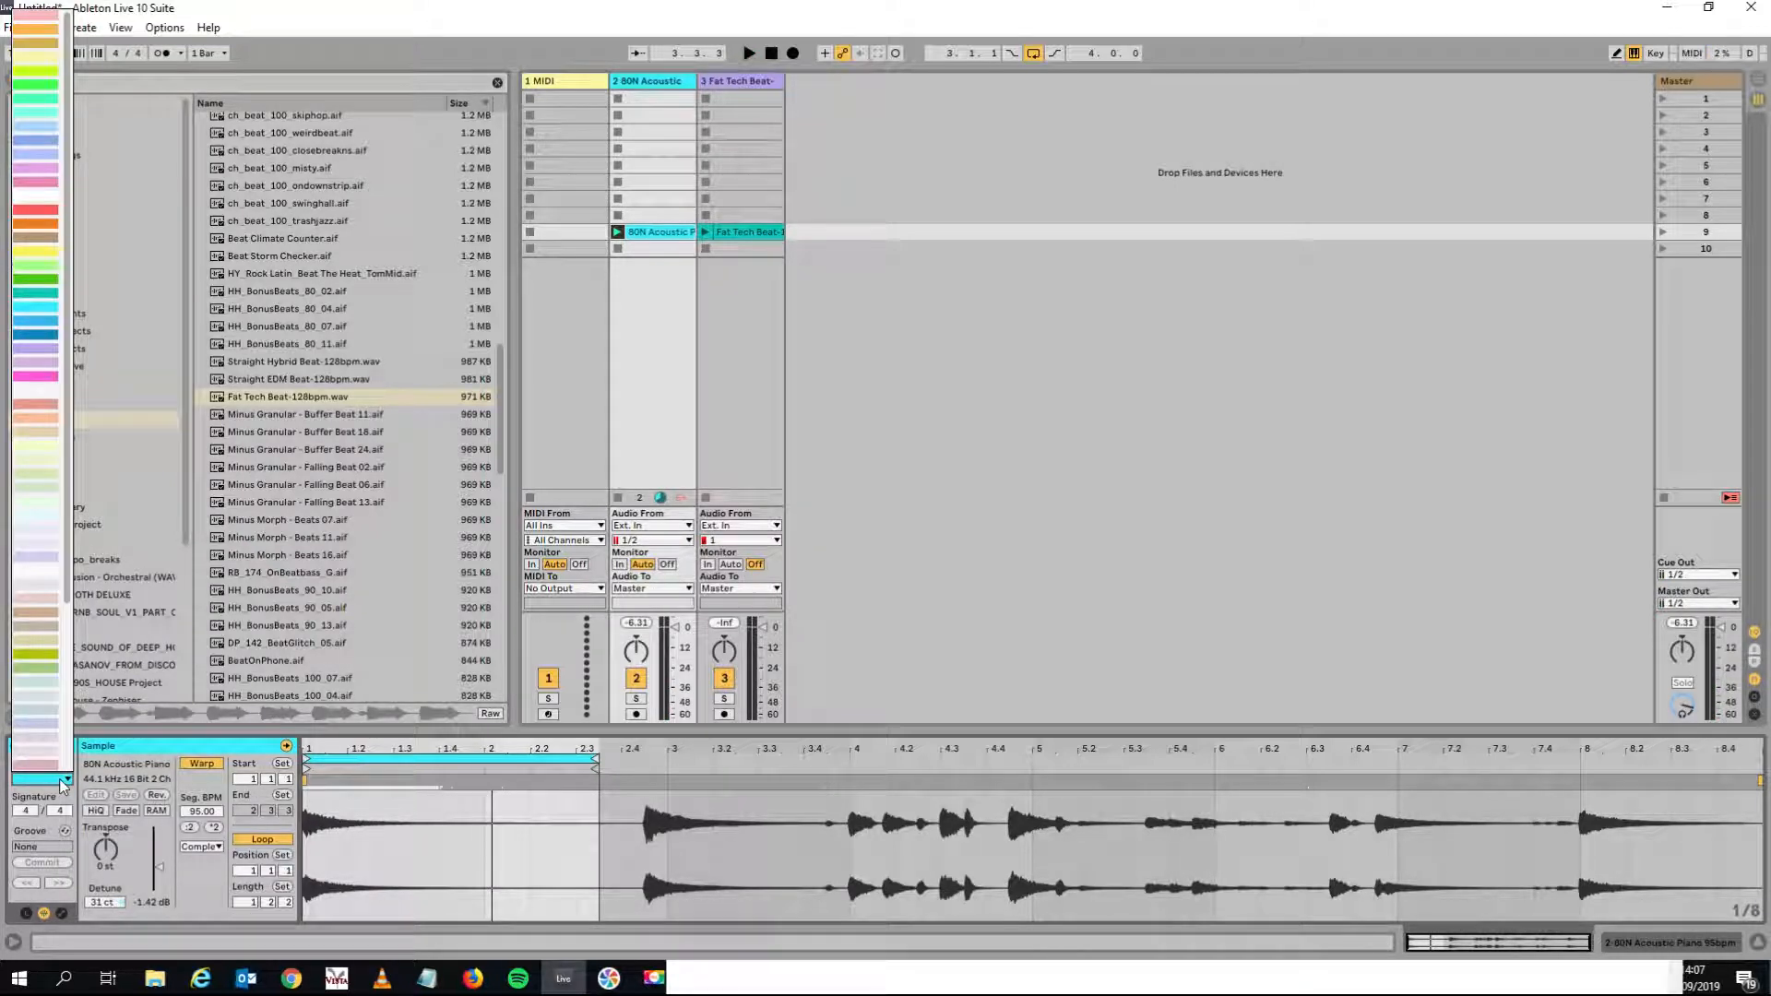
left_click(35, 332)
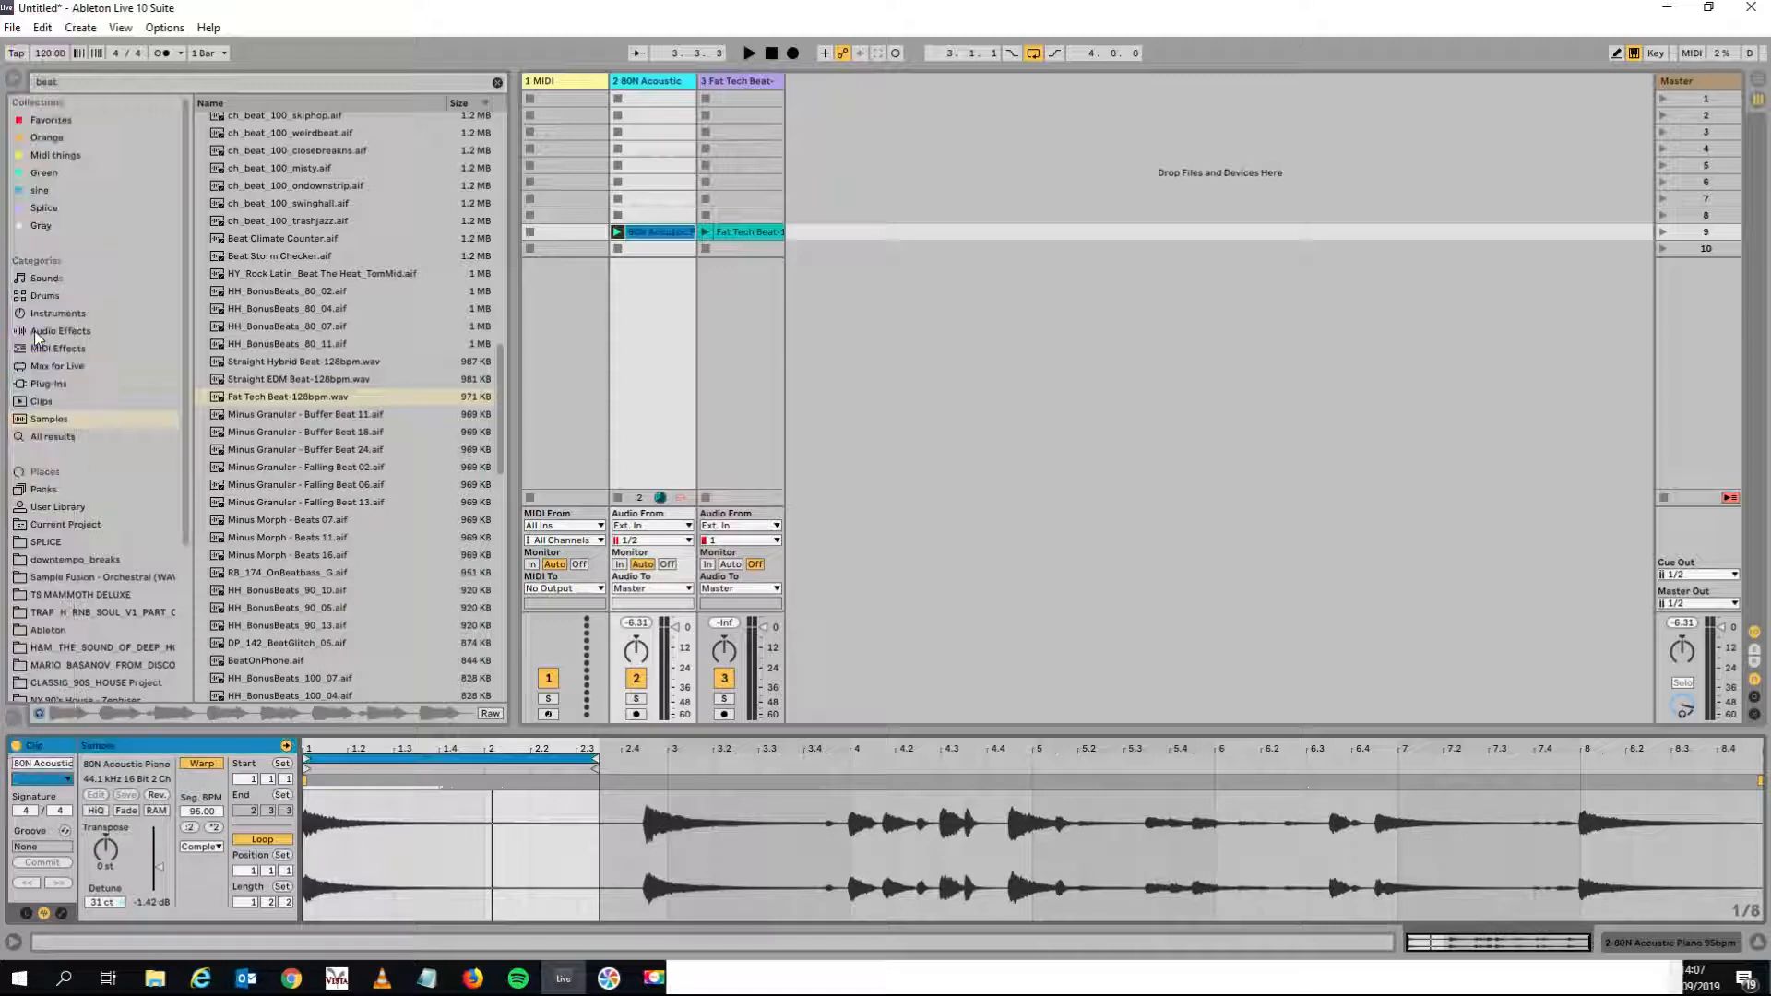
Reveal the Core Library's Swing and Groove folder through the piano clip's groove hot-swap and leave Hot-Swap Mode.
left_click(65, 832)
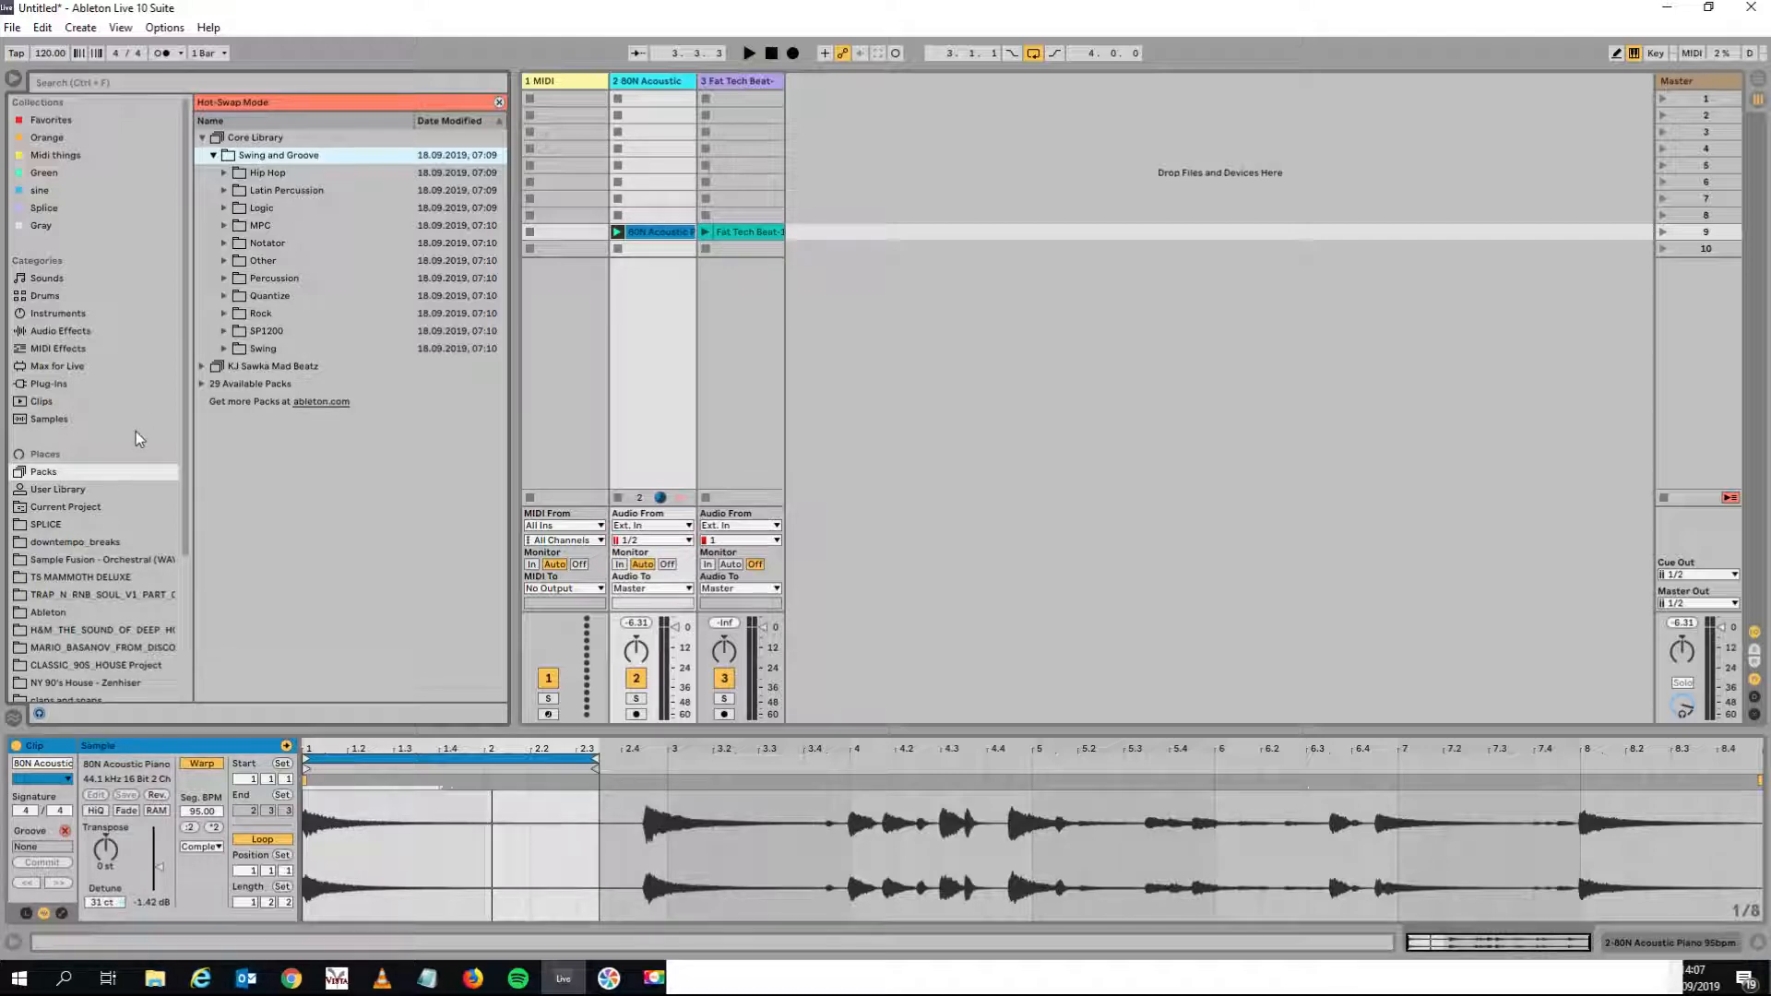
left_click(65, 831)
Set the song tempo to 95 BPM and launch the Fat Tech Beat clip.
left_click(723, 231)
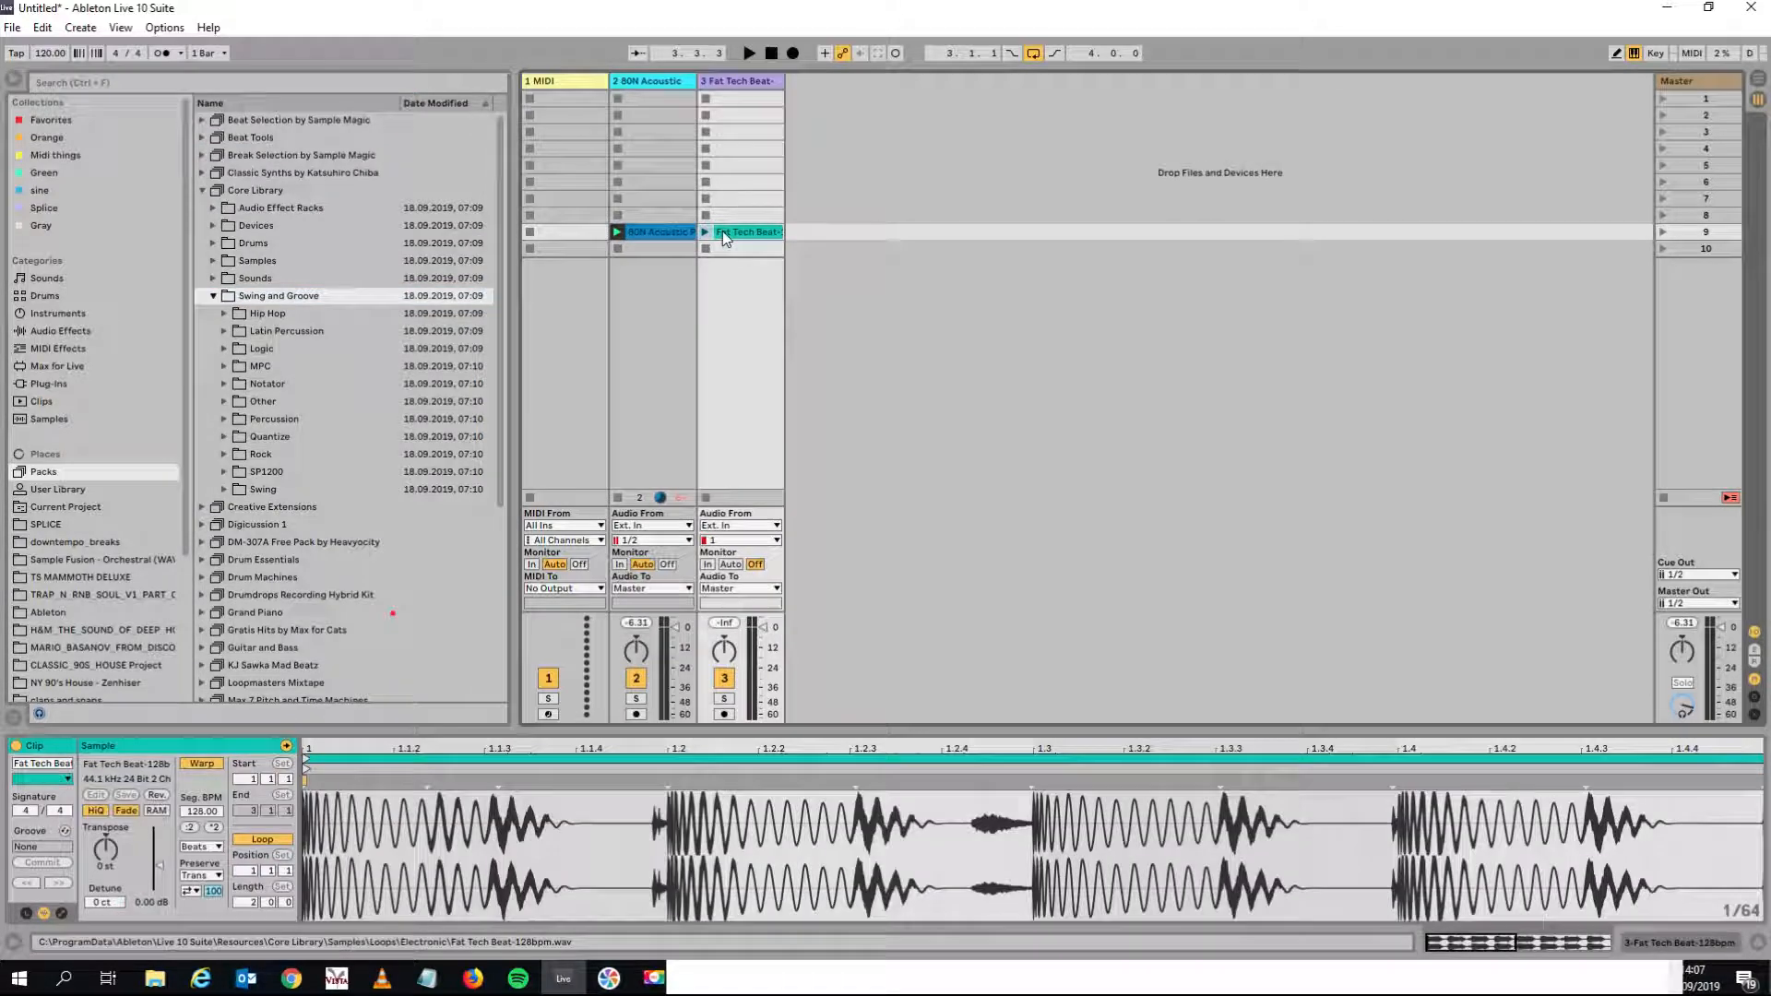
left_click(54, 59)
type("90")
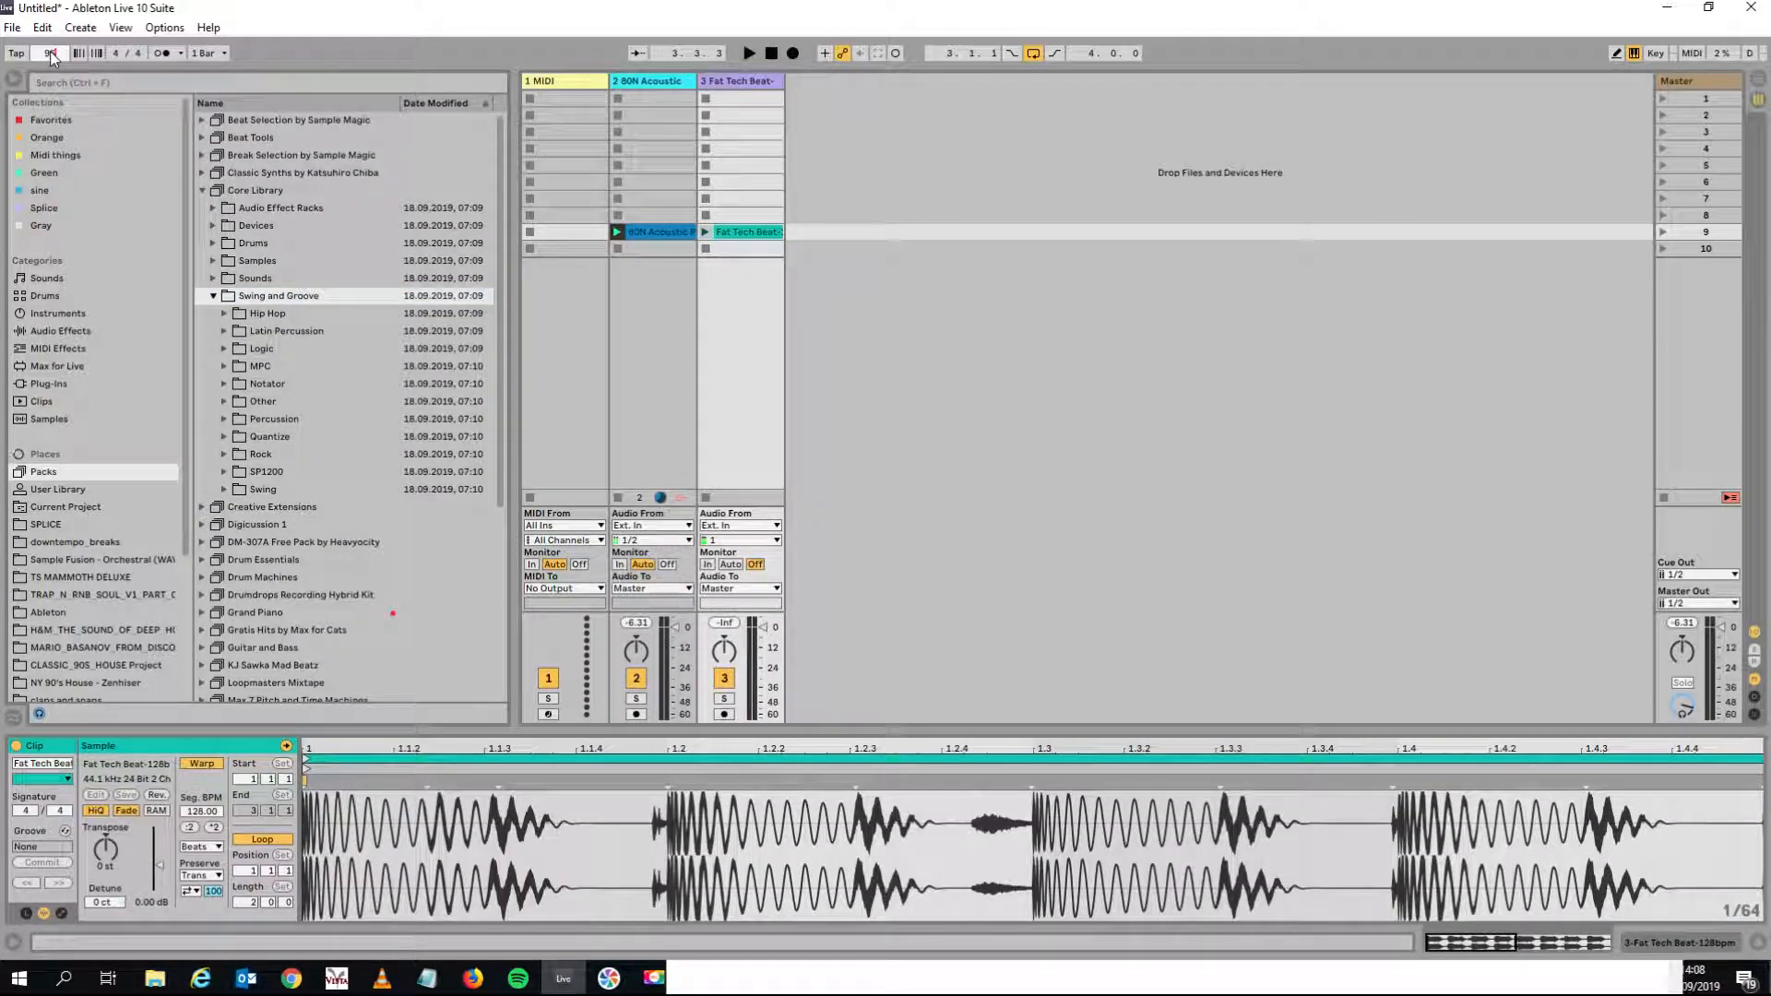
key("Return")
left_click(706, 233)
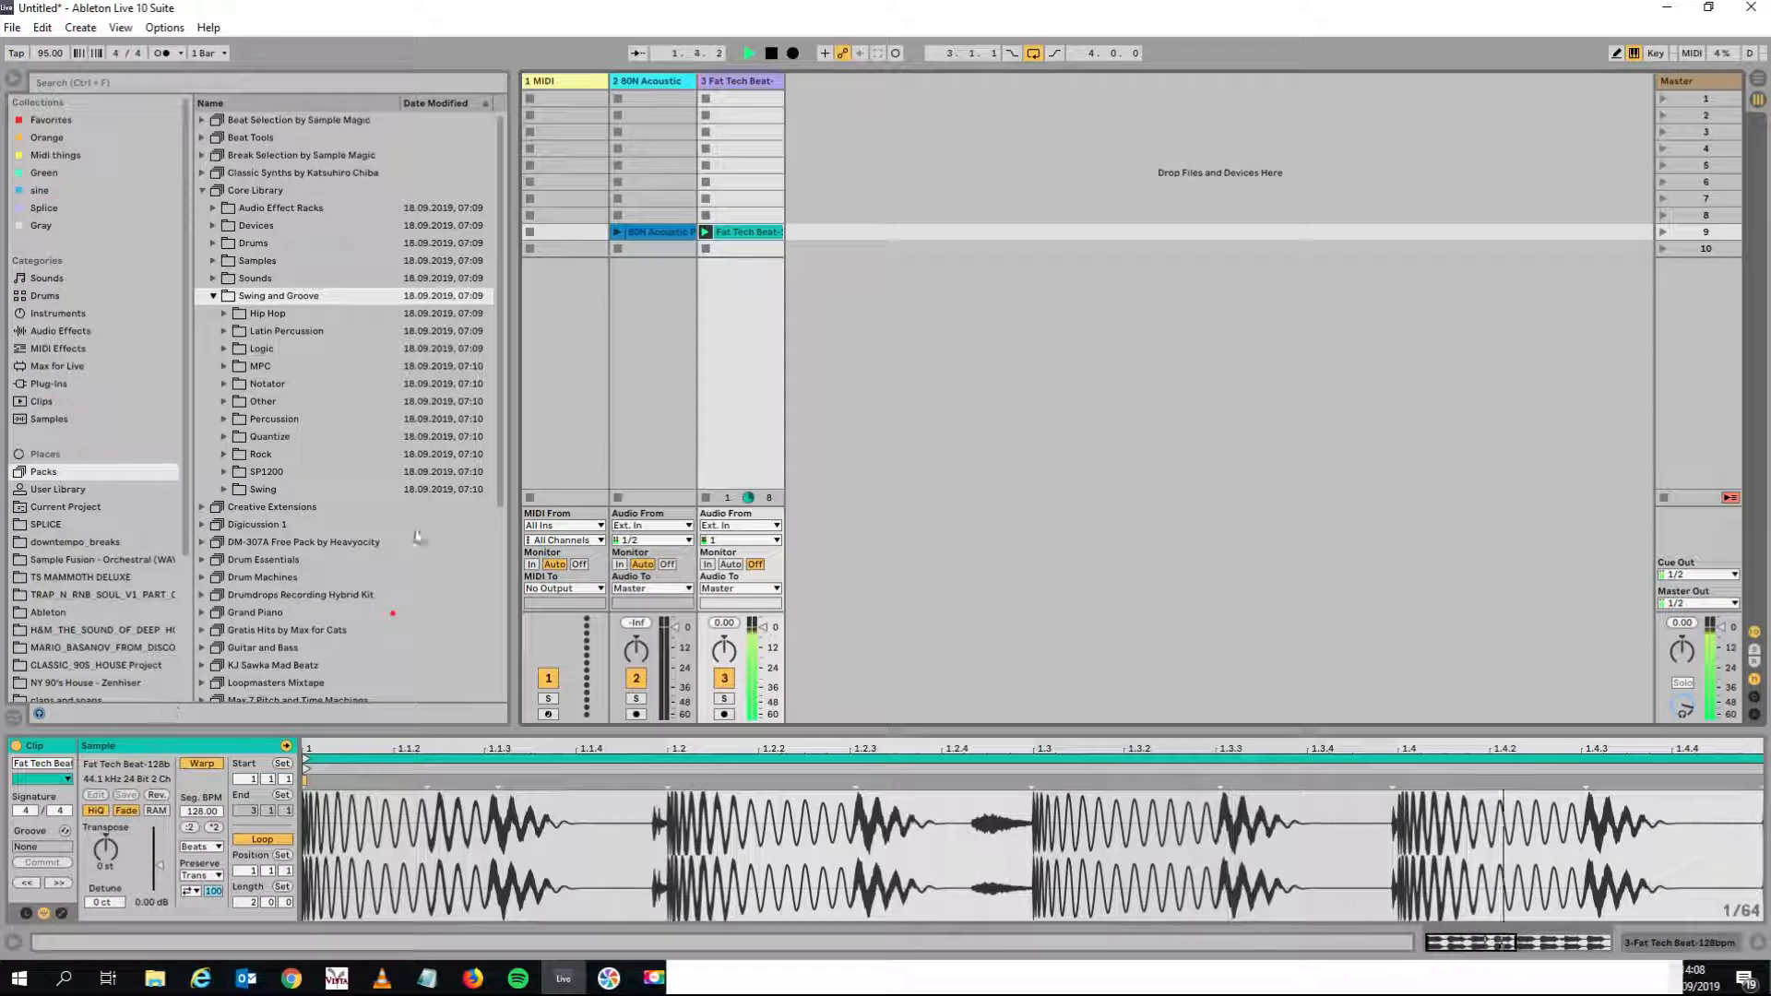
Load the Swing 16-55 groove from the Swing folder and assign it to the Fat Tech Beat clip.
left_click(225, 314)
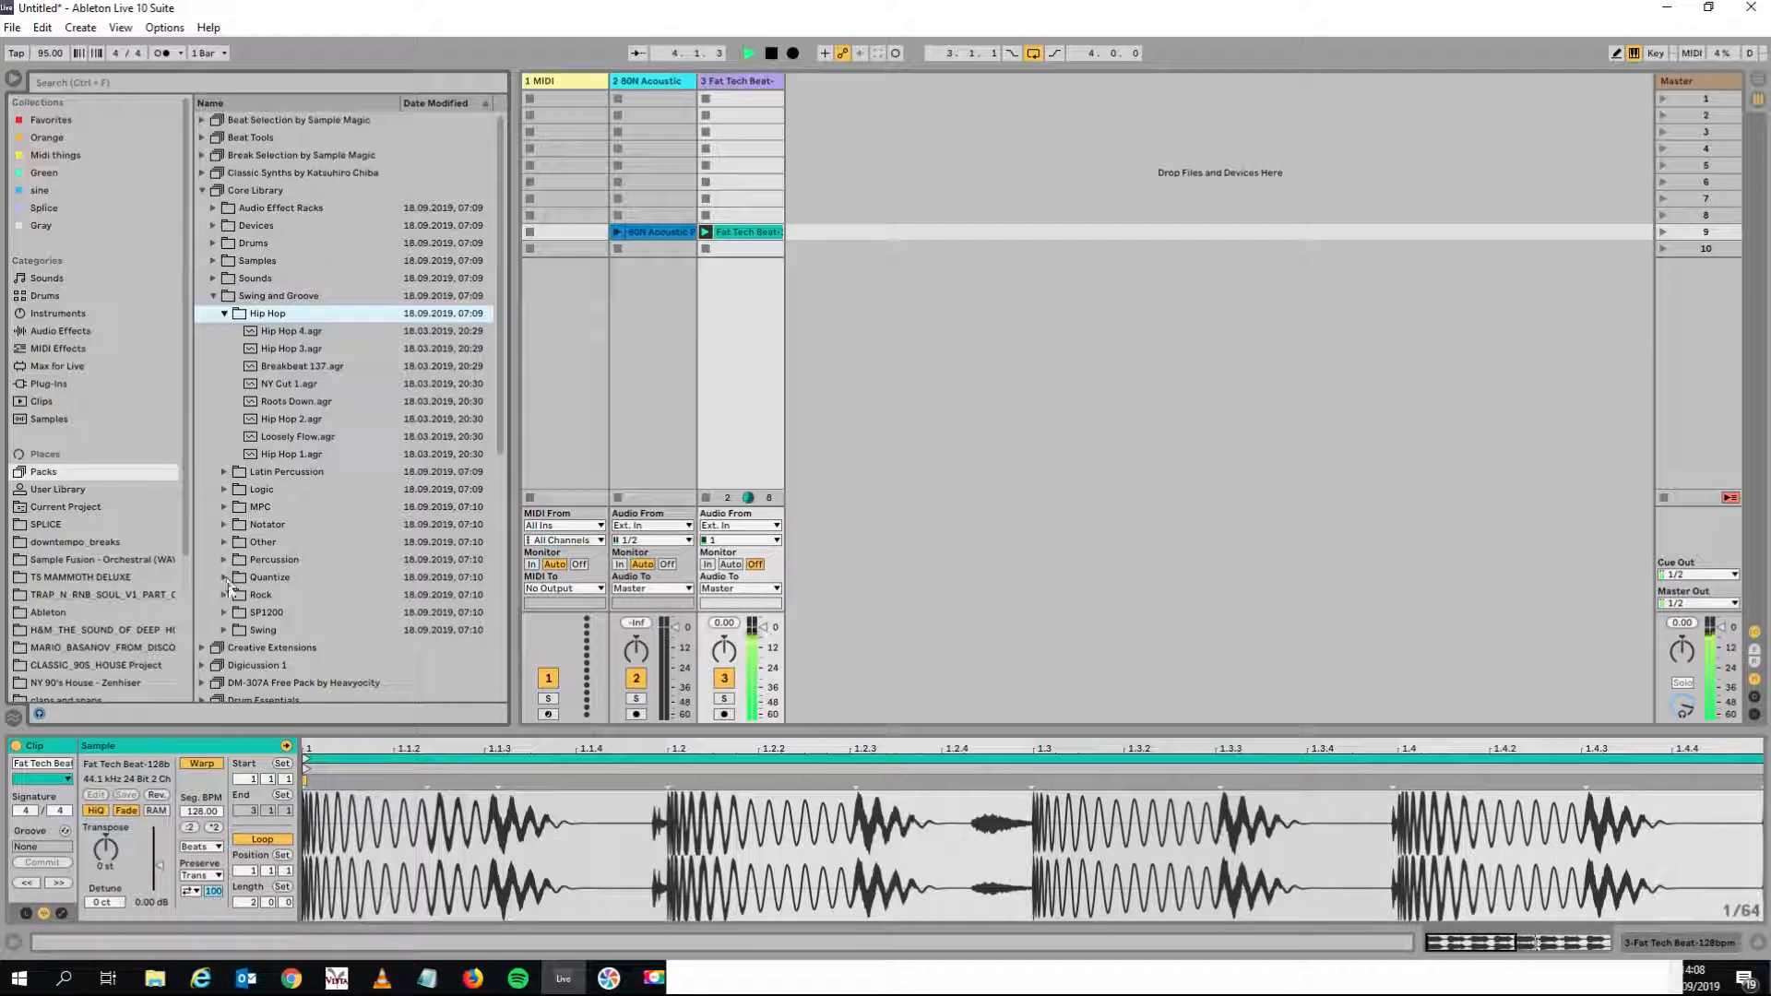
left_click(224, 632)
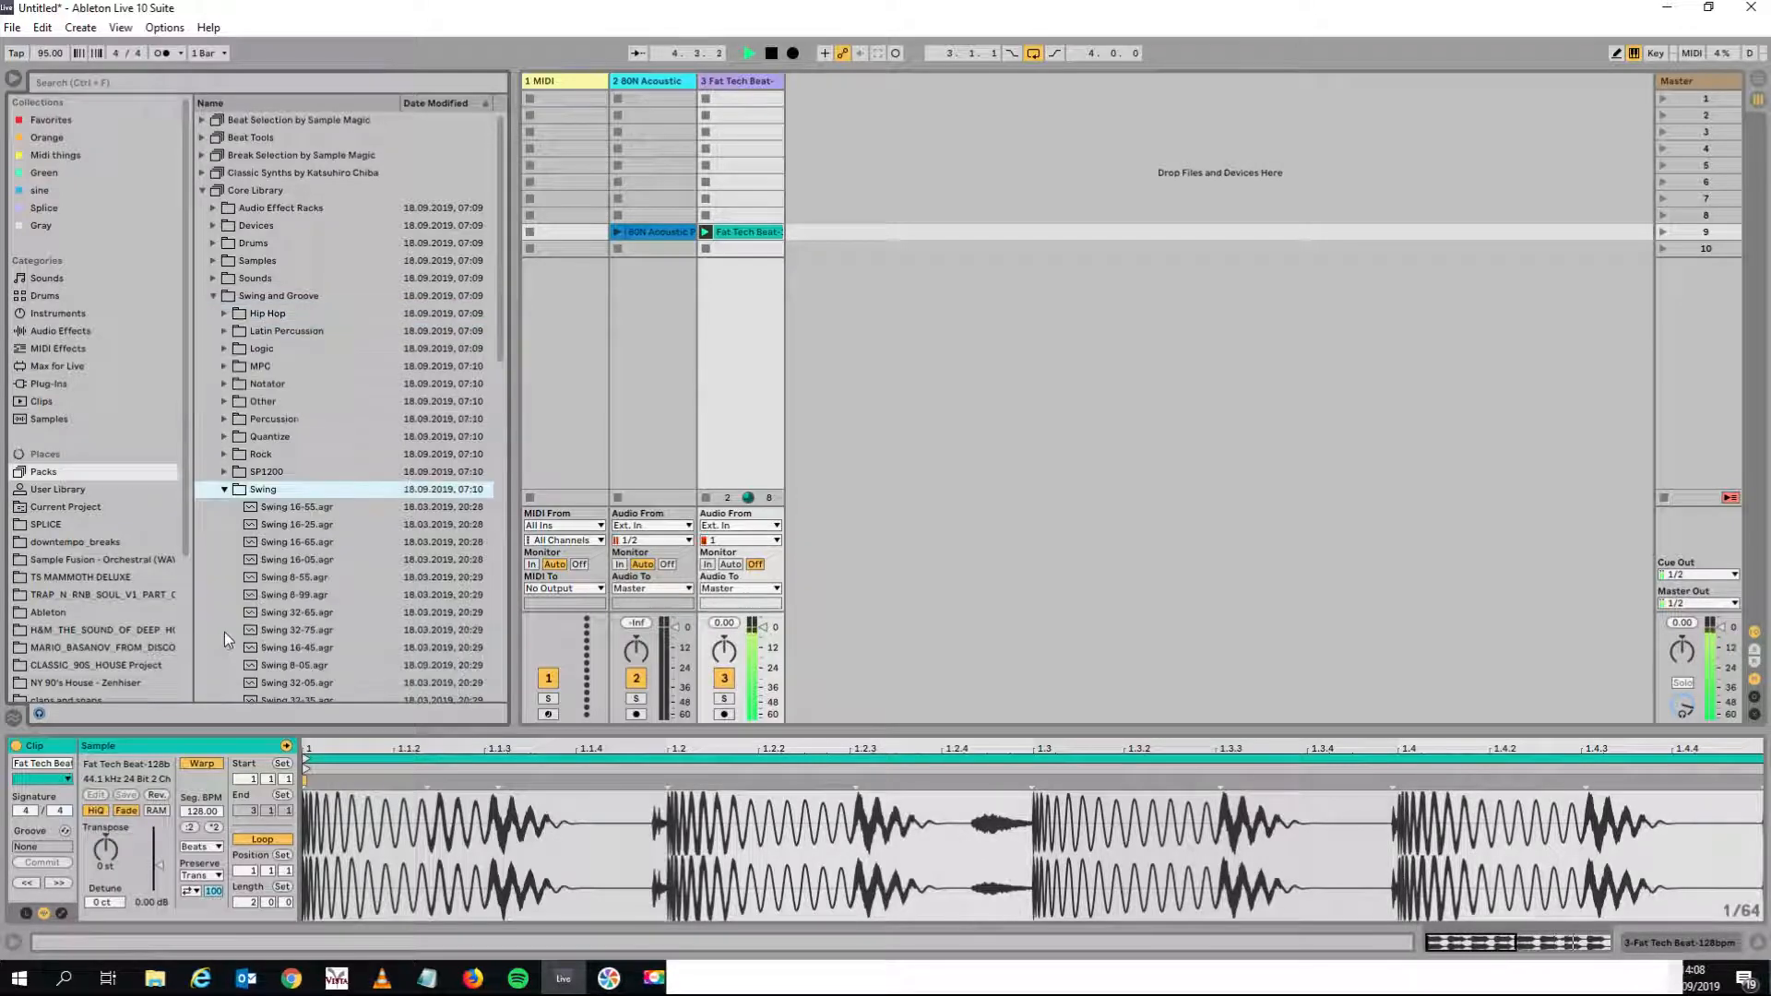
left_click(295, 507)
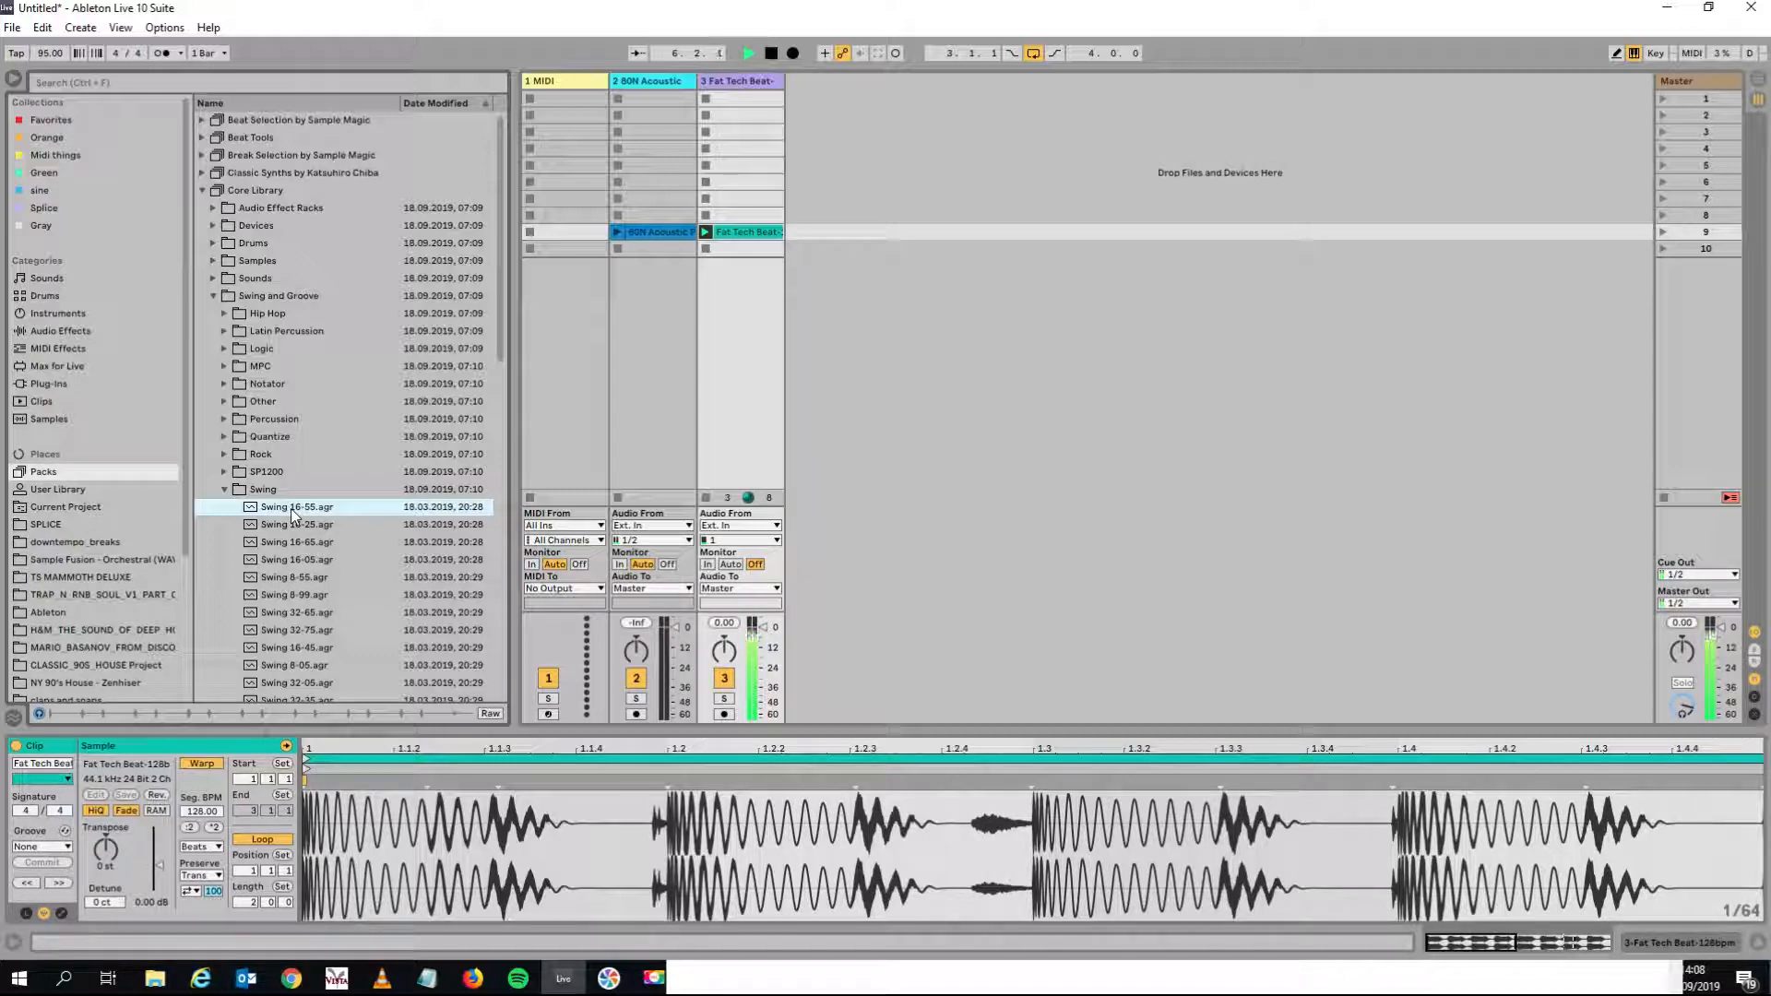
left_click(41, 846)
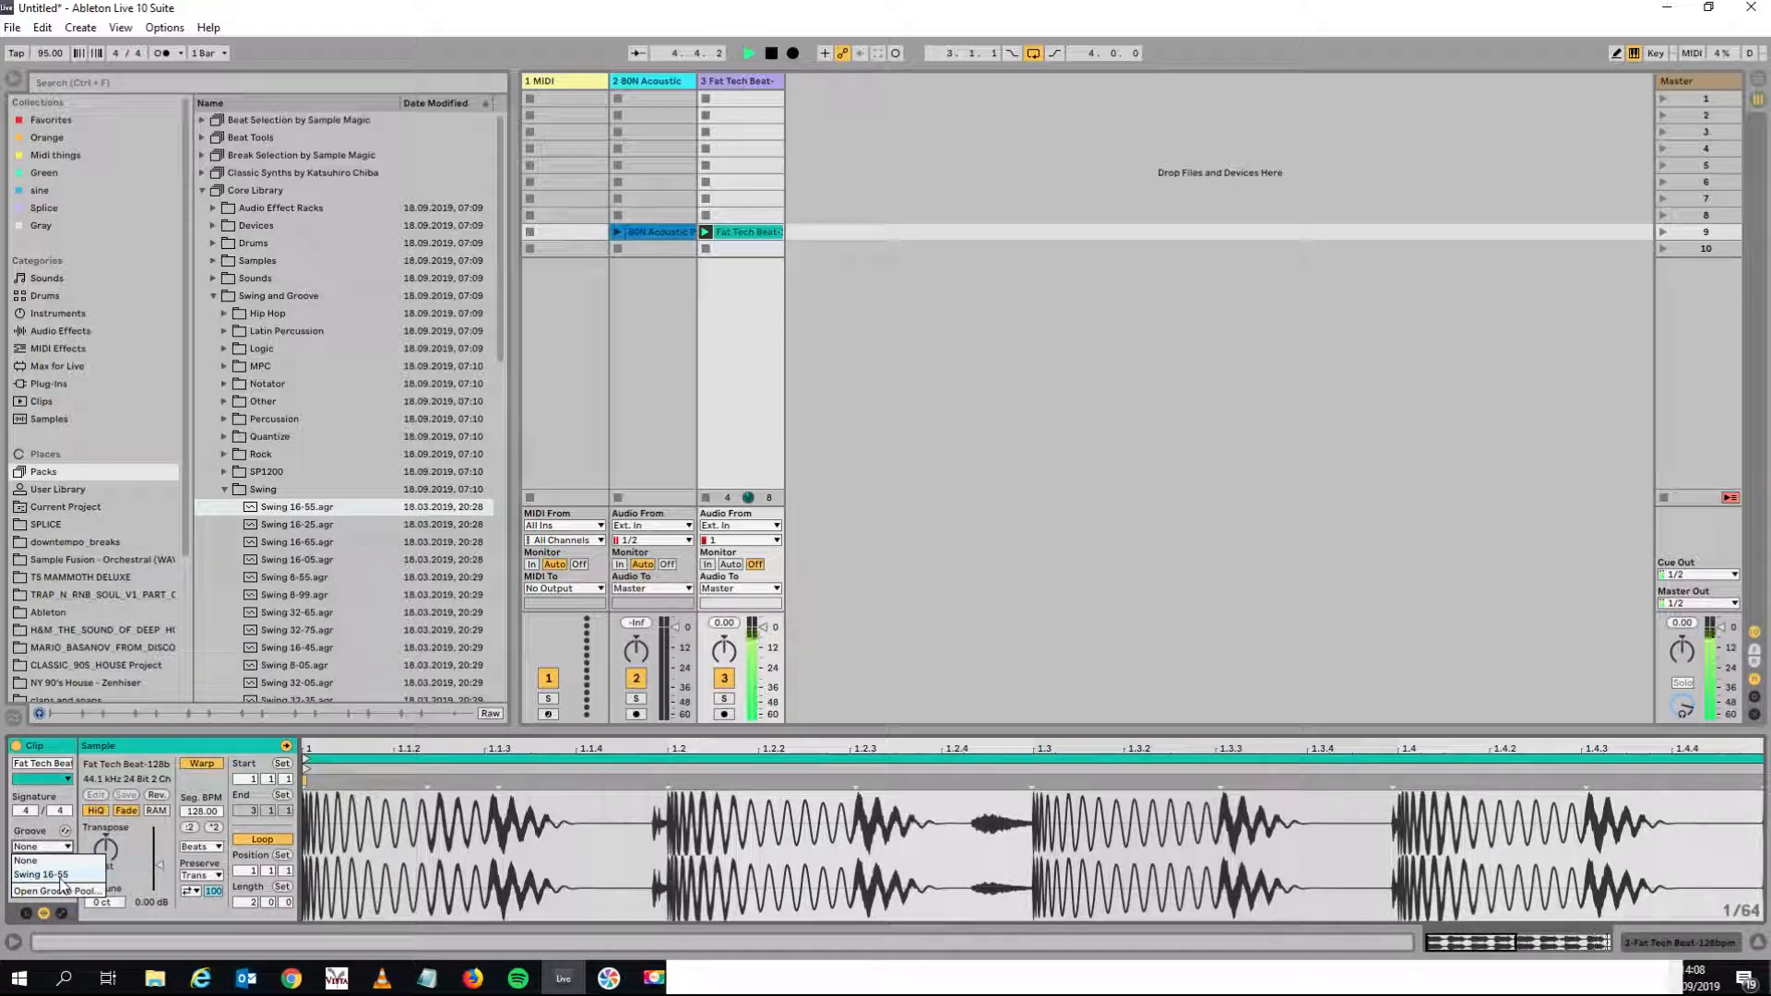
left_click(56, 875)
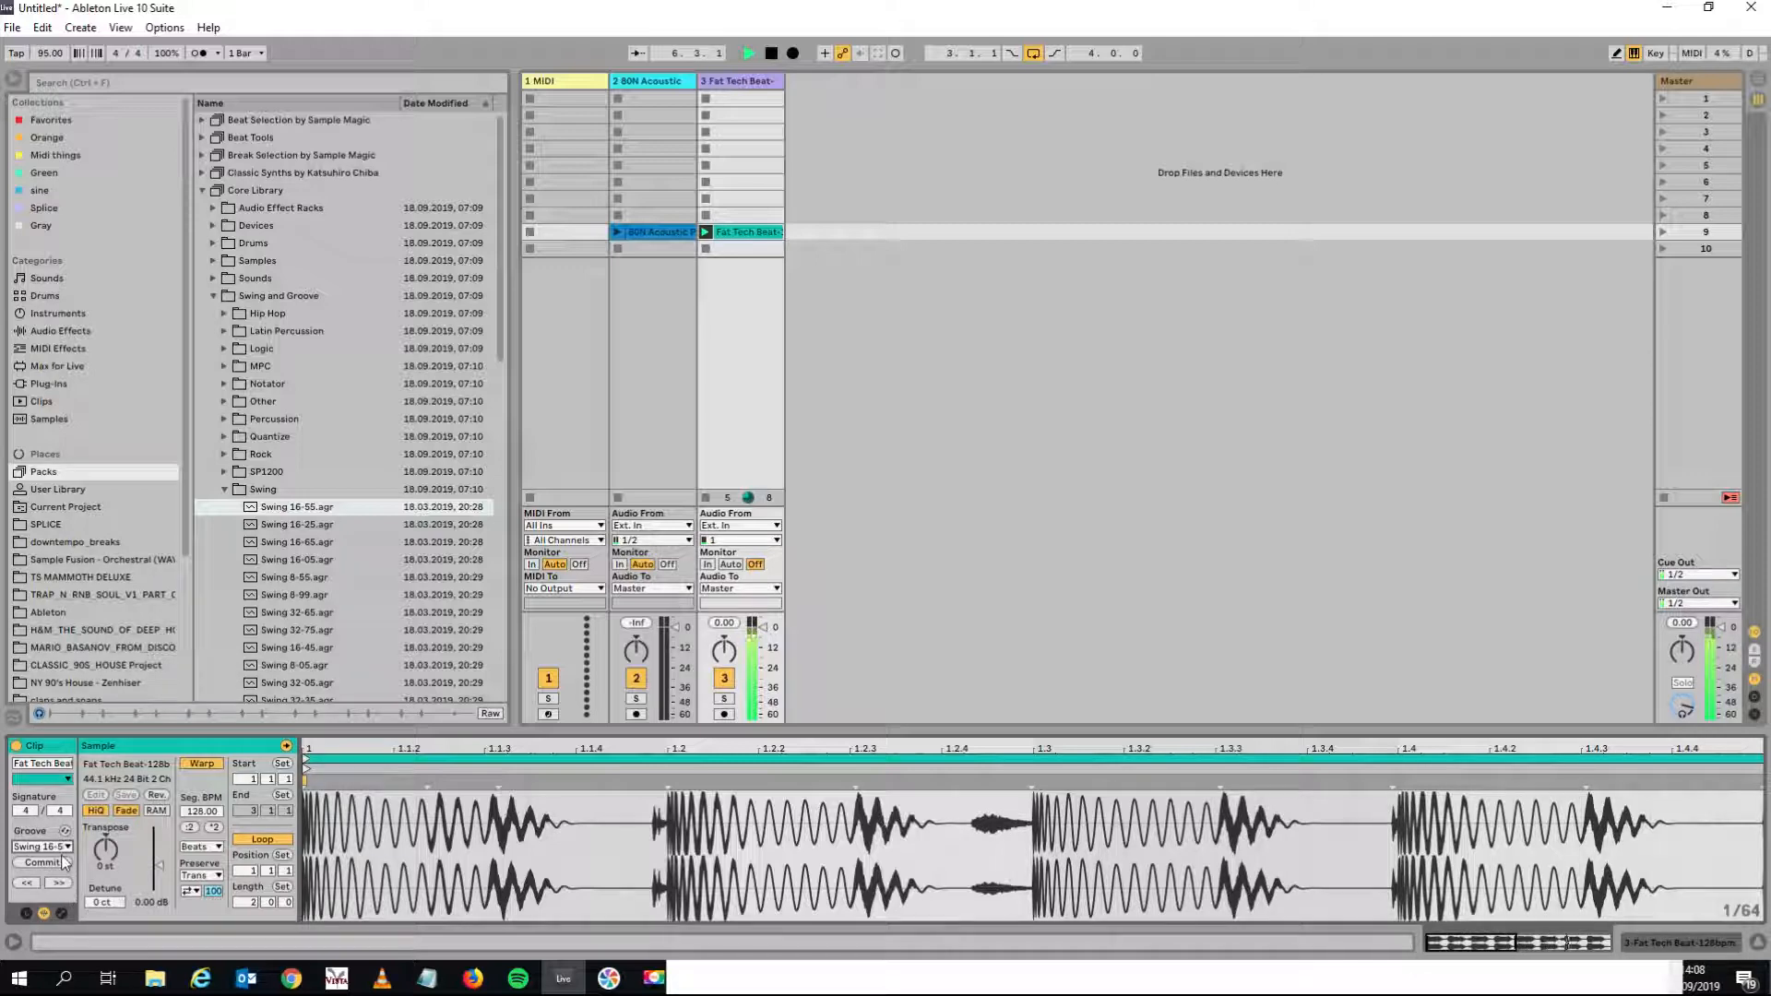
Show the Groove Pool and set Swing 16-55 to 77% Quantize, 45% Random and 100% Velocity while the beat plays.
key("space")
left_click(13, 720)
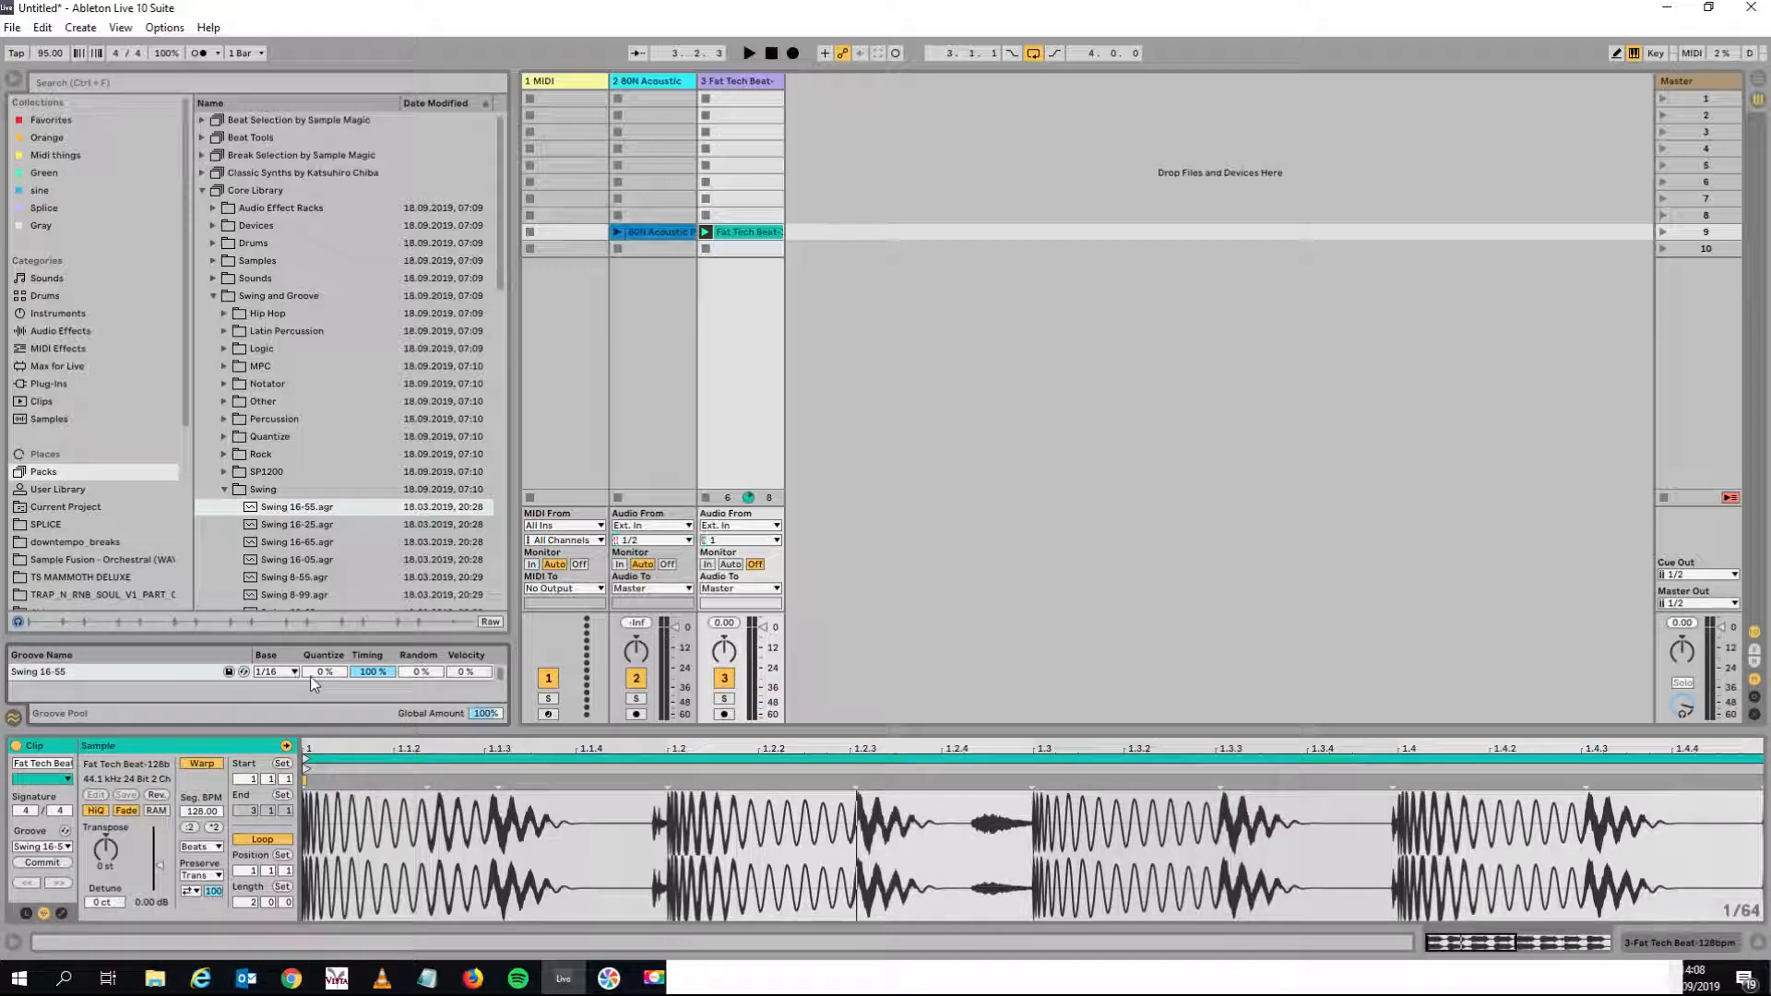
left_click_drag(320, 672, 320, 622)
left_click_drag(420, 673, 466, 656)
key("space")
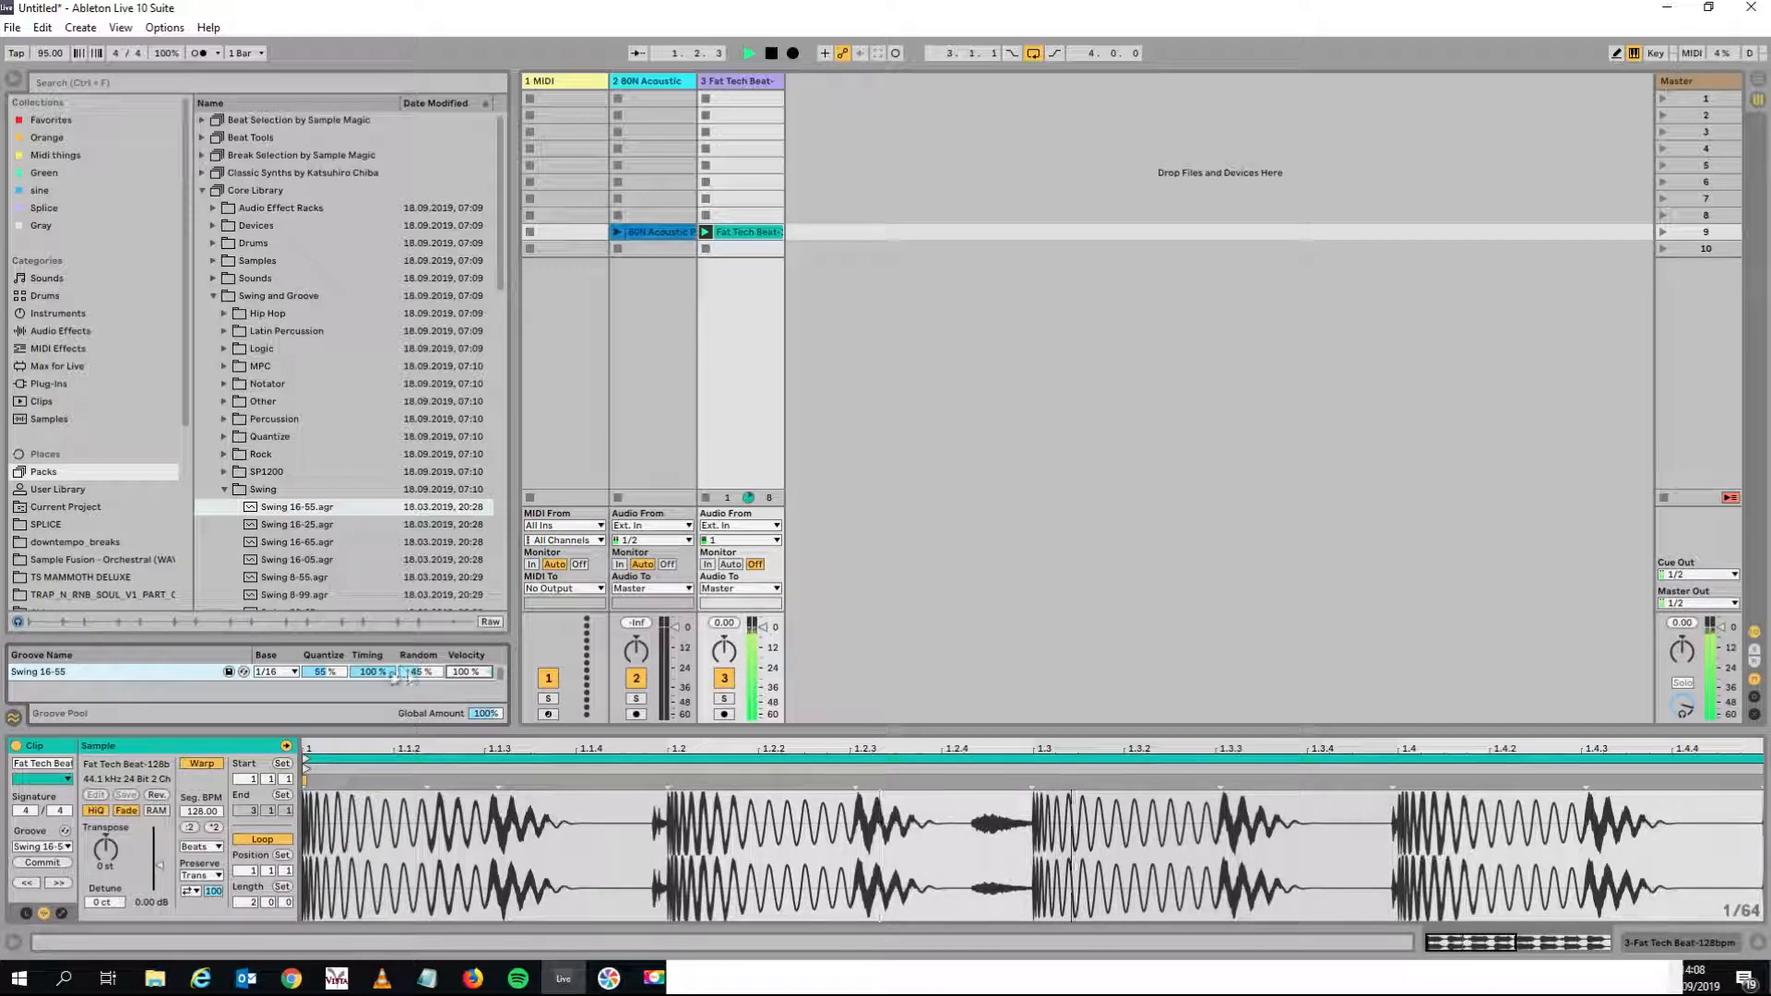
left_click(332, 676)
mouse_move(318, 672)
left_mouse_down()
mouse_move(318, 635)
mouse_move(325, 681)
left_mouse_up()
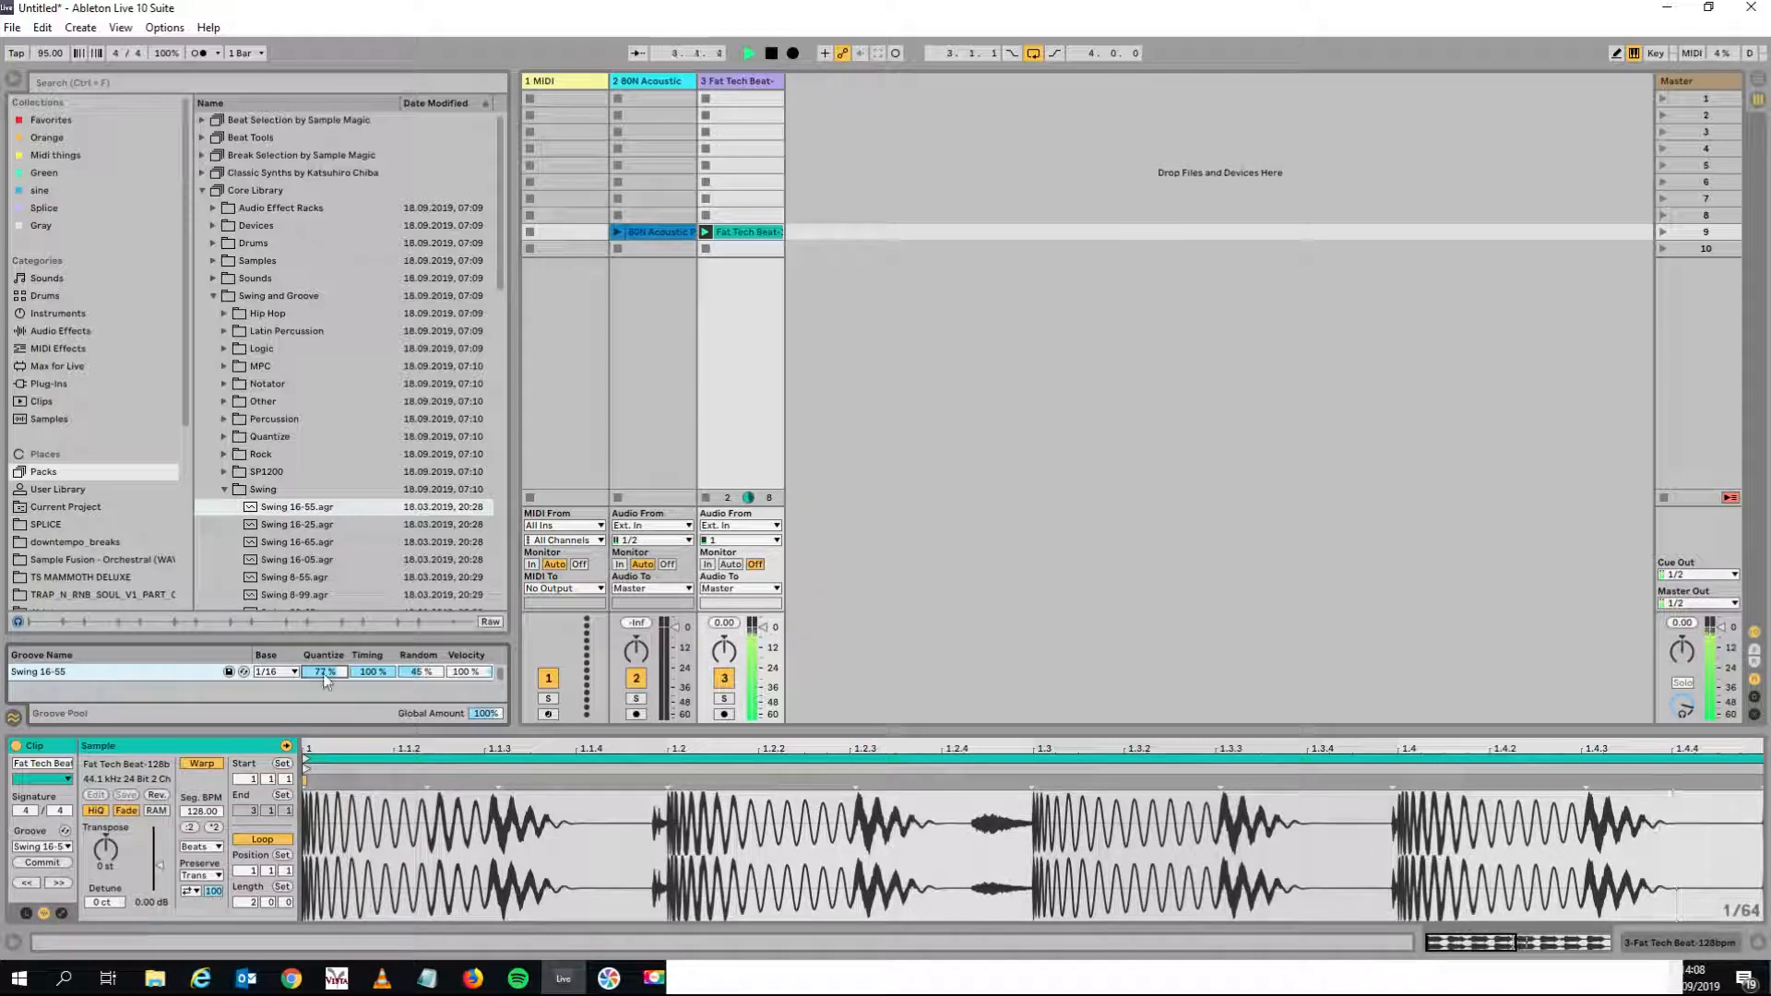
Play scene 9 to hear both clips together, stop playback, and commit the groove to the Fat Tech Beat clip.
left_click(1662, 233)
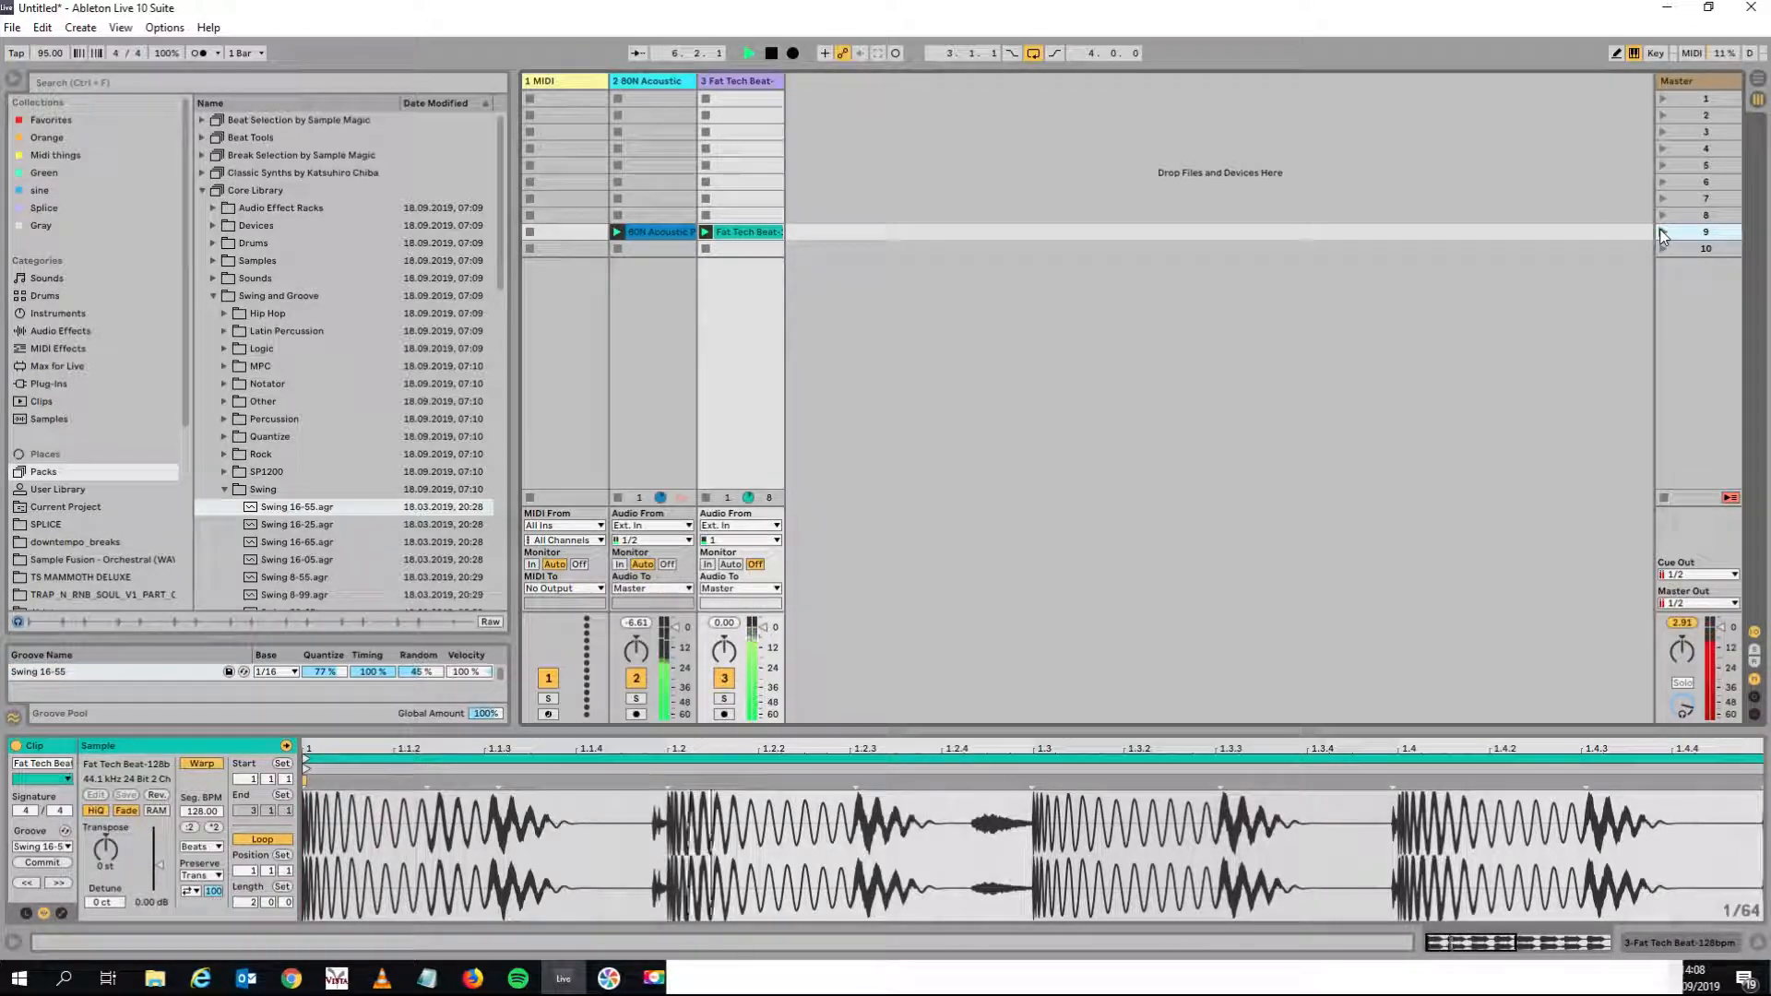
key("space")
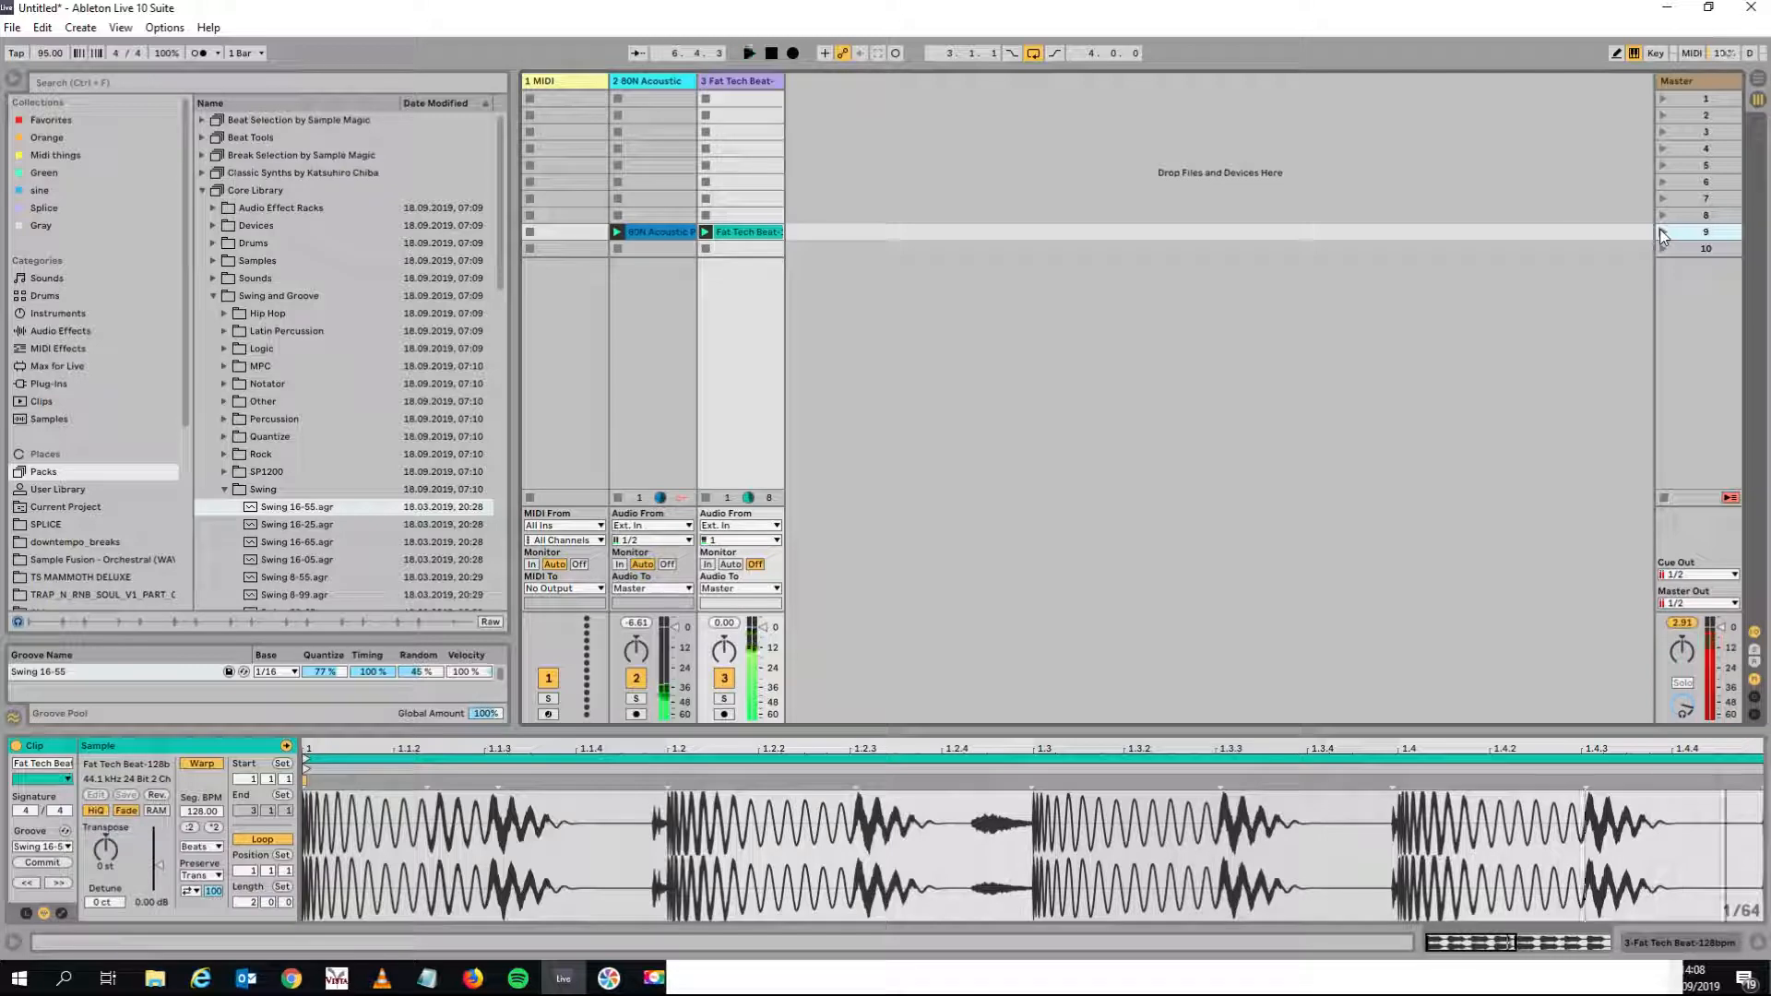
left_click(42, 862)
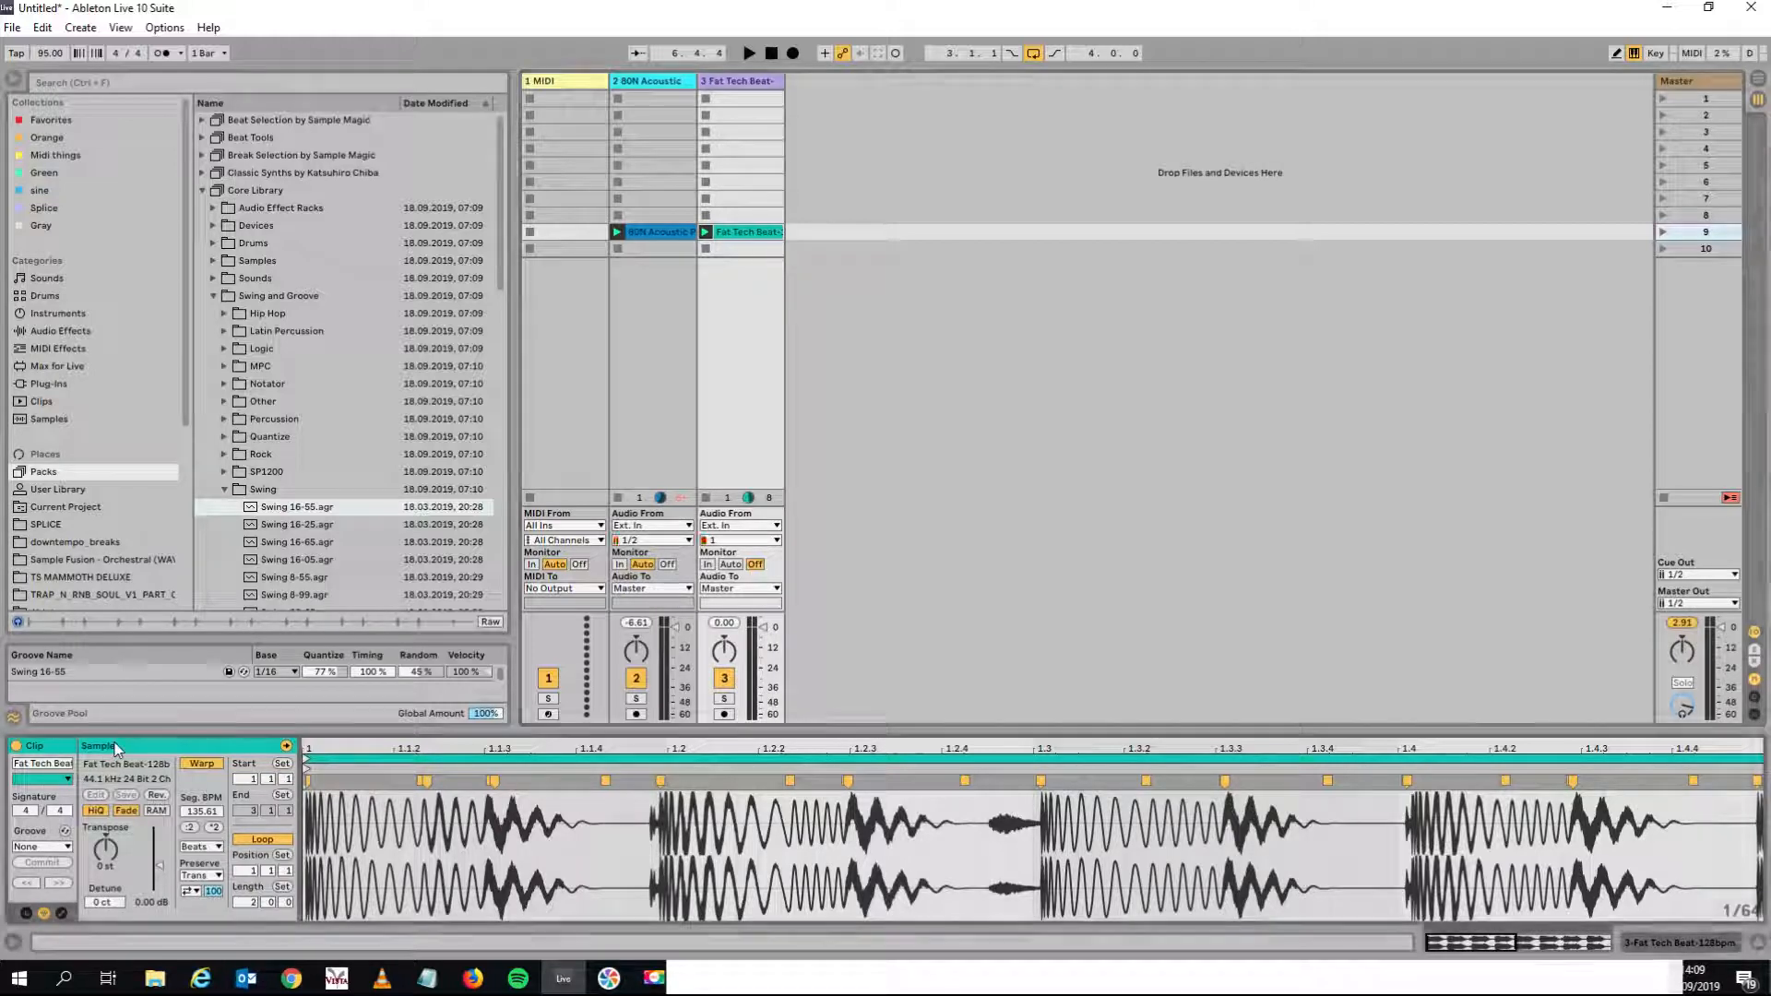
Show the Fat Tech Beat clip's envelopes and choose the Mixer's Track Panning envelope.
left_click(61, 913)
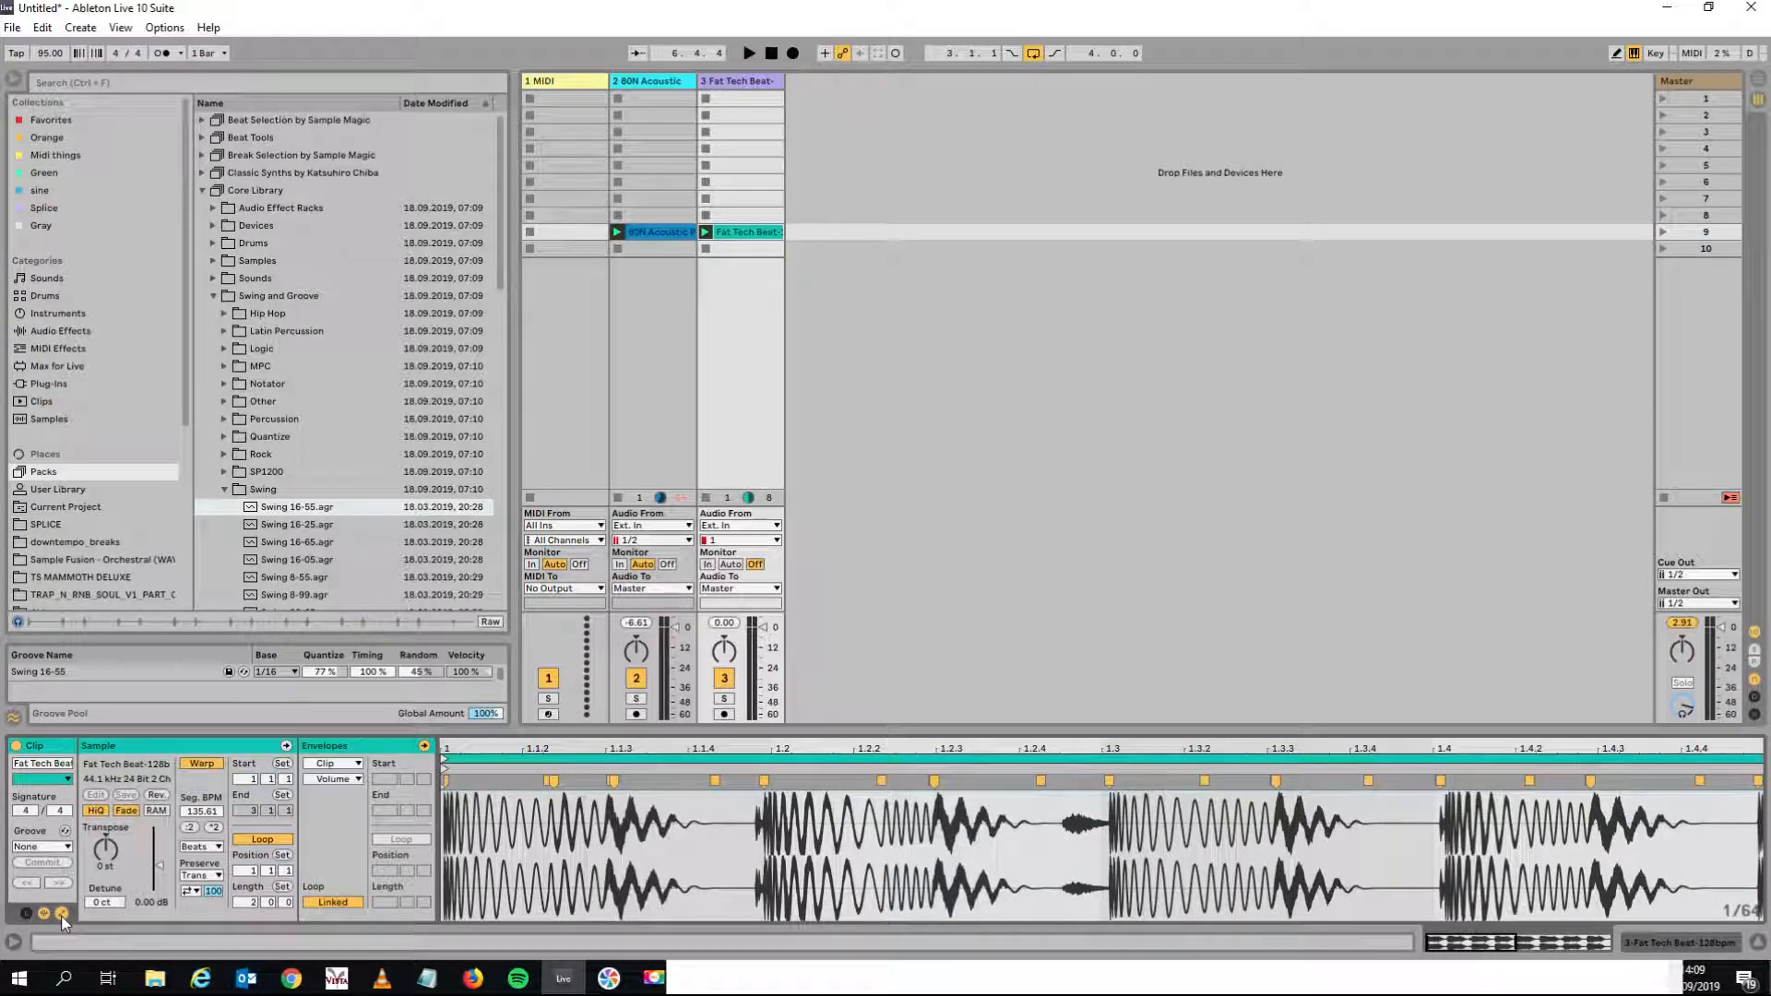
left_click(332, 765)
left_click(332, 766)
left_click(332, 766)
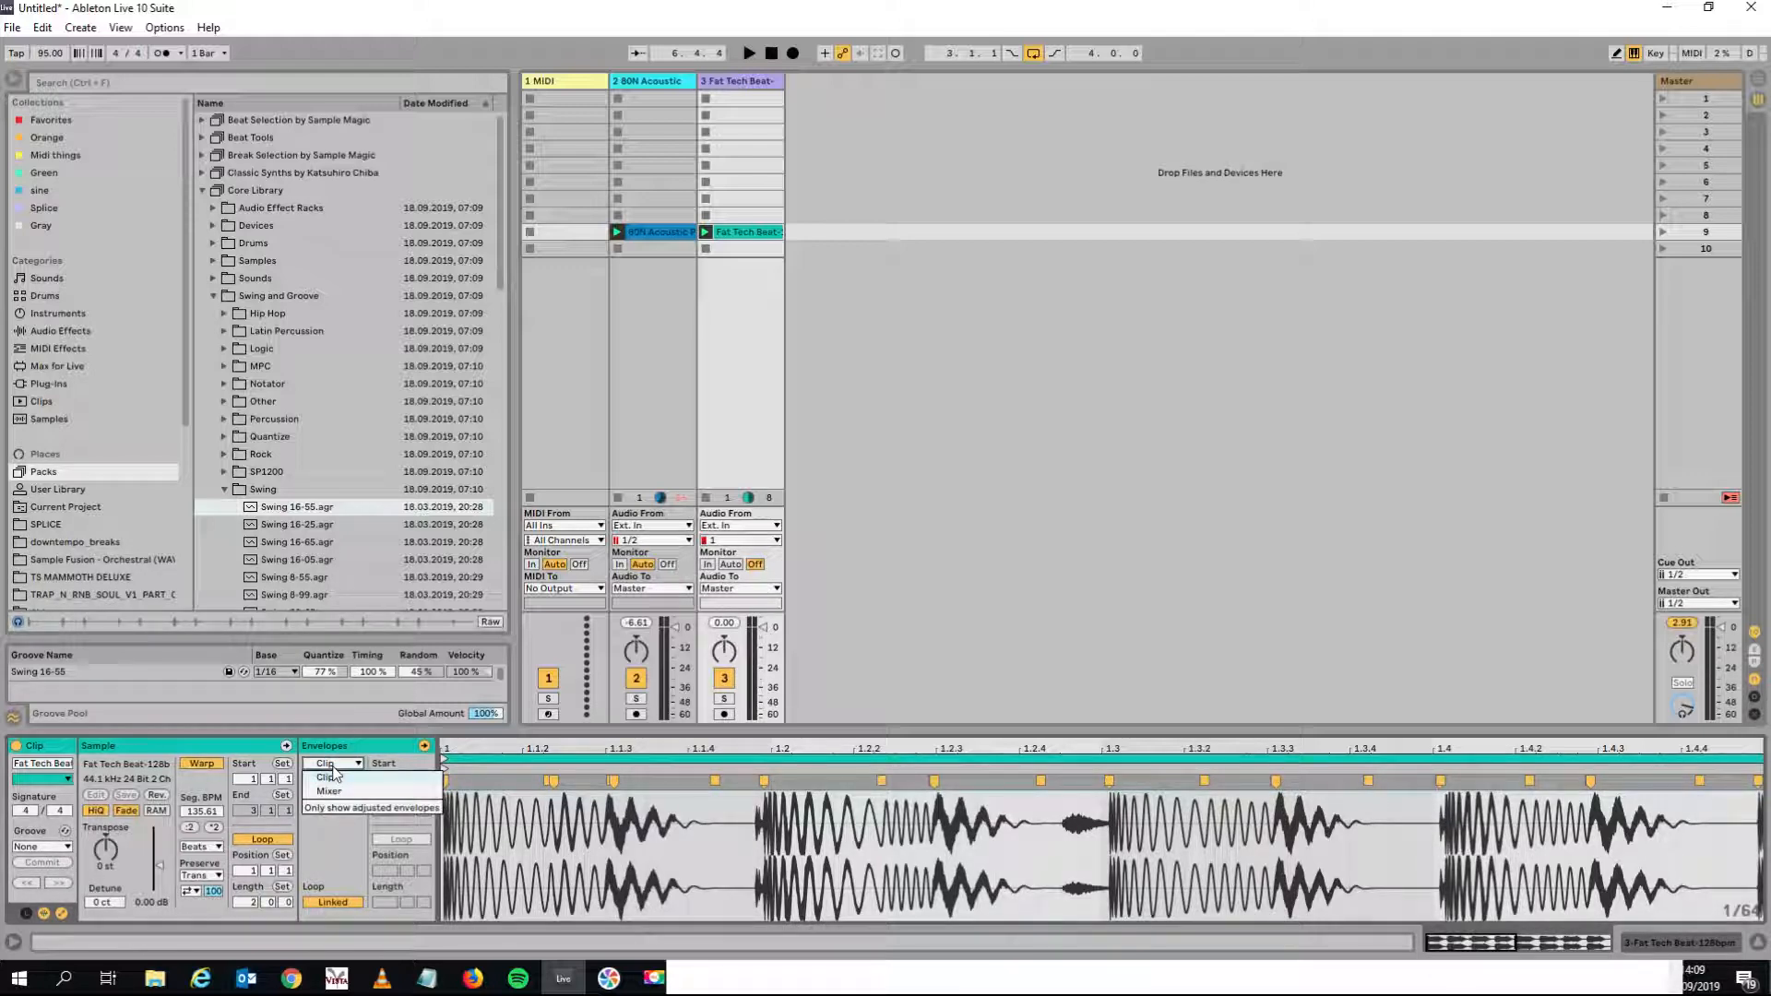
left_click(330, 792)
left_click(336, 780)
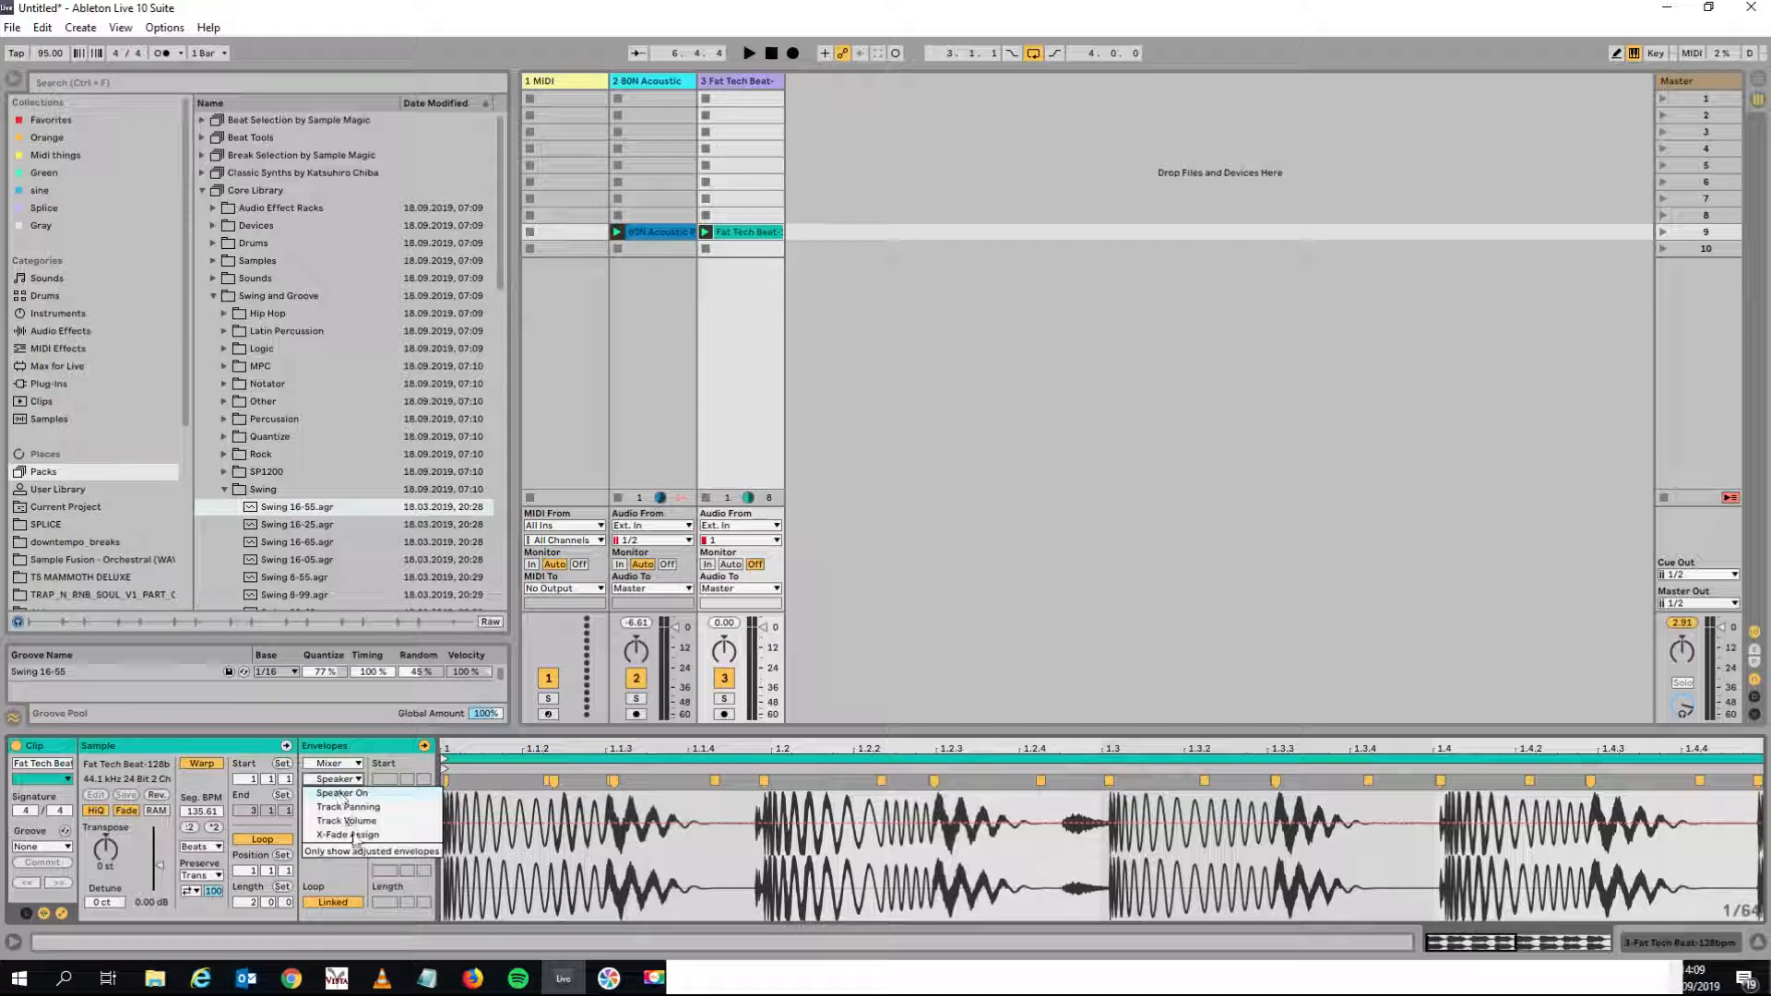
left_click(348, 807)
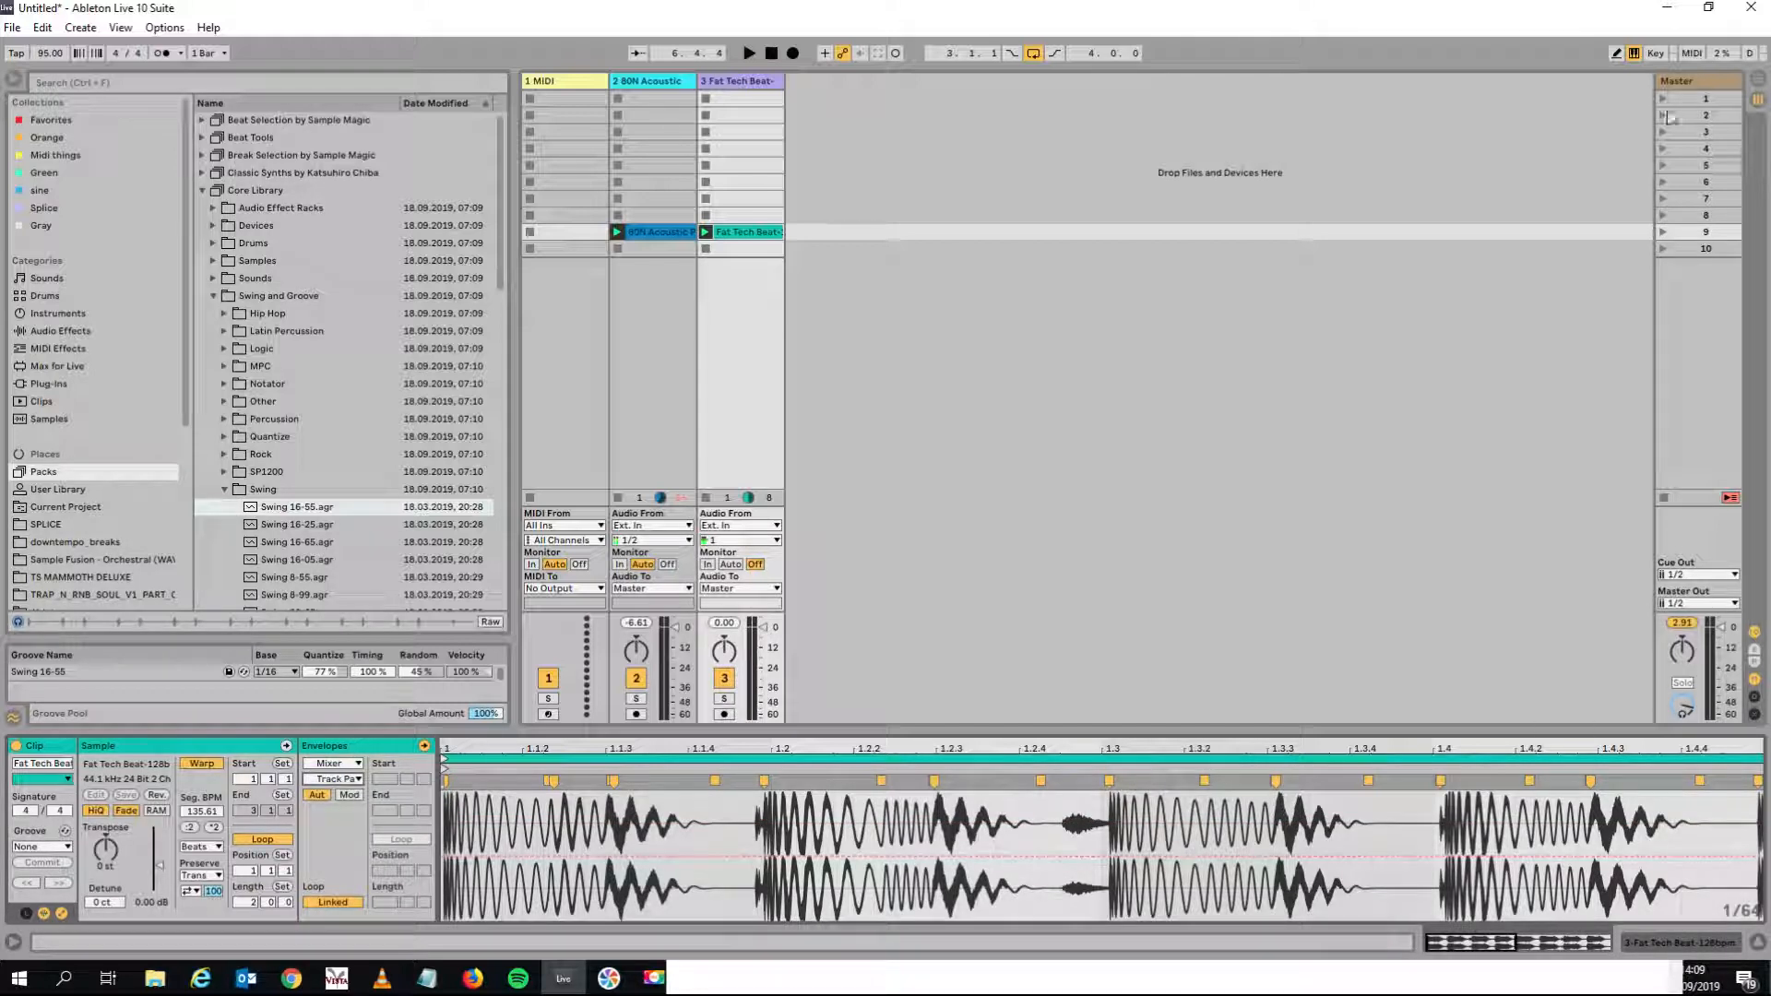
Turn on Draw Mode, sketch and redraw a rising and falling panning envelope across the beat clip's first bar, and stop the piano track.
left_click(1616, 53)
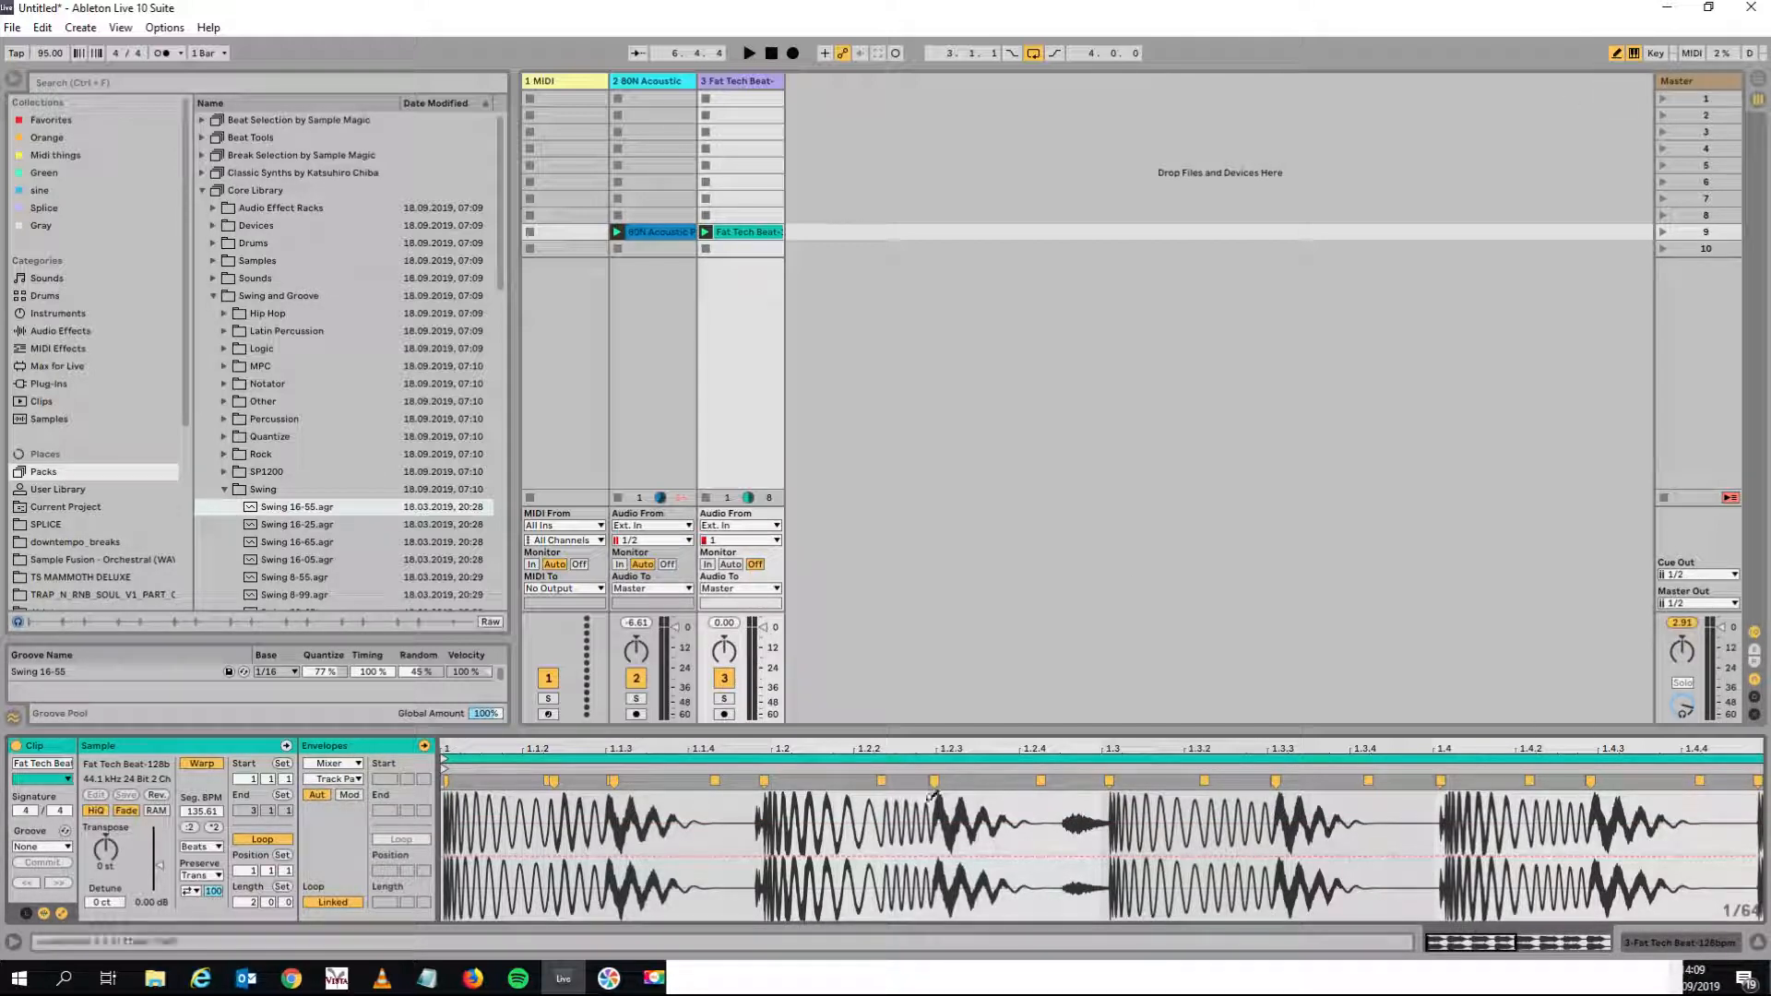
mouse_move(550, 892)
left_mouse_down()
mouse_move(705, 863)
mouse_move(1212, 828)
mouse_move(1328, 885)
mouse_move(1527, 839)
mouse_move(1666, 863)
left_mouse_up()
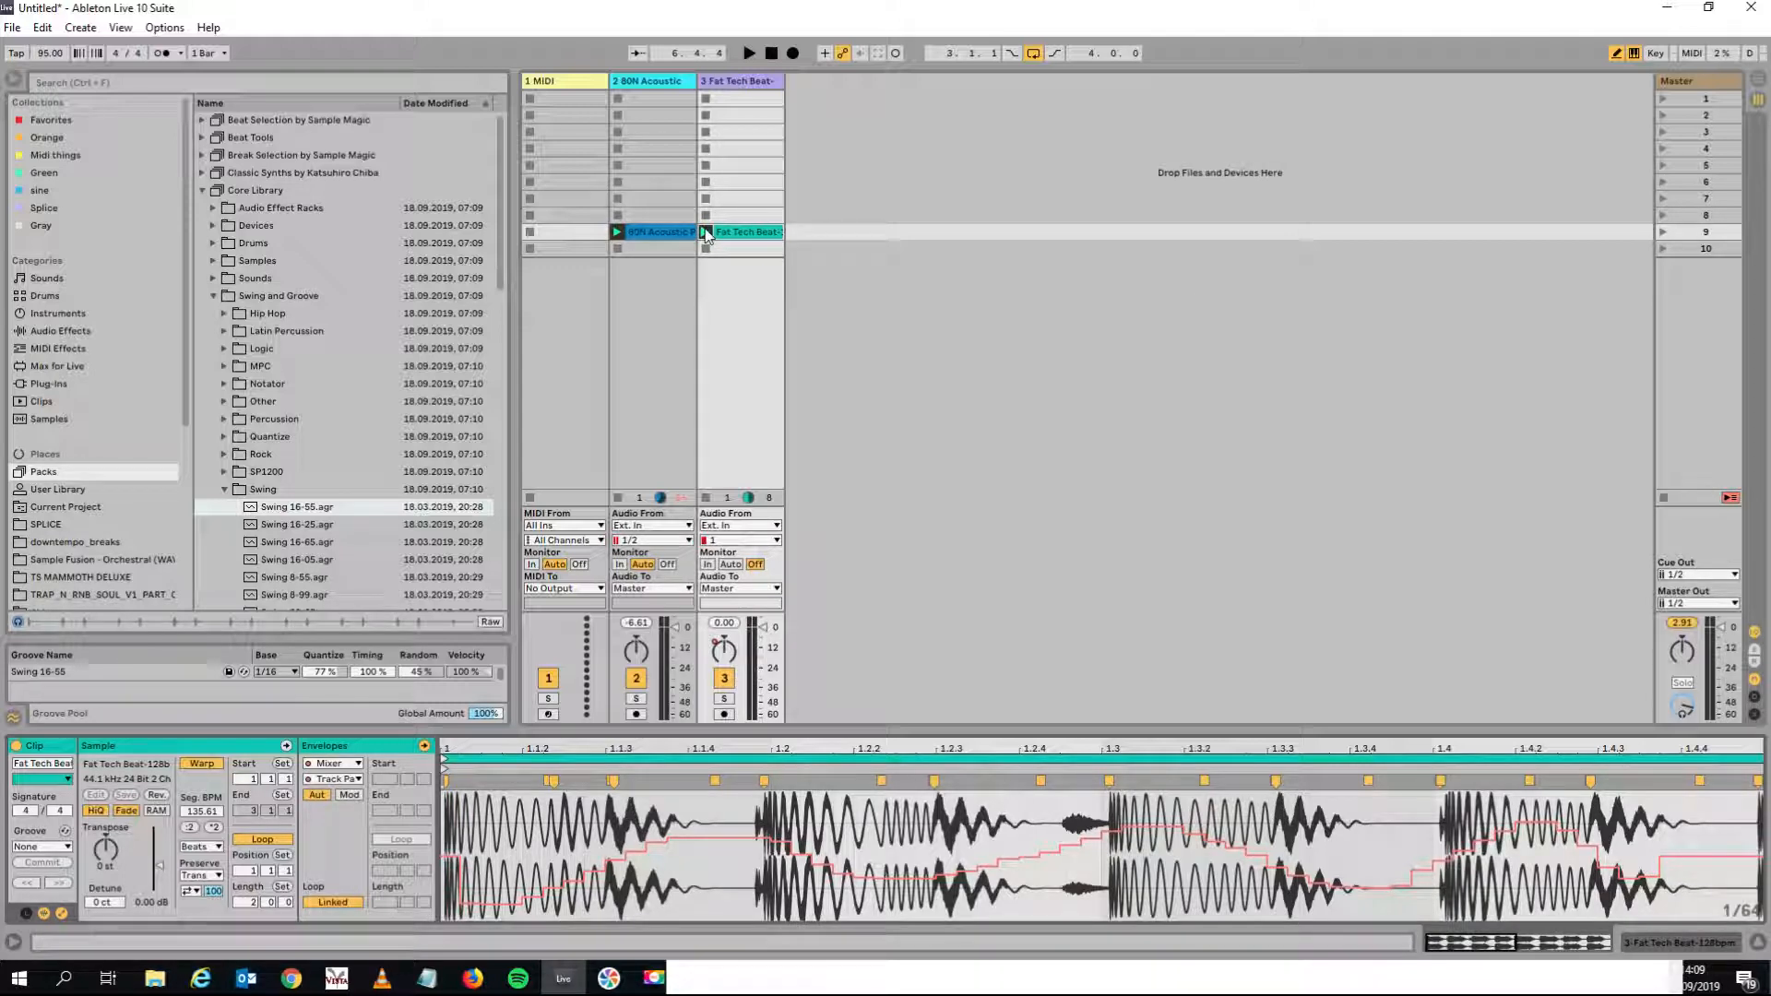
left_click(618, 249)
mouse_move(646, 907)
left_mouse_down()
mouse_move(849, 842)
mouse_move(1029, 890)
mouse_move(1245, 899)
mouse_move(1505, 874)
mouse_move(1693, 899)
mouse_move(1718, 860)
left_mouse_up()
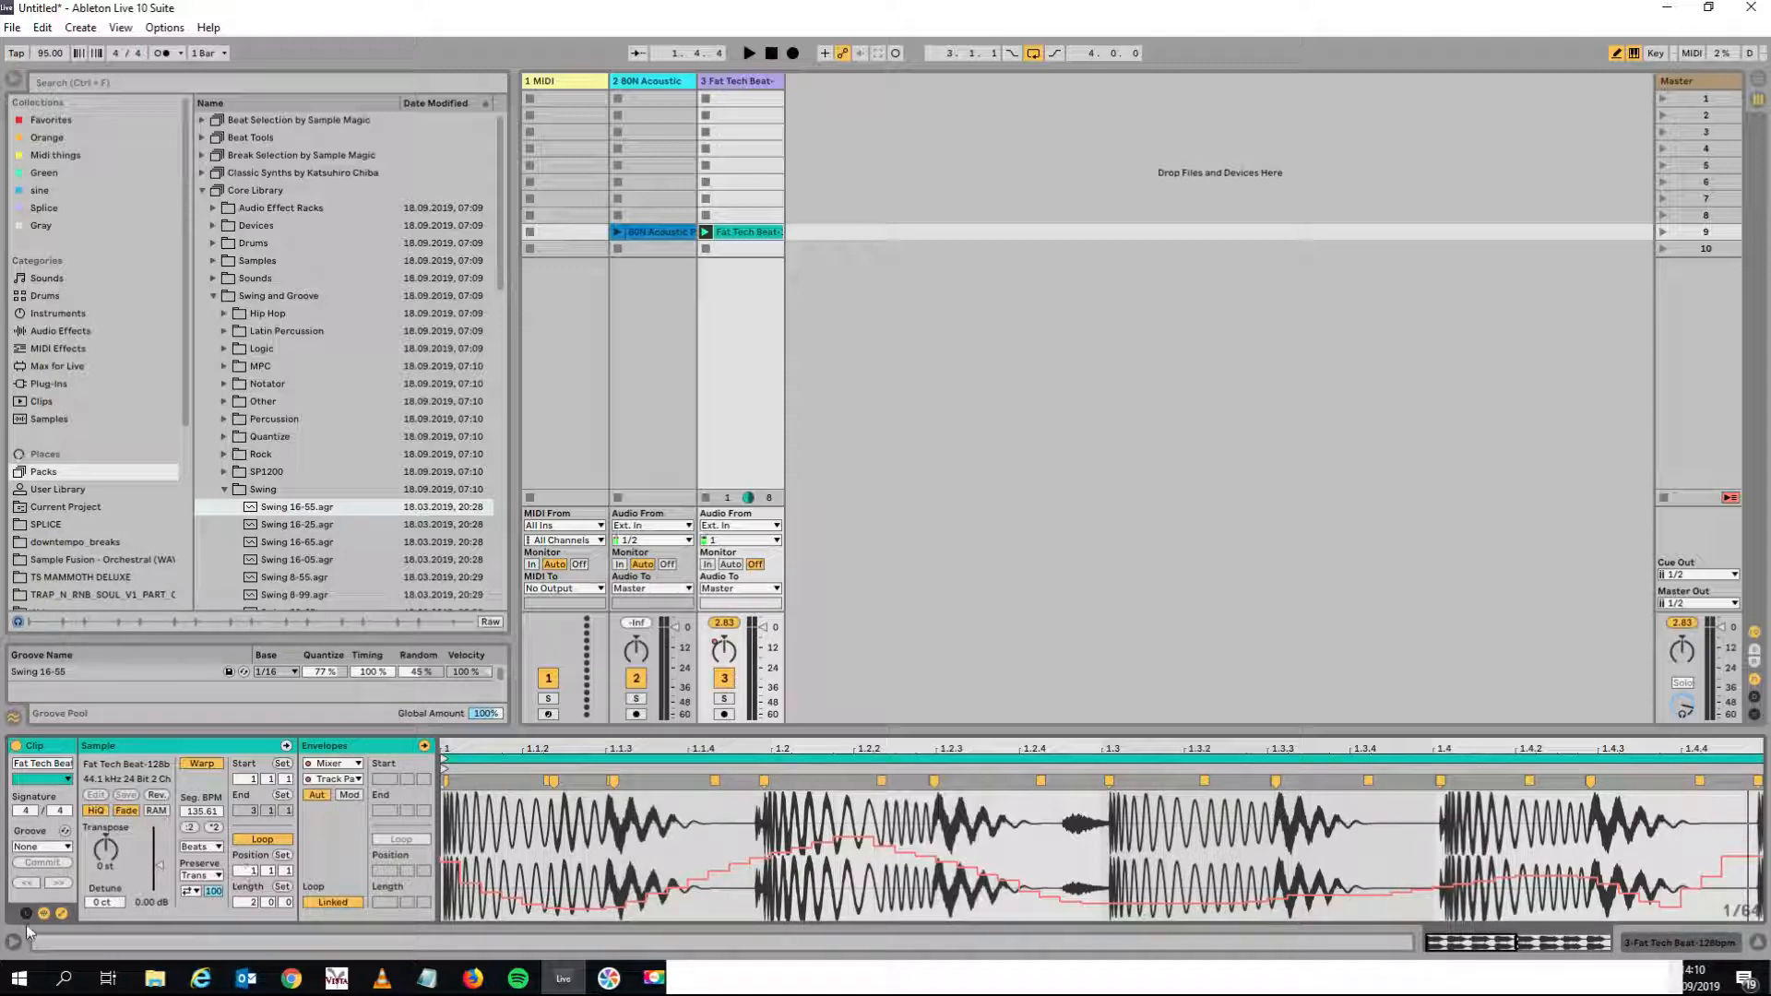
Hide the envelopes, show the beat clip's launch settings, and review the launch mode and quantization options, keeping Trigger and Global.
left_click(61, 915)
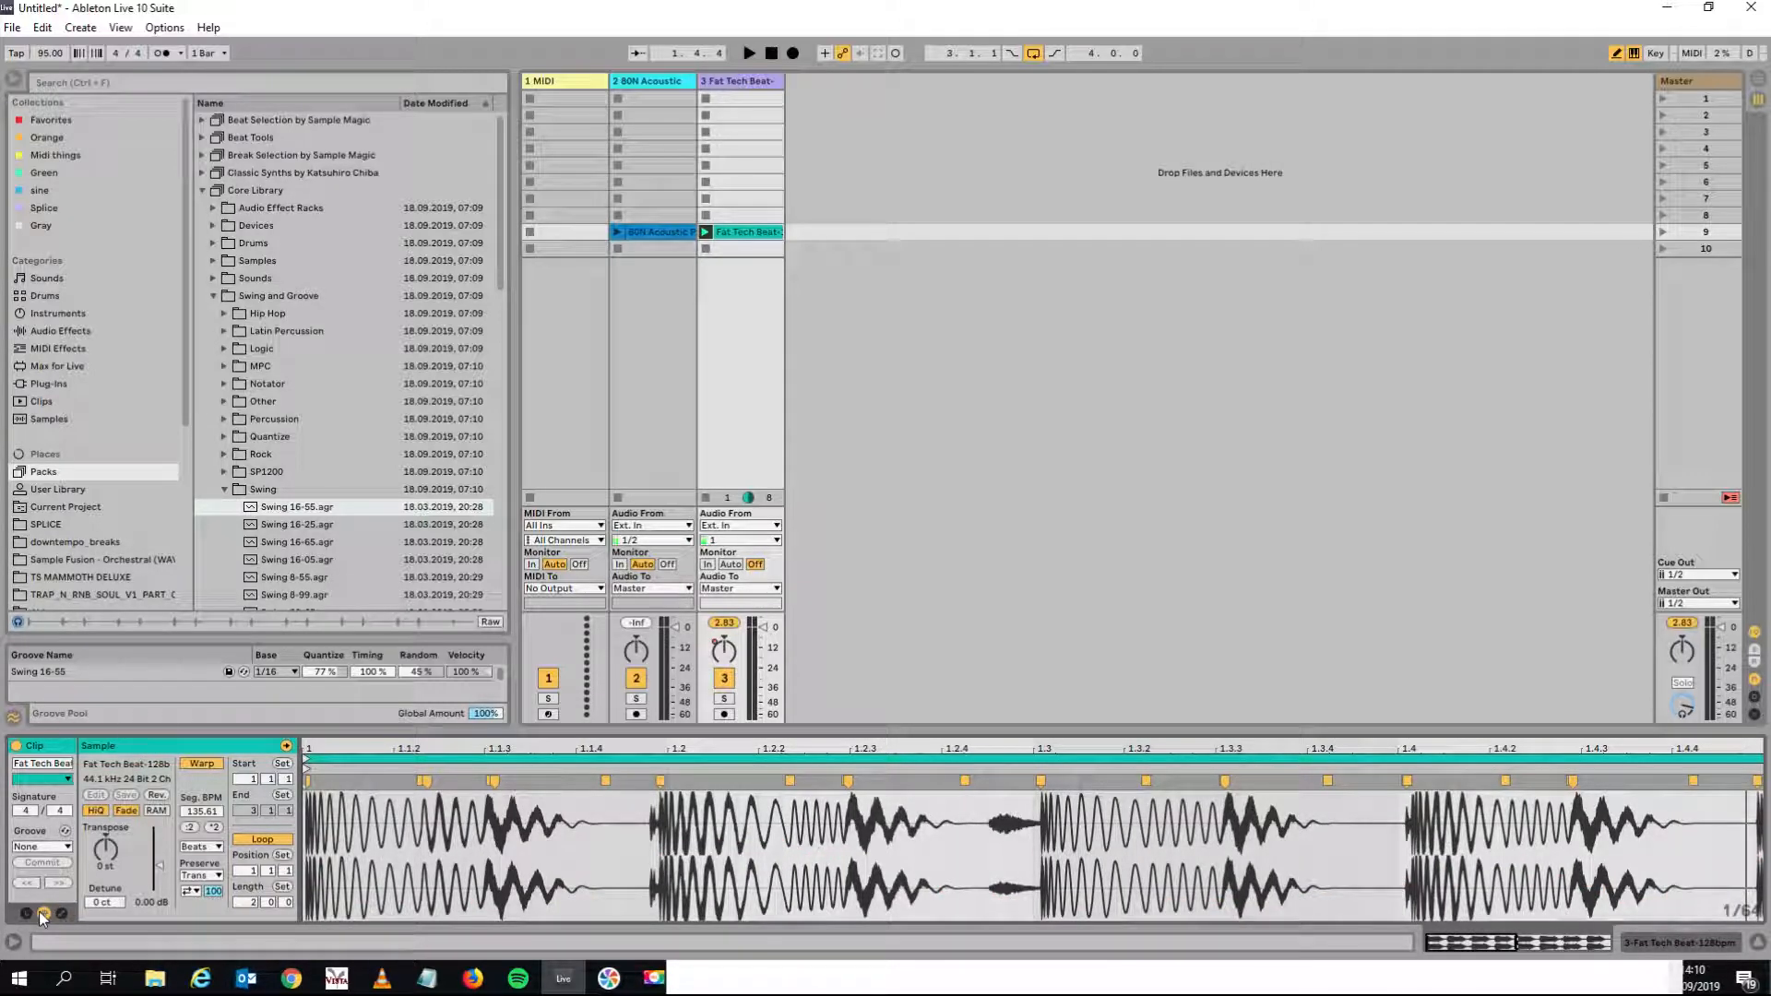
left_click(26, 914)
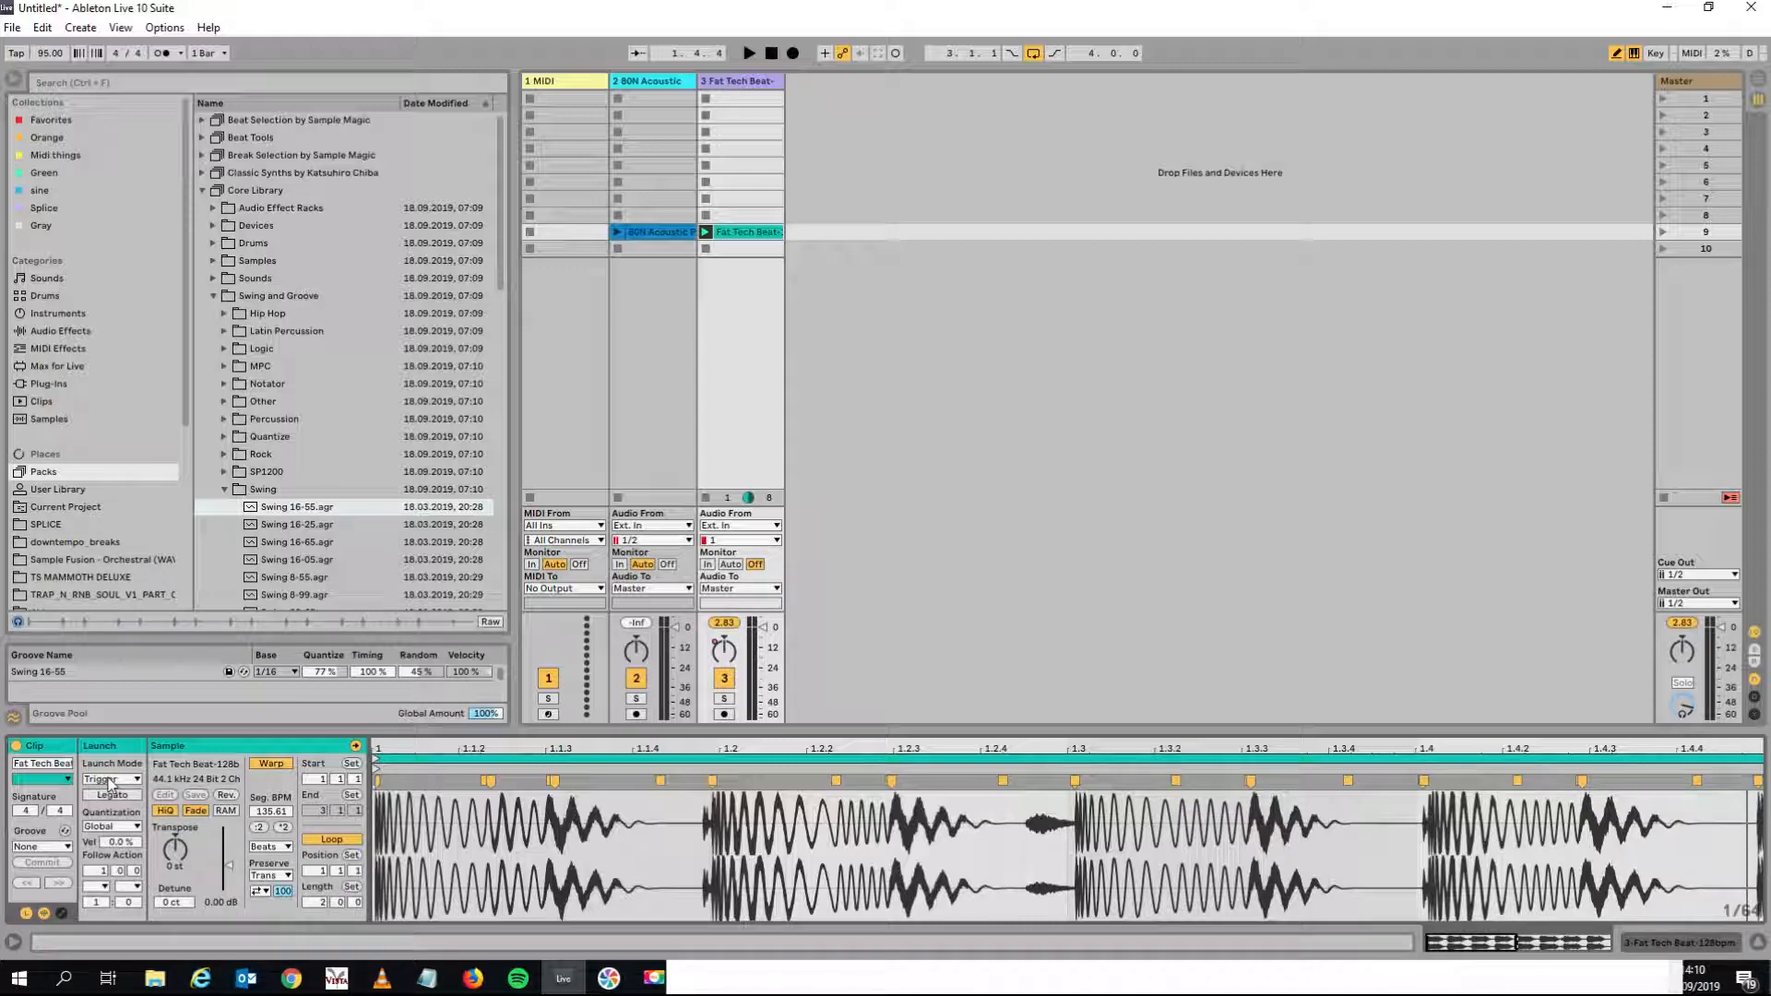
left_click(109, 781)
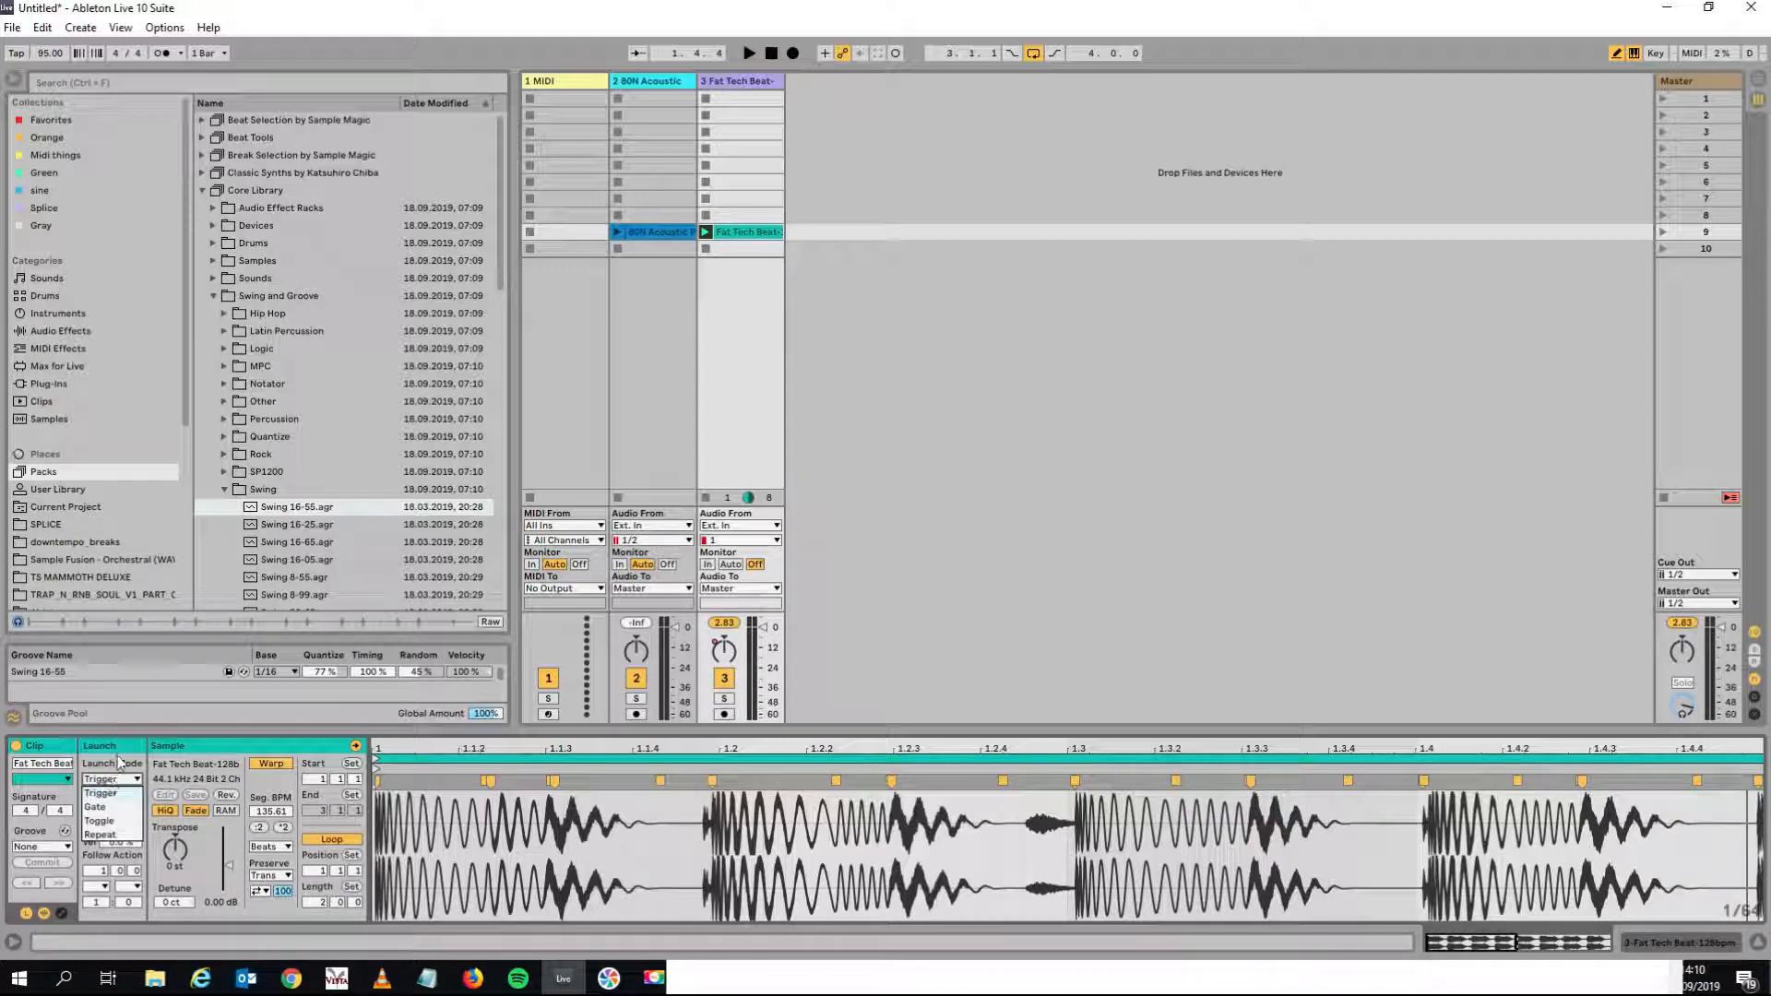
left_click(110, 792)
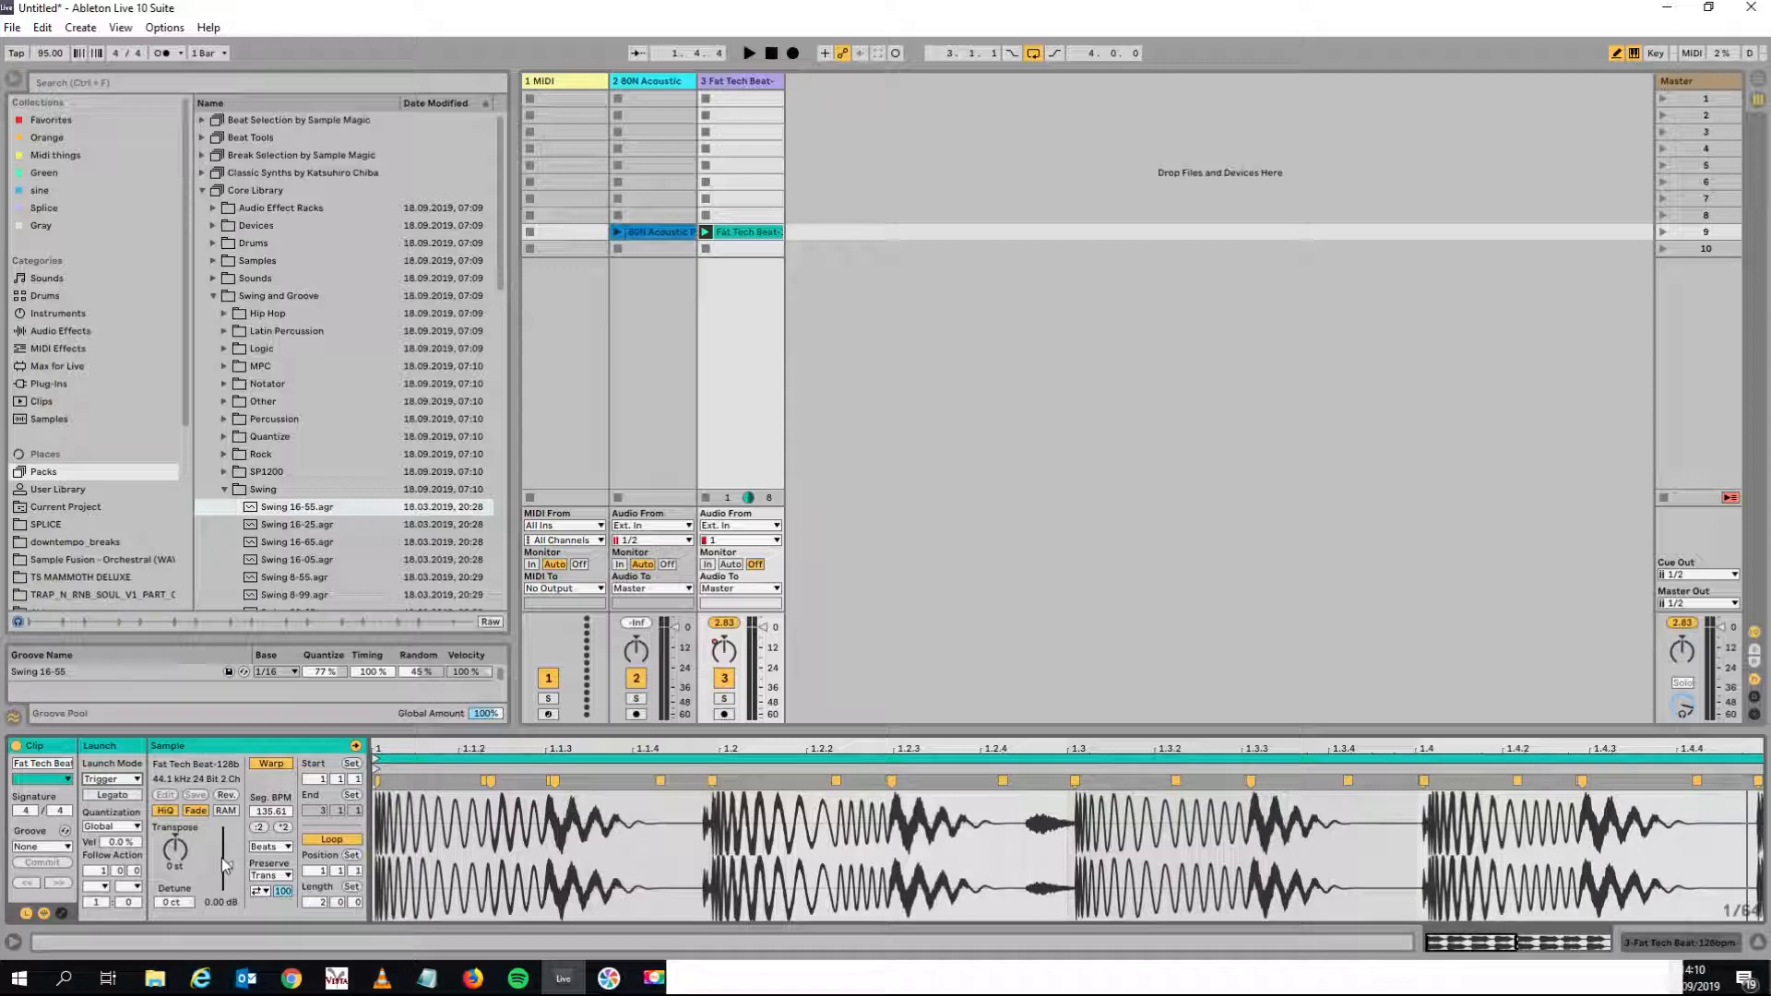
left_click(118, 828)
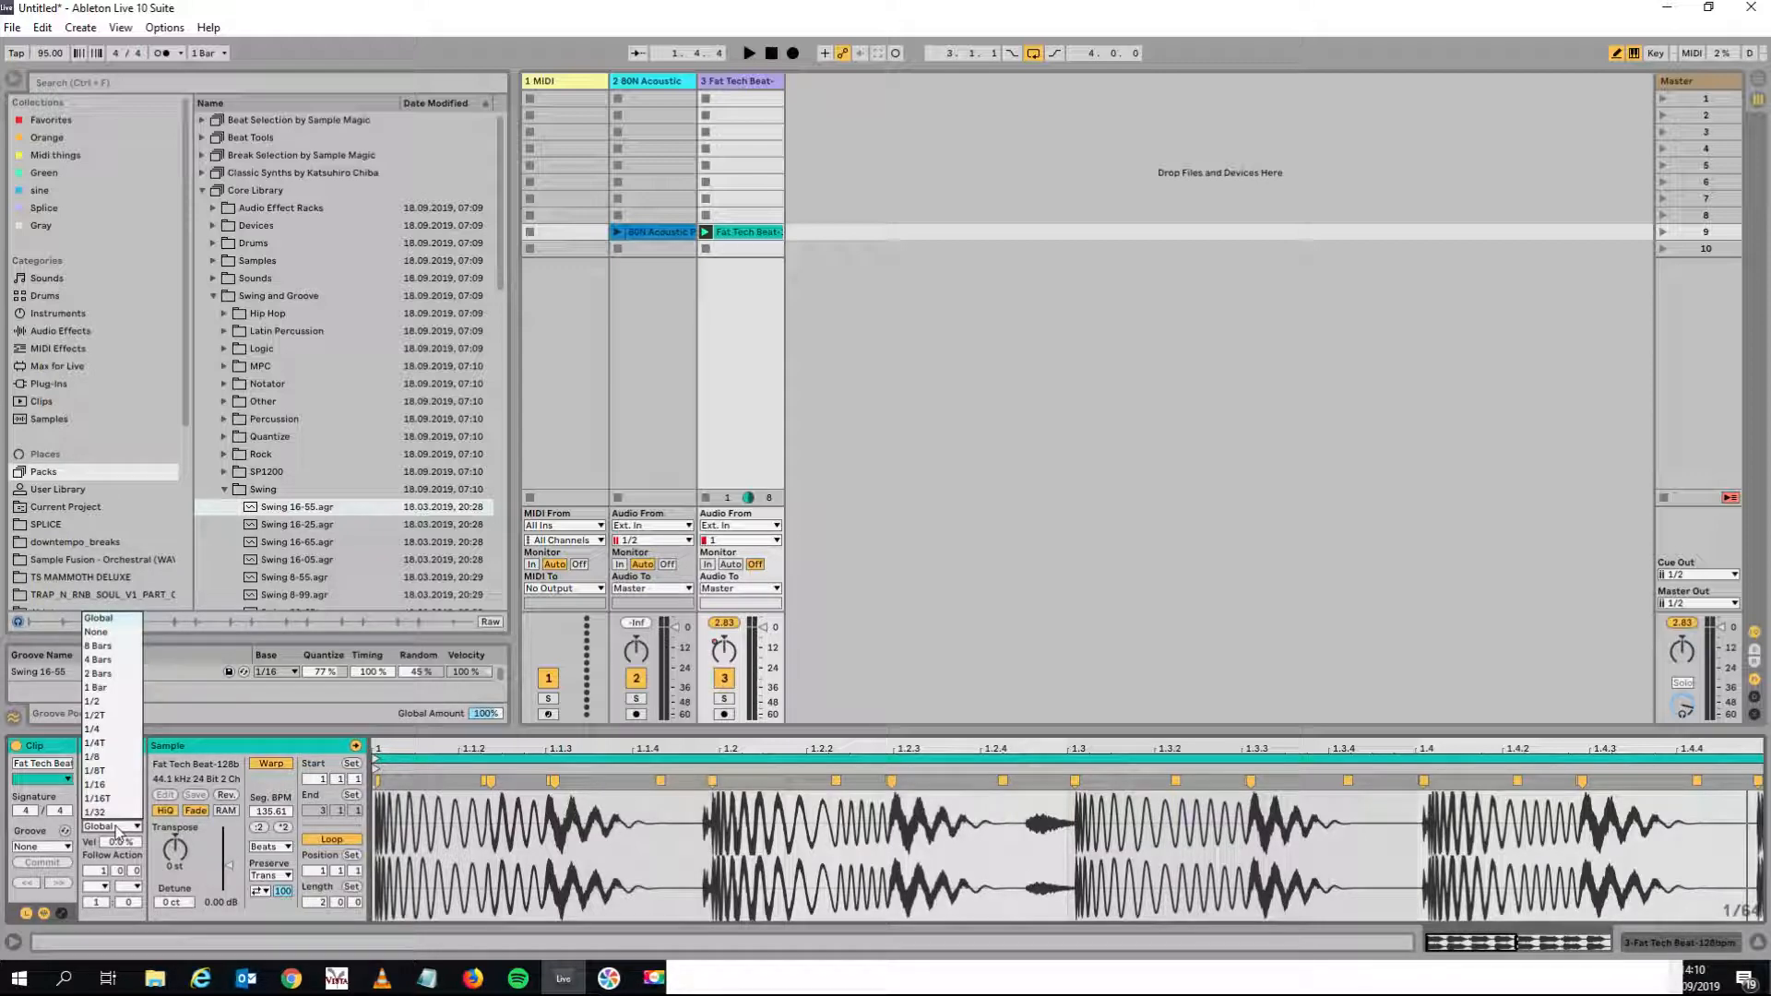
left_click(117, 830)
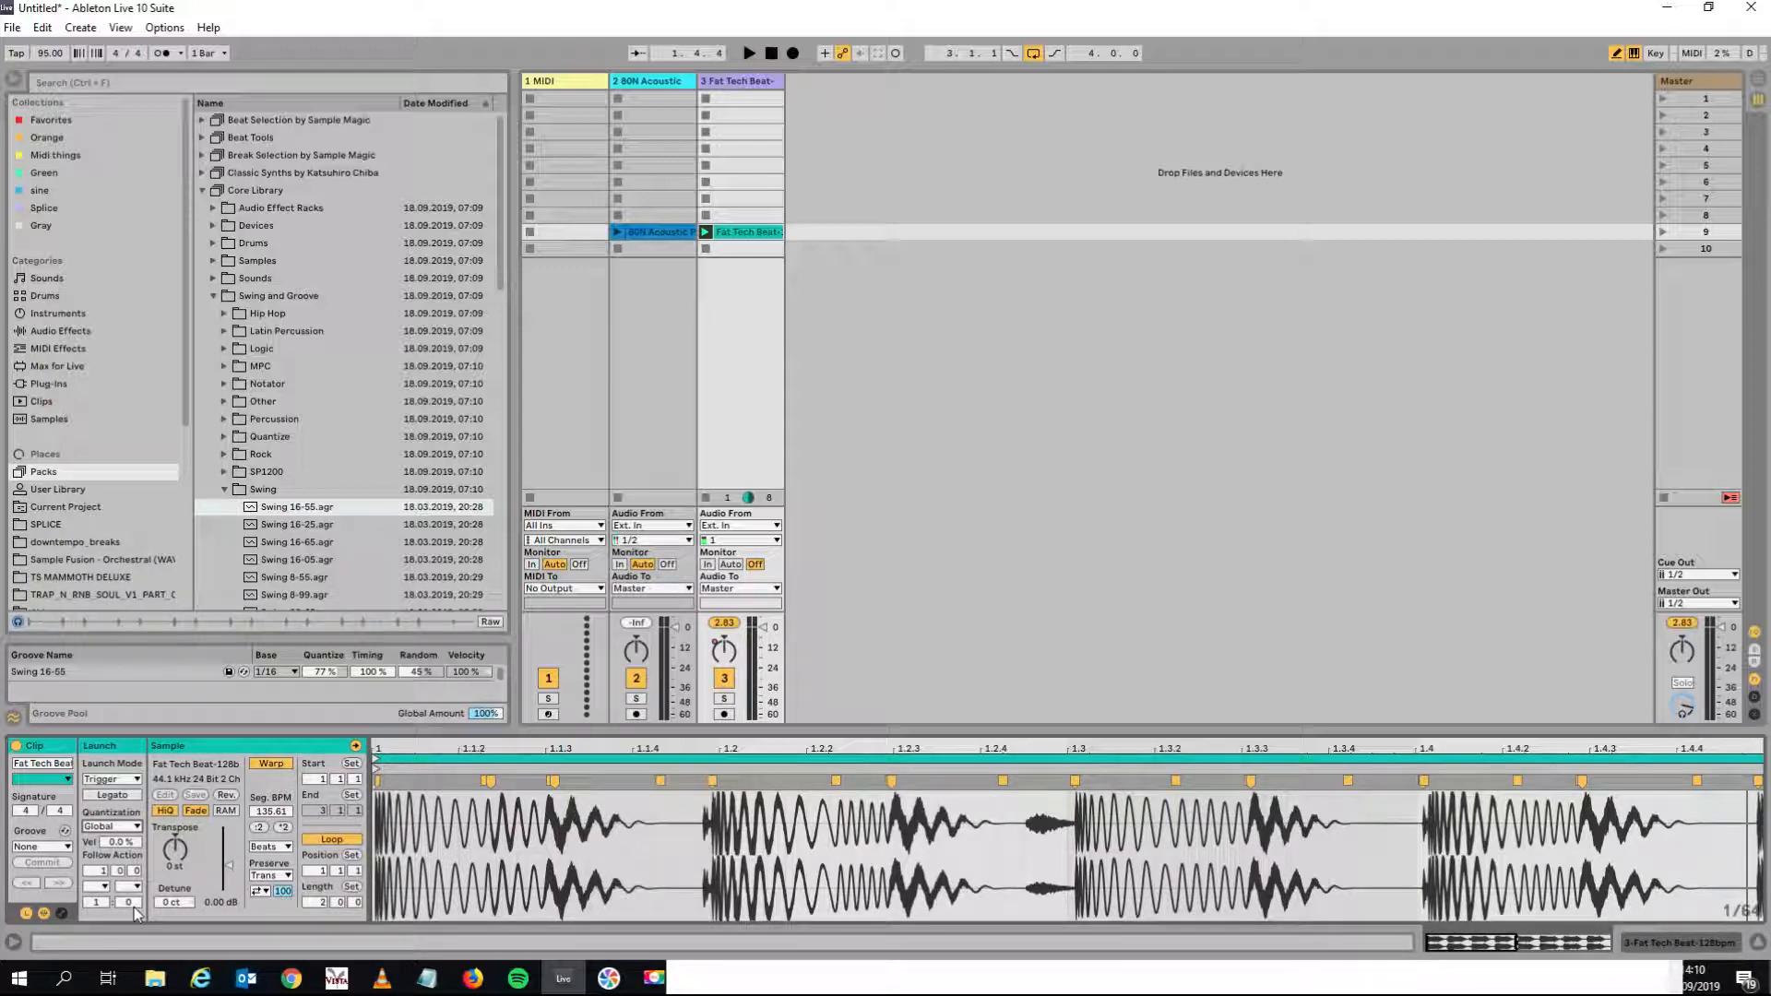